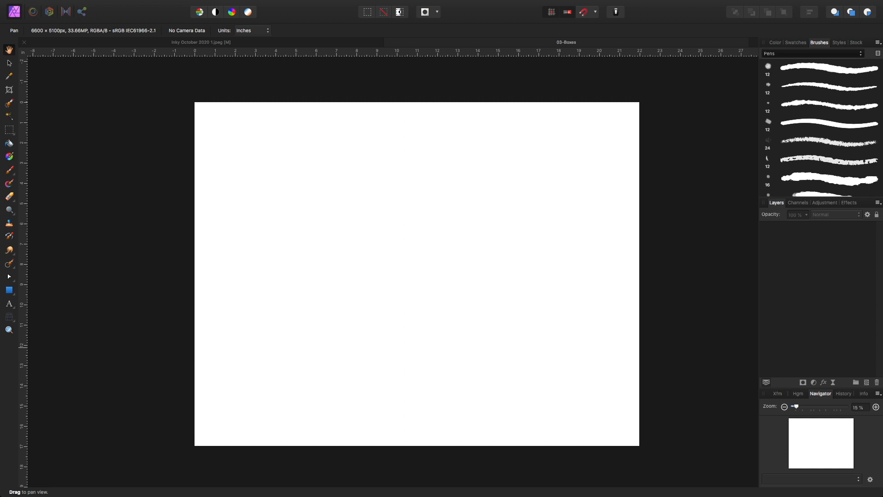
Show the Pencils brushes and dab the blank canvas with the Paint Brush to create a pixel layer.
click(782, 46)
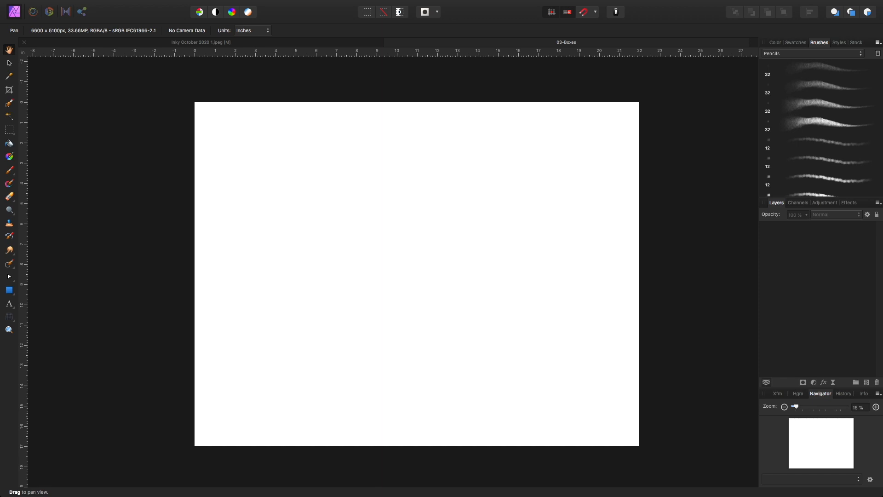
key(b)
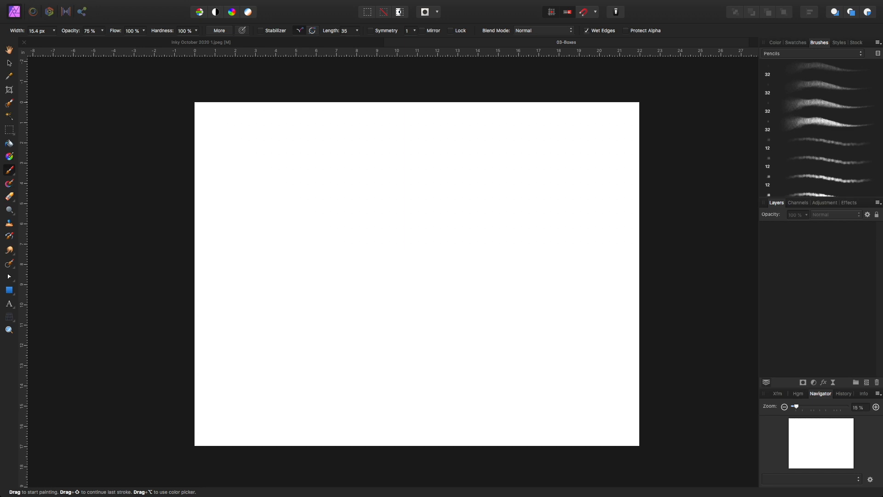
click(369, 413)
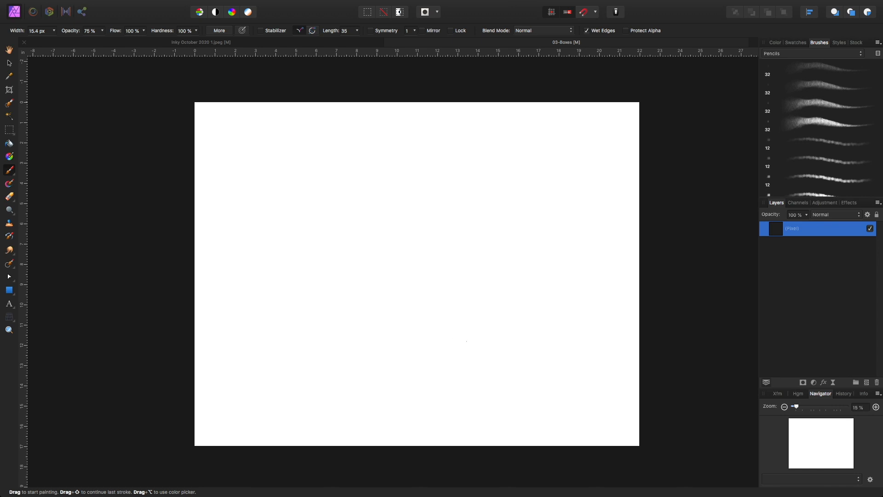
Rename the pixel layer Guidelines.
click(792, 229)
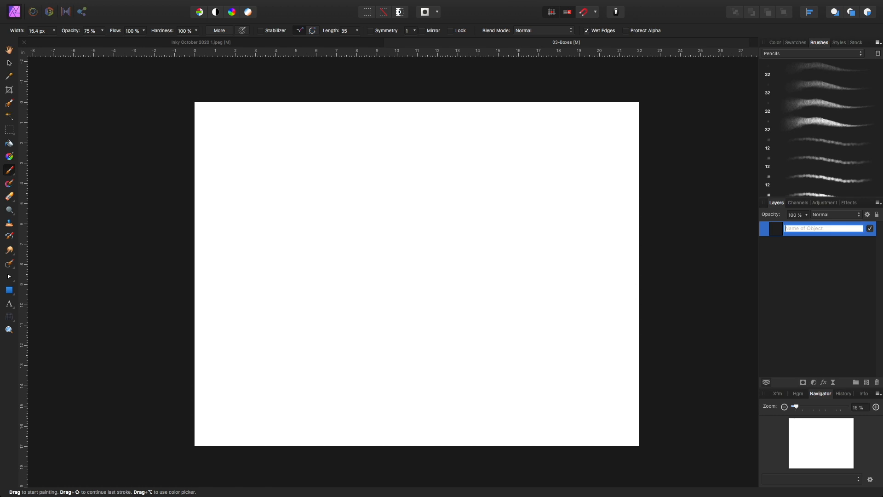
text(Guidelines)
key(Return)
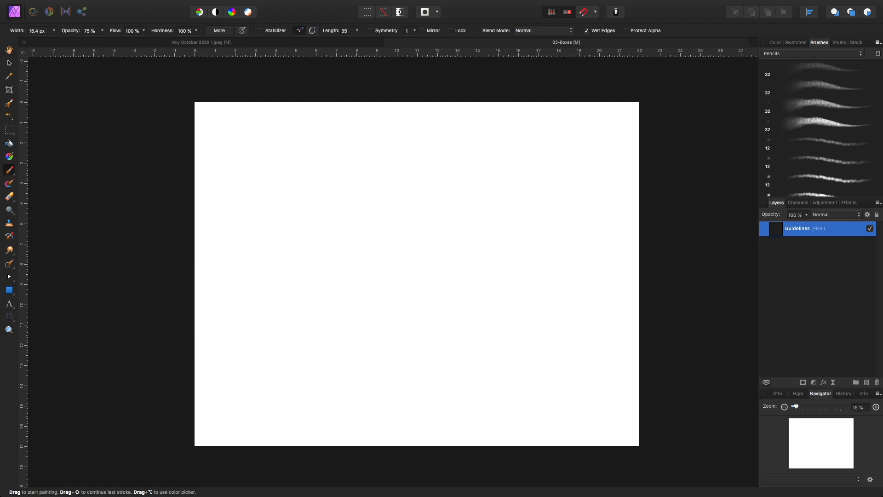
Sketch an oval right of the canvas centre as the vanishing area and enlarge the eraser to 63.2 px.
click(505, 274)
mouse_move(501, 269)
mouse_down()
mouse_move(486, 305)
mouse_move(531, 296)
mouse_move(487, 267)
mouse_up()
key(e)
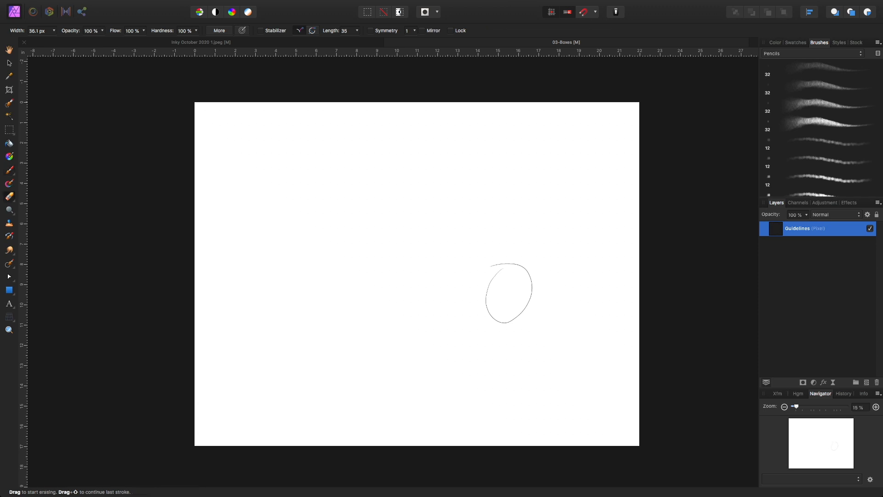
key(bracketright)
key(bracketright)
key(b)
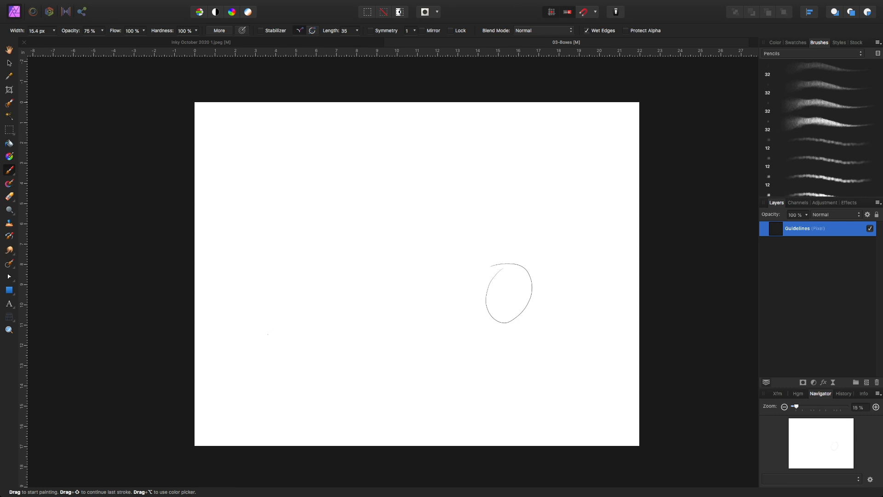
Draw four long guidelines from the left part of the canvas converging on the oval.
drag(270, 332, 500, 290)
drag(326, 398, 484, 315)
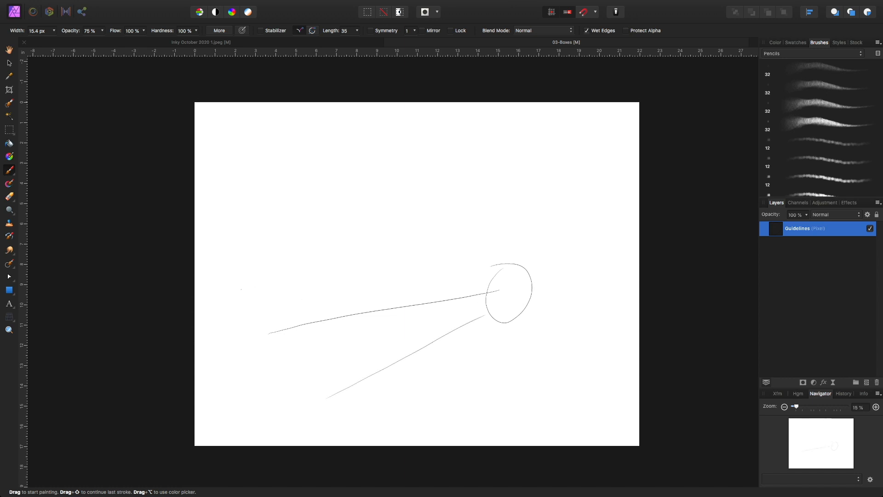
drag(244, 286, 508, 280)
drag(243, 257, 504, 273)
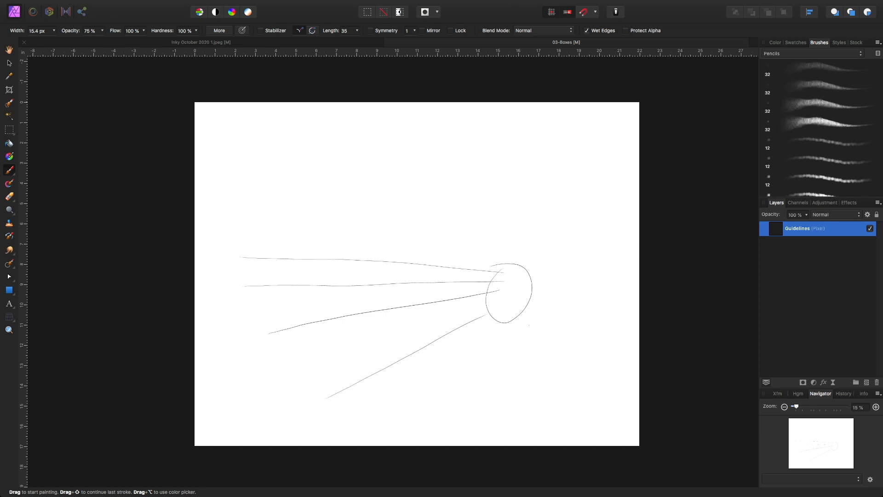
Draw four guidelines radiating from the oval toward the bottom edge and lower-right corner of the canvas.
drag(416, 422, 494, 320)
drag(511, 430, 514, 322)
drag(567, 415, 528, 322)
drag(617, 365, 539, 299)
Draw the right hill's curve above the oval with its first row lines, then erase most of the outermost one.
drag(625, 206, 534, 236)
drag(545, 274, 559, 224)
drag(557, 271, 571, 219)
key(e)
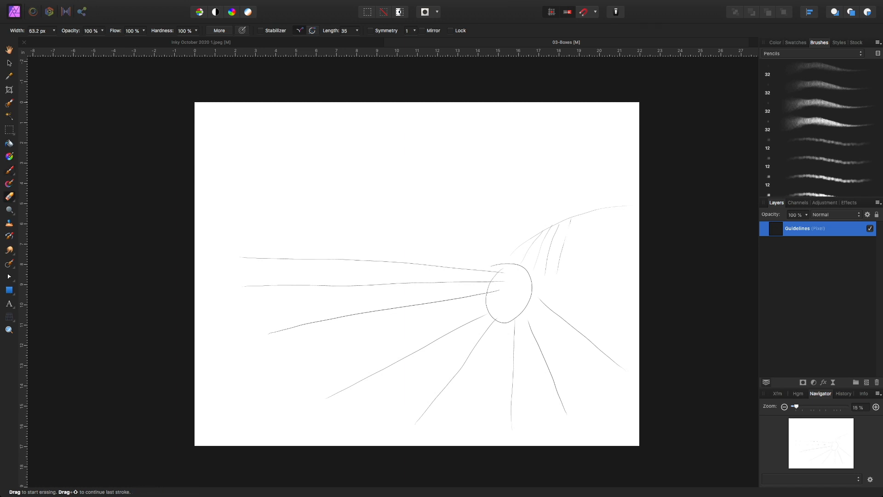
drag(563, 249, 558, 264)
key(b)
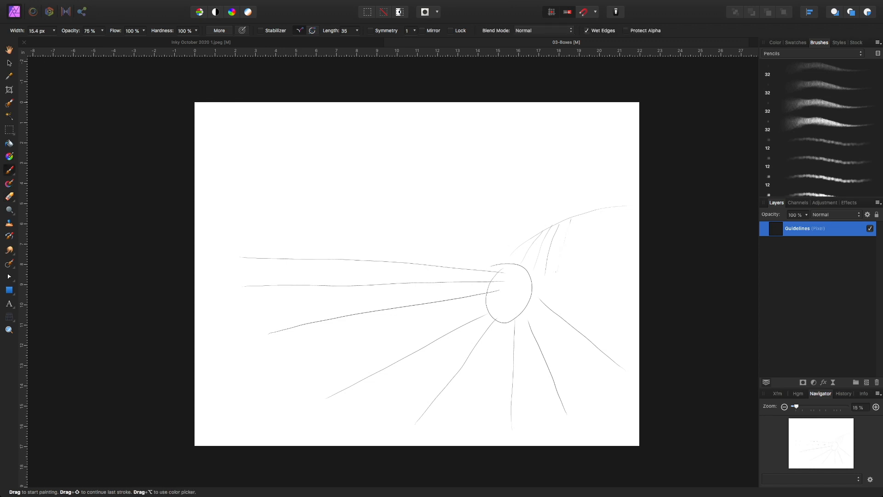
Continue the curved row lines along the right hill to the canvas edge, erasing and redrawing one near its end.
drag(563, 233, 559, 258)
mouse_move(572, 219)
mouse_down()
mouse_move(580, 237)
mouse_move(581, 217)
mouse_move(591, 238)
mouse_move(590, 214)
mouse_move(602, 244)
mouse_move(597, 212)
mouse_up()
drag(616, 261, 604, 211)
mouse_move(625, 256)
mouse_down()
mouse_move(615, 207)
mouse_move(628, 250)
mouse_up()
key(e)
drag(624, 237, 625, 249)
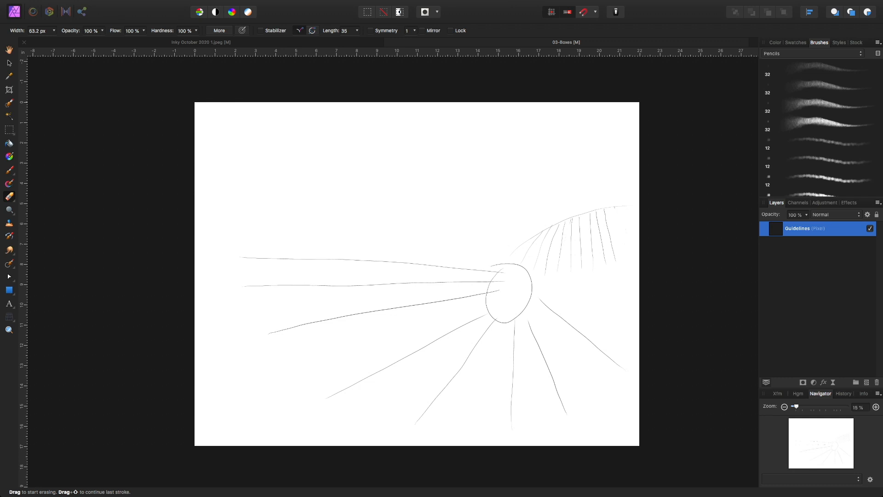
key(b)
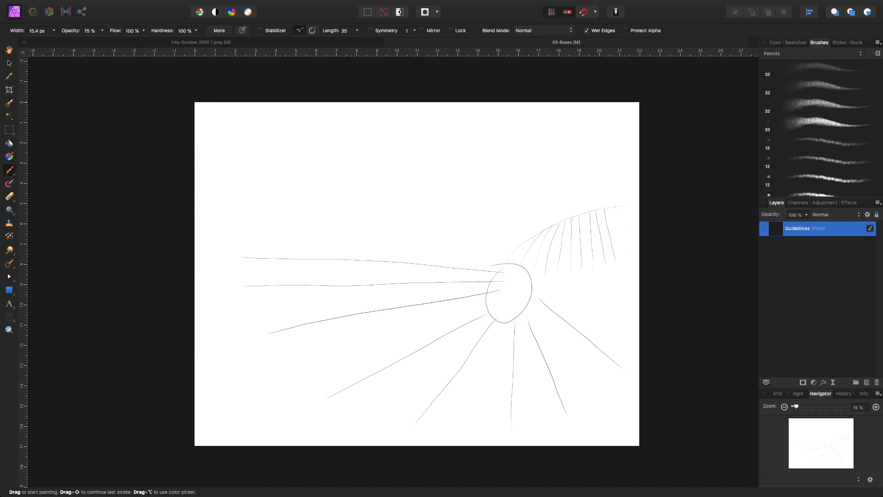
drag(618, 236, 627, 255)
mouse_move(614, 213)
mouse_down()
mouse_move(619, 236)
mouse_move(634, 244)
mouse_up()
Draw the large hill's curve from the upper left down to the right hill, and erase its two trial row lines.
mouse_move(526, 234)
mouse_down()
mouse_move(395, 162)
mouse_move(223, 124)
mouse_up()
drag(258, 253, 247, 130)
drag(284, 252, 269, 145)
key(e)
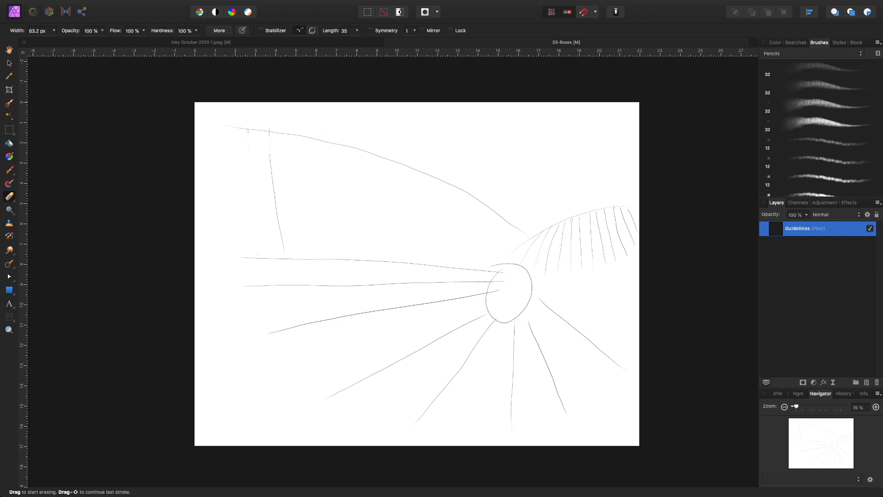
drag(270, 155, 278, 218)
scroll(457, 304, up, 1)
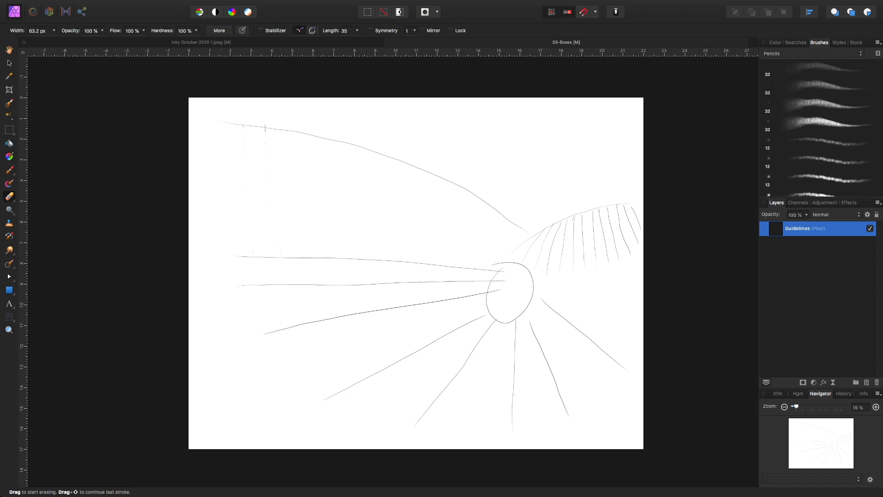
Draw ten row lines across the left half of the large hill, from its base up to the curve.
key(b)
drag(206, 242, 233, 133)
drag(242, 252, 250, 134)
drag(265, 253, 264, 129)
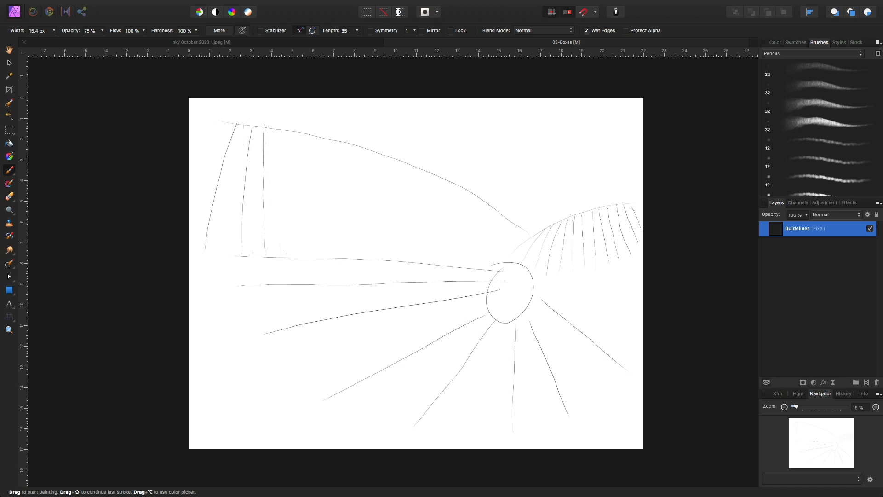
drag(288, 253, 272, 128)
drag(307, 251, 285, 135)
drag(325, 241, 301, 142)
drag(347, 253, 319, 137)
drag(368, 253, 333, 141)
drag(386, 254, 348, 140)
drag(406, 255, 367, 149)
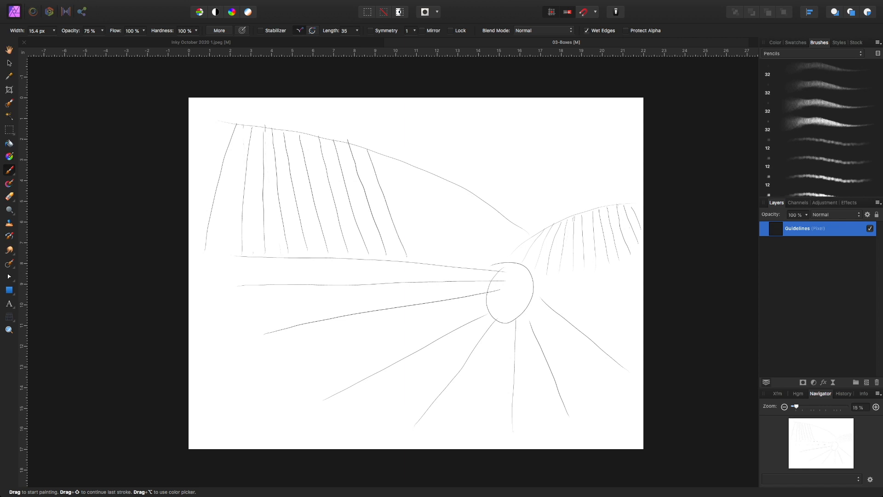
Fill the rest of the large hill with nine progressively shorter row lines down to where the hills meet.
drag(425, 256, 372, 152)
drag(437, 258, 383, 153)
drag(451, 259, 396, 161)
drag(458, 259, 417, 169)
drag(468, 260, 436, 178)
drag(479, 259, 448, 184)
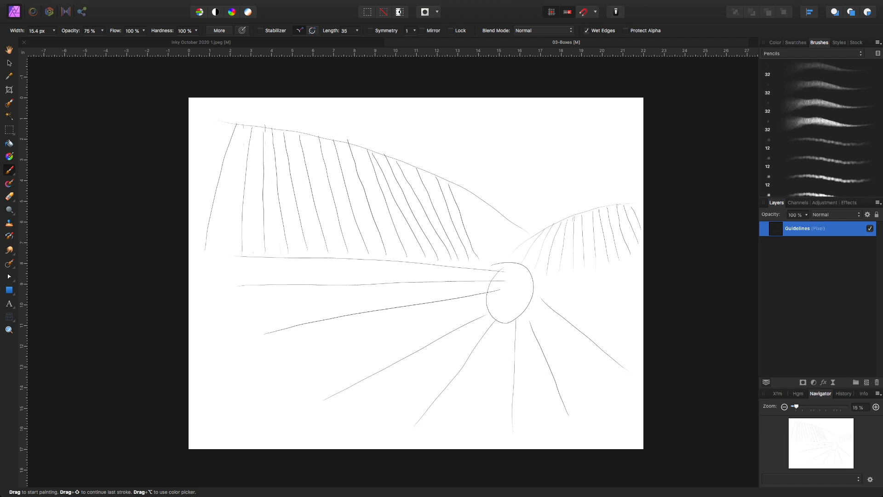
drag(488, 259, 463, 189)
drag(499, 248, 485, 212)
mouse_move(509, 245)
mouse_down()
mouse_move(501, 224)
mouse_move(512, 226)
mouse_up()
Add a pixel layer above Guidelines and sketch two faint boxes along the lower guidelines with a 12 px pencil.
key(super+shift+n)
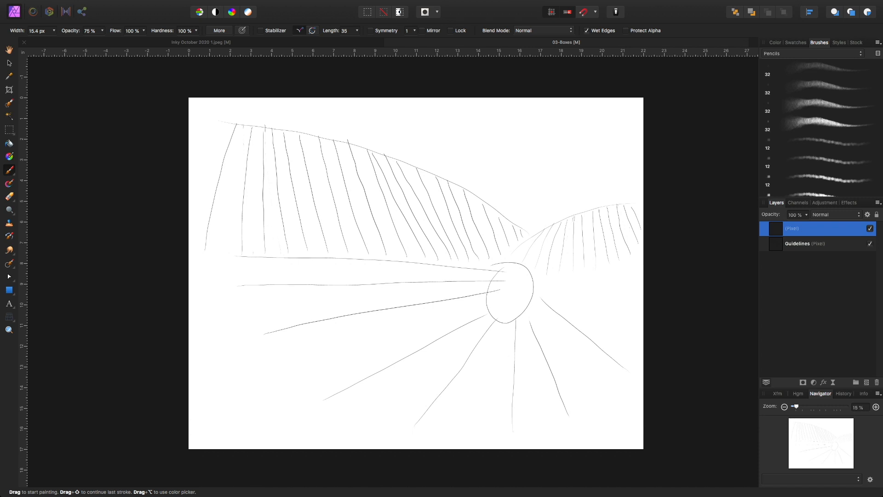
click(821, 160)
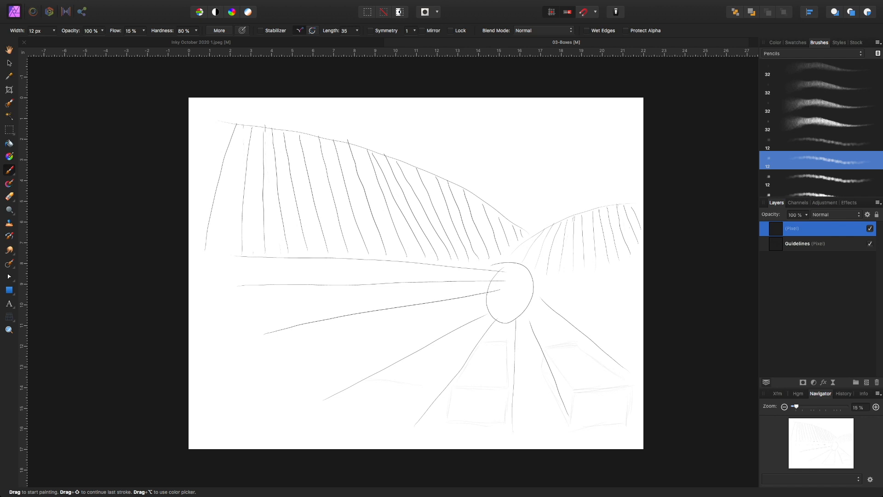
Erase the stray line on the lower left and sketch a long perspective box along the lower-left guideline.
key(e)
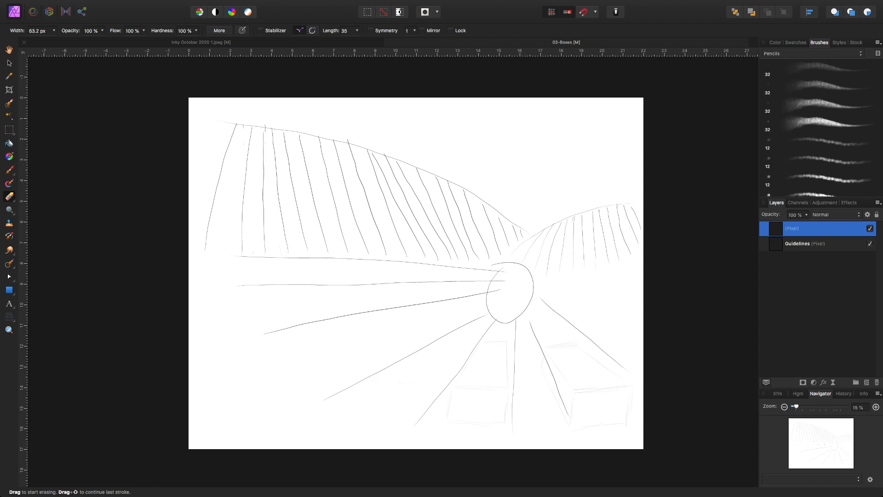
key(b)
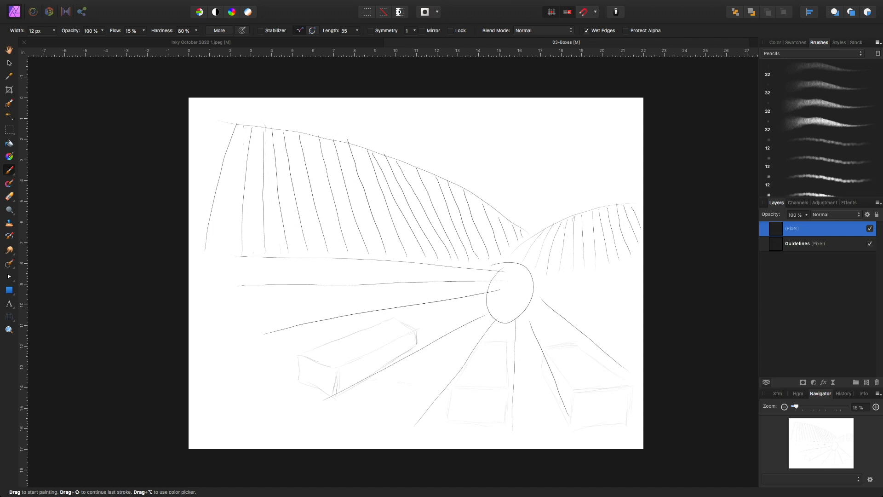
drag(313, 357, 333, 368)
drag(336, 368, 338, 389)
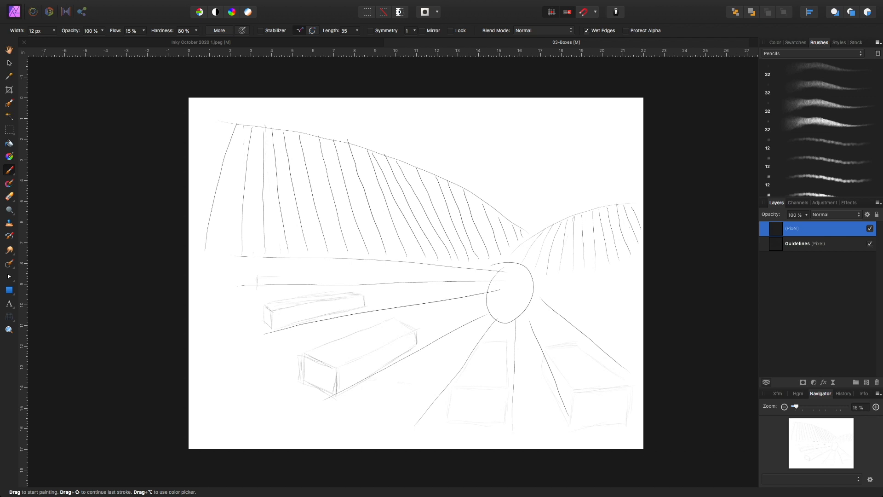
Finish the flat box on the second-highest left guideline, add a small box behind the right one, and trim the middle box's back.
mouse_move(279, 276)
mouse_down()
mouse_move(301, 276)
mouse_move(313, 289)
mouse_up()
key(e)
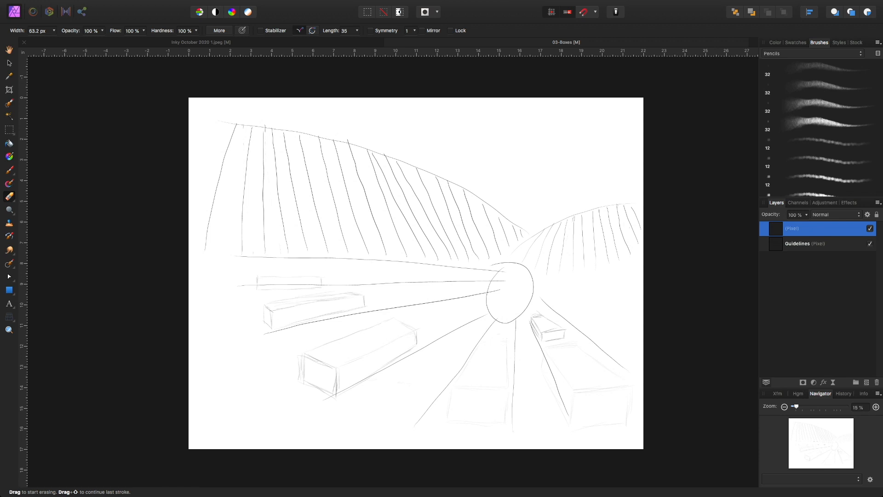
key(b)
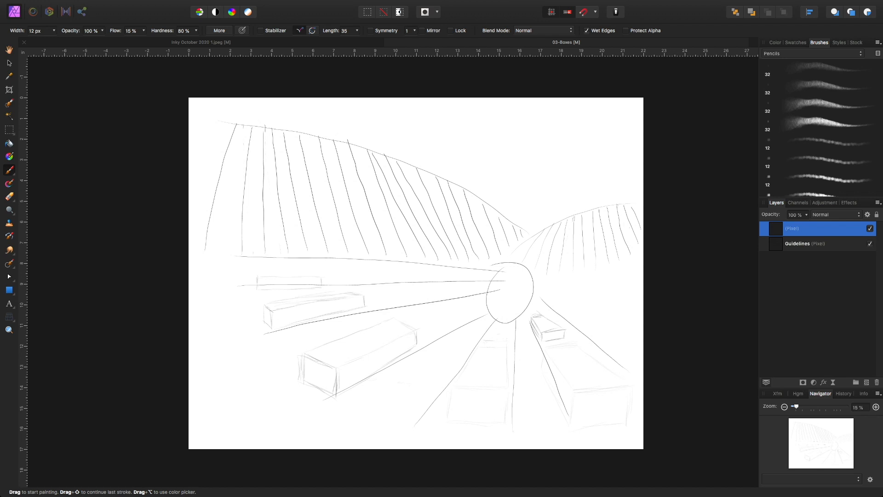
Sketch smaller boxes farther back along the left rows and the middle row toward the oval.
key(super+1)
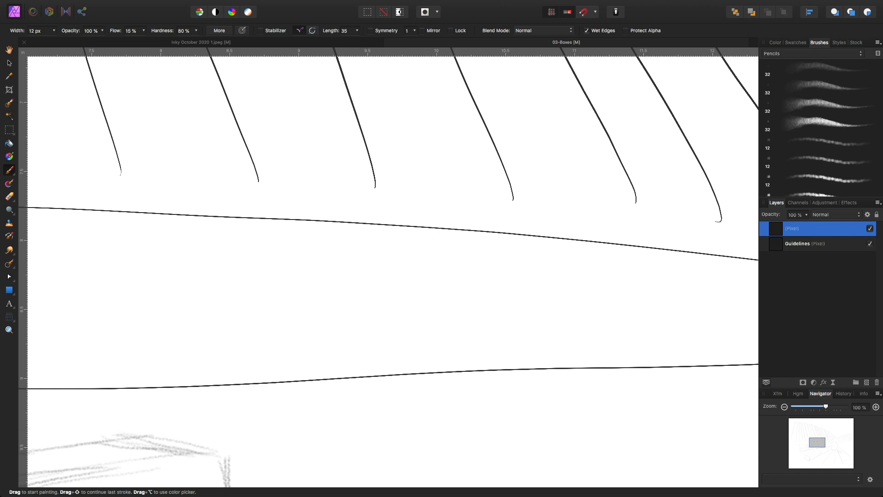
key(super+minus)
key(super+minus)
key(super+minus)
key(super+minus)
key(super+minus)
key(super+minus)
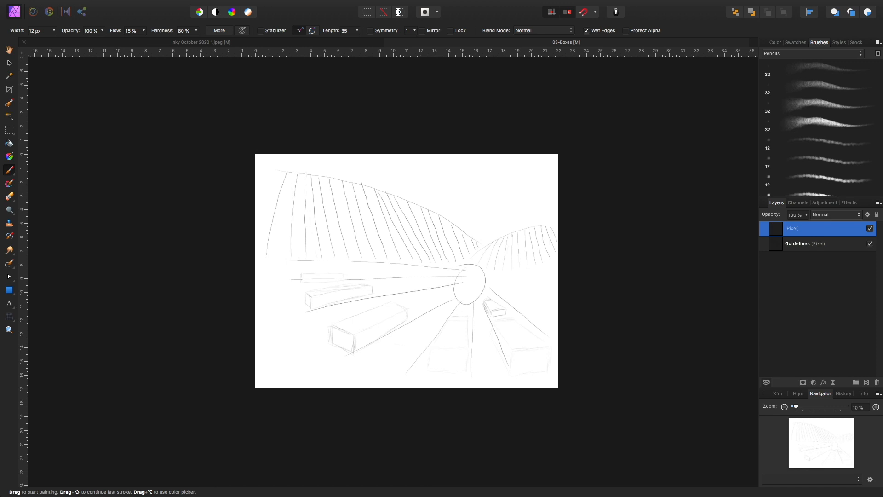
key(super+plus)
key(super+plus)
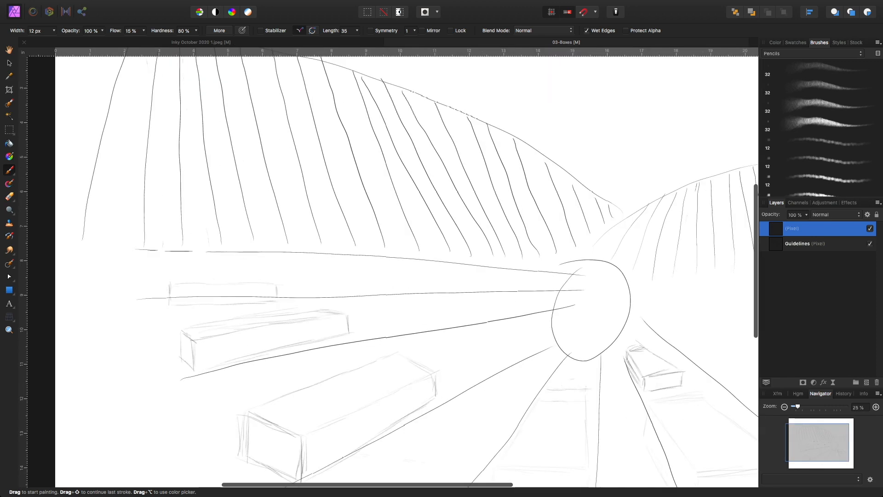
mouse_move(656, 338)
mouse_down()
mouse_move(615, 301)
mouse_move(546, 265)
mouse_move(624, 330)
mouse_up()
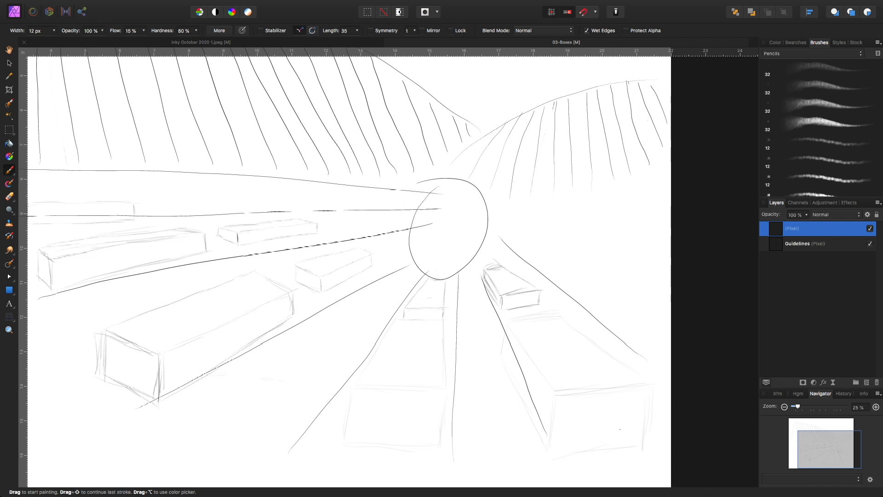
scroll(391, 267, left, 8)
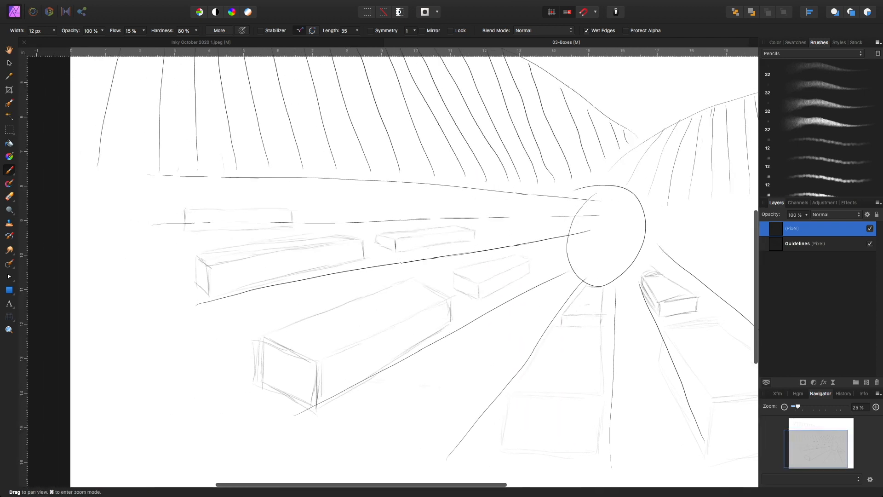
scroll(350, 218, up, 1)
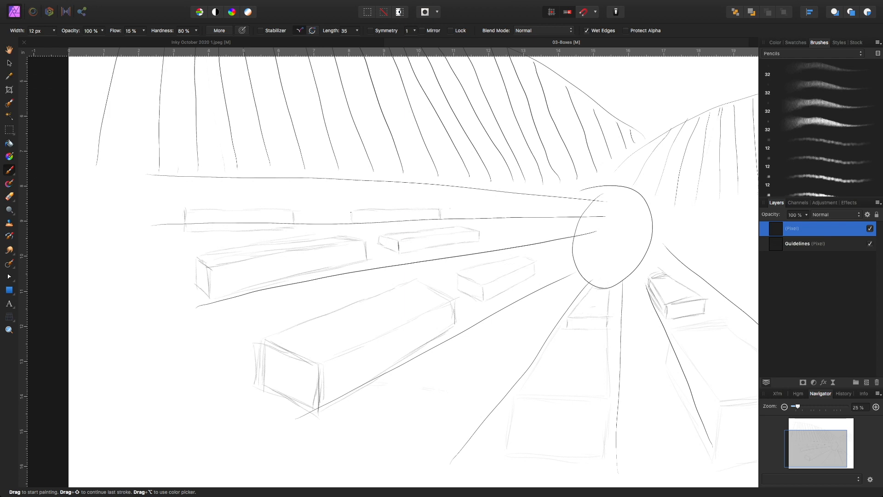
Sketch bumpy foliage outlines around the second, third and fourth row lines of the large hill.
key(space)
mouse_move(460, 276)
mouse_down()
mouse_move(303, 274)
mouse_move(373, 323)
mouse_move(479, 355)
mouse_up()
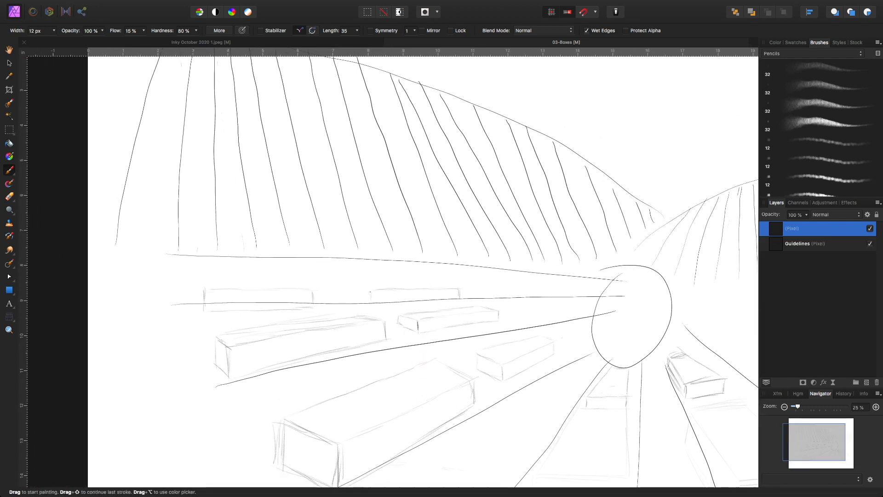
key(space)
drag(414, 257, 475, 302)
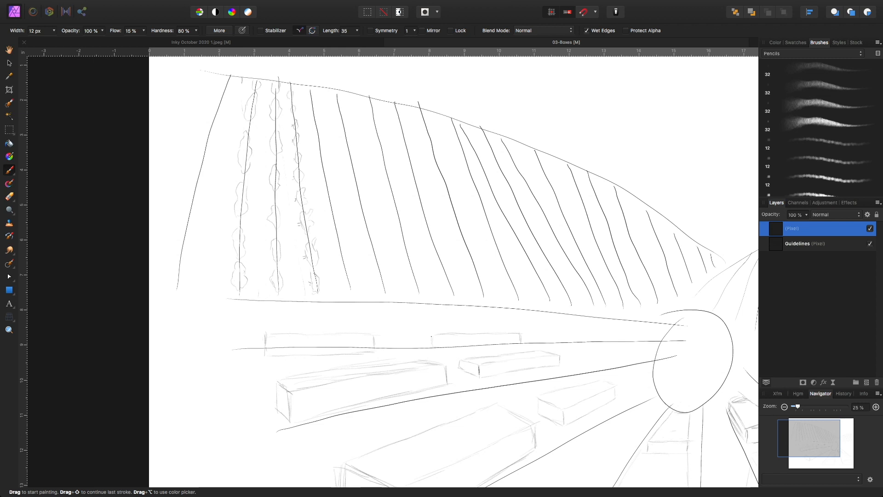
Erase the upper foliage outlines on the large hill's second and third rows and redraw them with smaller bumps.
key(e)
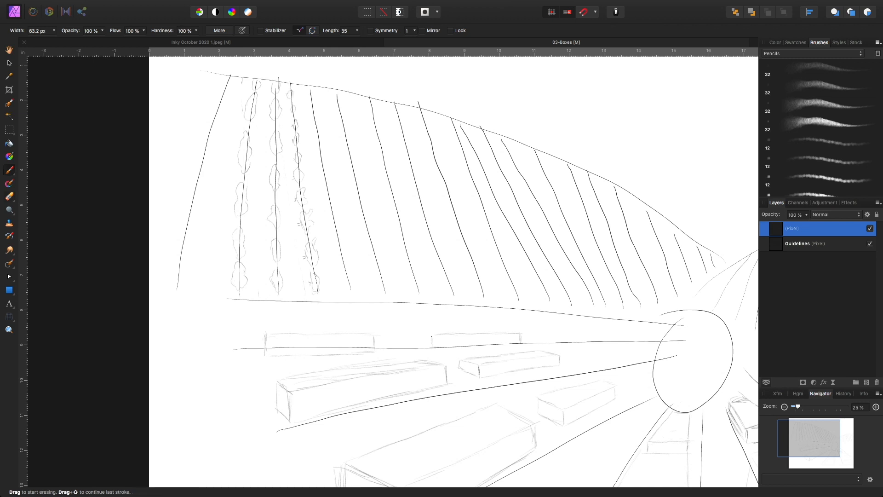
drag(254, 86, 248, 116)
mouse_move(272, 85)
mouse_down()
mouse_move(280, 138)
mouse_move(272, 152)
mouse_up()
key(b)
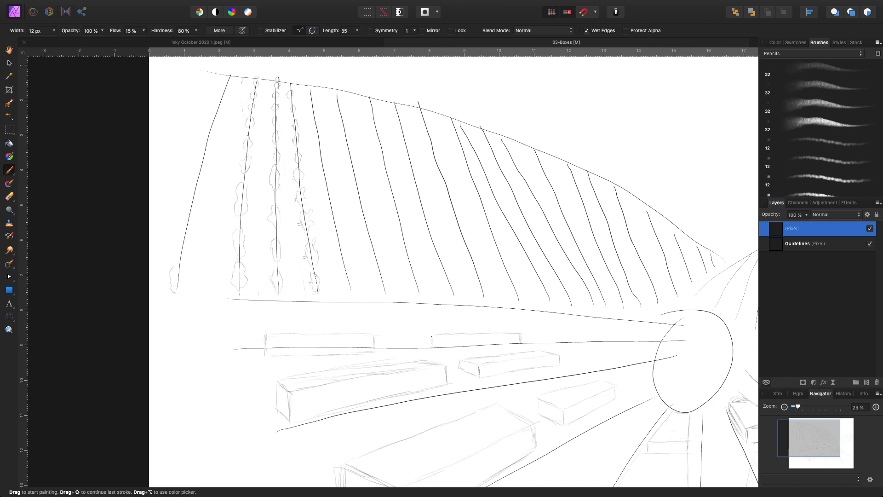
Sketch bumpy foliage outlines around the first, fifth and sixth row lines of the large hill.
drag(180, 265, 182, 292)
drag(178, 253, 175, 238)
drag(182, 231, 186, 256)
drag(348, 274, 349, 289)
drag(337, 255, 344, 269)
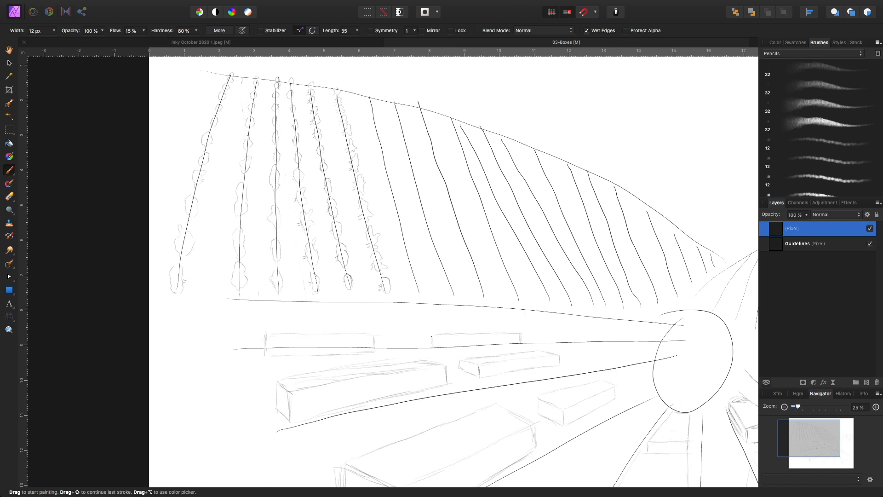
Sketch bumpy foliage outlines along the seventh and eighth row lines of the large hill.
scroll(580, 375, down, 1)
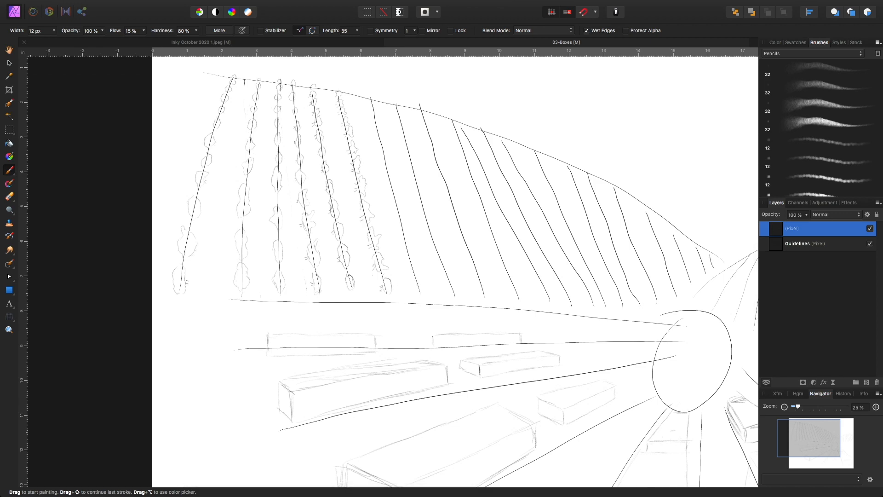
scroll(528, 357, down, 2)
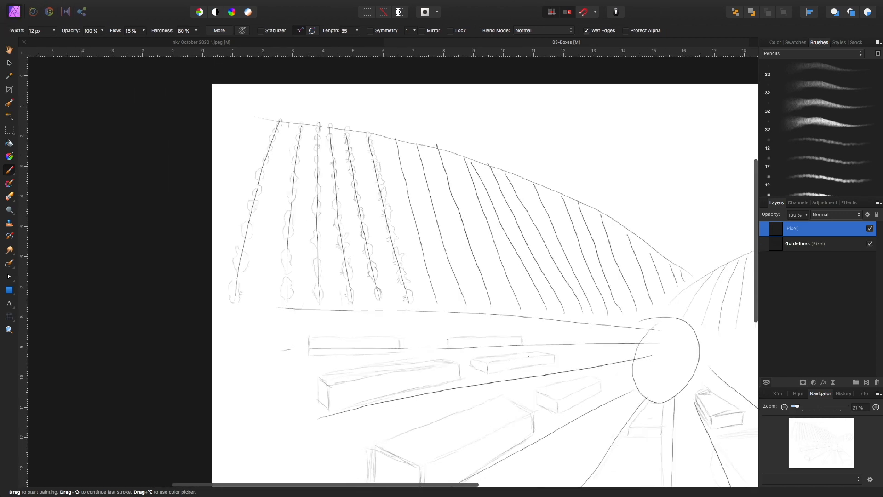
scroll(528, 356, up, 4)
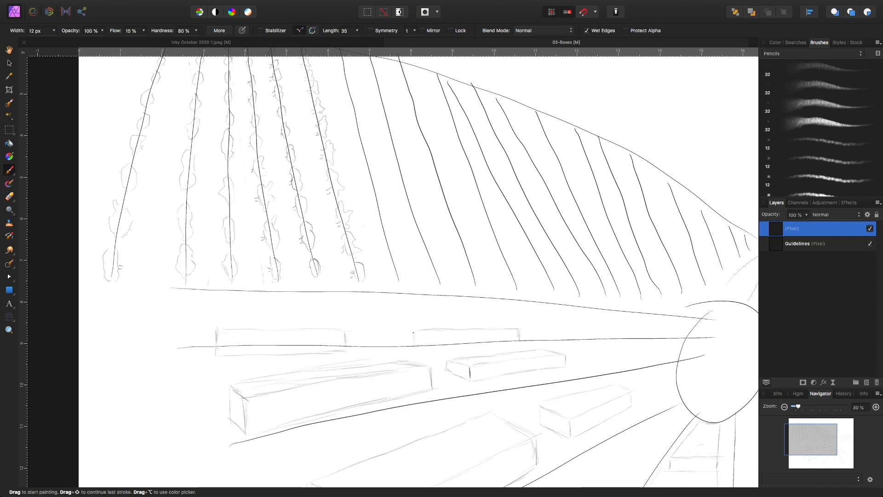
scroll(414, 267, up, 5)
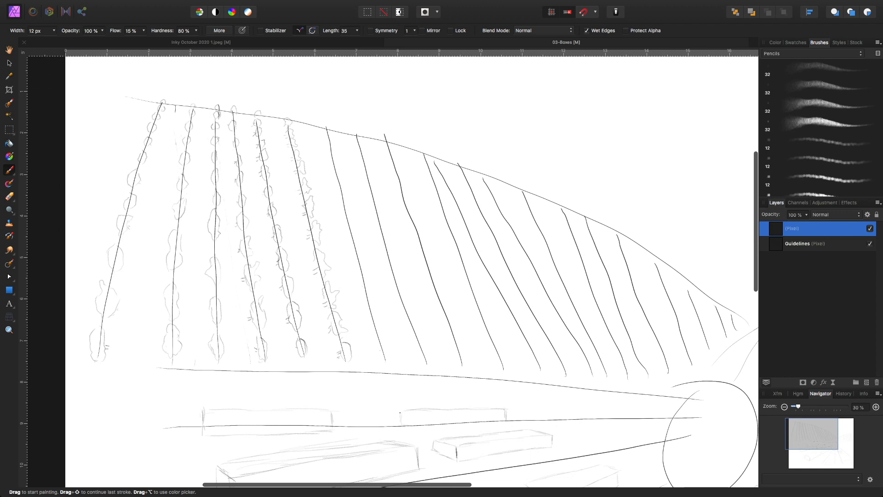
drag(390, 365, 391, 347)
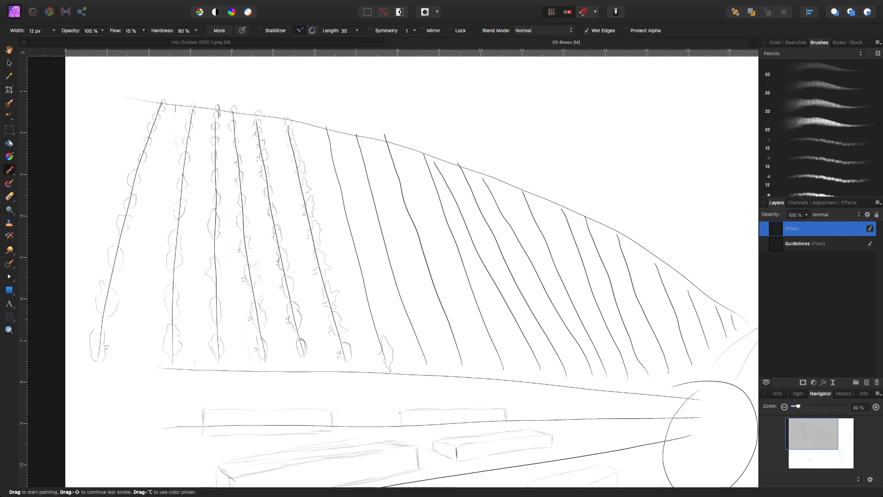
drag(379, 327, 383, 331)
drag(378, 296, 386, 307)
drag(366, 275, 372, 284)
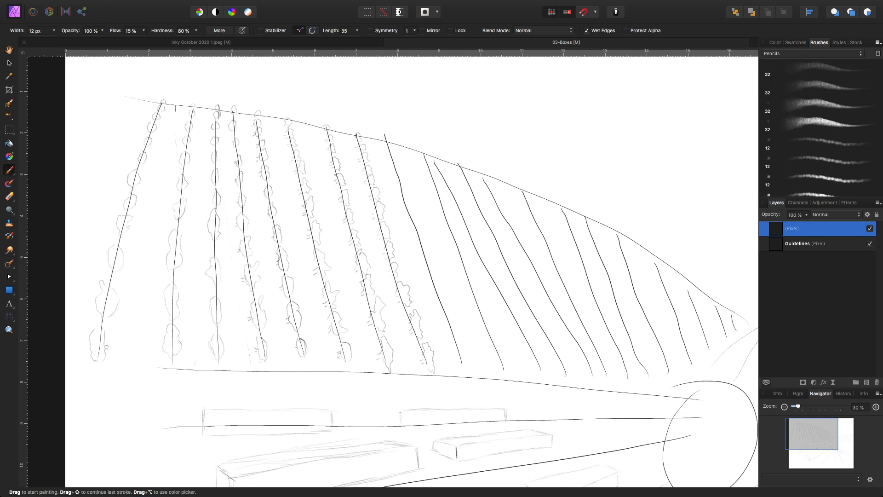
Sketch small arches at the base of the small hill's rows and up its first few rows.
key(super+minus)
key(super+minus)
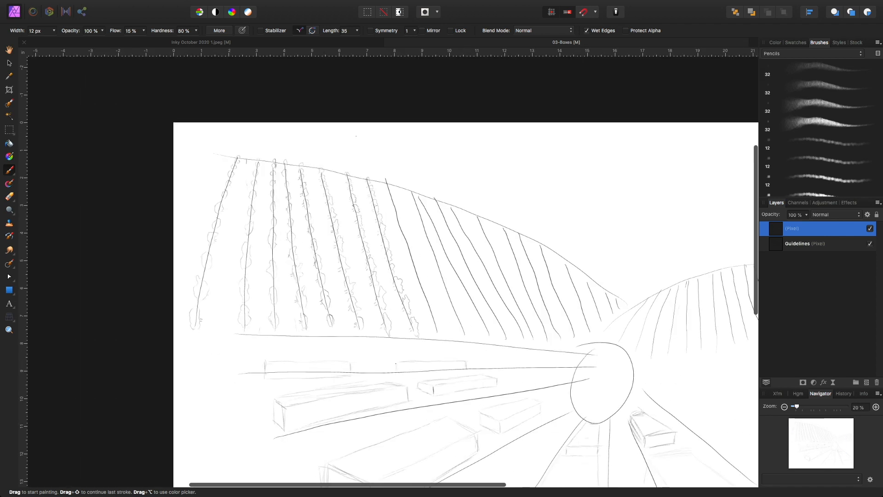
scroll(389, 268, right, 5)
scroll(389, 267, down, 2)
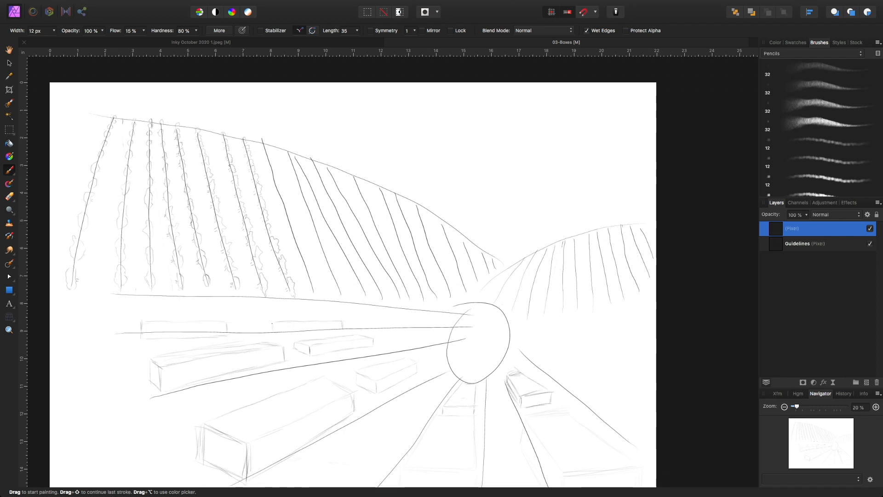
drag(503, 301, 505, 306)
drag(539, 309, 557, 312)
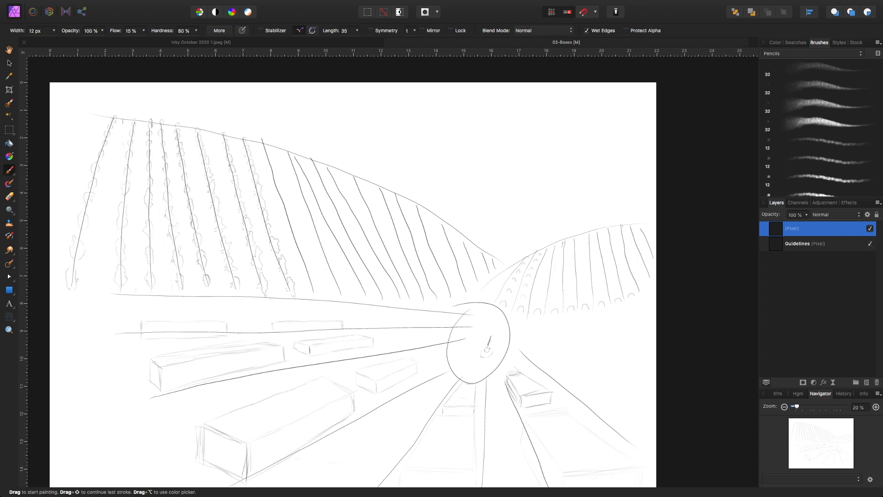
Sketch small figures inside the oval where the rows converge.
drag(487, 335, 488, 346)
key(e)
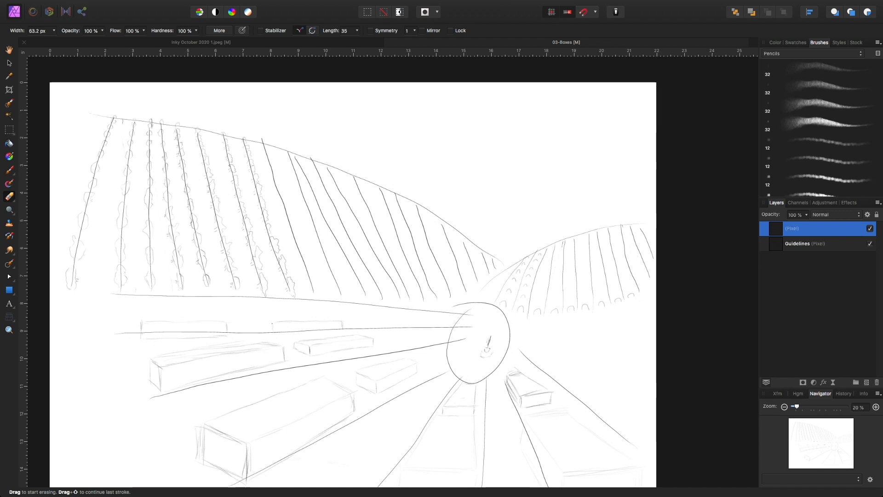
key(b)
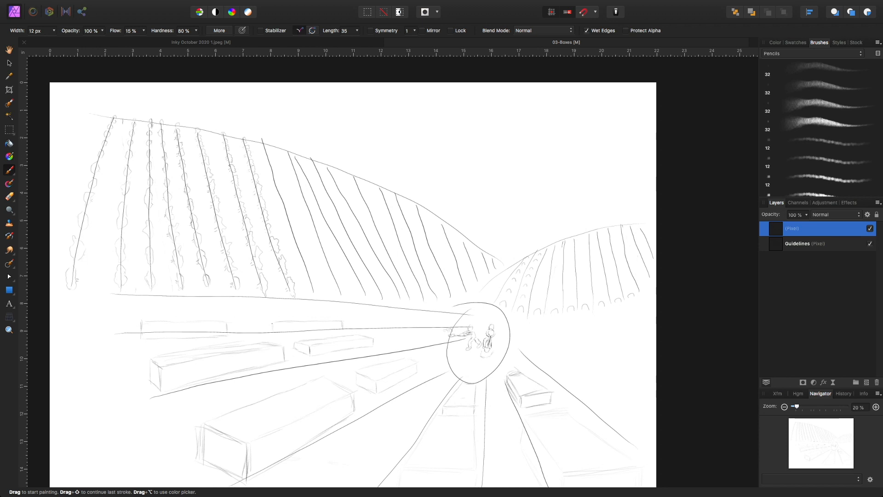
Choose the first 12 px brush in the Pens category and try it on the front right box, undoing the test stroke.
scroll(388, 266, down, 3)
scroll(388, 267, right, 1)
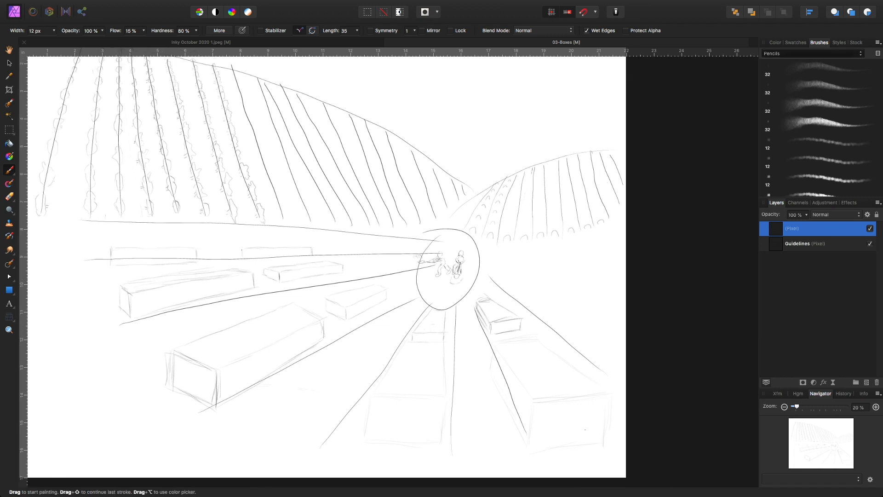
click(777, 63)
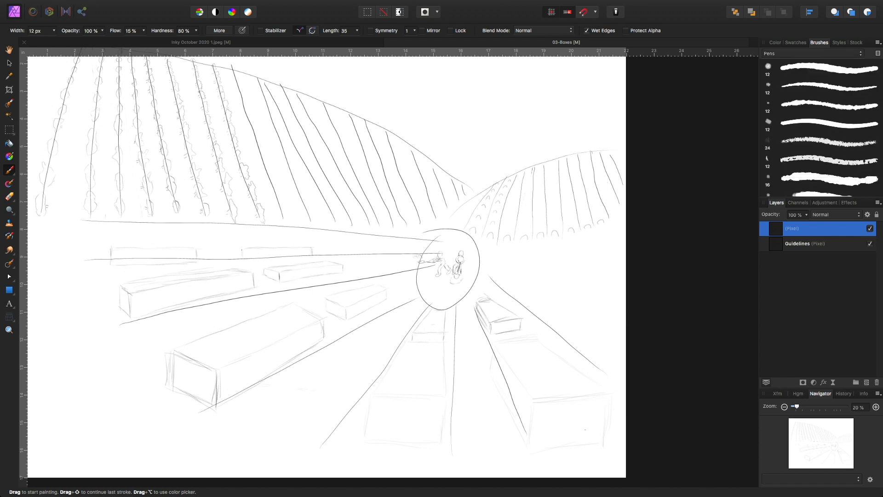
click(819, 68)
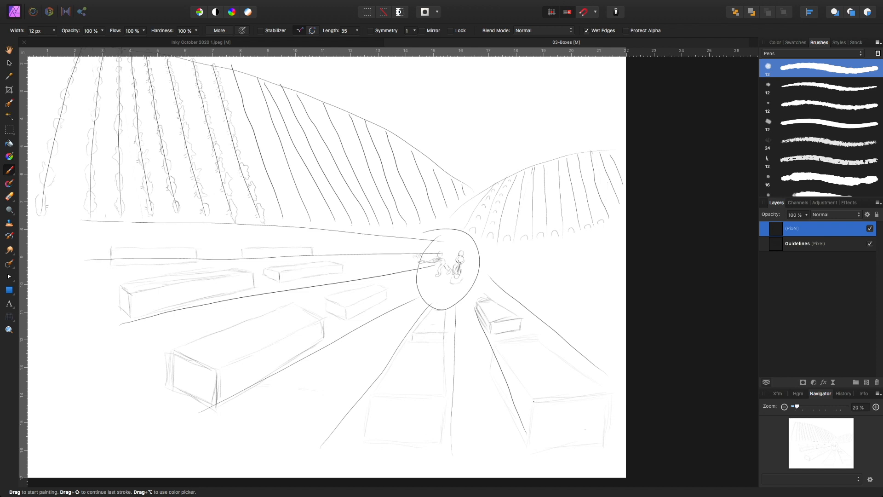
drag(534, 399, 529, 445)
key(super+z)
Rename the unnamed sketch layer to Drawing.
double_click(792, 228)
text(D)
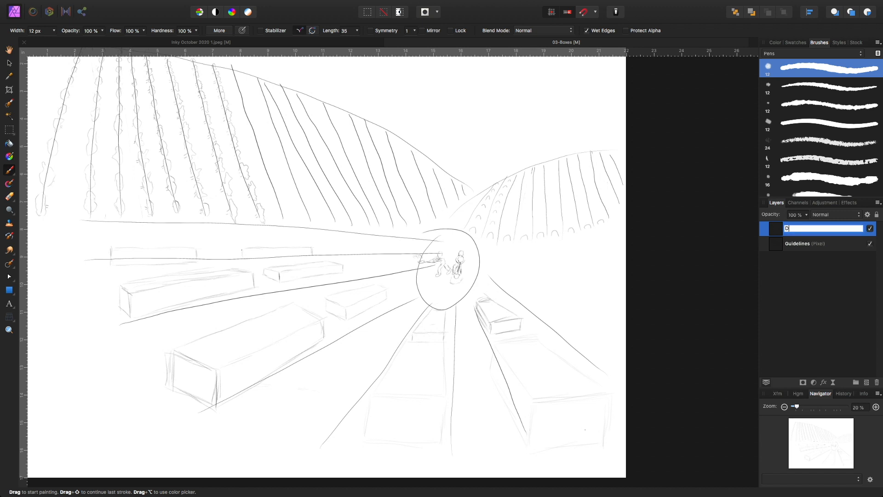
text(rawing)
key(Return)
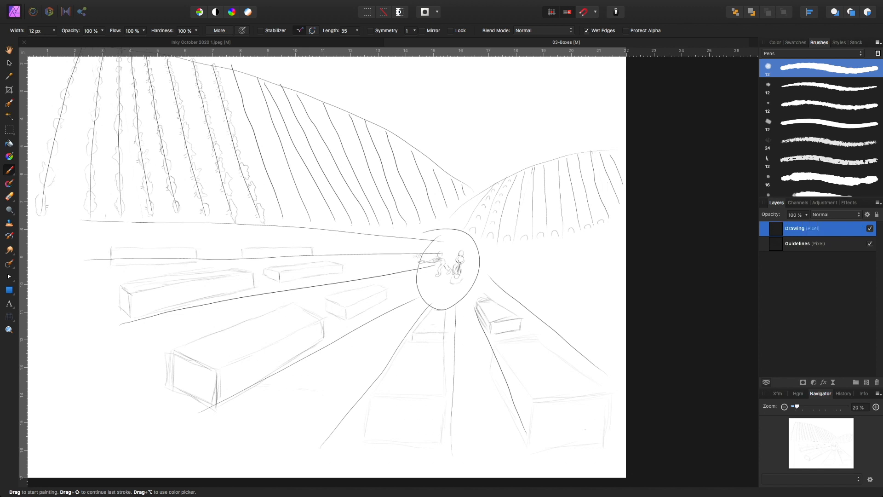
Add a new pixel layer above the Drawing layer and name it Ink.
key(super+shift+n)
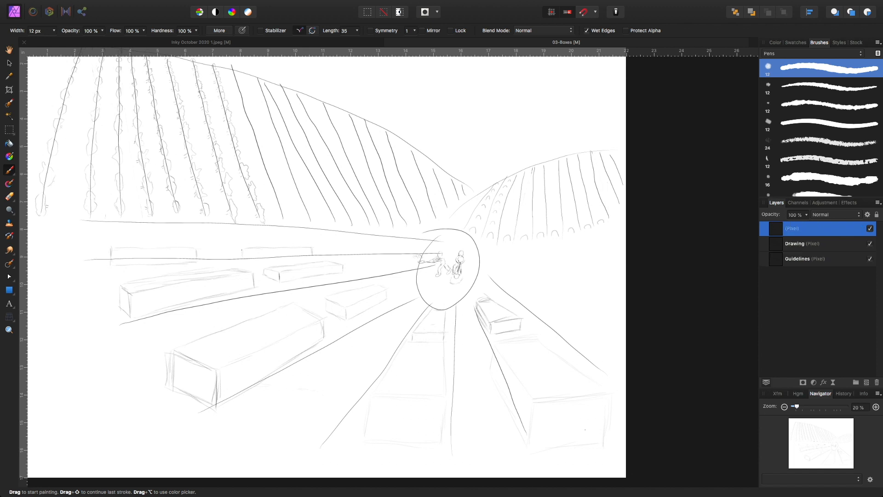
double_click(792, 228)
text(Ink)
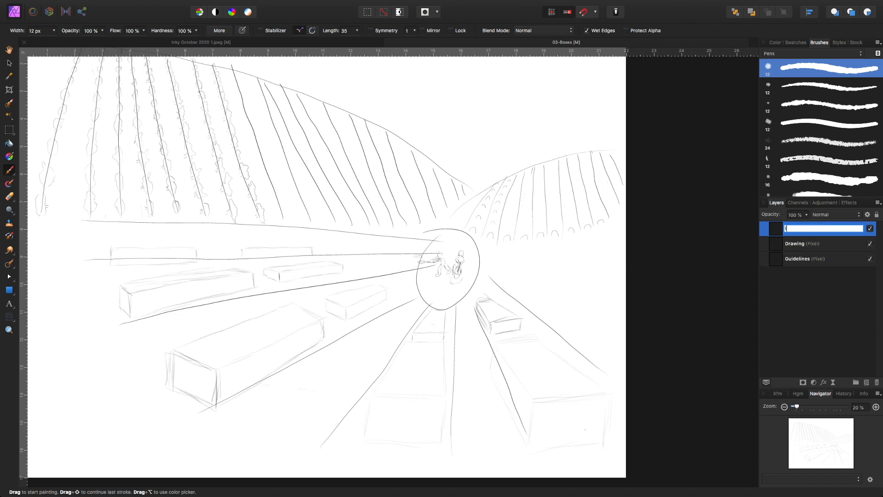
key(Return)
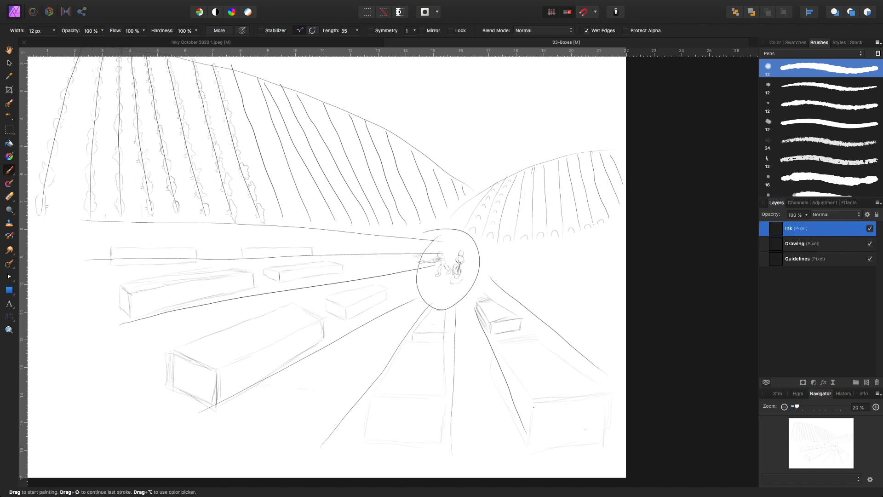
Ink the outlines of the large box on the rightmost row and the small box behind it.
drag(533, 404, 528, 447)
mouse_move(536, 399)
mouse_down()
mouse_move(610, 391)
mouse_move(603, 435)
mouse_up()
drag(530, 451, 606, 442)
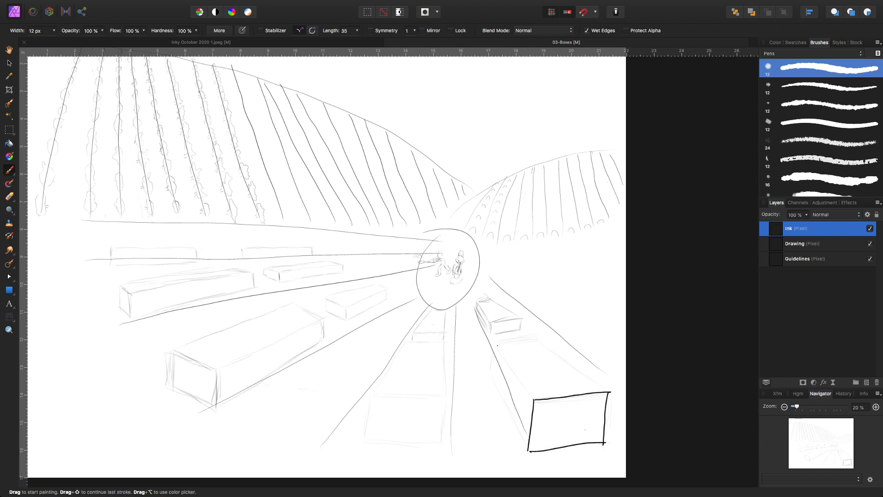
drag(501, 351, 532, 398)
drag(538, 339, 605, 393)
drag(497, 343, 537, 338)
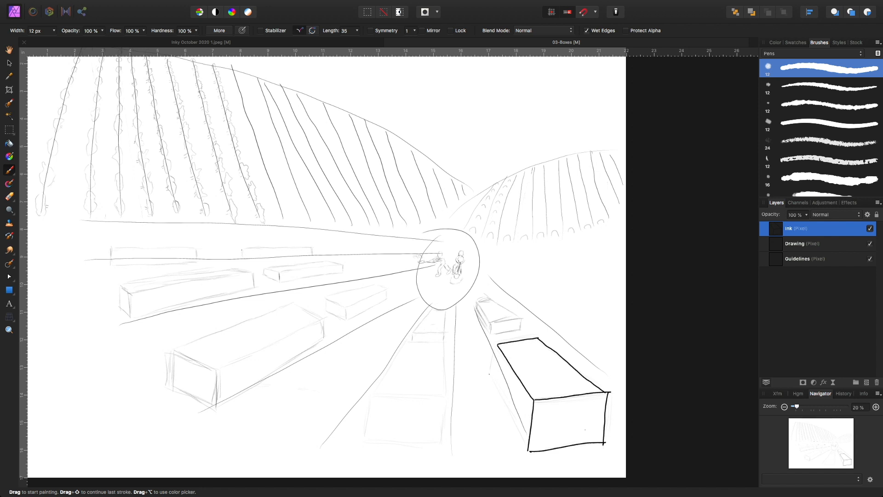
drag(489, 376, 527, 449)
drag(495, 351, 489, 372)
mouse_move(489, 322)
mouse_down()
mouse_move(491, 331)
mouse_move(520, 329)
mouse_move(508, 311)
mouse_move(521, 319)
mouse_move(489, 320)
mouse_up()
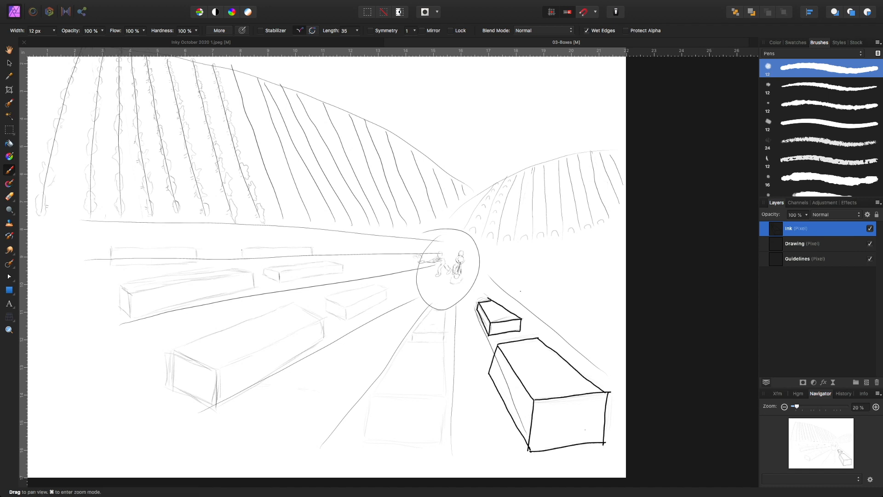
Ink the front and top of the large middle-row box and the small box behind it.
scroll(388, 267, left, 5)
scroll(389, 266, down, 2)
mouse_move(469, 354)
mouse_down()
mouse_move(459, 398)
mouse_move(538, 403)
mouse_up()
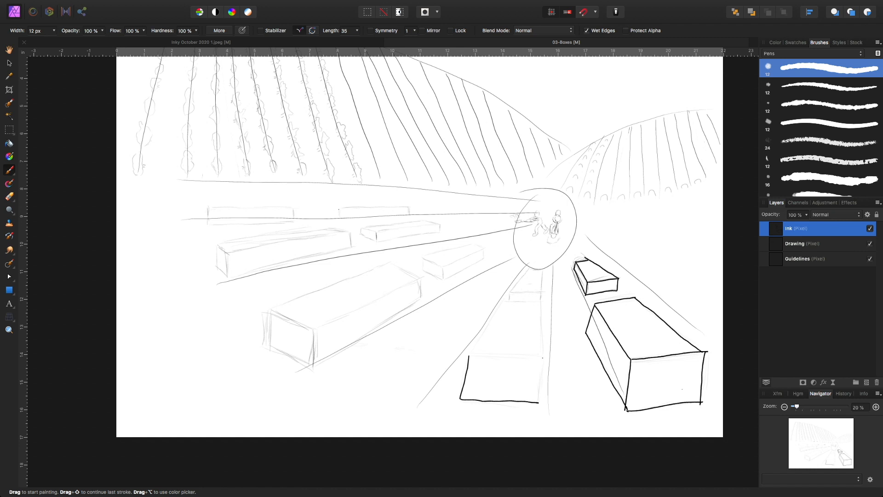
drag(542, 358, 536, 403)
drag(468, 355, 542, 358)
drag(469, 354, 502, 303)
drag(543, 357, 541, 302)
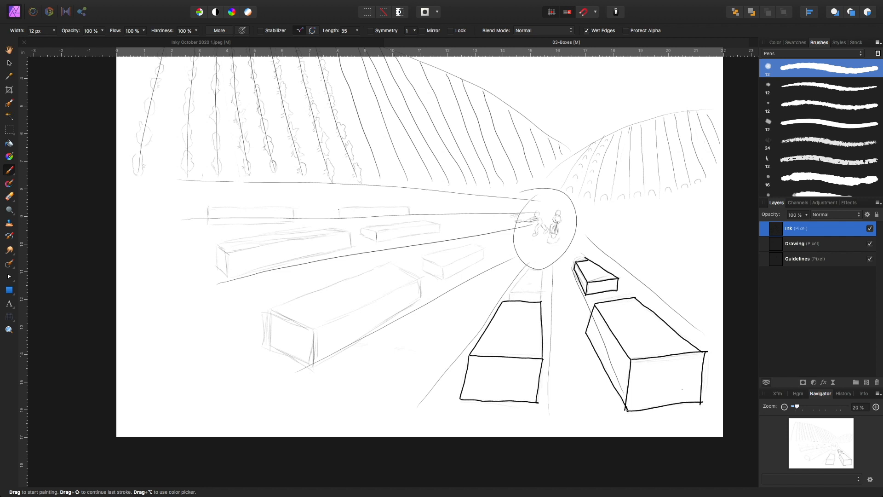
mouse_move(509, 293)
mouse_down()
mouse_move(529, 293)
mouse_move(543, 272)
mouse_move(526, 271)
mouse_move(543, 272)
mouse_up()
Ink the front face, long side and top of the large box on the row left of the middle.
scroll(388, 267, left, 4)
scroll(388, 267, down, 2)
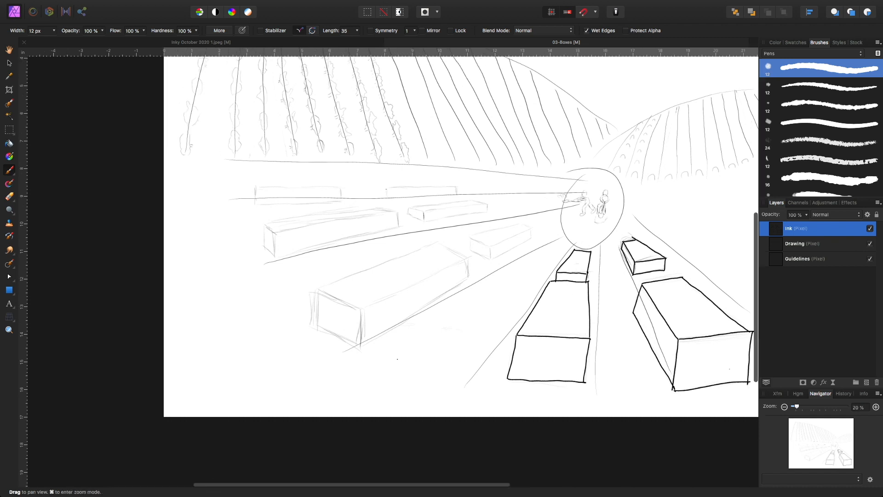
drag(395, 291, 394, 327)
mouse_move(353, 274)
mouse_down()
mouse_move(352, 309)
mouse_move(358, 277)
mouse_move(391, 293)
mouse_move(361, 314)
mouse_move(394, 329)
mouse_up()
drag(395, 292, 490, 247)
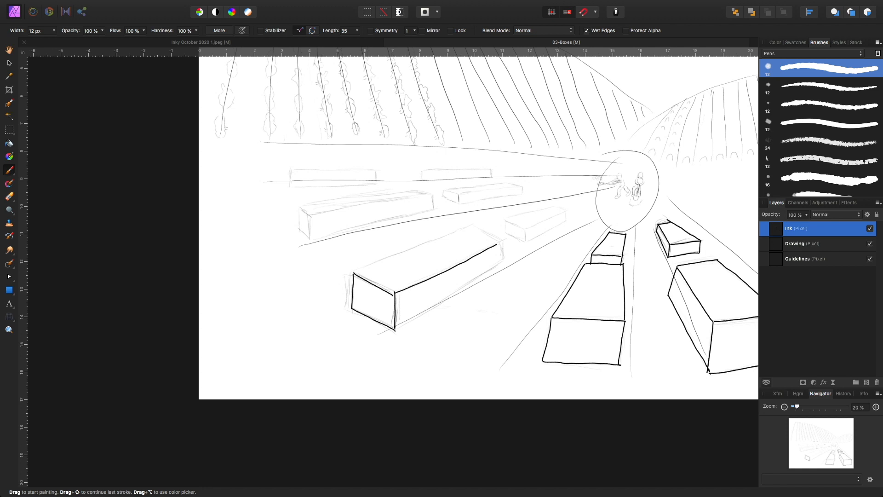
drag(397, 329, 504, 260)
drag(503, 261, 498, 244)
mouse_move(354, 273)
mouse_down()
mouse_move(471, 225)
mouse_move(499, 242)
mouse_up()
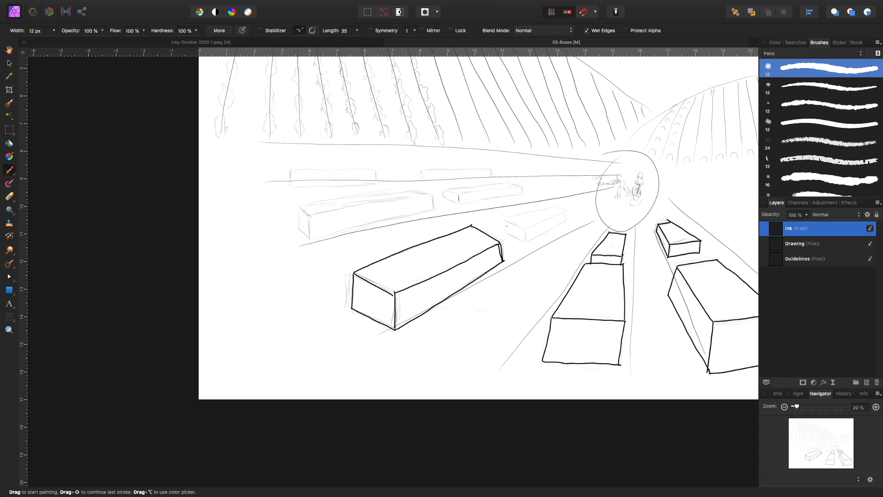
Ink the small box behind the large left box, nearer the oval.
mouse_move(504, 222)
mouse_down()
mouse_move(523, 241)
mouse_move(541, 225)
mouse_move(525, 231)
mouse_move(521, 218)
mouse_move(536, 224)
mouse_move(564, 211)
mouse_up()
drag(524, 241, 563, 222)
drag(504, 221, 560, 212)
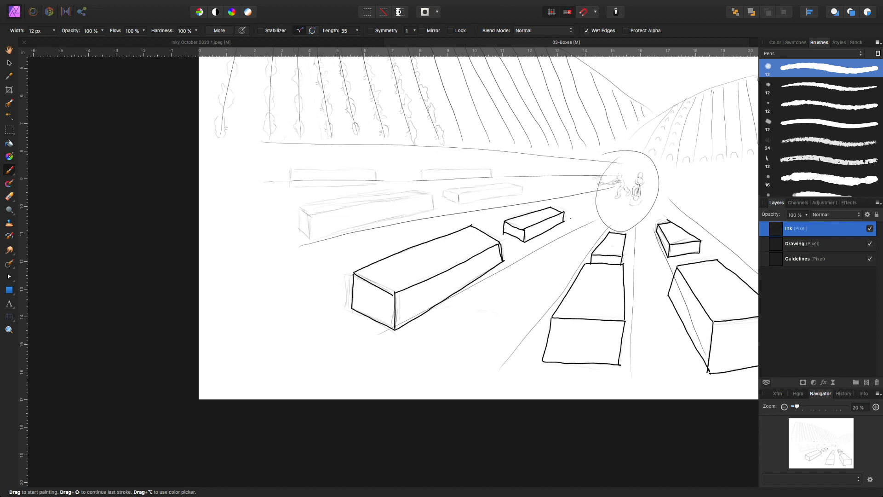
Ink the end, long side and top of the long box on the next left row up.
mouse_move(299, 208)
mouse_down()
mouse_move(298, 229)
mouse_move(309, 233)
mouse_up()
drag(298, 224, 304, 232)
drag(308, 236, 374, 221)
drag(419, 212, 431, 210)
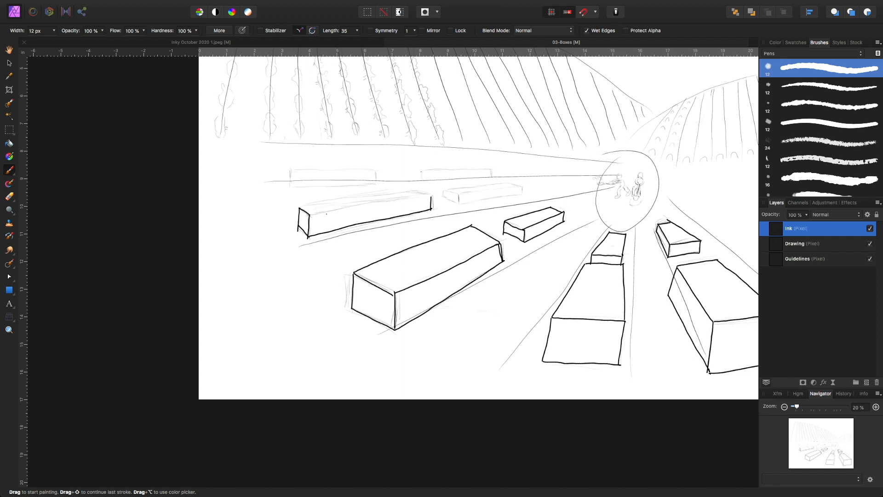
drag(312, 214, 432, 194)
drag(300, 207, 407, 189)
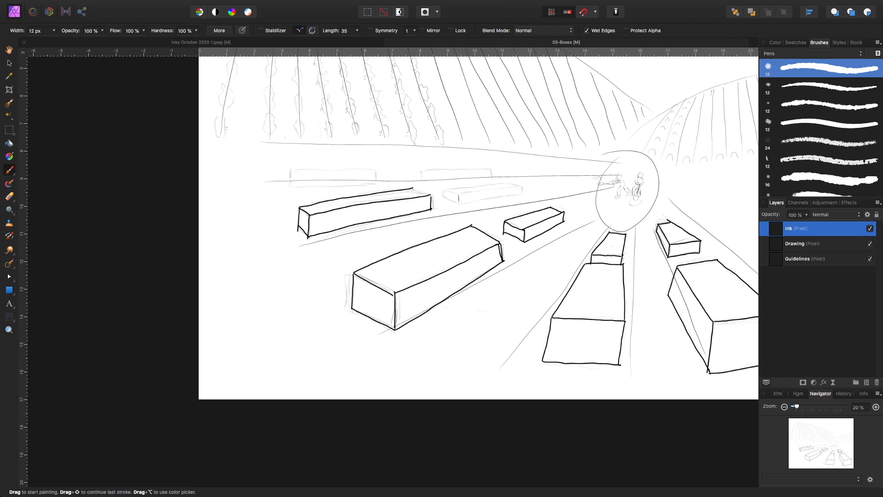
drag(412, 188, 428, 195)
Ink the smaller box behind the long box on the same left row.
drag(445, 198, 456, 205)
drag(465, 203, 522, 195)
drag(458, 196, 517, 188)
drag(447, 190, 515, 187)
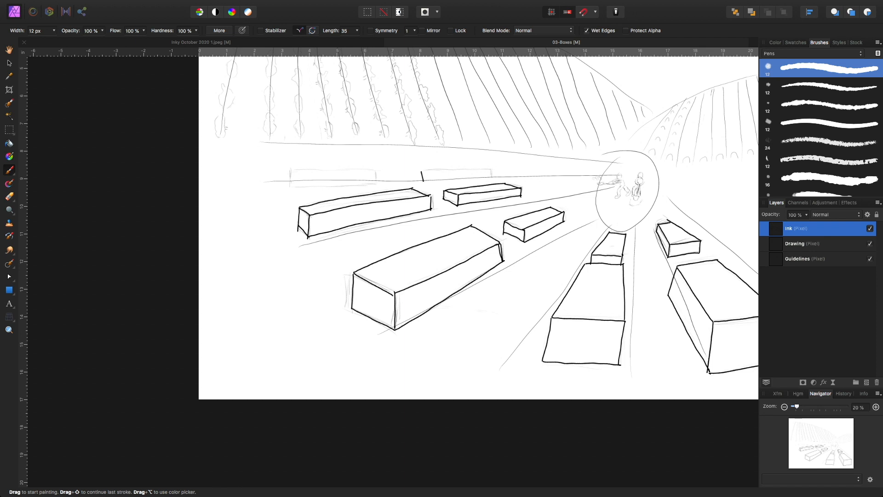
Ink the two flat boxes on the uppermost box row below the large hill.
drag(422, 171, 489, 169)
drag(422, 181, 491, 178)
drag(375, 172, 377, 184)
mouse_move(291, 186)
mouse_down()
mouse_move(375, 181)
mouse_move(299, 168)
mouse_move(291, 185)
mouse_up()
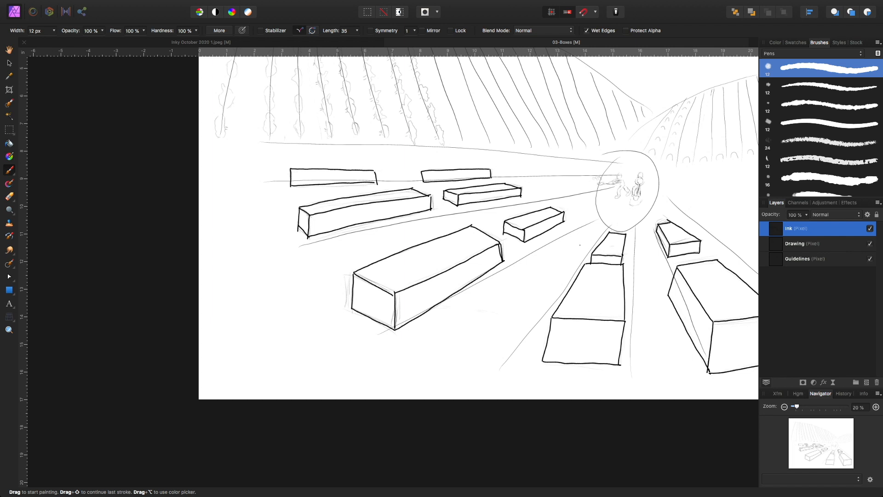
Ink the rows of small arched bushes on the right hill and outline that hill's crest.
scroll(388, 266, right, 6)
scroll(388, 267, up, 2)
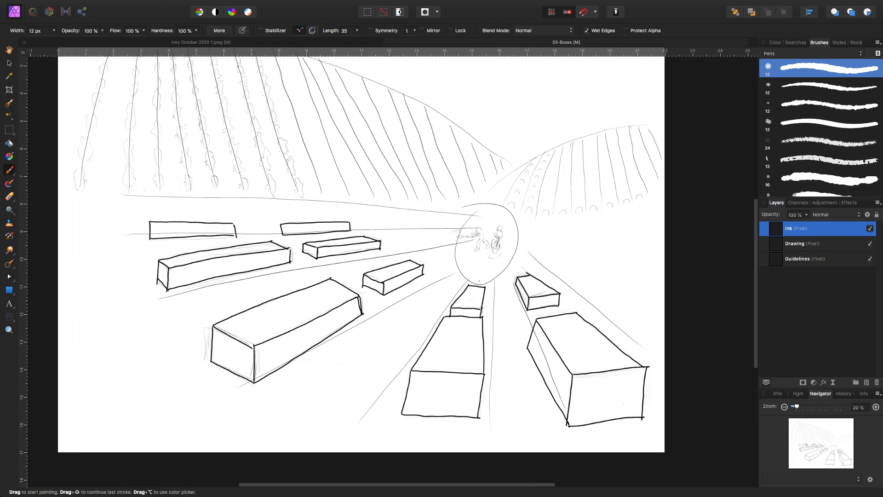
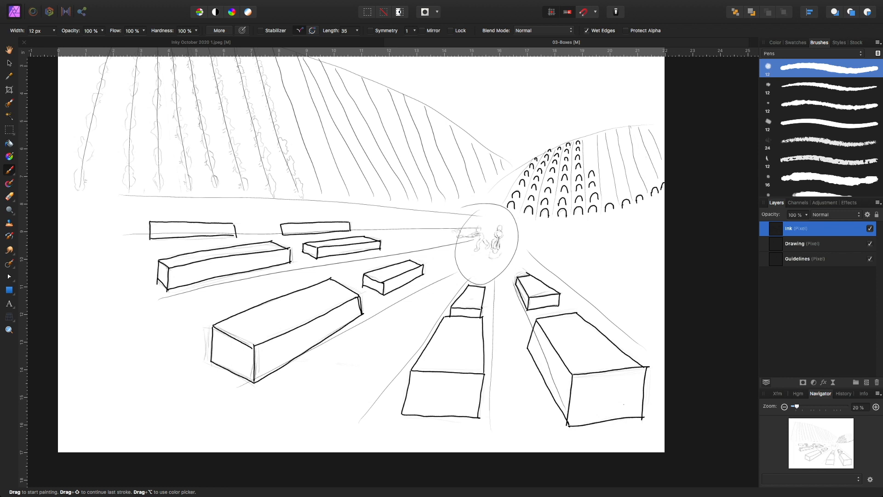
drag(588, 157, 592, 152)
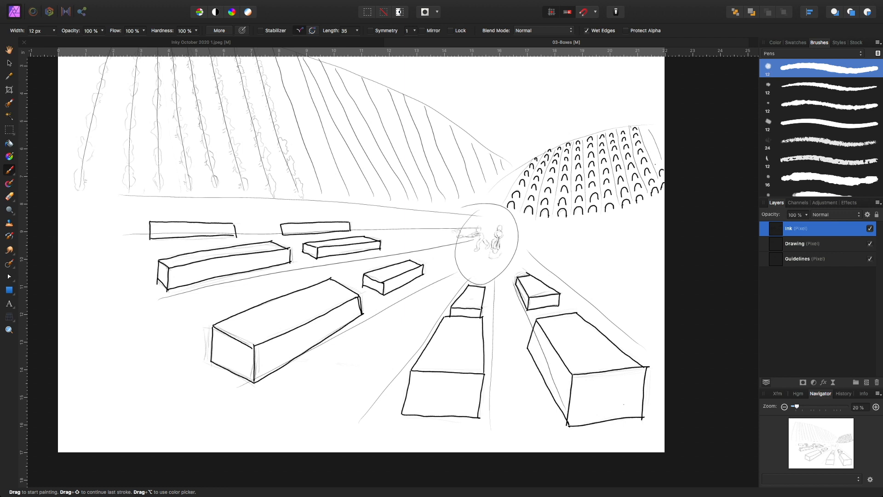
drag(650, 156, 656, 155)
mouse_move(469, 207)
mouse_down()
mouse_move(547, 151)
mouse_move(640, 124)
mouse_up()
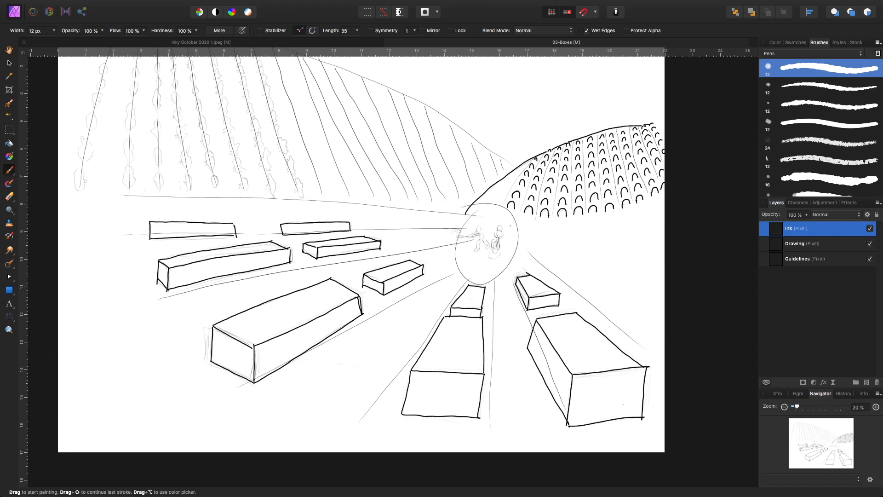
Ink the horizon line across the full page width and the small bush tops along the large hill's ridge.
mouse_move(465, 213)
mouse_down()
mouse_move(552, 230)
mouse_move(619, 276)
mouse_move(665, 323)
mouse_up()
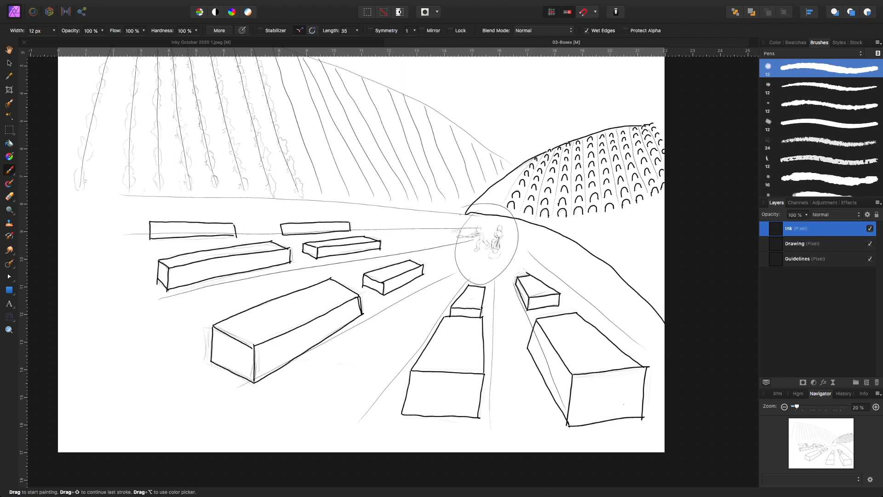
mouse_move(464, 213)
mouse_down()
mouse_move(259, 195)
mouse_move(66, 201)
mouse_up()
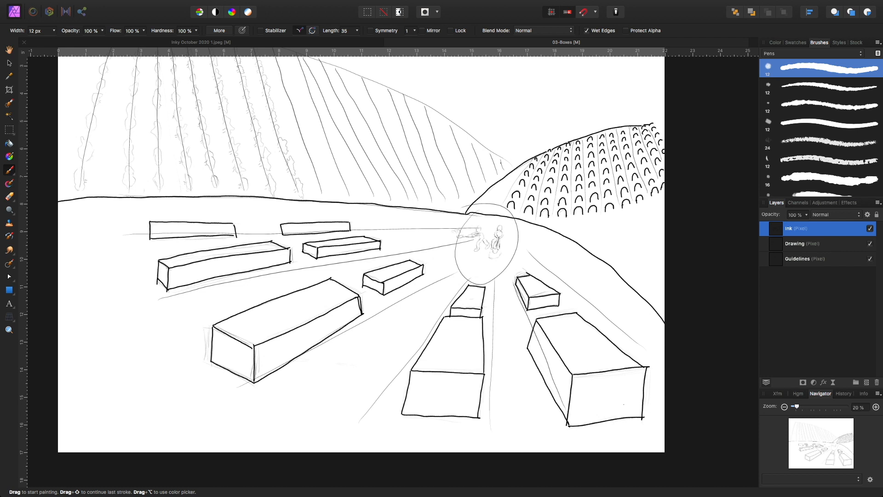
scroll(361, 257, up, 5)
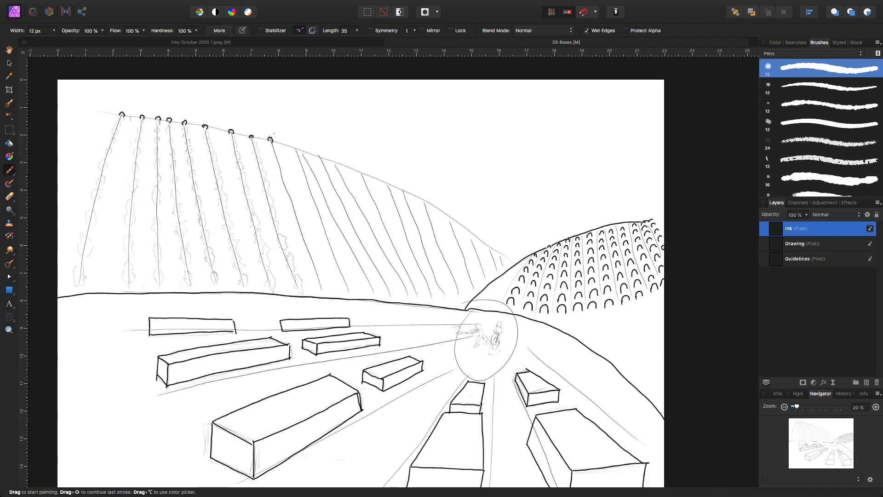
drag(294, 144, 303, 150)
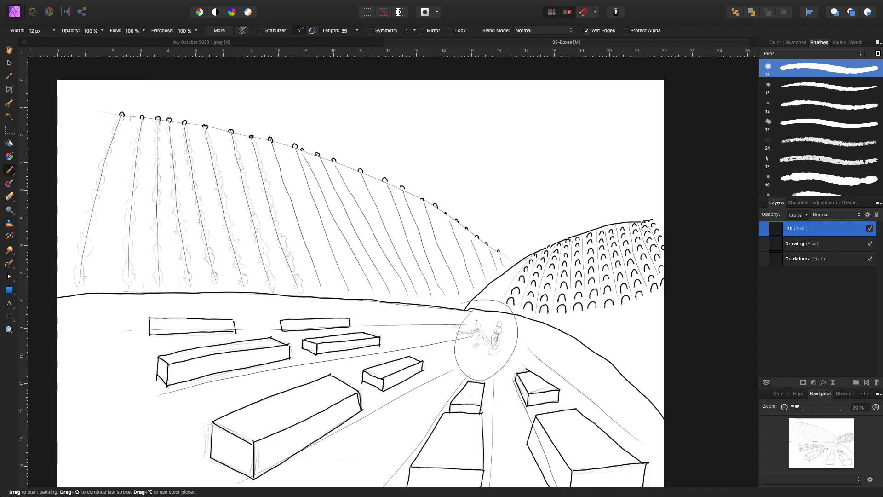
Reduce the brush width to 8.7 px and ink the arms, torso and front leg of the left figure in the oval.
key(bracketleft)
key(bracketleft)
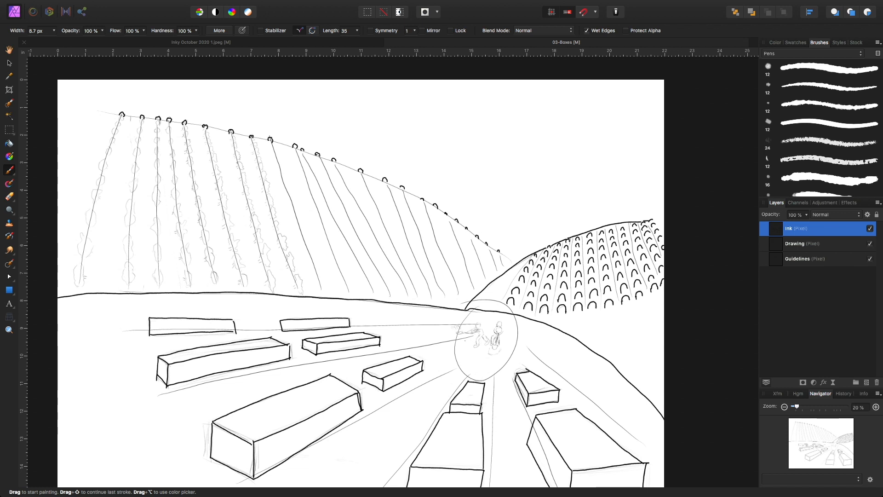
key(super+equal)
key(super+equal)
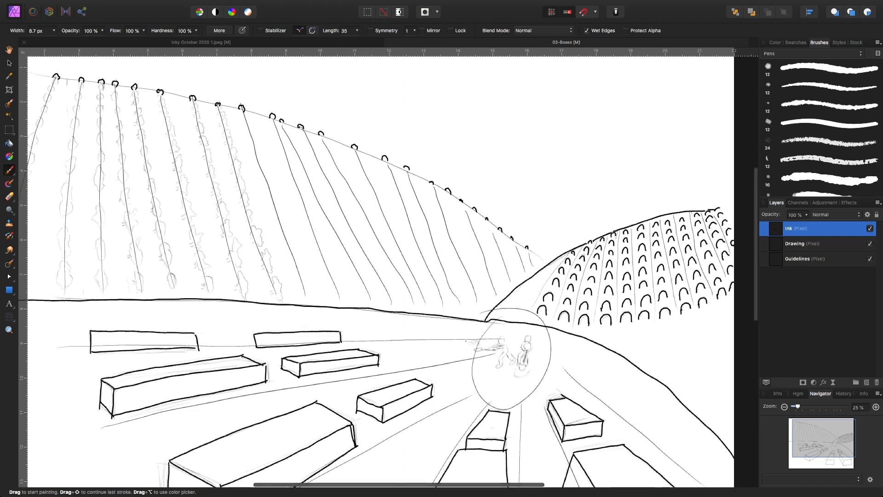
key(super+equal)
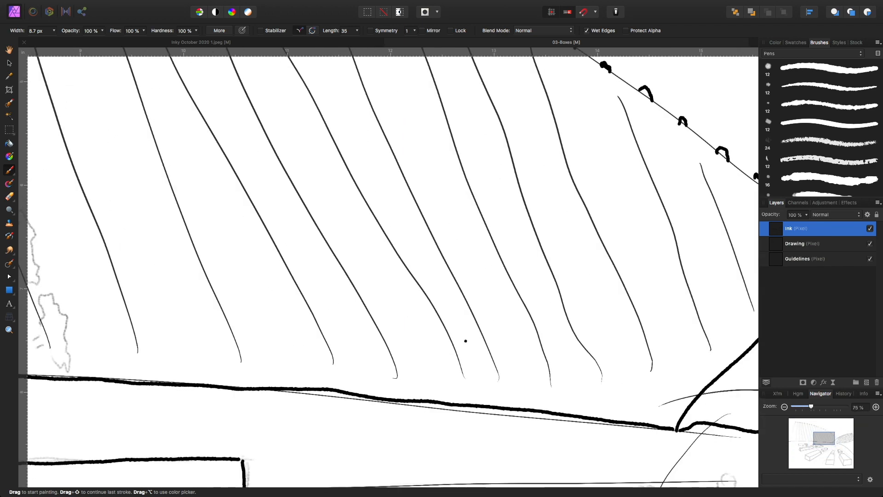
mouse_move(465, 341)
mouse_down()
mouse_move(444, 345)
mouse_move(227, 235)
mouse_move(204, 168)
mouse_move(174, 129)
mouse_up()
mouse_move(443, 306)
mouse_down()
mouse_move(429, 346)
mouse_move(439, 343)
mouse_move(439, 326)
mouse_move(456, 306)
mouse_move(448, 280)
mouse_move(412, 297)
mouse_move(435, 296)
mouse_move(443, 293)
mouse_move(398, 298)
mouse_move(413, 306)
mouse_up()
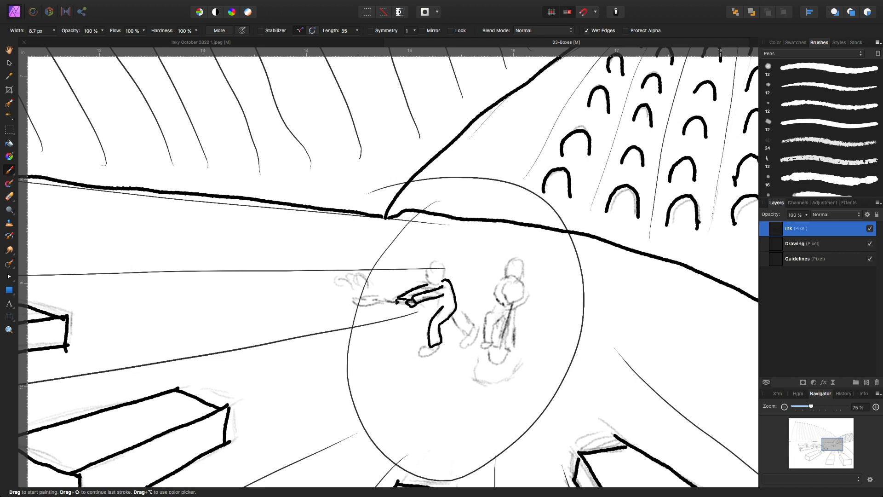
Ink the left figure's long tool, back leg and shoes, and finish the figure with its face and hair.
mouse_move(395, 304)
mouse_down()
mouse_move(404, 306)
mouse_move(349, 300)
mouse_move(375, 305)
mouse_up()
click(378, 302)
mouse_move(454, 319)
mouse_down()
mouse_move(465, 334)
mouse_move(461, 310)
mouse_move(475, 338)
mouse_move(426, 351)
mouse_up()
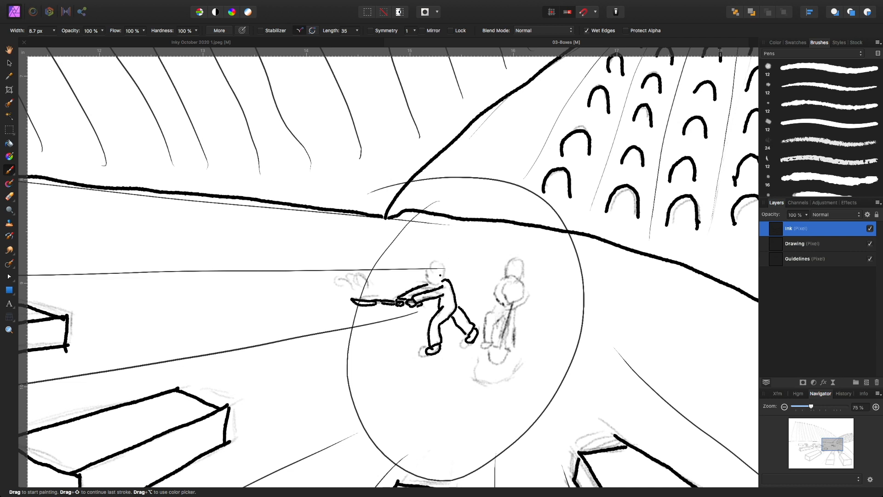
drag(443, 279, 435, 265)
drag(430, 267, 442, 265)
Ink the head, face, torso and arms of the right figure in the oval.
mouse_move(507, 279)
mouse_down()
mouse_move(513, 258)
mouse_move(524, 268)
mouse_move(520, 281)
mouse_move(514, 272)
mouse_up()
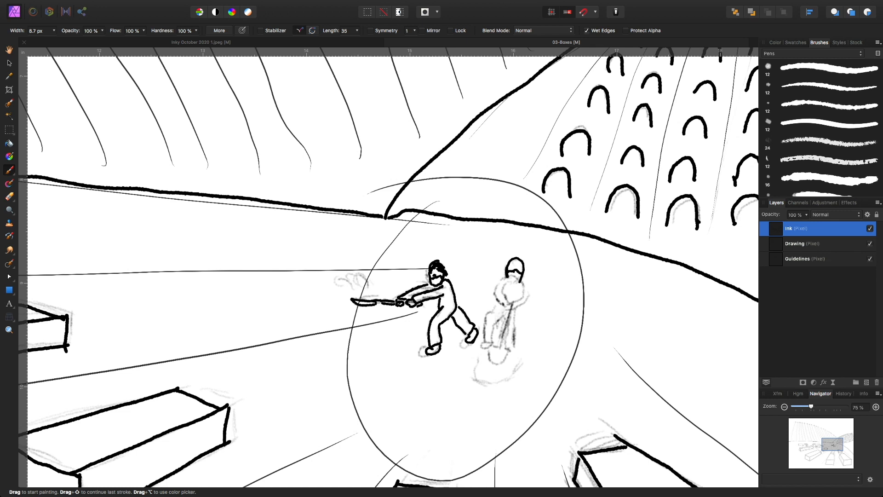
drag(509, 279, 517, 282)
mouse_move(507, 277)
mouse_down()
mouse_move(494, 297)
mouse_move(502, 304)
mouse_move(505, 293)
mouse_move(508, 307)
mouse_move(528, 302)
mouse_move(527, 282)
mouse_move(514, 302)
mouse_up()
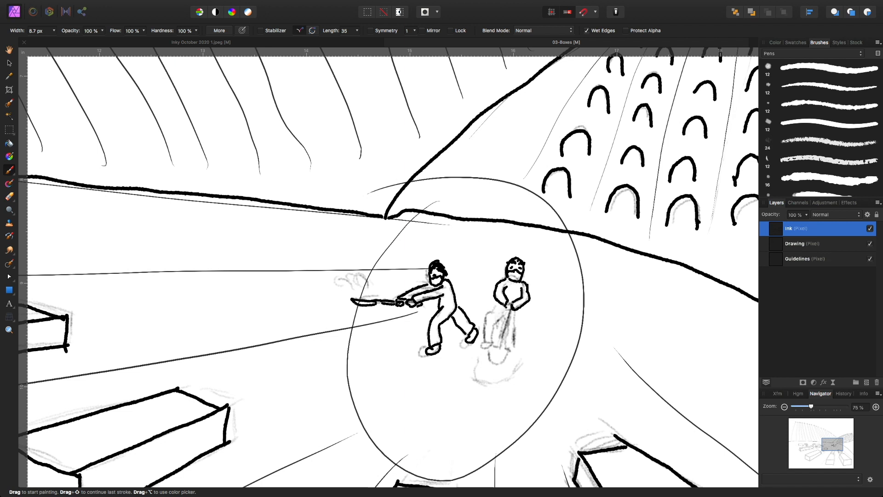
Ink the right figure's shovel and both legs with their shoes.
drag(508, 309, 498, 348)
drag(512, 311, 500, 349)
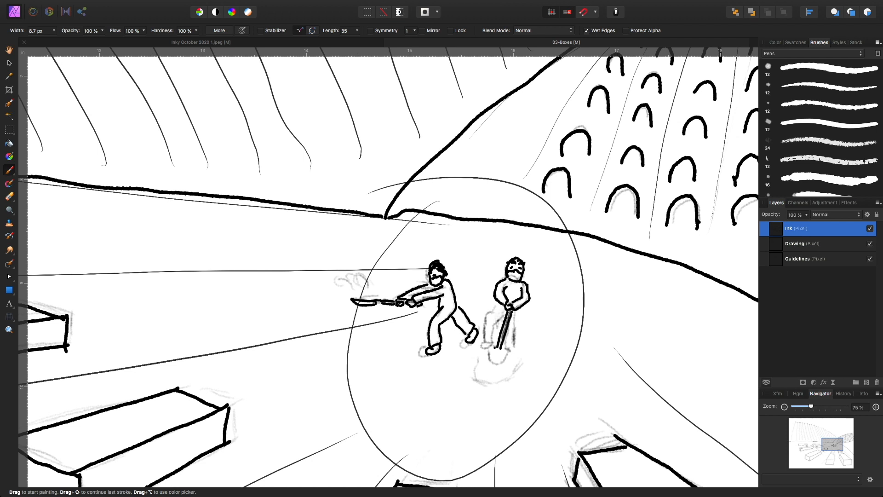
mouse_move(488, 355)
mouse_down()
mouse_move(501, 362)
mouse_move(508, 351)
mouse_move(491, 349)
mouse_move(497, 324)
mouse_move(487, 321)
mouse_move(497, 307)
mouse_up()
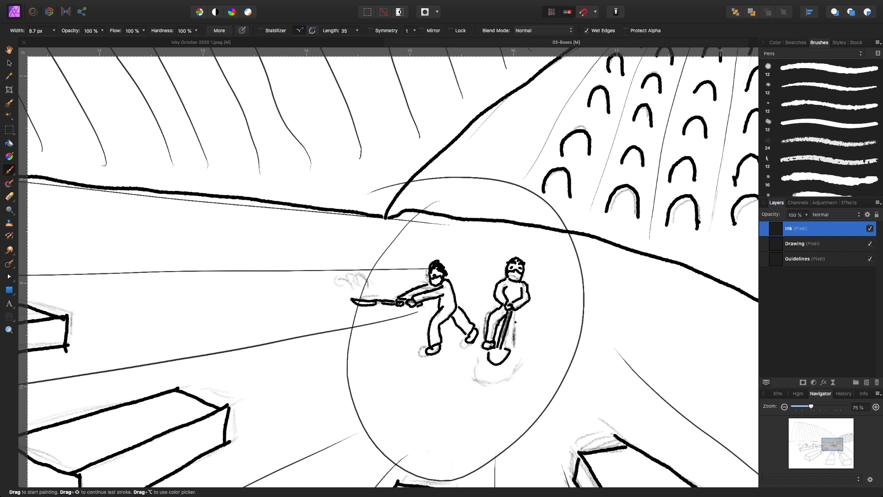
mouse_move(518, 311)
mouse_down()
mouse_move(509, 348)
mouse_move(518, 355)
mouse_move(502, 380)
mouse_move(483, 382)
mouse_move(475, 362)
mouse_move(488, 350)
mouse_up()
Ink the rounded hole around the shovel blade and a flat oval hole below the left figure.
click(504, 370)
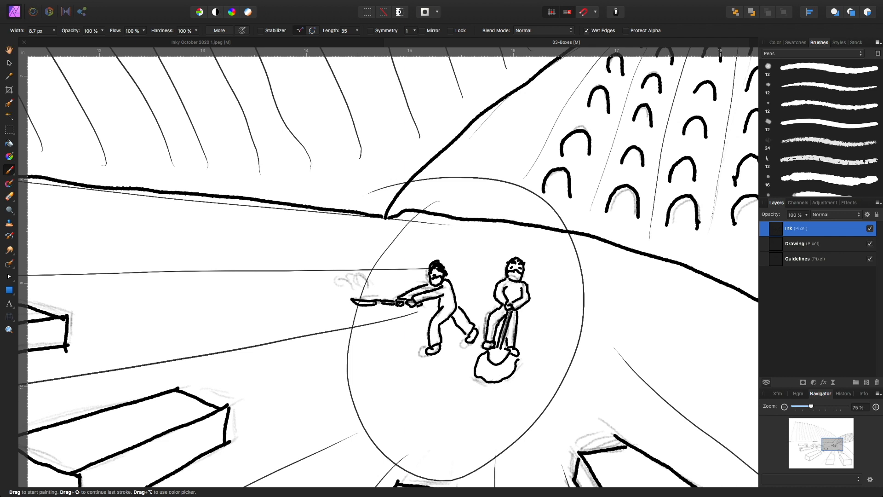
mouse_move(399, 360)
mouse_down()
mouse_move(433, 360)
mouse_move(403, 362)
mouse_move(407, 378)
mouse_move(435, 361)
mouse_up()
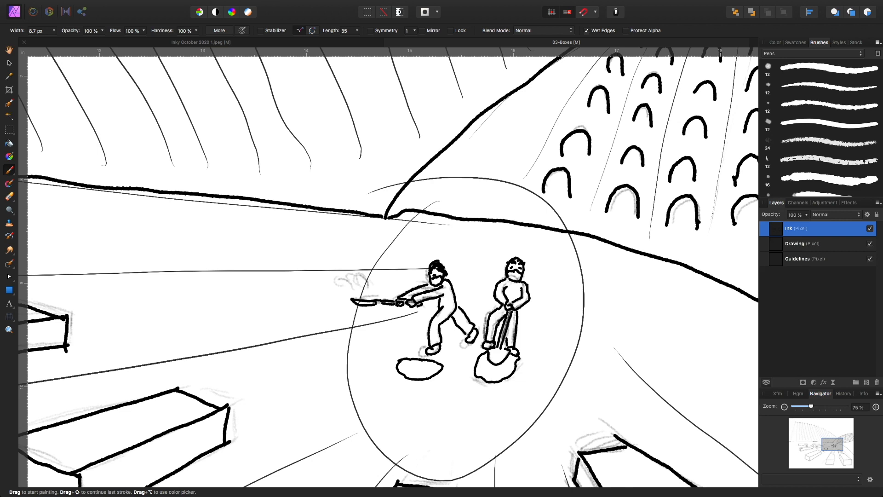
Ink jagged foliage clumps up the lower part of the leftmost row on the large hill.
key(super+minus)
key(super+minus)
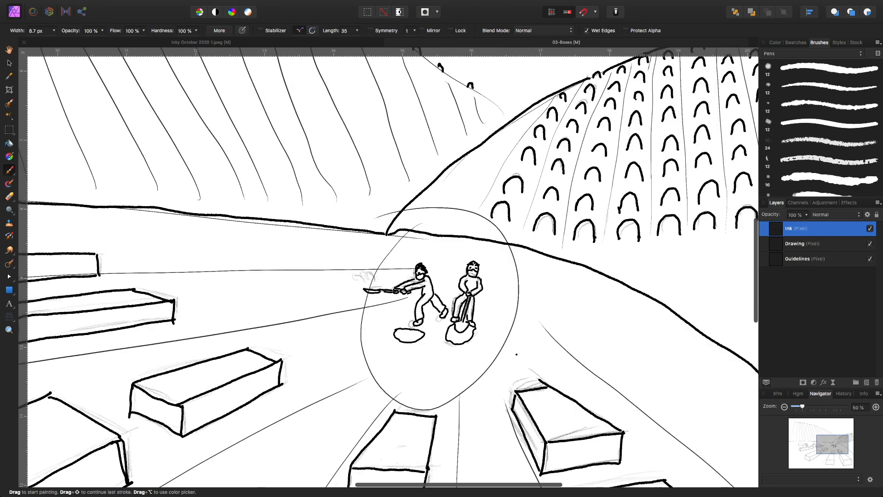
key(super+minus)
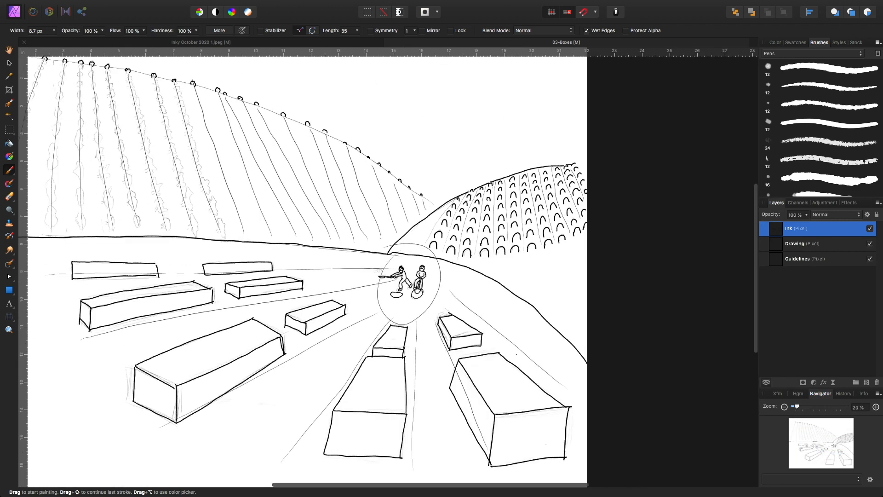
scroll(392, 271, left, 5)
scroll(392, 271, up, 3)
scroll(392, 271, left, 4)
scroll(391, 272, up, 2)
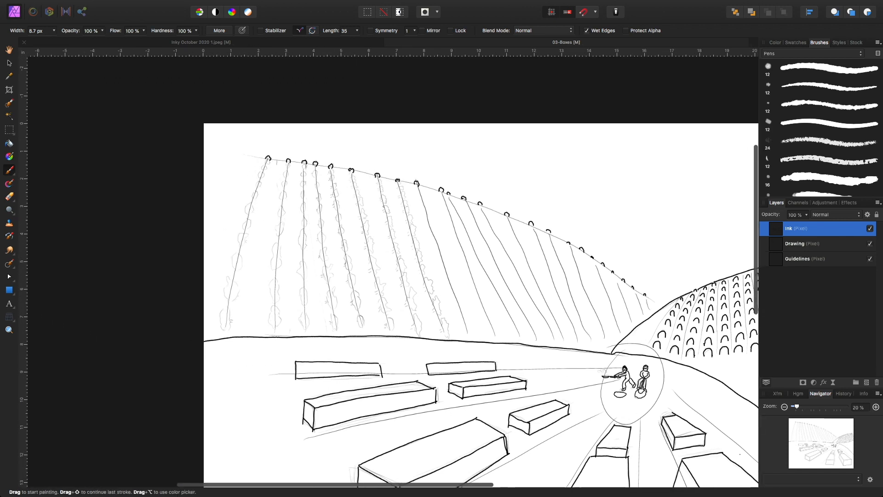
key(super+plus)
key(super+plus)
drag(346, 359, 500, 351)
mouse_move(133, 416)
mouse_down()
mouse_move(124, 402)
mouse_move(125, 363)
mouse_move(137, 358)
mouse_move(146, 374)
mouse_move(143, 416)
mouse_move(154, 393)
mouse_up()
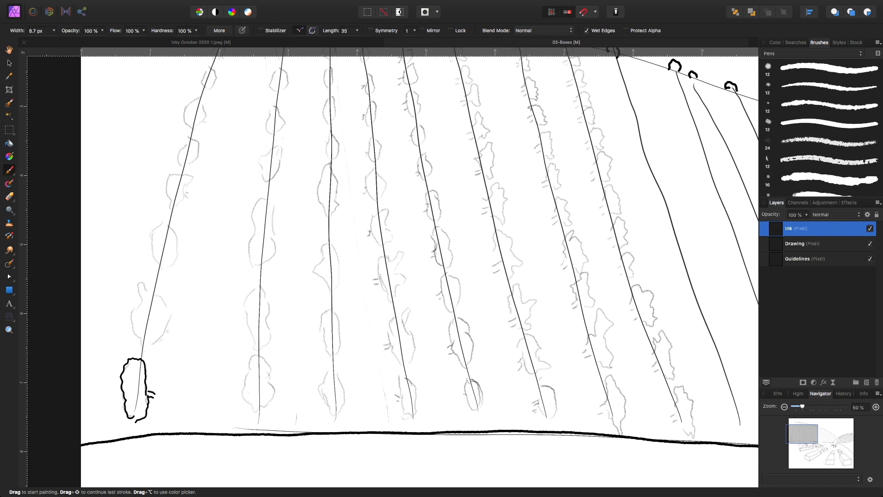
mouse_move(143, 350)
mouse_down()
mouse_move(133, 330)
mouse_move(137, 287)
mouse_move(169, 316)
mouse_move(169, 330)
mouse_move(144, 351)
mouse_up()
mouse_move(162, 266)
mouse_down()
mouse_move(152, 256)
mouse_move(155, 226)
mouse_move(170, 226)
mouse_move(177, 239)
mouse_move(169, 271)
mouse_move(180, 255)
mouse_up()
mouse_move(169, 199)
mouse_down()
mouse_move(174, 205)
mouse_move(192, 181)
mouse_move(180, 174)
mouse_move(169, 200)
mouse_up()
mouse_move(177, 159)
mouse_down()
mouse_move(181, 151)
mouse_move(193, 163)
mouse_move(199, 150)
mouse_move(186, 136)
mouse_move(206, 121)
mouse_move(205, 108)
mouse_move(190, 105)
mouse_move(191, 129)
mouse_up()
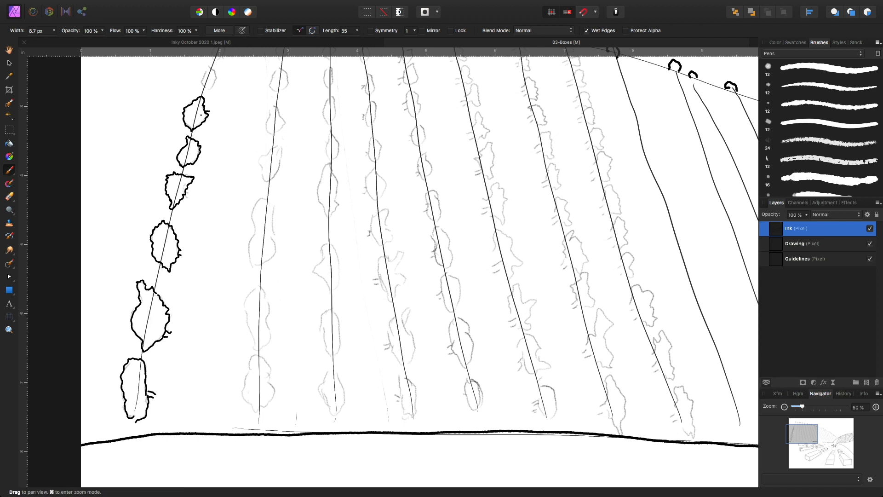
Ink the smaller foliage clumps on the upper part of the leftmost row, up to the ridge.
scroll(411, 267, up, 5)
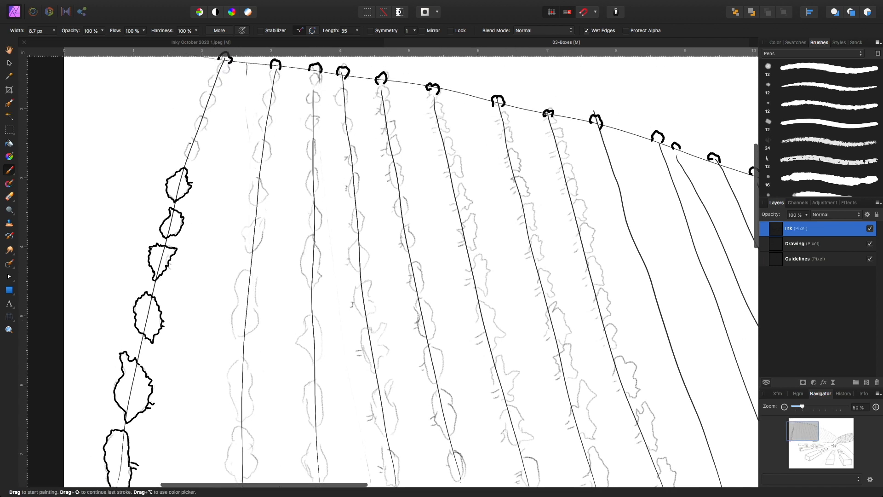
mouse_move(189, 140)
mouse_down()
mouse_move(183, 156)
mouse_move(190, 138)
mouse_up()
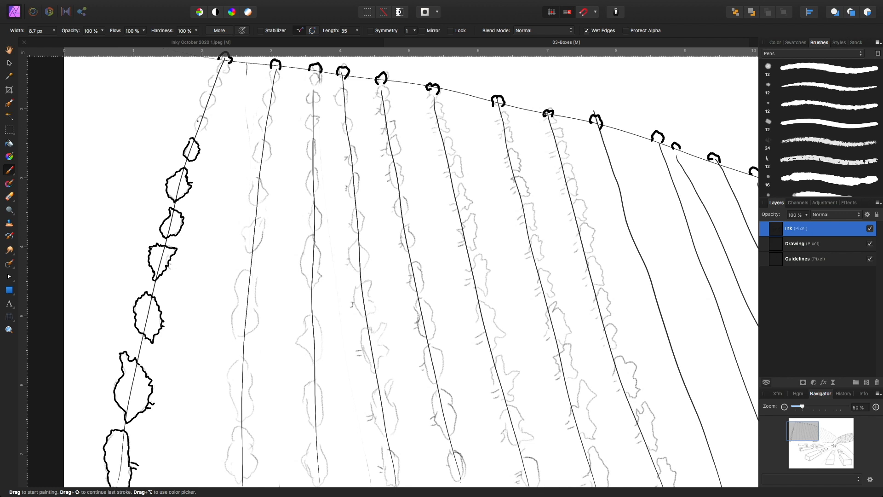
drag(199, 118, 202, 134)
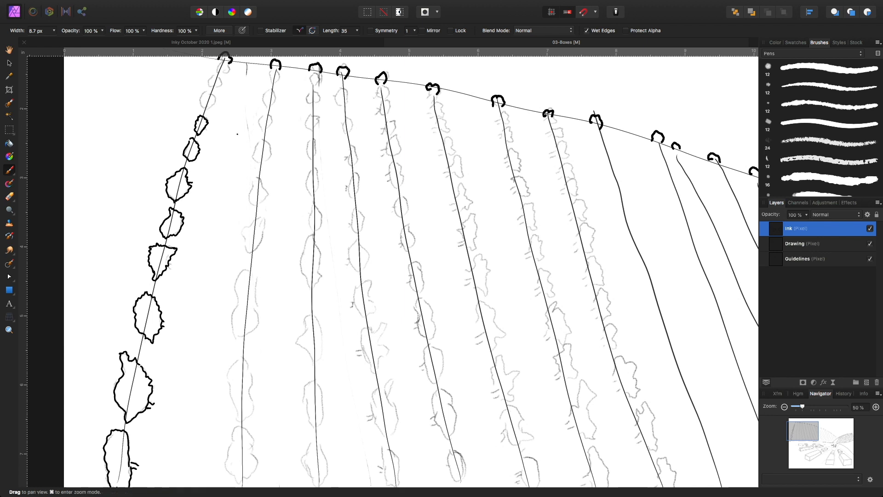
scroll(405, 267, up, 3)
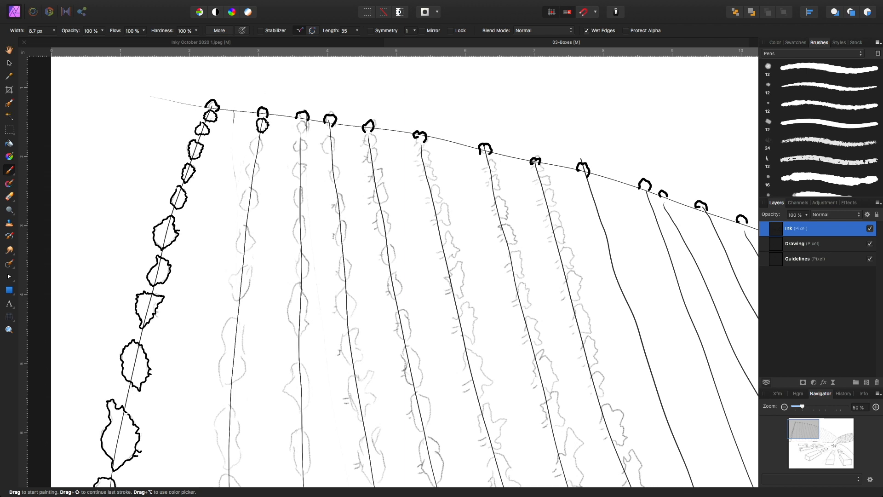
Ink the foliage clumps down the second row of the large hill, enlarging them from the ridge toward the horizon line.
drag(250, 145, 254, 153)
drag(254, 162, 246, 174)
drag(251, 186, 241, 201)
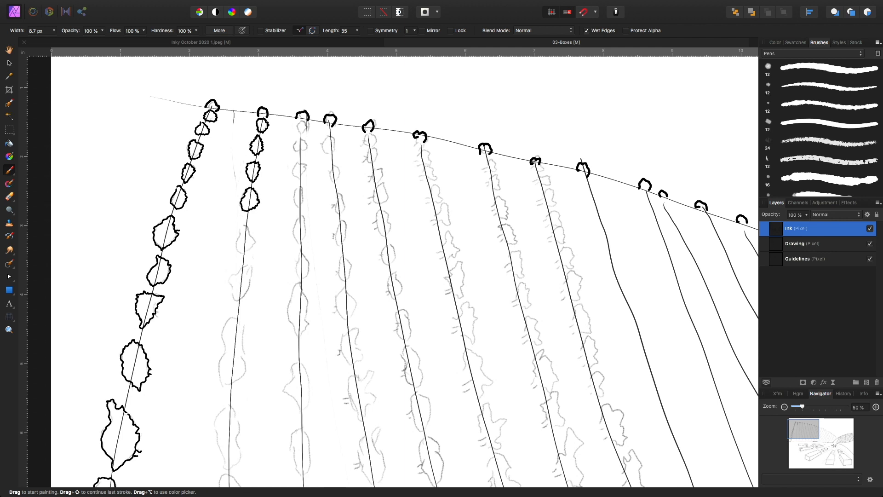
drag(243, 226, 239, 253)
drag(247, 265, 231, 277)
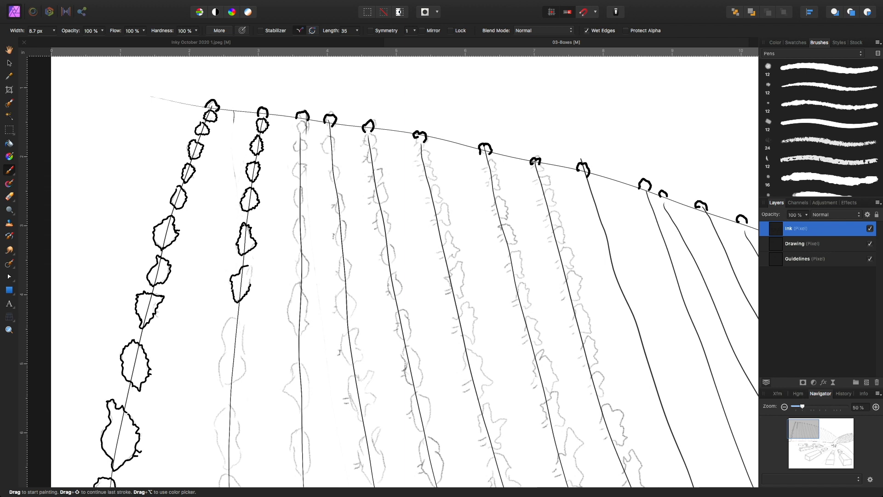
mouse_move(238, 316)
mouse_down()
mouse_move(226, 385)
mouse_move(244, 357)
mouse_move(243, 329)
mouse_move(222, 295)
mouse_move(210, 319)
mouse_move(220, 360)
mouse_move(236, 348)
mouse_move(233, 297)
mouse_up()
scroll(400, 267, down, 5)
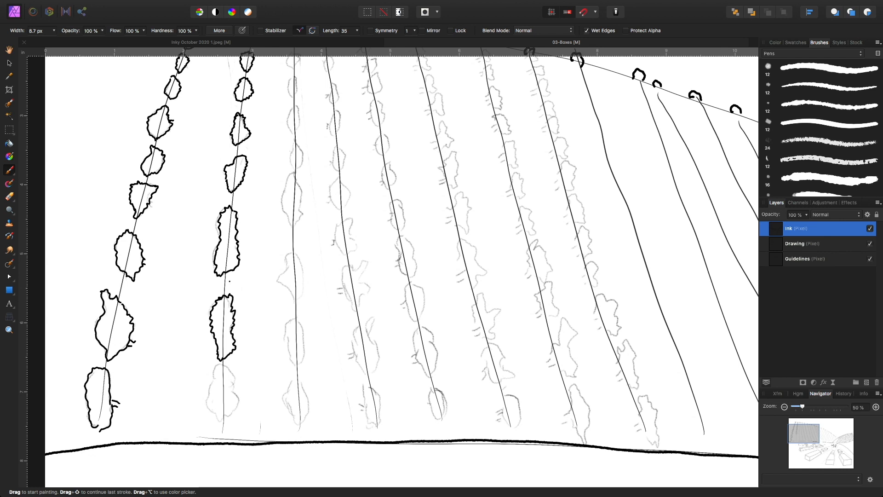
mouse_move(221, 362)
mouse_down()
mouse_move(207, 405)
mouse_move(222, 423)
mouse_move(240, 397)
mouse_move(223, 364)
mouse_up()
Ink the lowest foliage clump of the second row and the four lower clumps of the third row.
mouse_move(290, 383)
mouse_down()
mouse_move(283, 397)
mouse_move(297, 427)
mouse_up()
mouse_move(303, 422)
mouse_down()
mouse_move(311, 406)
mouse_move(297, 380)
mouse_move(307, 351)
mouse_move(298, 319)
mouse_move(284, 328)
mouse_move(289, 357)
mouse_up()
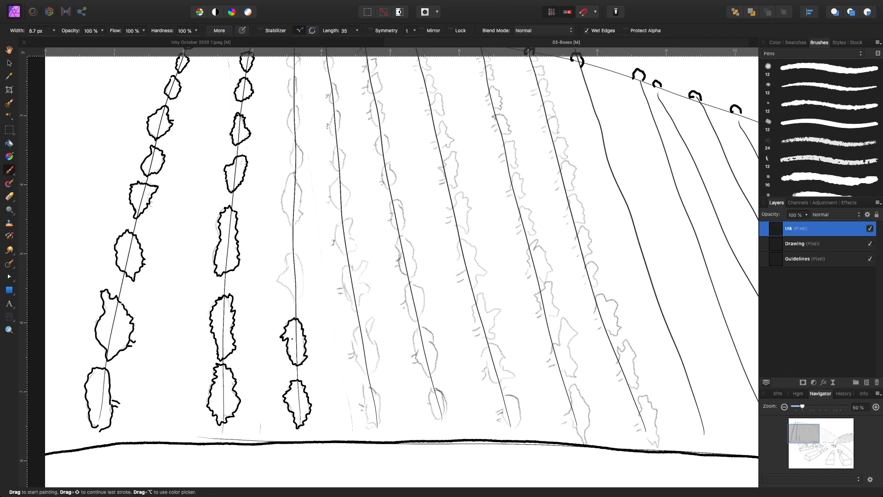
mouse_move(287, 291)
mouse_down()
mouse_move(298, 302)
mouse_move(305, 285)
mouse_move(298, 254)
mouse_move(285, 254)
mouse_move(288, 291)
mouse_up()
mouse_move(287, 220)
mouse_down()
mouse_move(291, 227)
mouse_move(301, 220)
mouse_move(297, 183)
mouse_move(285, 180)
mouse_move(282, 215)
mouse_up()
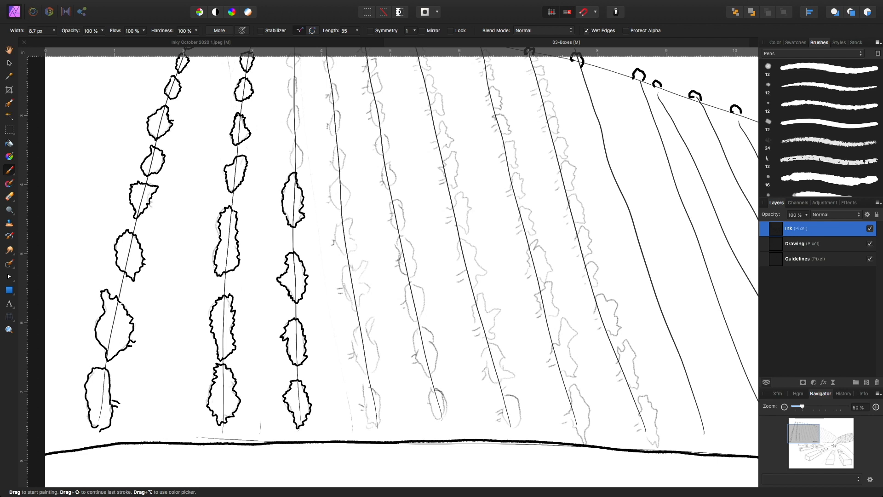
Ink the smaller jagged foliage clumps up the upper part of the third row toward the ridge.
scroll(286, 226, up, 5)
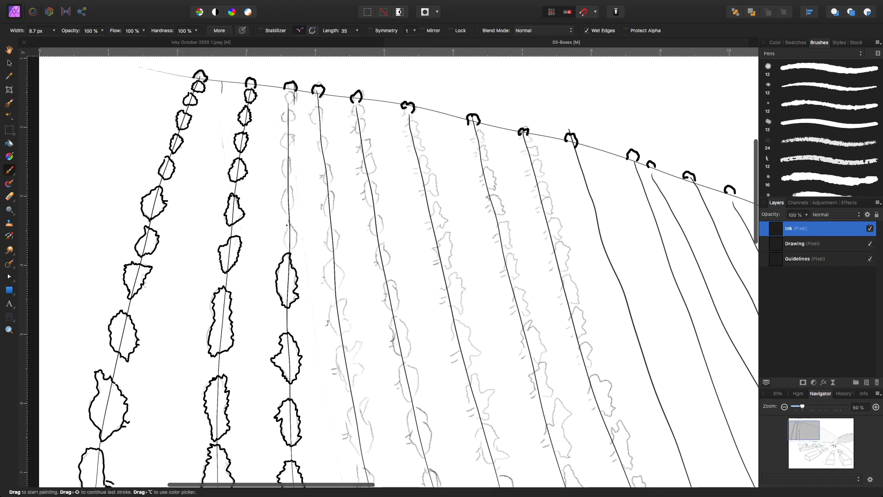
drag(288, 223, 283, 241)
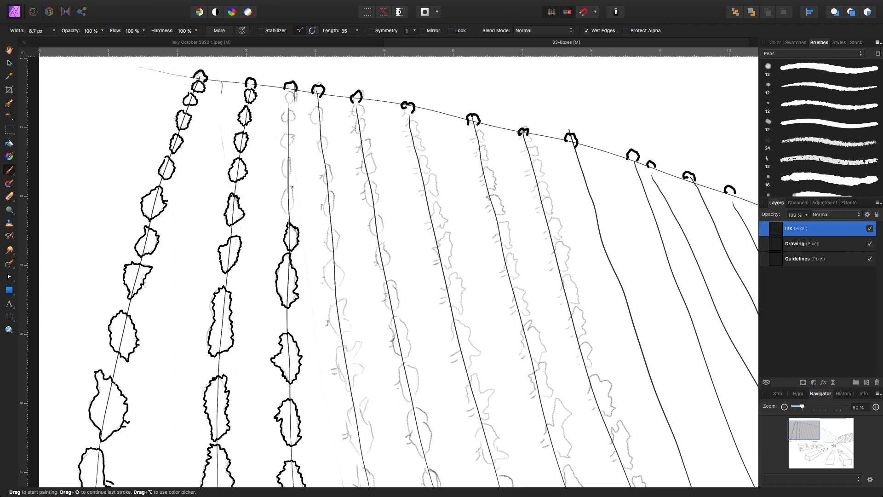
drag(283, 206, 283, 213)
drag(287, 184, 281, 198)
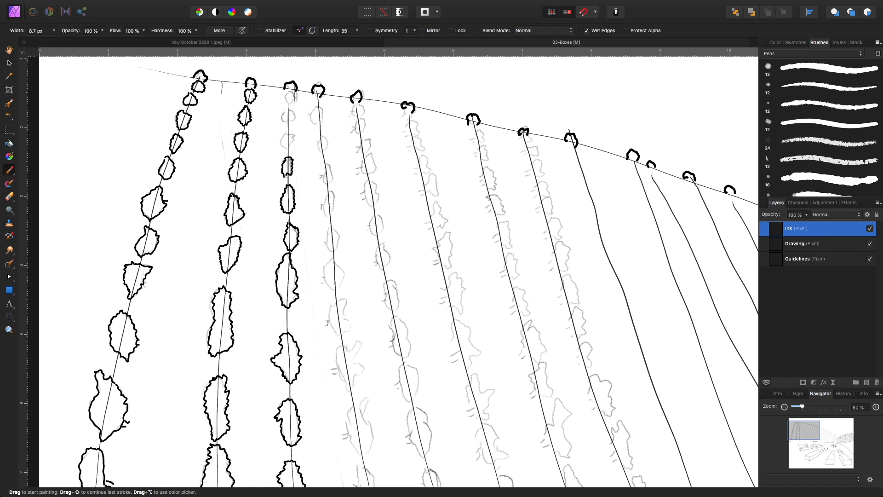
drag(287, 132, 281, 137)
Check the inked foliage rows against the whole landscape, including the digging figures and boxes.
key(super+minus)
key(super+minus)
mouse_move(495, 300)
mouse_down()
mouse_move(619, 401)
mouse_move(491, 291)
mouse_move(436, 272)
mouse_up()
key(super+z)
key(space)
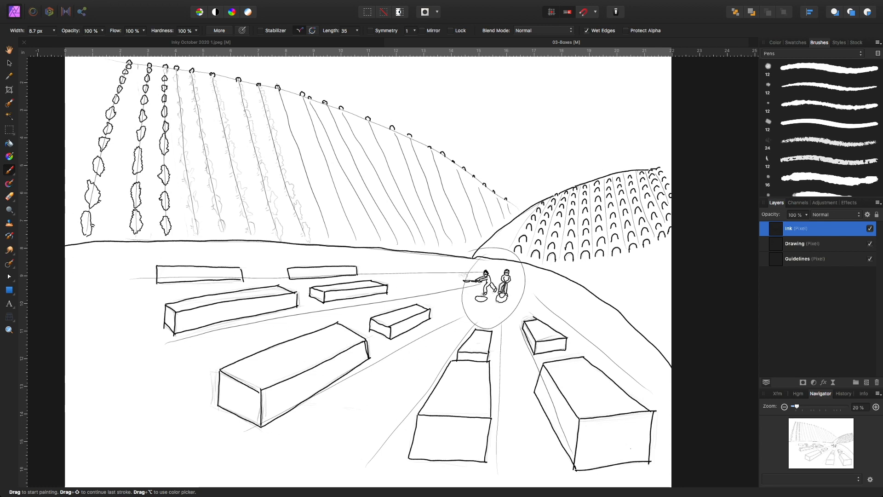
key(super+equal)
key(super+equal)
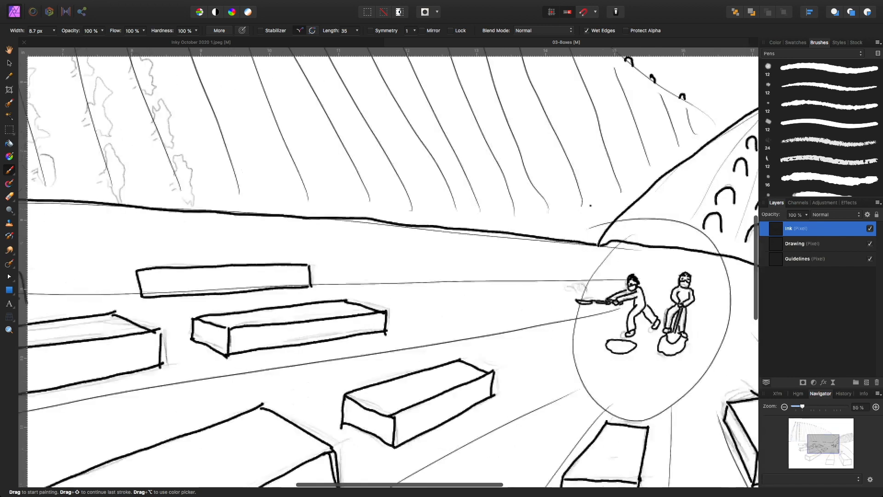
key(space)
drag(285, 184, 543, 375)
mouse_move(321, 207)
mouse_down()
mouse_move(454, 310)
mouse_move(456, 241)
mouse_up()
key(space)
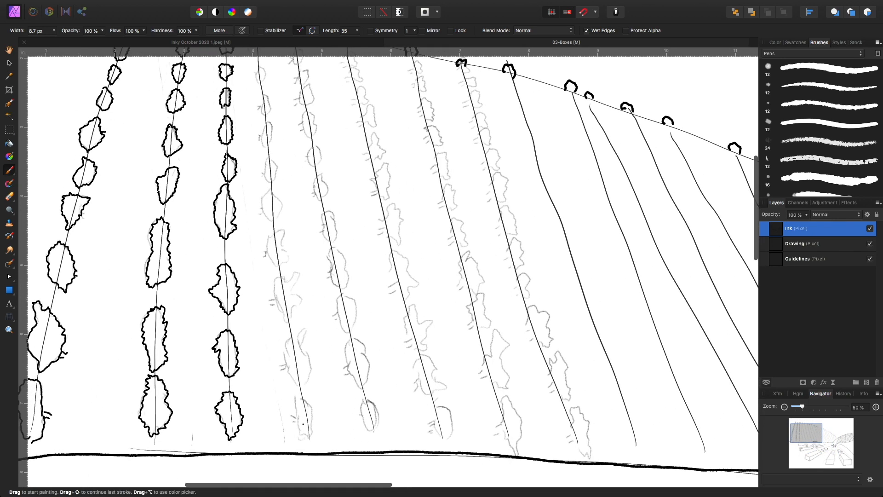
Ink the two lowest foliage clumps of the fourth row on the large hill, including their small side twigs.
mouse_move(298, 428)
mouse_down()
mouse_move(311, 438)
mouse_move(312, 404)
mouse_move(301, 395)
mouse_move(297, 412)
mouse_up()
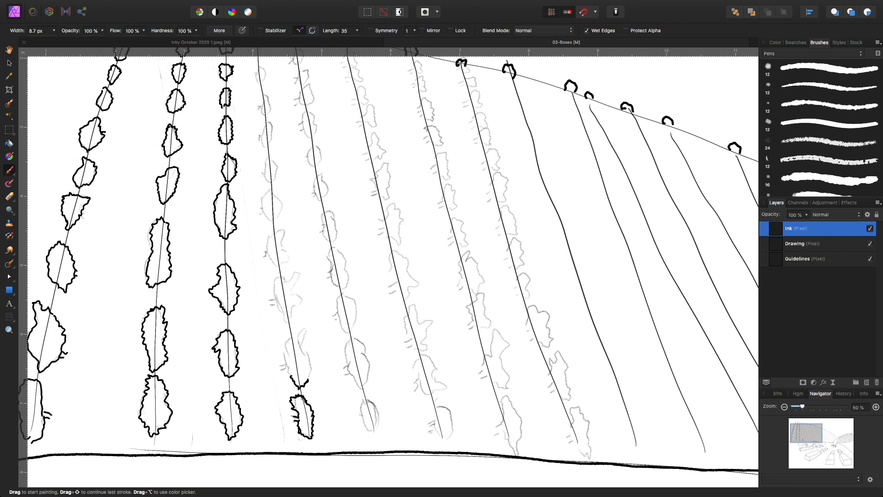
drag(310, 375, 313, 366)
click(310, 357)
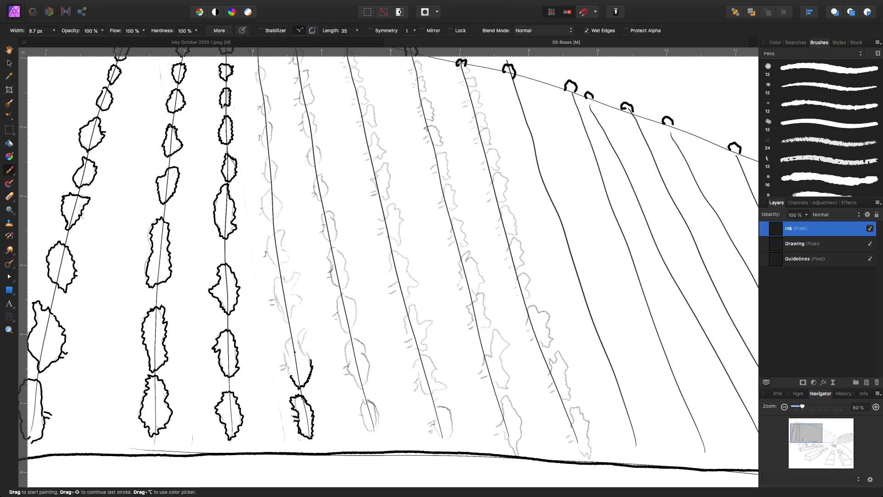
scroll(366, 211, down, 10)
scroll(366, 211, right, 10)
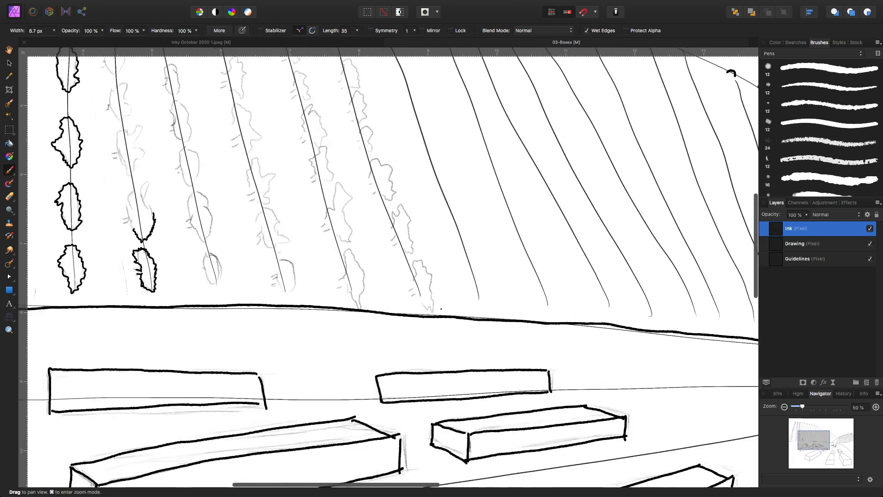
scroll(367, 211, right, 14)
scroll(366, 211, down, 5)
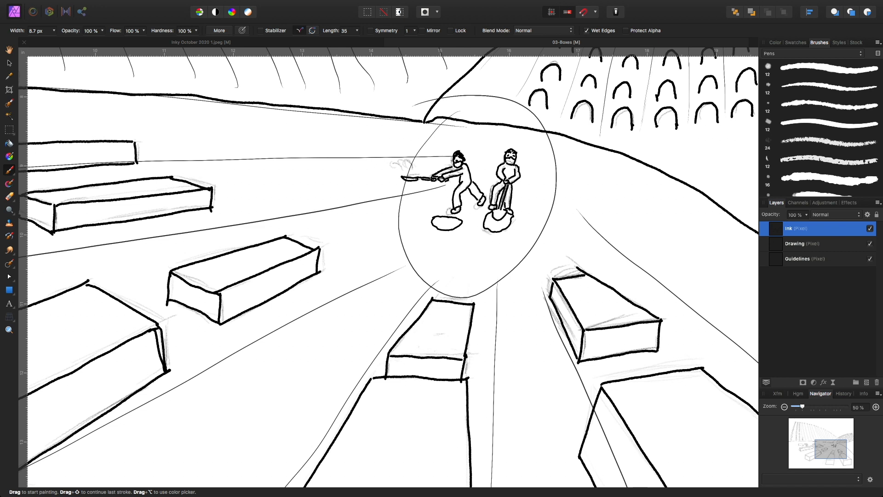
key(space)
mouse_move(308, 224)
mouse_down()
mouse_move(373, 264)
mouse_move(607, 313)
mouse_move(770, 361)
mouse_move(882, 428)
mouse_up()
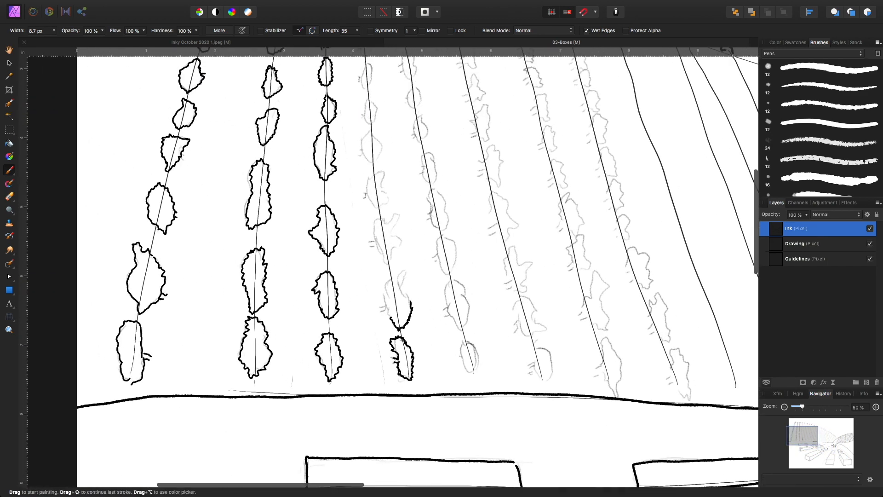
mouse_move(405, 293)
mouse_down()
mouse_move(407, 271)
mouse_move(385, 286)
mouse_move(393, 327)
mouse_up()
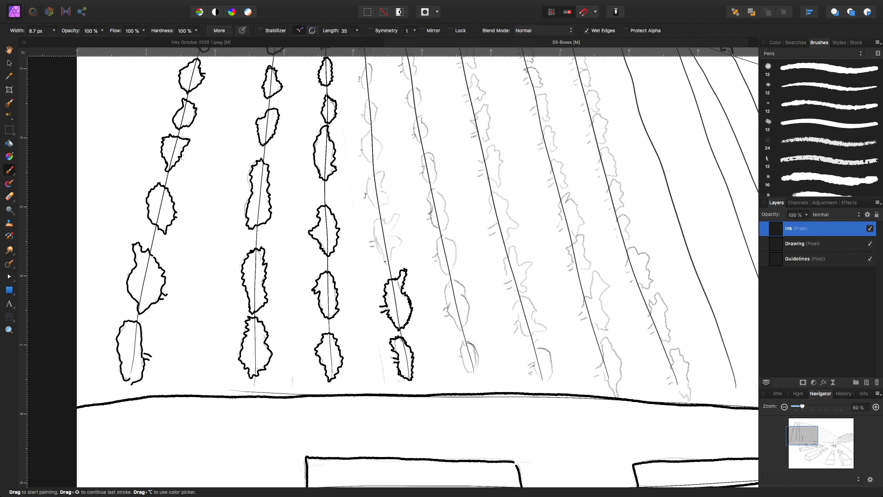
Ink the three irregular foliage clumps along the middle of the fourth row.
mouse_move(396, 248)
mouse_down()
mouse_move(400, 215)
mouse_move(380, 220)
mouse_move(381, 251)
mouse_up()
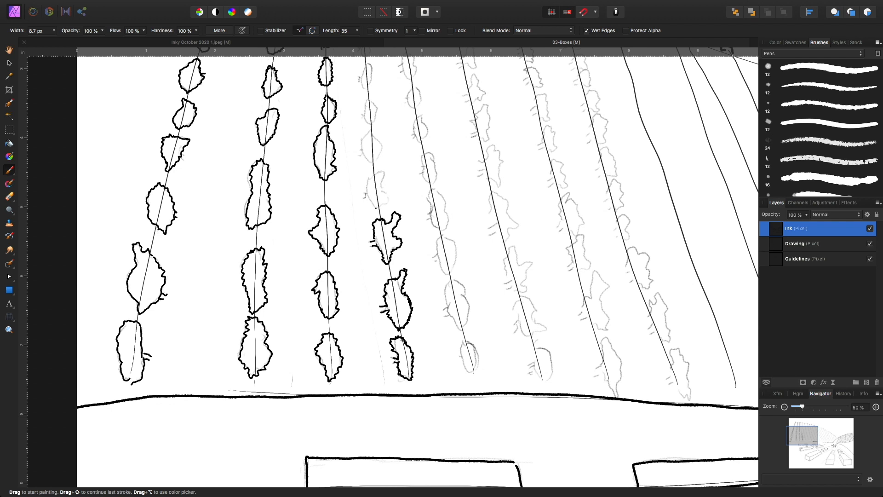
mouse_move(388, 197)
mouse_down()
mouse_move(381, 169)
mouse_move(367, 181)
mouse_move(372, 210)
mouse_up()
drag(373, 163, 379, 156)
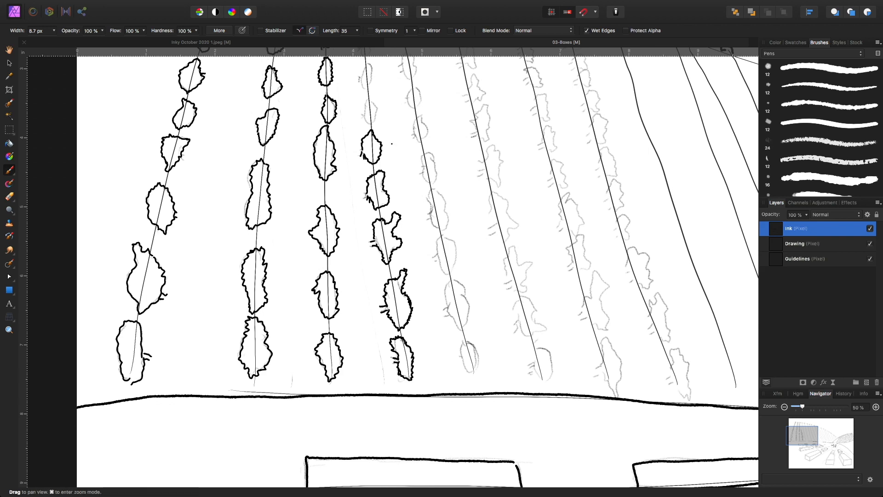
Ink the remaining small foliage clumps of the fourth row up to the ridge.
scroll(414, 266, up, 5)
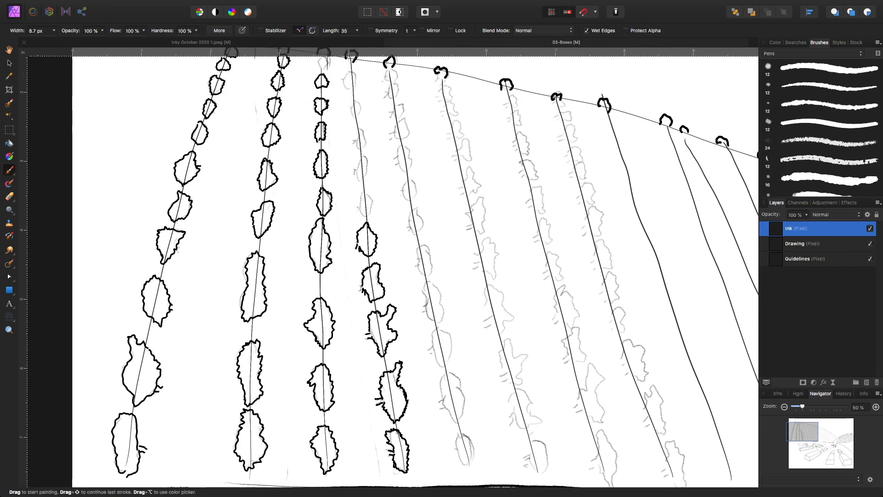
drag(368, 202, 373, 201)
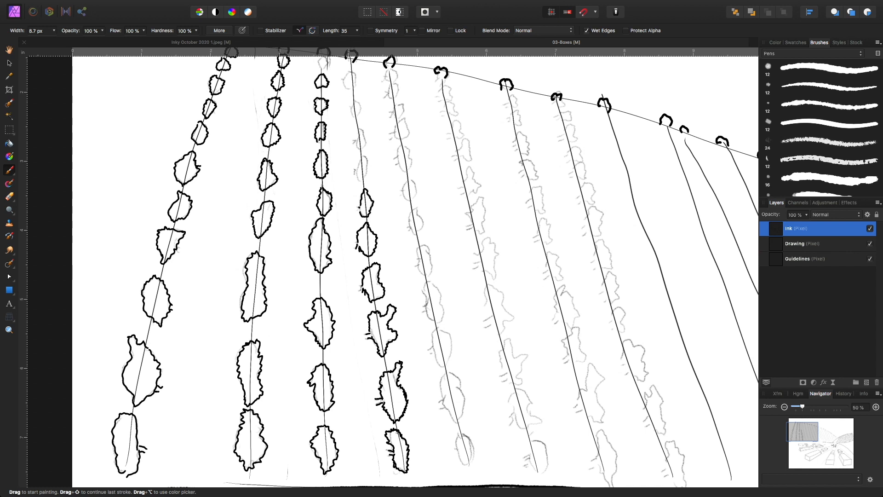
mouse_move(358, 179)
mouse_down()
mouse_move(366, 172)
mouse_move(358, 168)
mouse_up()
drag(357, 150, 364, 149)
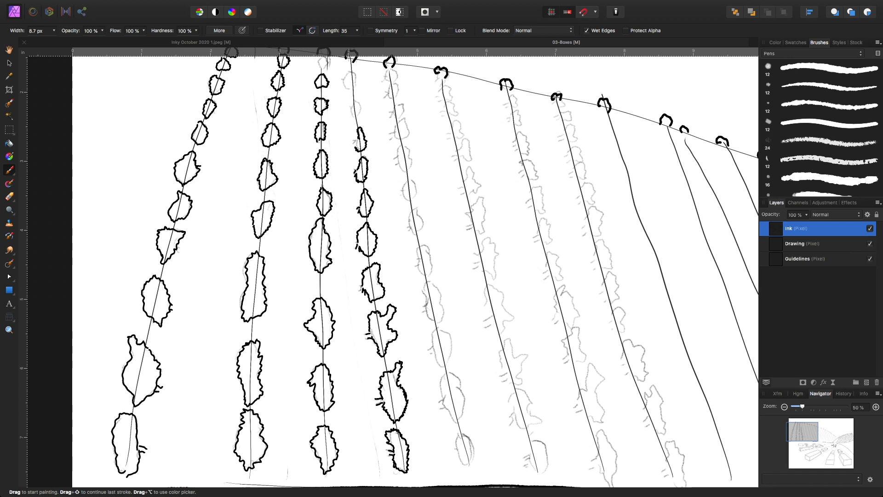
drag(354, 114, 358, 120)
scroll(413, 267, up, 5)
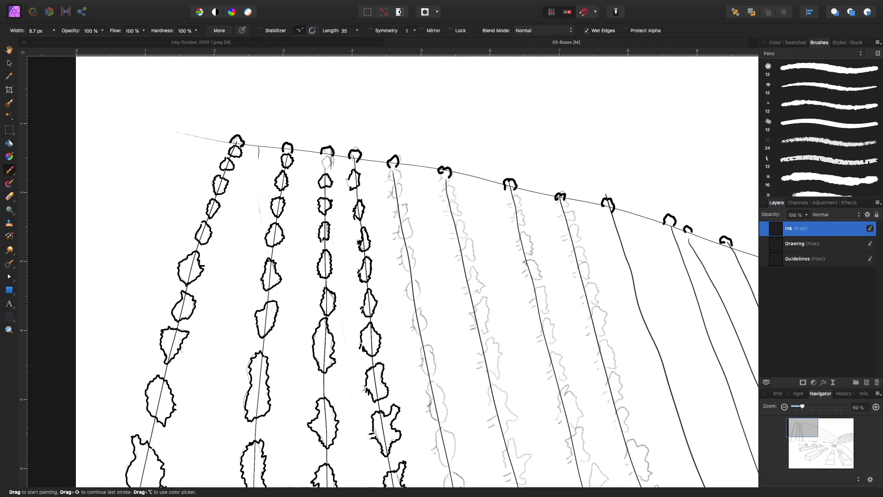
Ink the two lowest foliage clumps of the fifth row, just above the horizon line.
key(space)
drag(414, 266, 410, 263)
drag(466, 362, 364, 183)
mouse_move(359, 374)
mouse_down()
mouse_move(372, 360)
mouse_move(365, 350)
mouse_up()
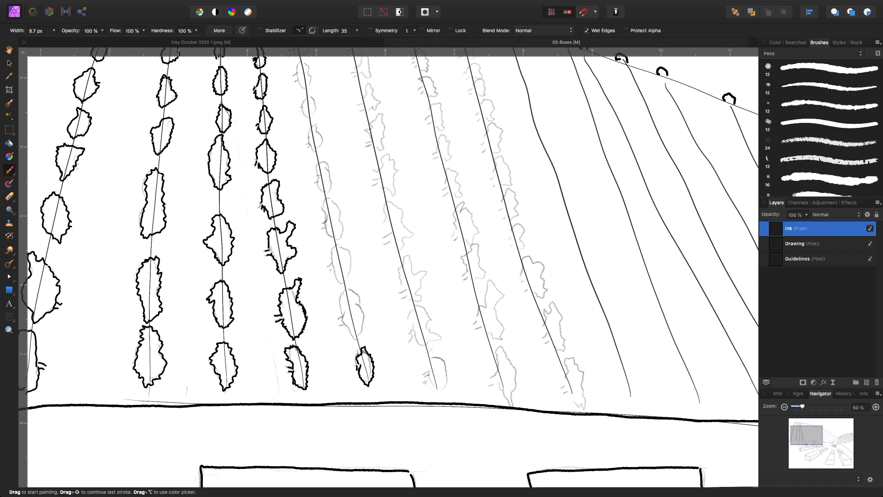
drag(353, 338, 363, 311)
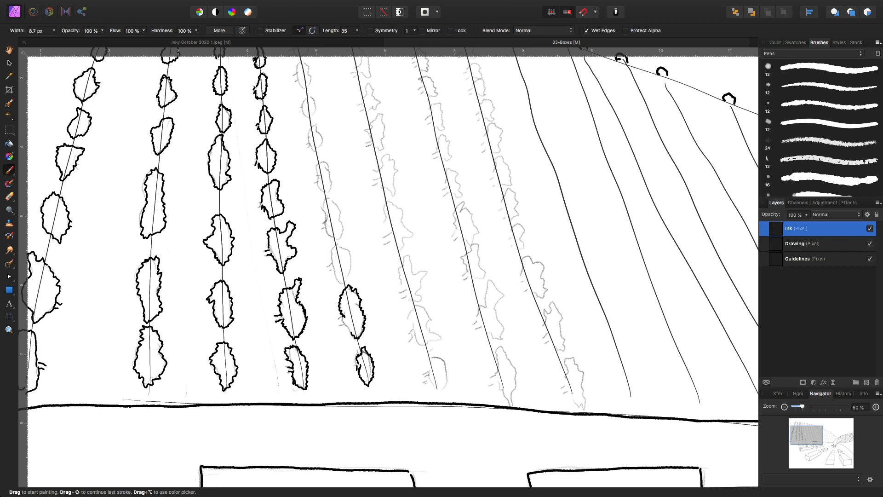
mouse_move(345, 321)
mouse_down()
mouse_move(350, 328)
mouse_move(340, 325)
mouse_up()
Ink the next three foliage clumps along the middle of the fifth row.
scroll(389, 267, up, 3)
scroll(346, 336, up, 1)
drag(354, 327, 350, 339)
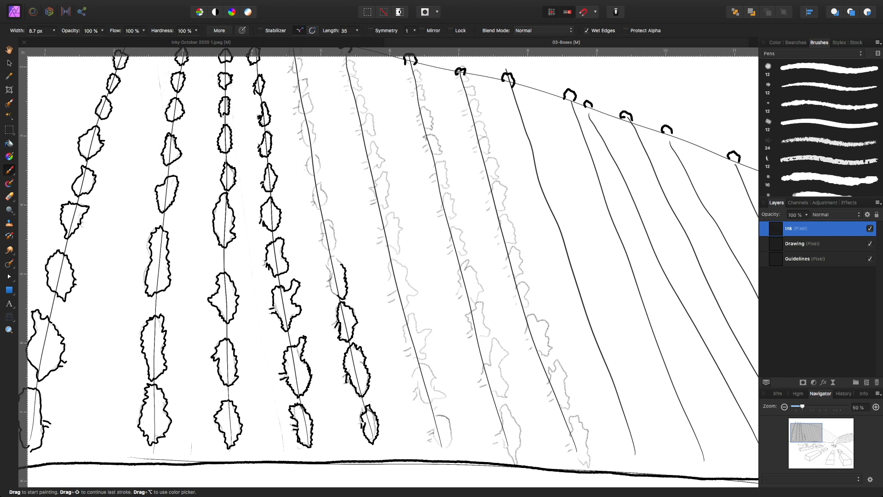
drag(331, 256, 329, 271)
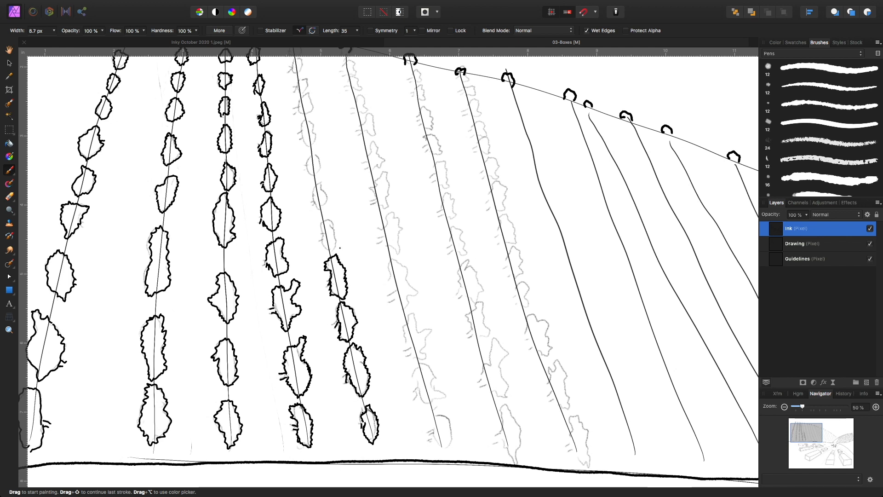
scroll(388, 266, up, 3)
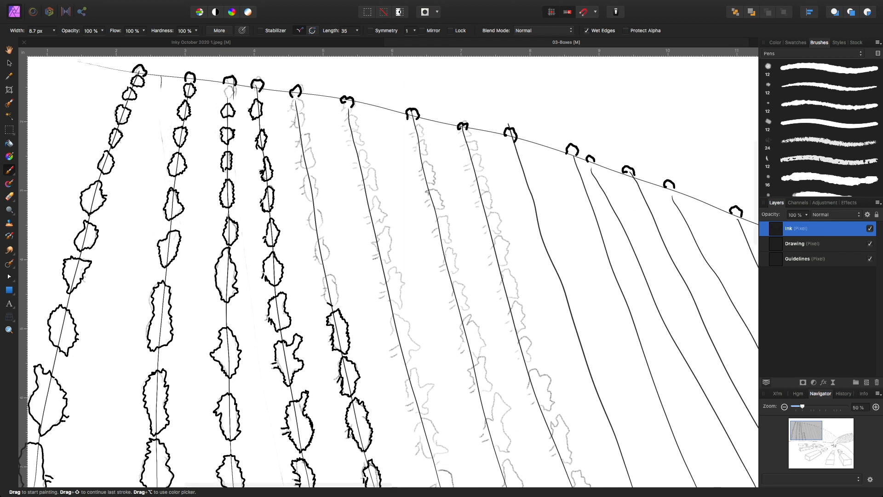
drag(327, 303, 337, 289)
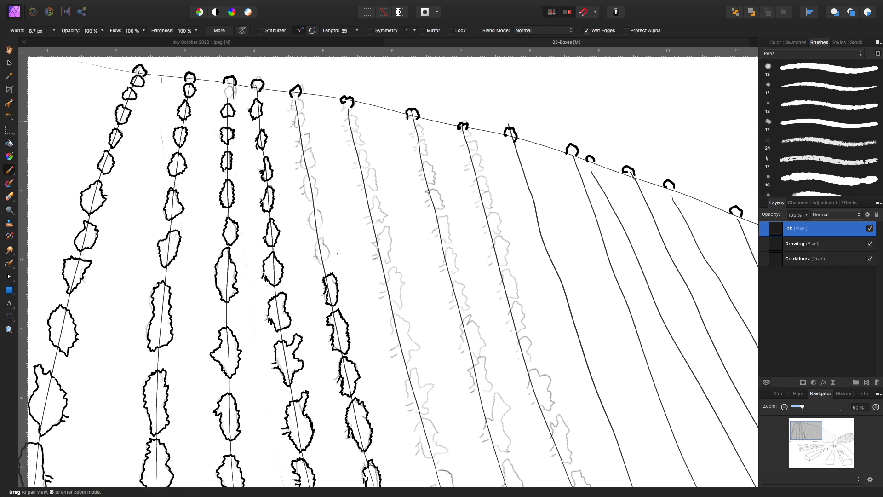
Ink the upper foliage clumps of the fifth row to the ridge and the missing top clump of the third row.
scroll(388, 271, up, 3)
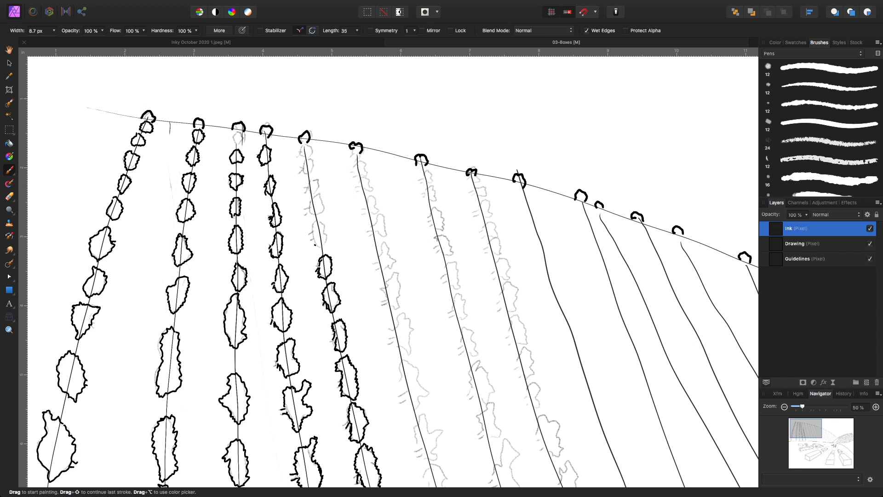
mouse_move(321, 253)
mouse_down()
mouse_move(330, 238)
mouse_move(324, 221)
mouse_up()
scroll(324, 260, up, 5)
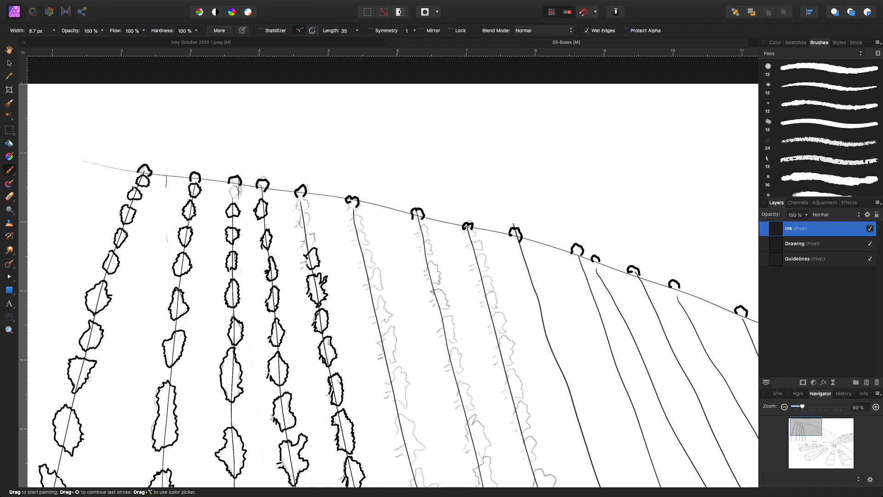
drag(306, 260, 301, 266)
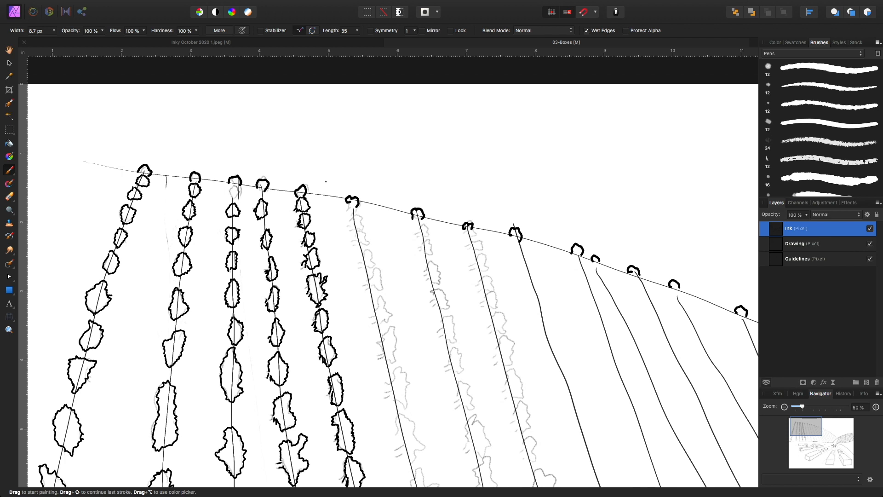
drag(227, 192, 232, 196)
Ink the three lowest jagged foliage clumps of the sixth row on the large hill.
drag(442, 322, 338, 219)
drag(362, 313, 312, 128)
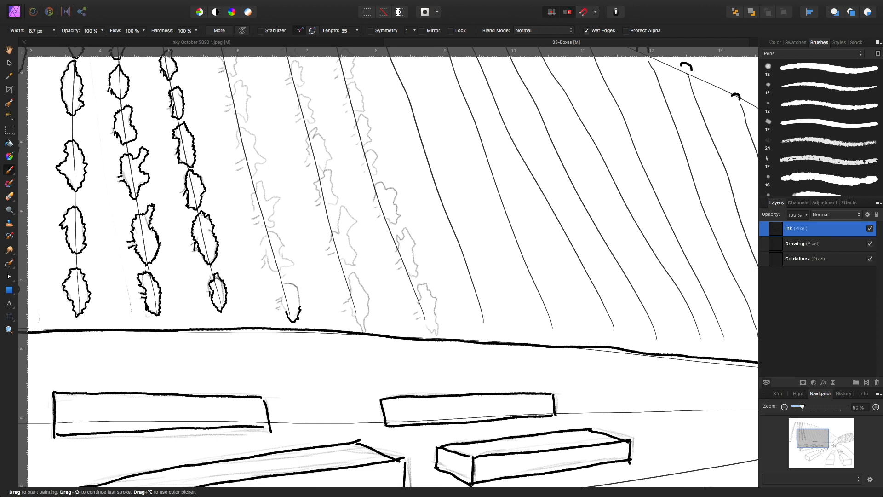
mouse_move(298, 317)
mouse_down()
mouse_move(296, 281)
mouse_move(278, 293)
mouse_move(286, 316)
mouse_up()
mouse_move(270, 267)
mouse_down()
mouse_move(293, 265)
mouse_move(274, 229)
mouse_move(260, 242)
mouse_move(270, 269)
mouse_up()
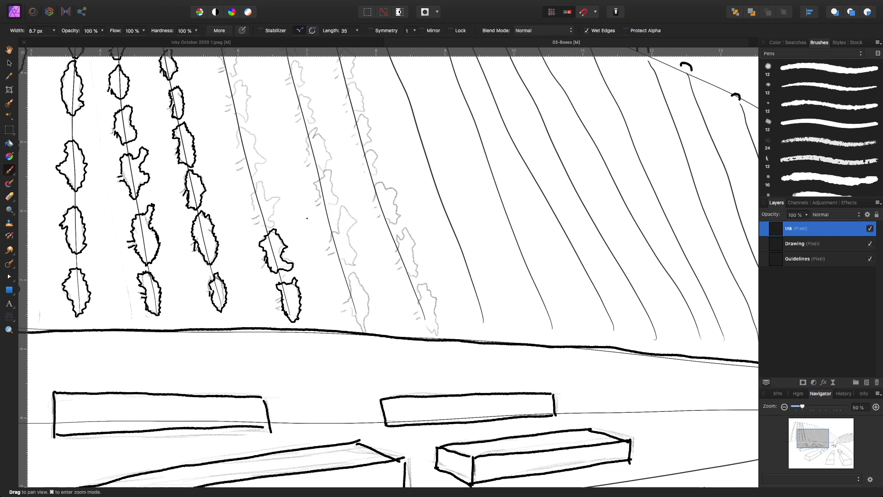
scroll(306, 217, up, 5)
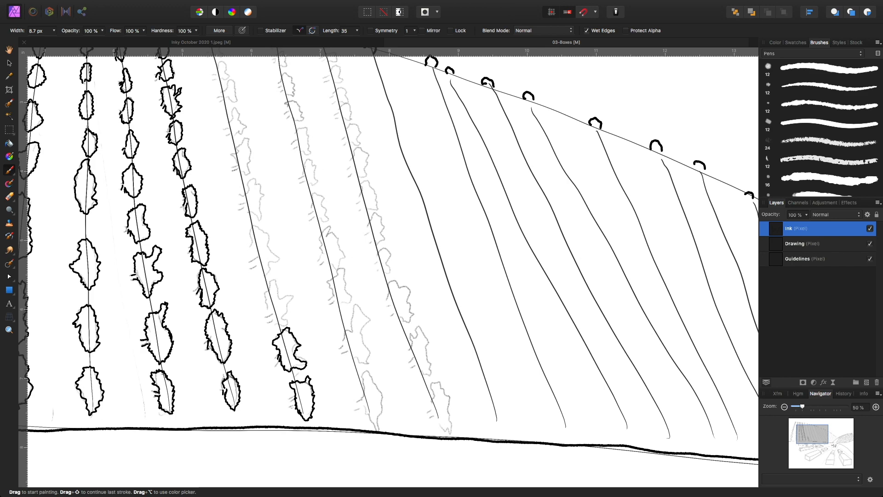
scroll(300, 318, up, 1)
scroll(299, 319, left, 1)
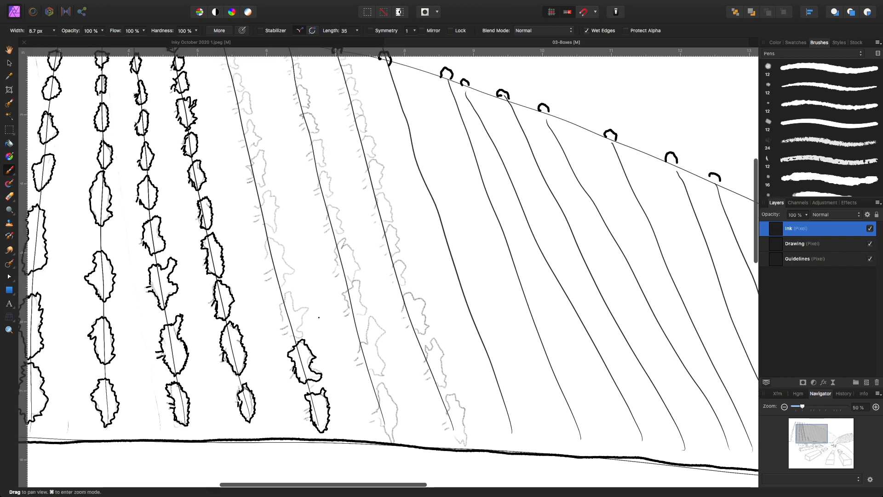
mouse_move(294, 335)
mouse_down()
mouse_move(308, 308)
mouse_move(295, 308)
mouse_move(292, 293)
mouse_move(279, 317)
mouse_up()
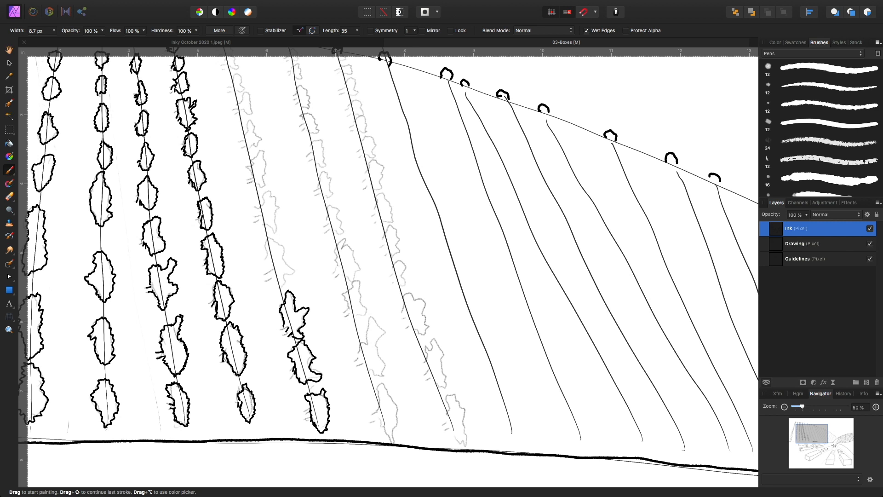
scroll(305, 285, up, 3)
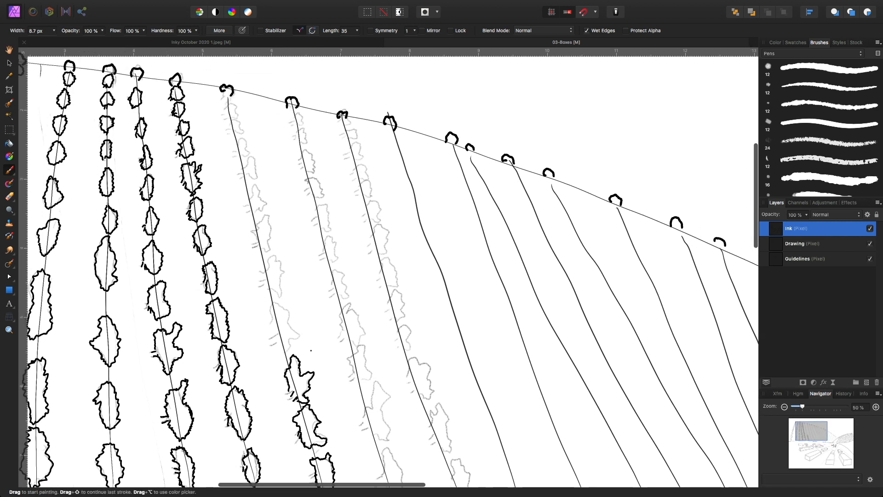
Ink the middle foliage clumps of the sixth row, continuing upward from the three lowest clumps.
mouse_move(281, 349)
mouse_down()
mouse_move(300, 338)
mouse_move(281, 305)
mouse_move(274, 303)
mouse_move(272, 324)
mouse_up()
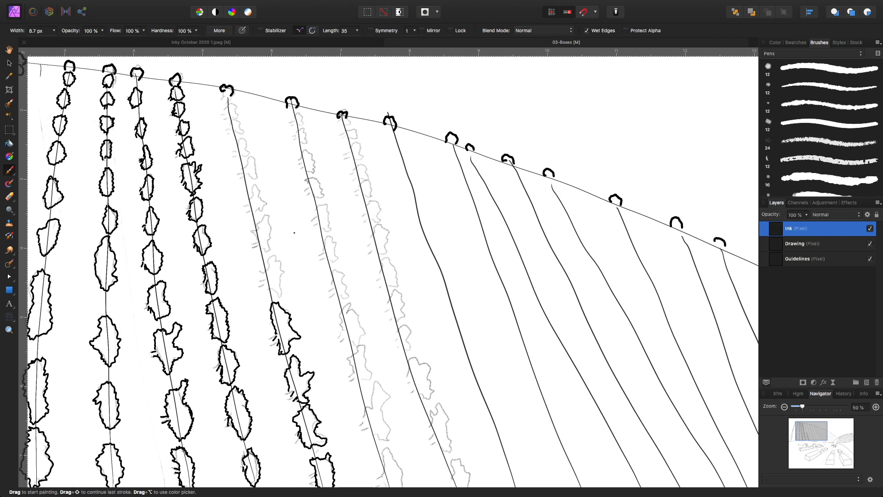
mouse_move(270, 290)
mouse_down()
mouse_move(280, 298)
mouse_move(285, 271)
mouse_move(267, 257)
mouse_move(271, 292)
mouse_up()
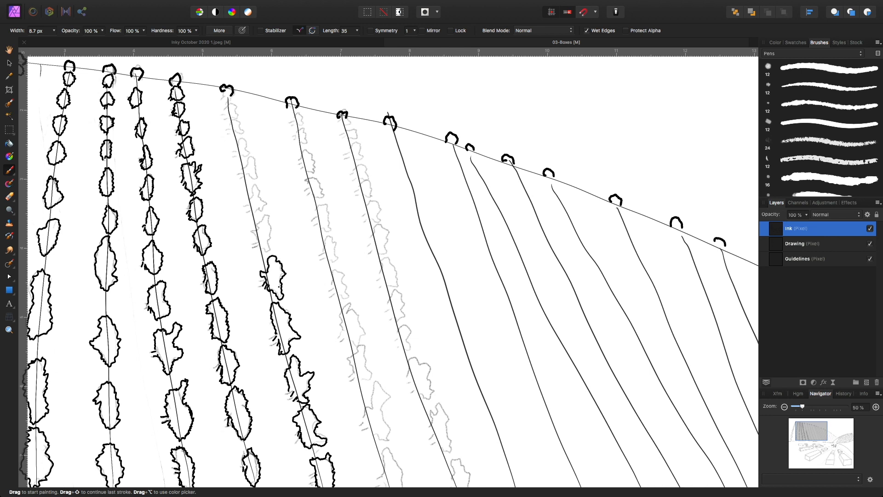
scroll(289, 304, up, 3)
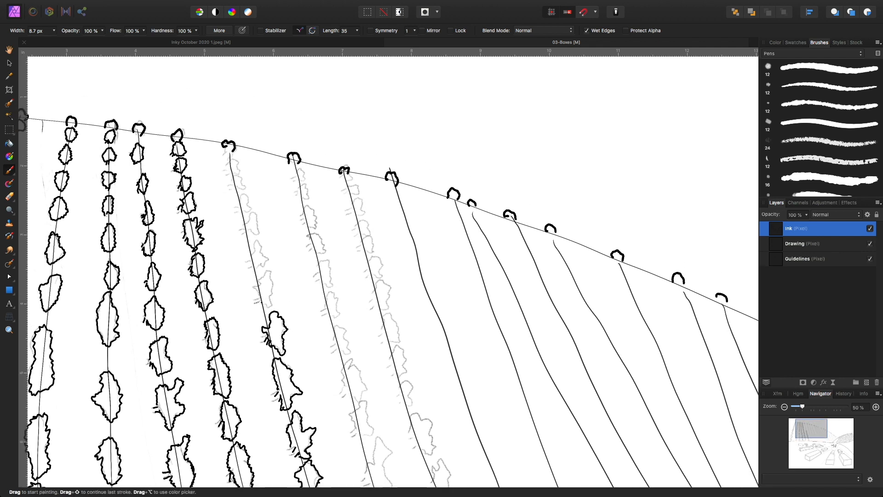
drag(274, 304, 272, 284)
drag(255, 270, 269, 257)
drag(256, 240, 250, 252)
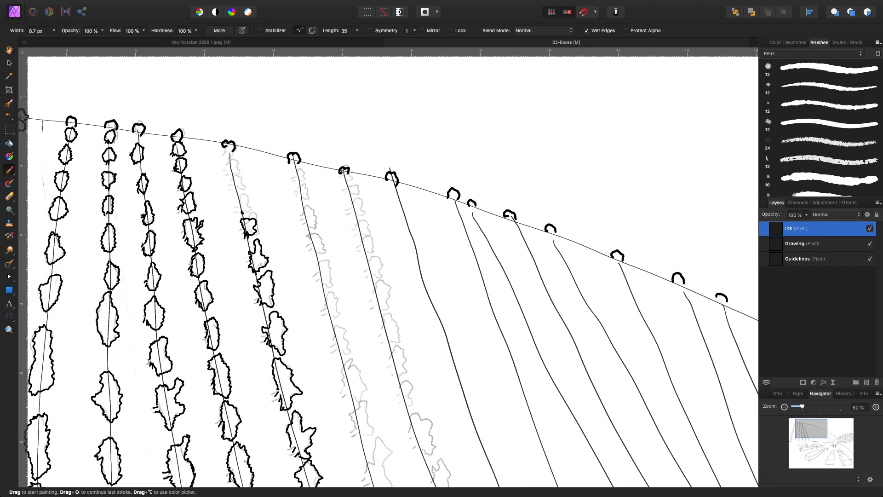
Ink the small upper foliage clumps of the sixth row up to the ridge.
mouse_move(249, 197)
mouse_down()
mouse_move(241, 192)
mouse_move(238, 207)
mouse_up()
drag(245, 182, 241, 188)
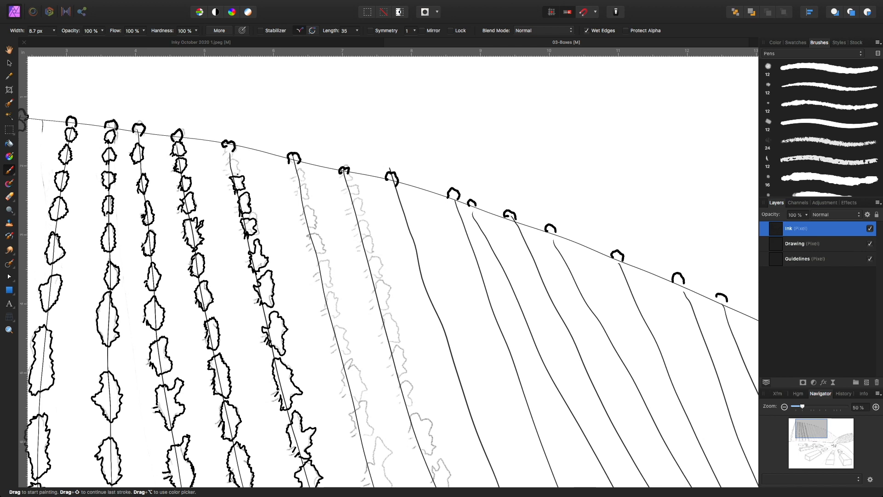
mouse_move(236, 169)
mouse_down()
mouse_move(223, 159)
mouse_move(221, 170)
mouse_up()
drag(230, 149, 223, 154)
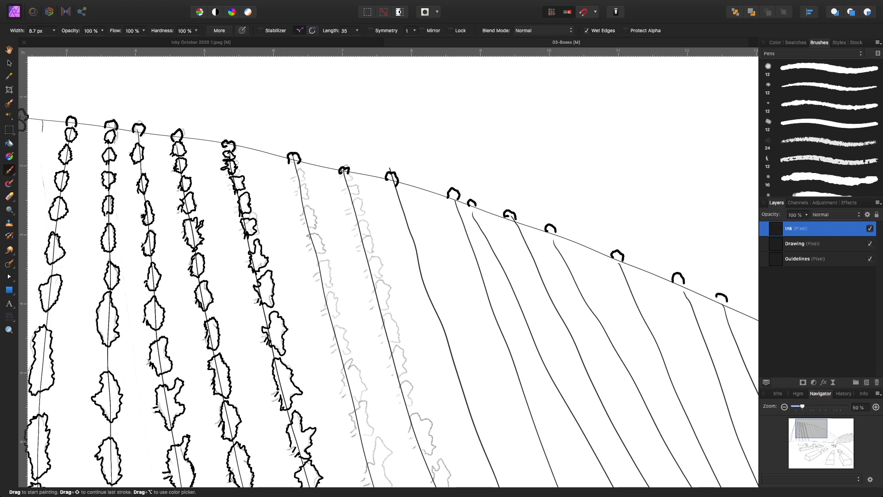
Ink the three lowest foliage clumps of the seventh row, giving the second one finger-like leaves.
scroll(319, 370, down, 8)
scroll(319, 370, right, 3)
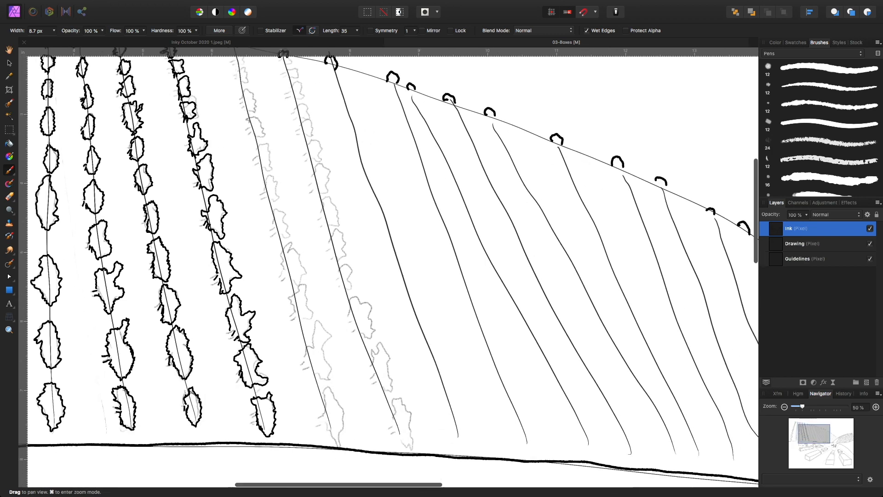
mouse_move(323, 384)
mouse_down()
mouse_move(327, 359)
mouse_move(301, 324)
mouse_up()
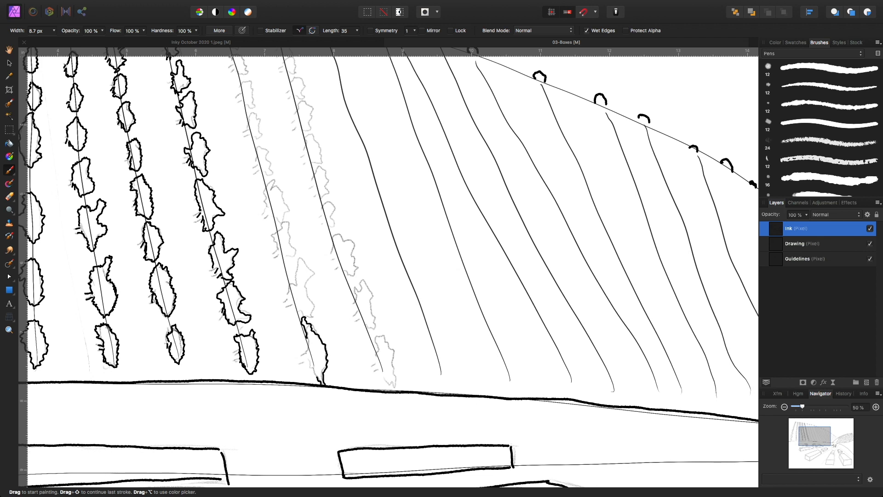
drag(311, 367, 316, 379)
mouse_move(306, 318)
mouse_down()
mouse_move(306, 292)
mouse_move(313, 270)
mouse_move(302, 280)
mouse_move(300, 258)
mouse_move(294, 282)
mouse_move(285, 272)
mouse_move(294, 308)
mouse_up()
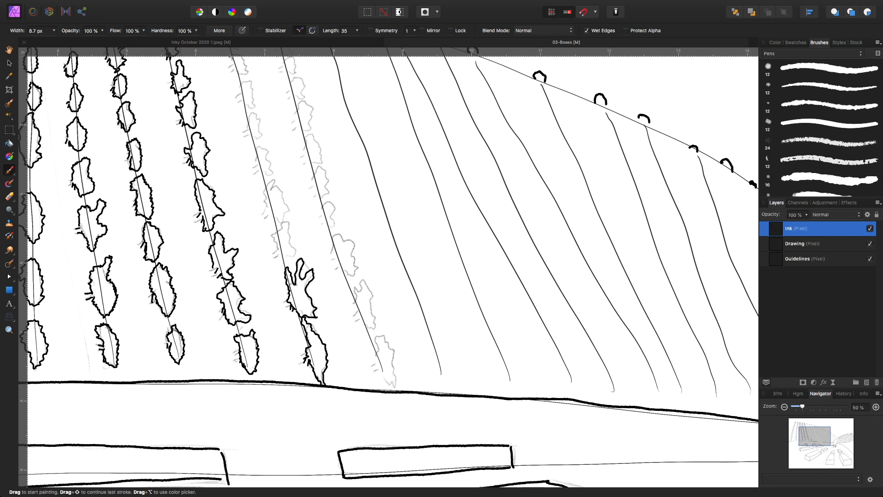
mouse_move(281, 263)
mouse_down()
mouse_move(291, 254)
mouse_move(286, 226)
mouse_move(277, 251)
mouse_up()
Ink the foliage clumps along the middle of the seventh row over the pencil sketch.
key(space)
drag(323, 261, 327, 308)
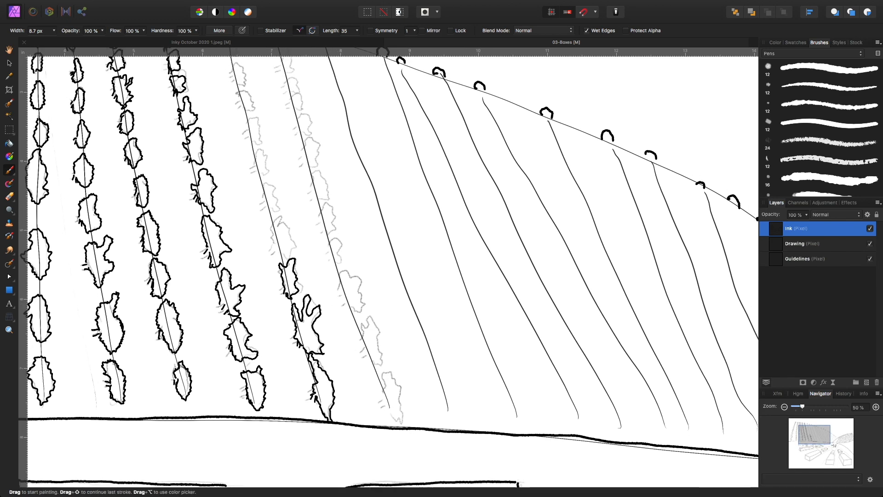
drag(358, 231, 391, 288)
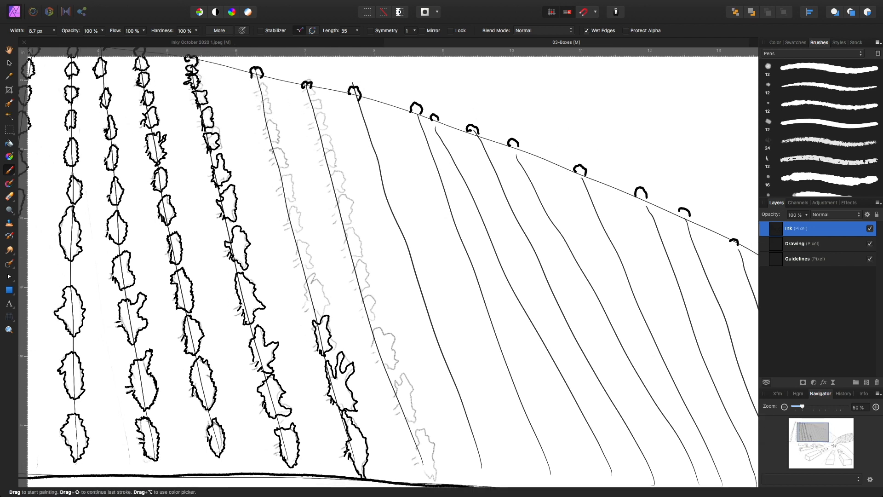
mouse_move(312, 308)
mouse_down()
mouse_move(317, 314)
mouse_move(319, 295)
mouse_up()
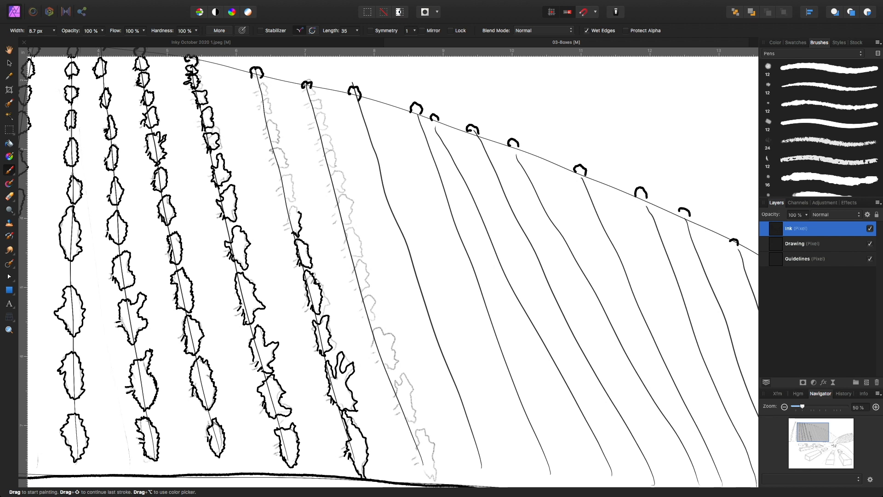
drag(293, 208, 298, 236)
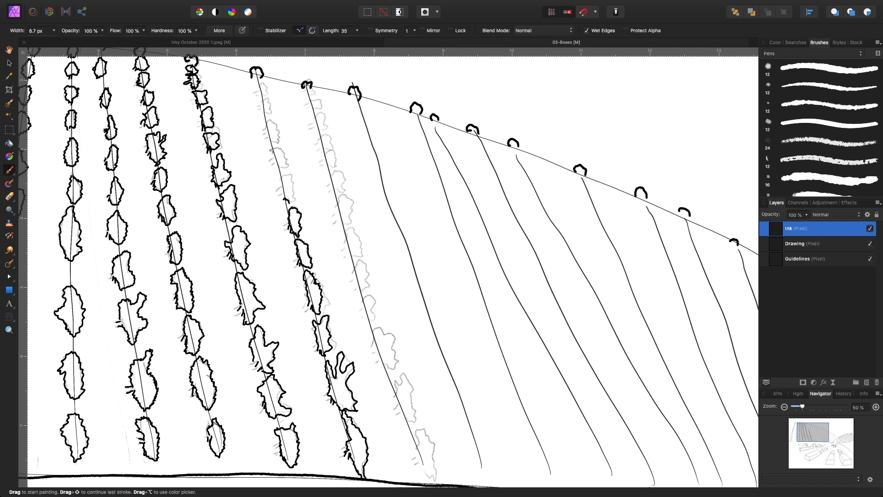
mouse_move(291, 176)
mouse_down()
mouse_move(281, 183)
mouse_move(285, 201)
mouse_up()
Check the whole drawing, and ink the remaining top foliage clumps of the seventh row up to the ridge.
scroll(388, 267, up, 3)
scroll(388, 266, left, 2)
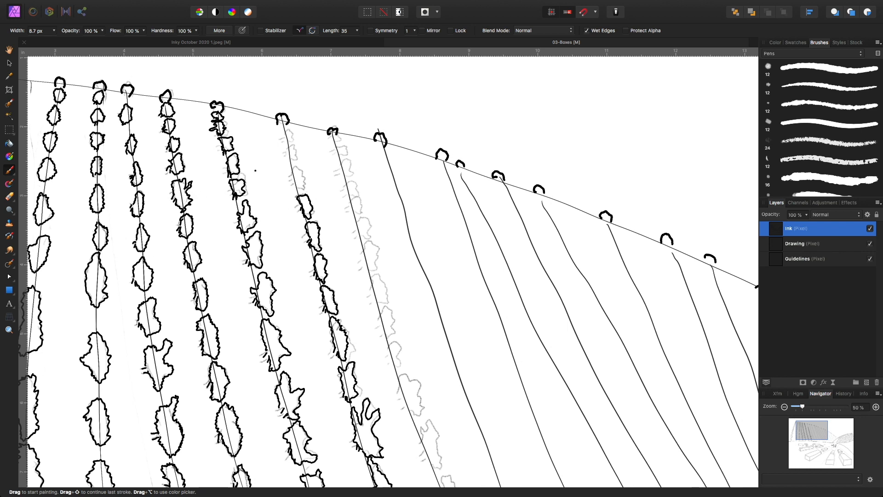
key(super+minus)
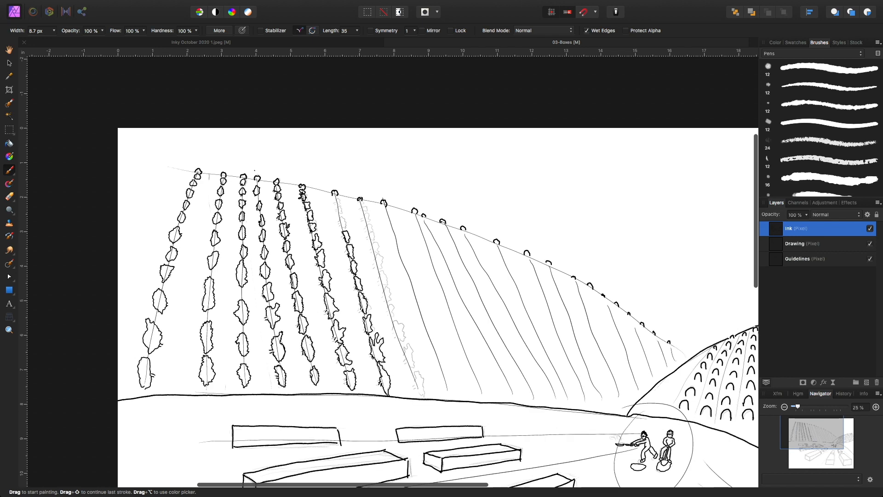
key(super+minus)
mouse_move(657, 405)
mouse_down()
mouse_move(651, 385)
mouse_move(536, 256)
mouse_up()
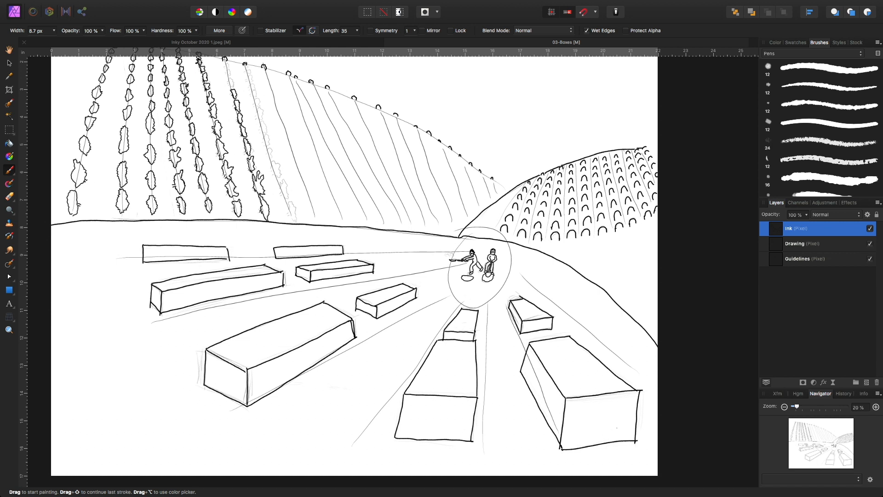
key(space)
drag(322, 184, 446, 391)
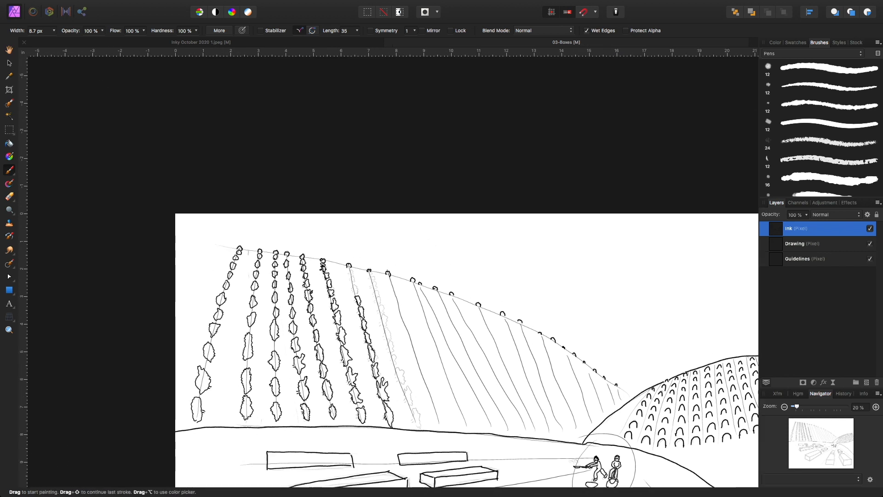
scroll(388, 267, up, 5)
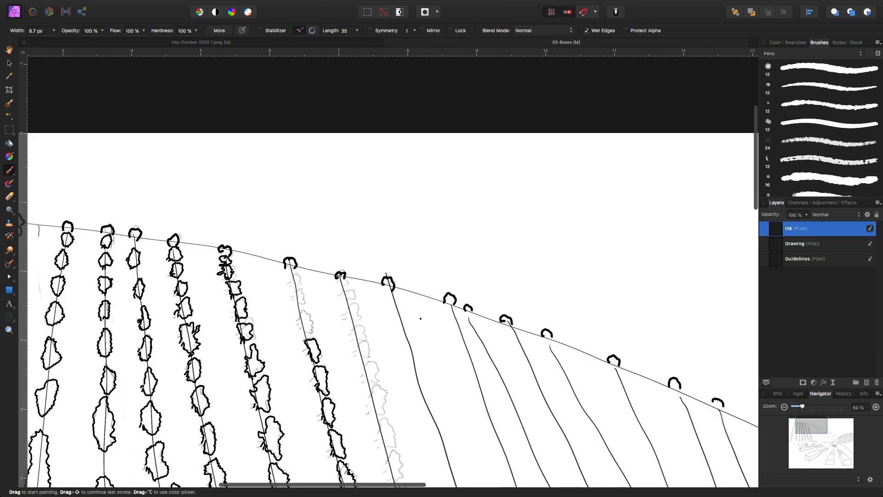
drag(420, 318, 374, 160)
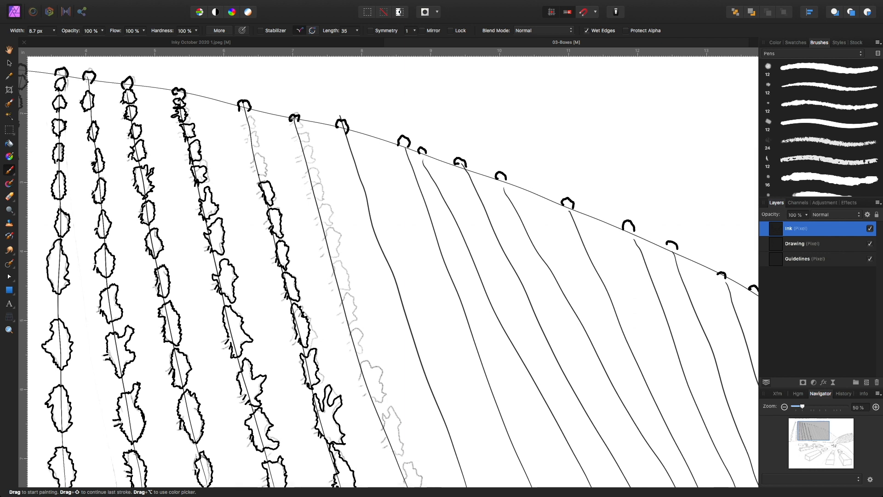
mouse_move(261, 158)
mouse_down()
mouse_move(265, 167)
mouse_move(253, 167)
mouse_up()
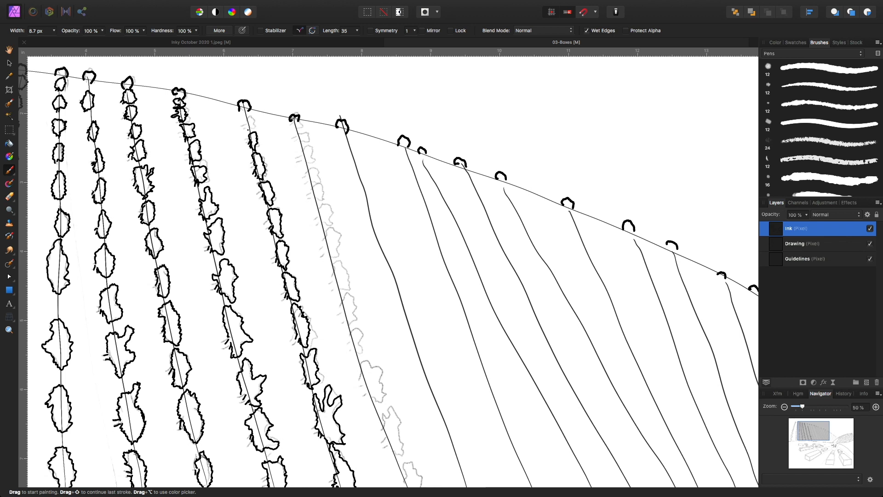
drag(248, 119, 253, 122)
Ink the three lowest foliage clumps of the eighth row, adding a pointed leaf to the third.
mouse_move(377, 331)
mouse_down()
mouse_move(320, 200)
mouse_move(326, 251)
mouse_move(458, 312)
mouse_move(506, 308)
mouse_move(247, 276)
mouse_up()
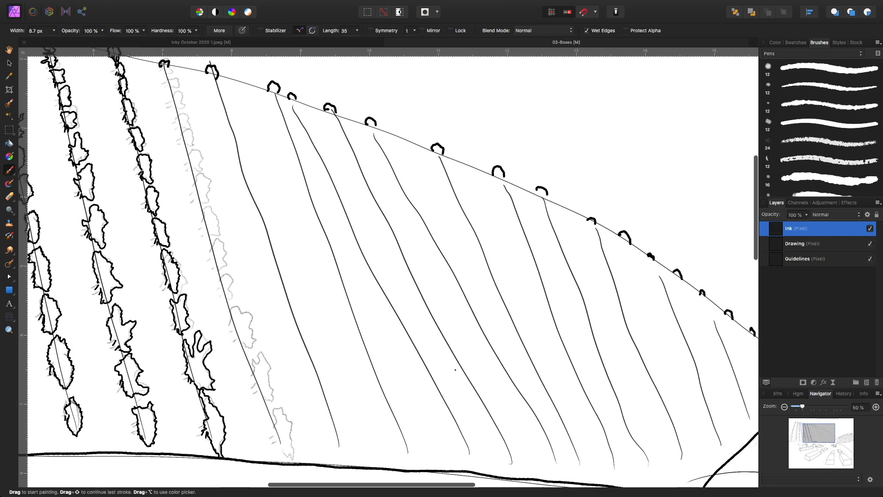
drag(461, 385, 551, 348)
mouse_move(362, 390)
mouse_down()
mouse_move(371, 371)
mouse_move(370, 408)
mouse_move(383, 422)
mouse_move(384, 391)
mouse_move(373, 375)
mouse_move(367, 407)
mouse_up()
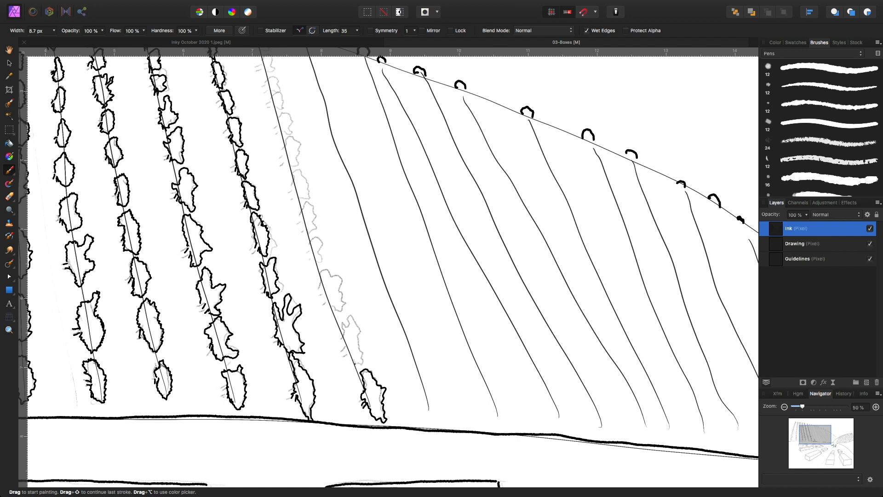
mouse_move(353, 364)
mouse_down()
mouse_move(361, 356)
mouse_move(358, 327)
mouse_move(347, 316)
mouse_move(340, 332)
mouse_move(349, 361)
mouse_up()
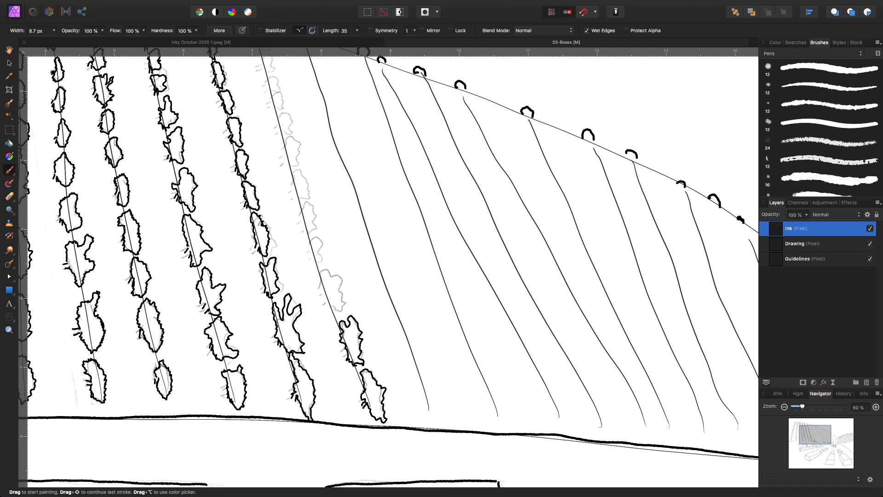
mouse_move(332, 308)
mouse_down()
mouse_move(343, 318)
mouse_move(336, 266)
mouse_up()
mouse_move(336, 265)
mouse_down()
mouse_move(331, 278)
mouse_move(316, 278)
mouse_move(325, 307)
mouse_up()
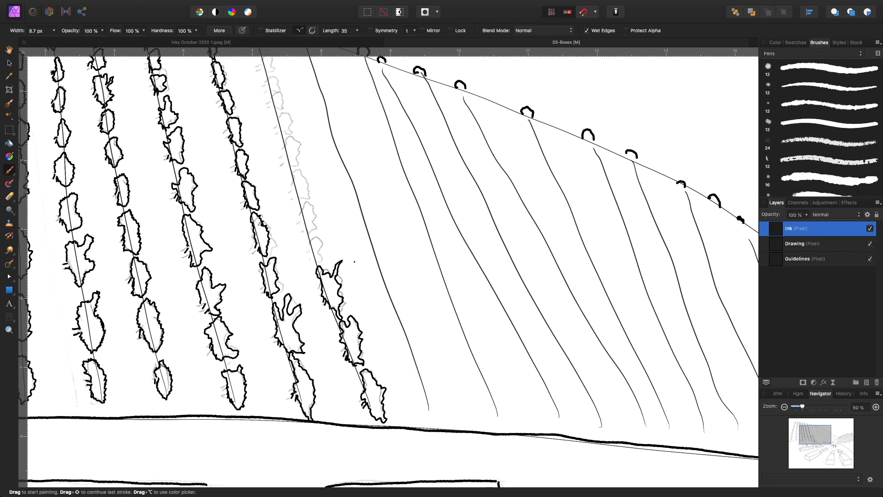
Ink the foliage clumps along the middle of the eighth row.
key(space)
drag(356, 247, 383, 317)
drag(356, 275, 365, 294)
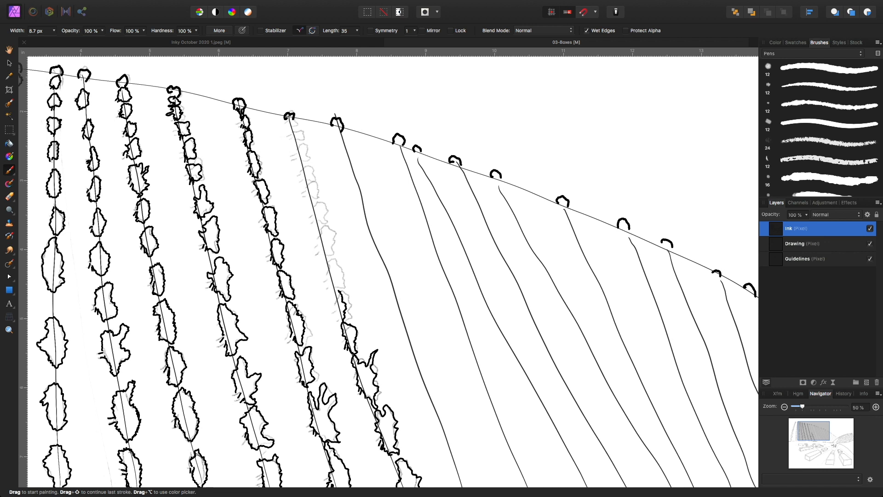
drag(331, 288, 339, 315)
scroll(355, 261, up, 3)
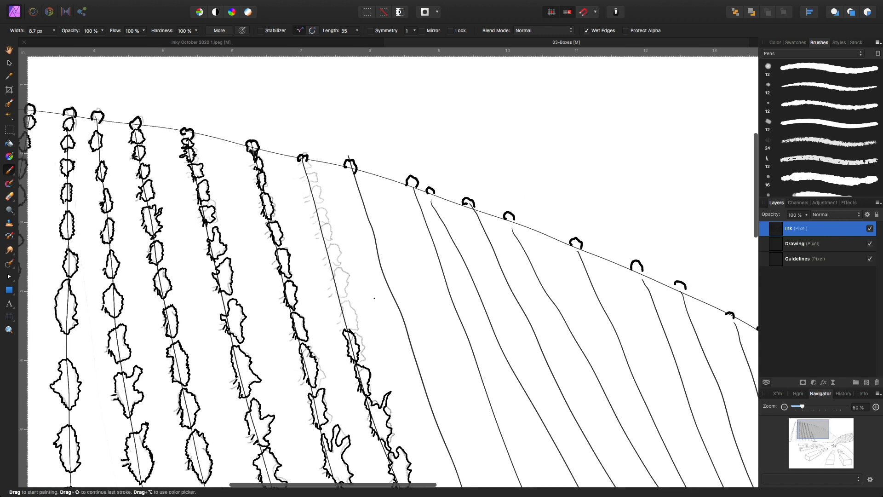
drag(344, 328, 348, 297)
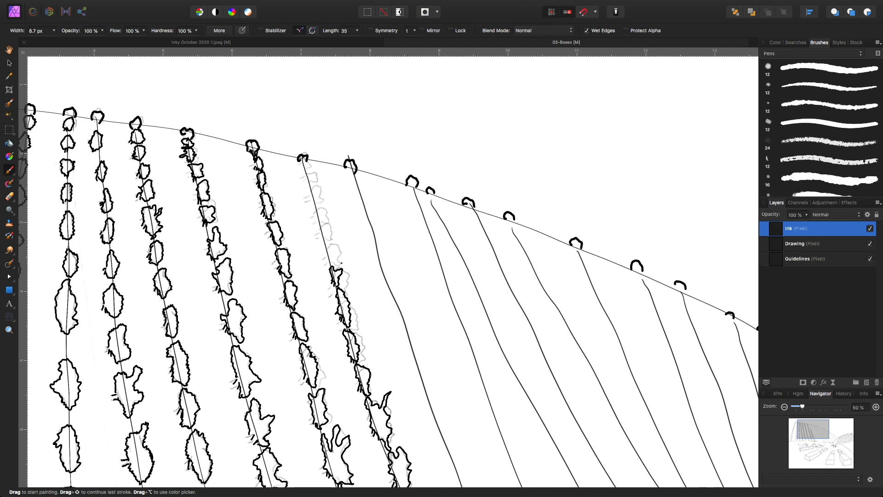
Ink the upper foliage clumps of the eighth row up to its ridge arch.
scroll(388, 267, up, 2)
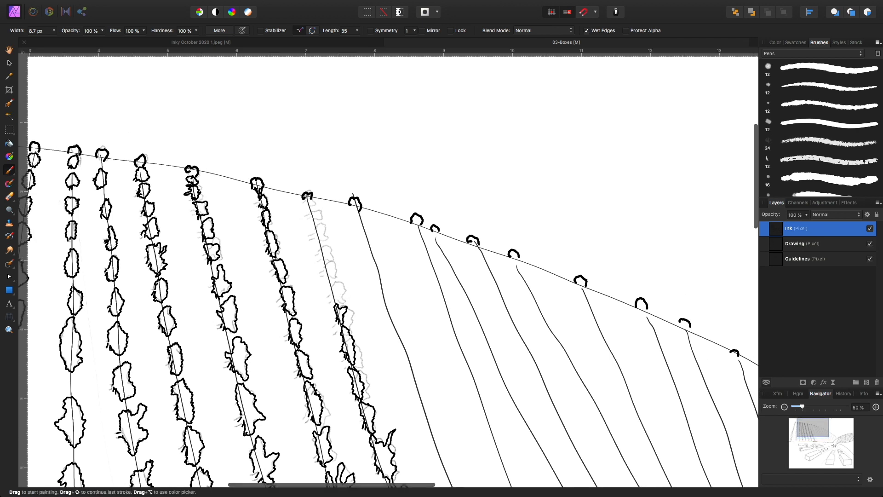
drag(337, 301, 346, 303)
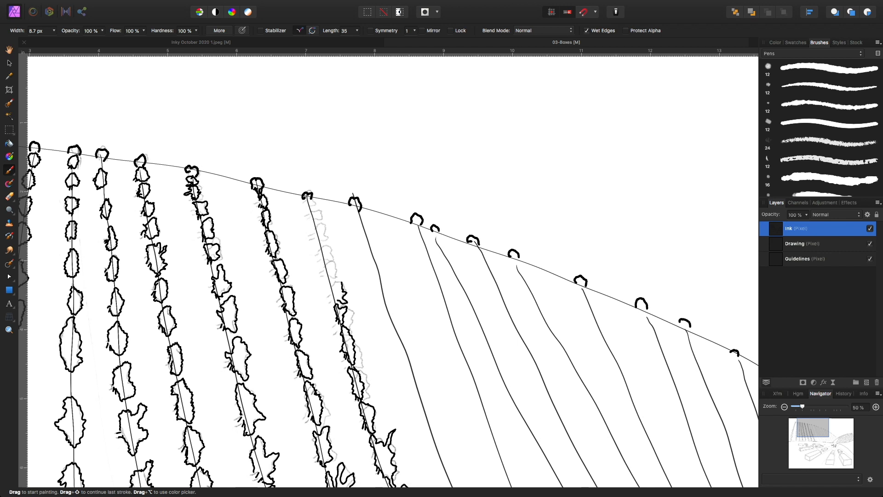
drag(330, 282, 330, 291)
drag(332, 274, 327, 281)
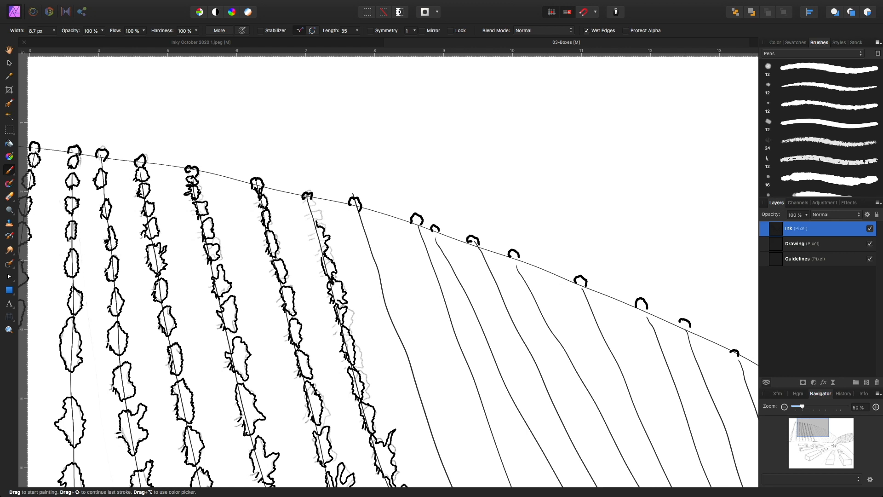
drag(320, 210, 326, 214)
drag(322, 259, 305, 201)
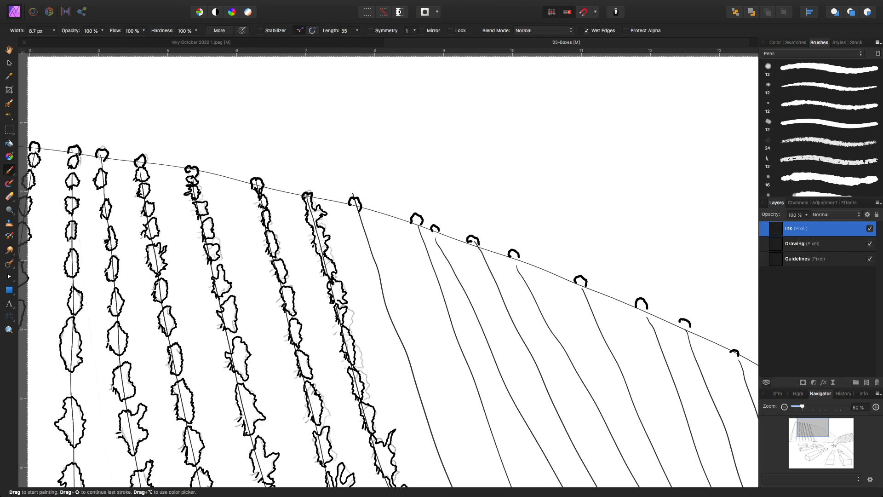
Ink the lowest narrow foliage clumps of the ninth row directly along its guideline above the horizon line.
scroll(391, 271, down, 10)
scroll(391, 272, right, 8)
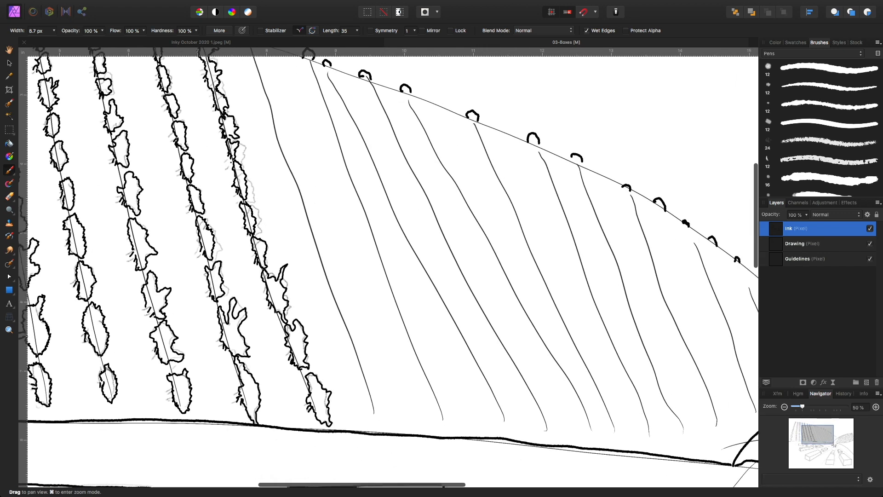
mouse_move(361, 404)
mouse_down()
mouse_move(368, 412)
mouse_move(367, 376)
mouse_up()
mouse_move(361, 408)
mouse_down()
mouse_move(361, 368)
mouse_move(352, 357)
mouse_move(352, 379)
mouse_move(342, 317)
mouse_up()
drag(350, 362, 328, 276)
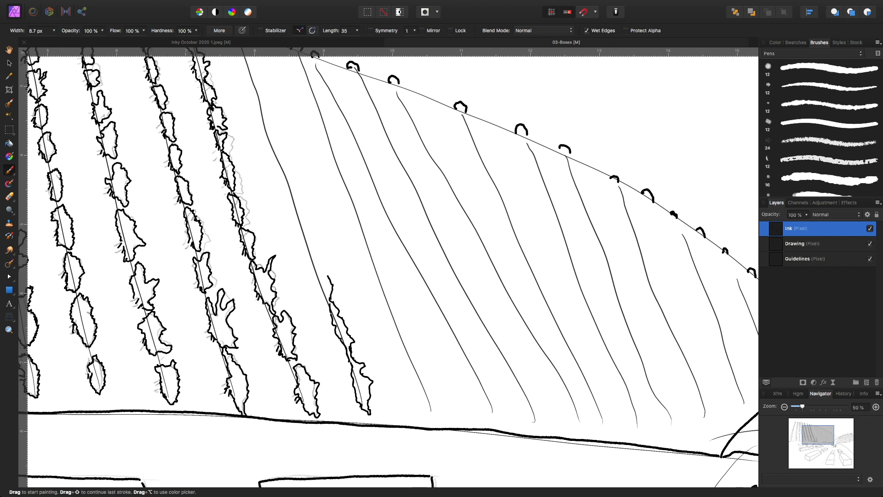
drag(329, 307, 316, 272)
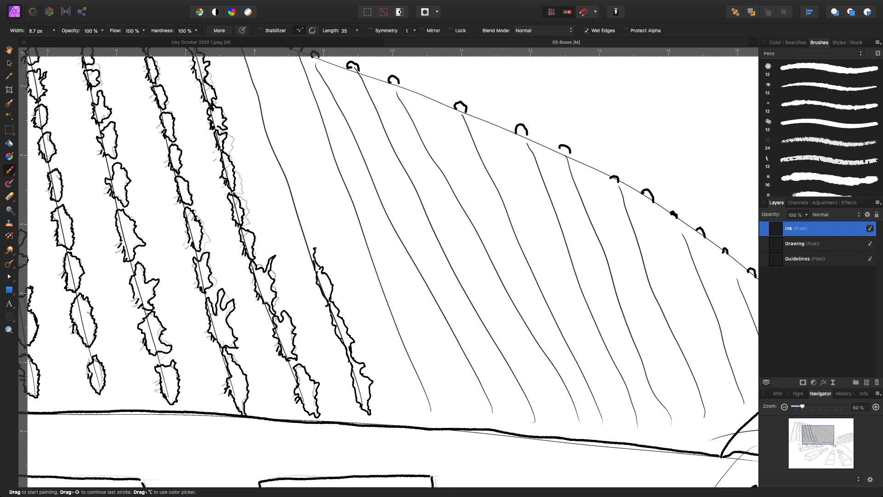
Ink the middle and upper foliage of the ninth row along its guideline up to its ridge arch.
drag(322, 251, 302, 215)
mouse_move(313, 263)
mouse_down()
mouse_move(295, 228)
mouse_move(291, 191)
mouse_move(299, 189)
mouse_move(285, 158)
mouse_up()
drag(289, 191, 275, 156)
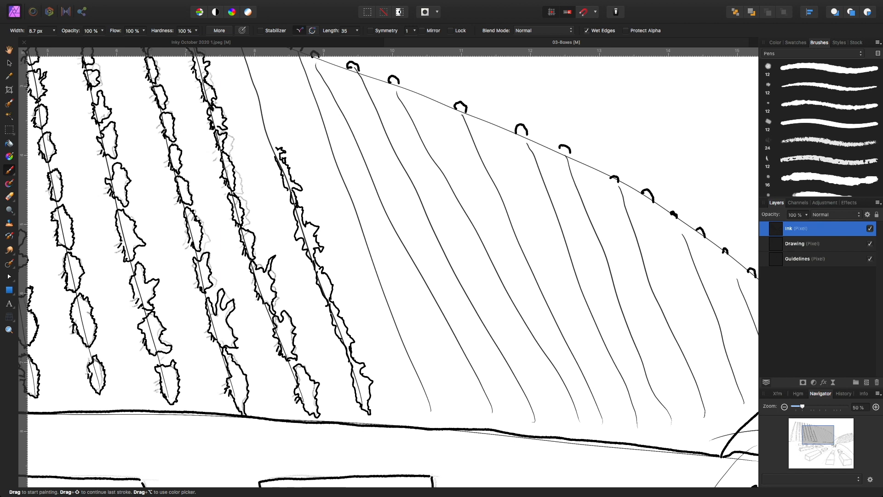
drag(274, 156, 278, 130)
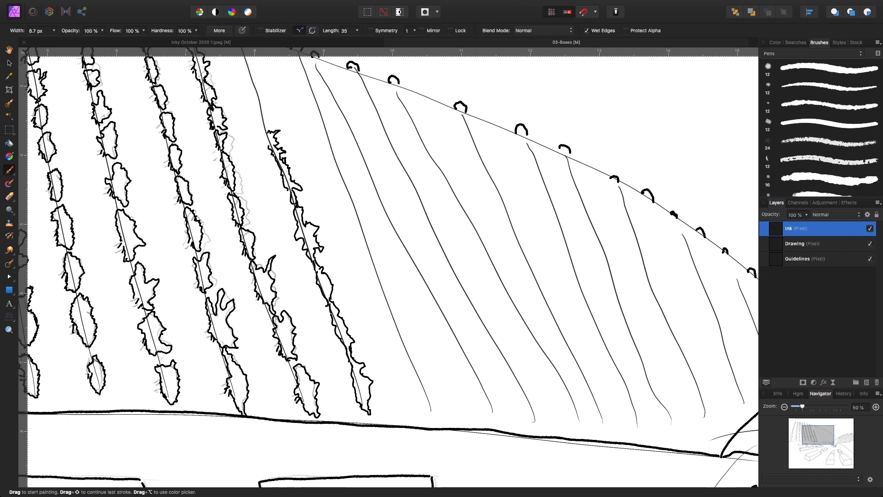
scroll(389, 267, up, 5)
scroll(388, 267, left, 2)
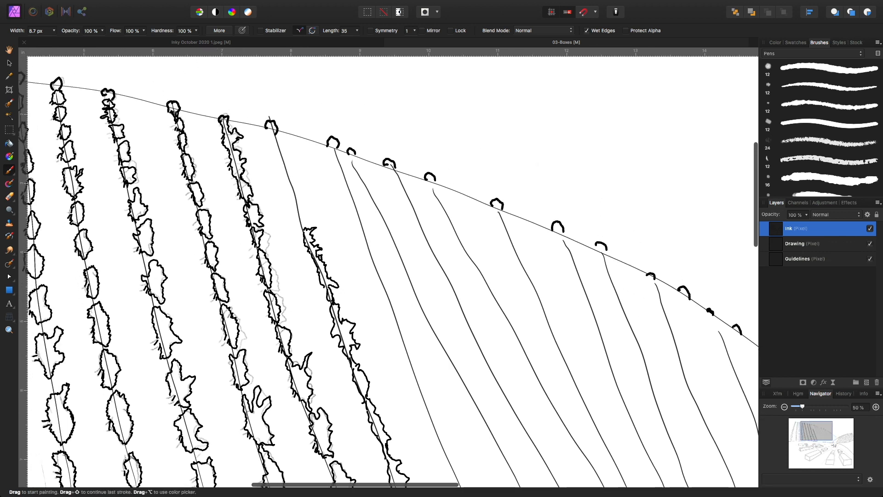
mouse_move(304, 228)
mouse_down()
mouse_move(301, 196)
mouse_move(300, 222)
mouse_move(291, 200)
mouse_move(315, 176)
mouse_move(291, 171)
mouse_move(293, 196)
mouse_move(281, 181)
mouse_move(276, 145)
mouse_up()
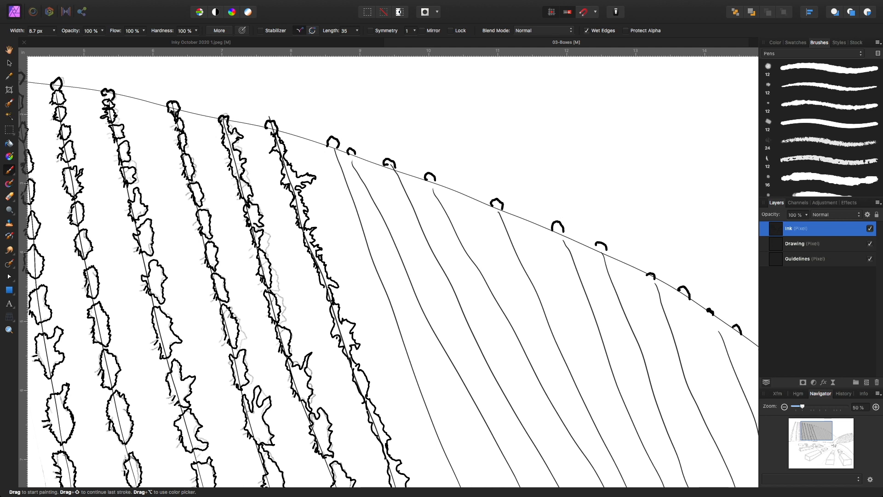
Ink the lower foliage of the tenth row as a continuous jagged outline rising from the horizon line.
scroll(389, 267, down, 4)
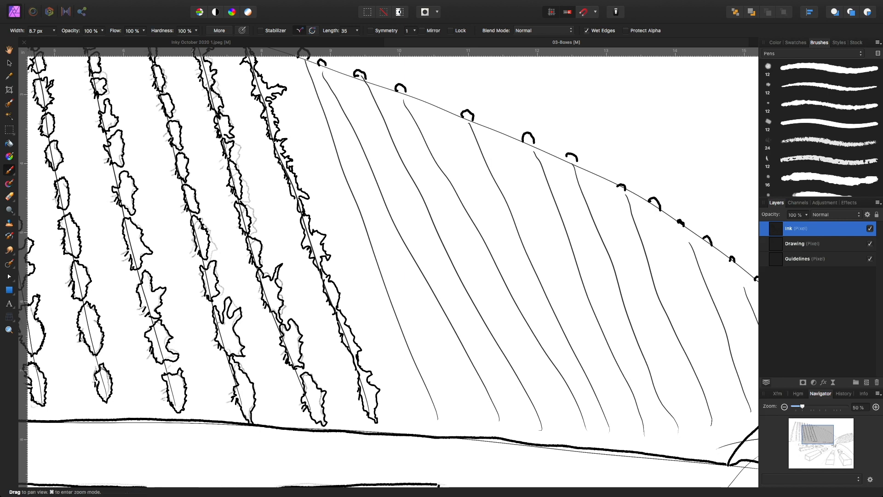
scroll(334, 403, right, 5)
scroll(334, 402, down, 2)
drag(335, 402, 338, 381)
mouse_move(338, 378)
mouse_down()
mouse_move(343, 367)
mouse_move(329, 358)
mouse_up()
mouse_move(335, 402)
mouse_down()
mouse_move(318, 363)
mouse_move(327, 333)
mouse_move(314, 327)
mouse_move(310, 310)
mouse_up()
mouse_move(319, 361)
mouse_down()
mouse_move(303, 323)
mouse_move(303, 281)
mouse_move(285, 253)
mouse_up()
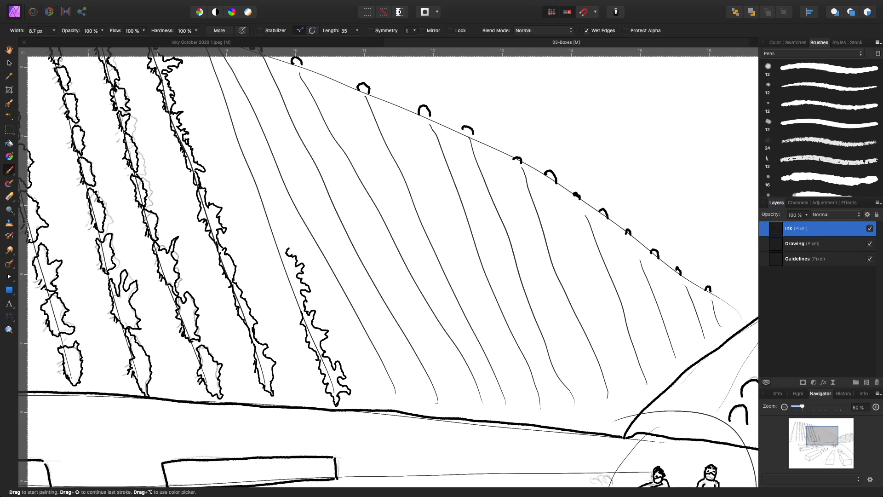
Ink the middle and upper foliage of the tenth row up to its ridge arch.
drag(302, 314, 278, 256)
drag(278, 230, 261, 164)
mouse_move(272, 237)
mouse_down()
mouse_move(244, 166)
mouse_move(249, 150)
mouse_move(261, 152)
mouse_move(242, 133)
mouse_move(240, 148)
mouse_up()
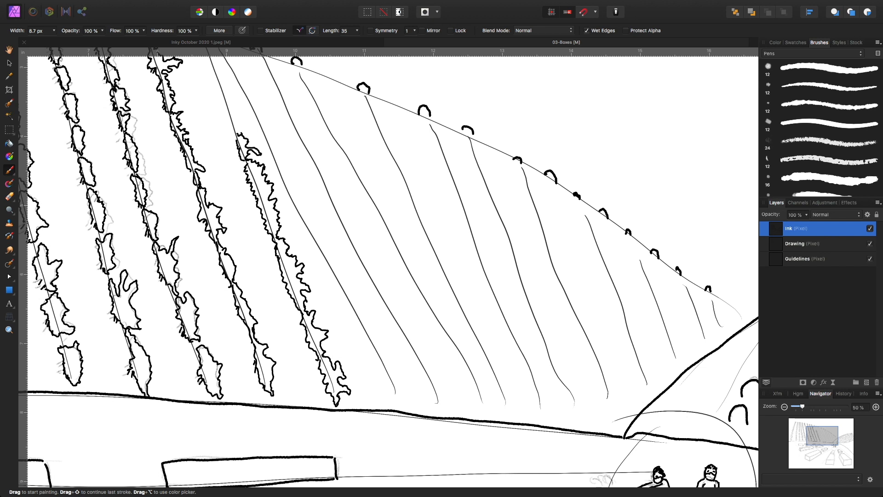
key(space)
drag(305, 118, 369, 201)
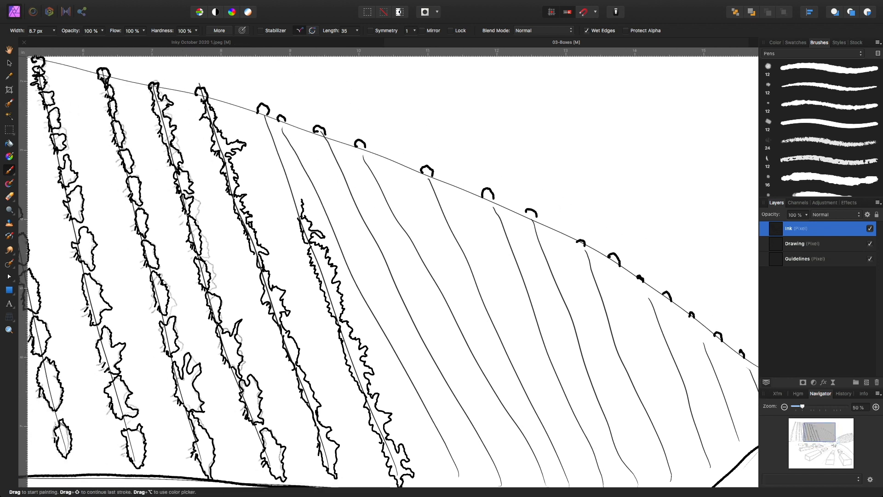
mouse_move(300, 218)
mouse_down()
mouse_move(297, 189)
mouse_move(282, 178)
mouse_move(288, 168)
mouse_up()
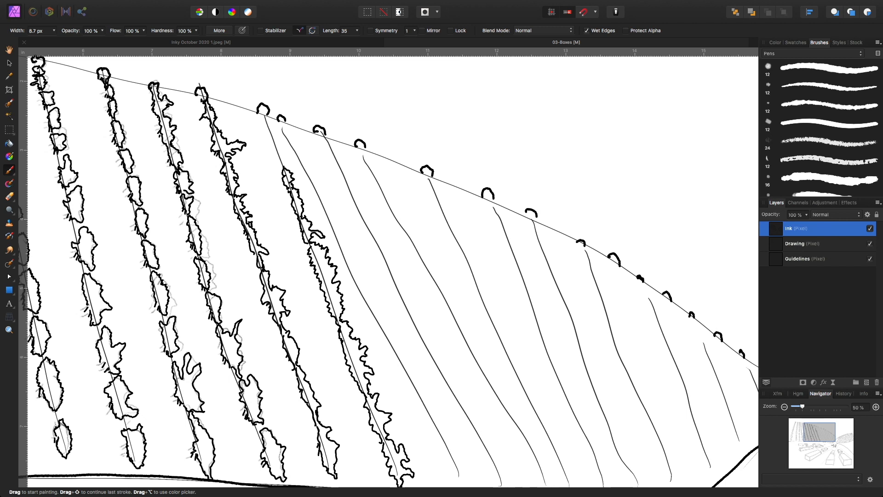
drag(284, 167, 288, 161)
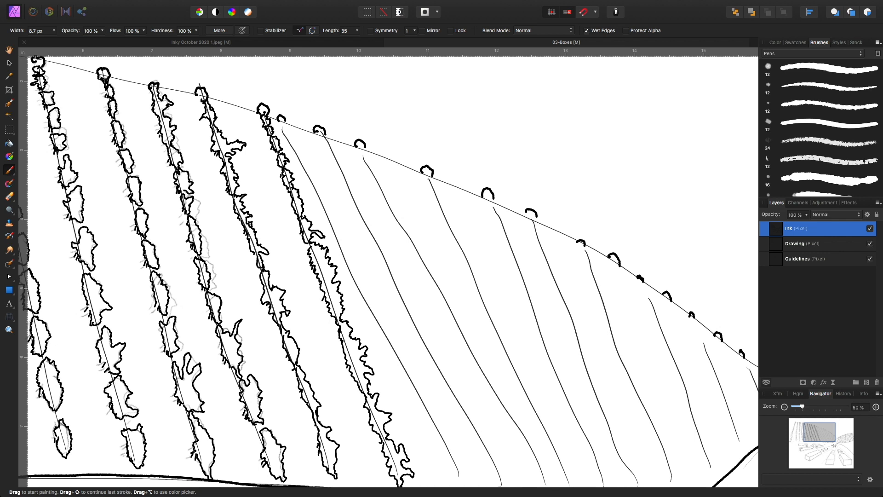
Ink the lower half of the eleventh row's jagged foliage, starting at the horizon line.
scroll(388, 266, down, 3)
scroll(388, 267, right, 1)
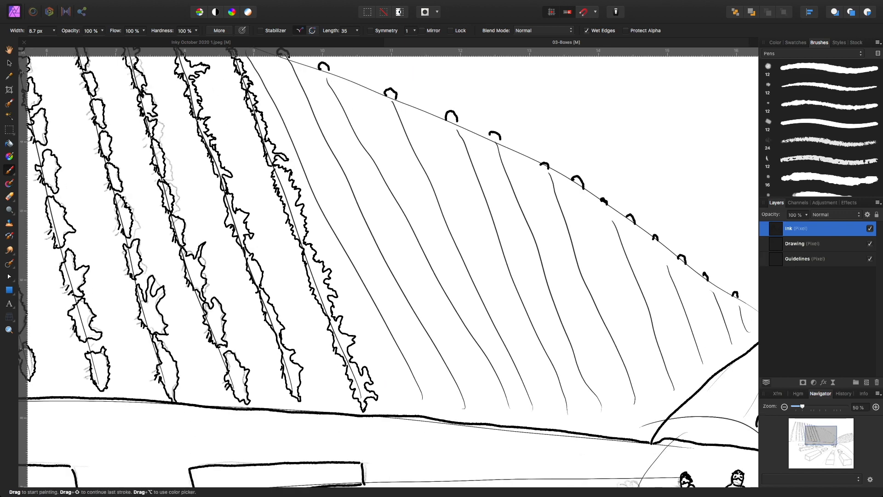
scroll(389, 266, down, 1)
scroll(388, 266, right, 2)
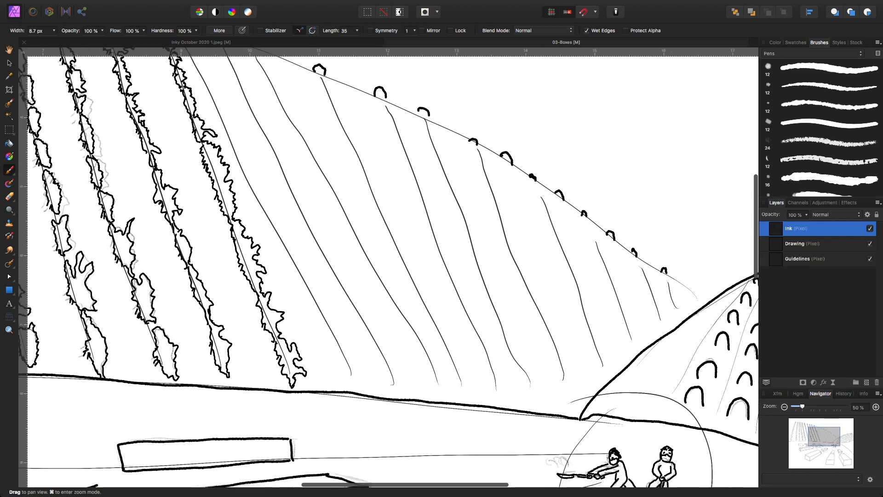
mouse_move(340, 380)
mouse_down()
mouse_move(349, 390)
mouse_move(332, 346)
mouse_move(329, 363)
mouse_move(333, 330)
mouse_move(316, 307)
mouse_up()
drag(331, 348, 304, 280)
drag(311, 316, 286, 244)
mouse_move(294, 284)
mouse_down()
mouse_move(285, 240)
mouse_move(266, 207)
mouse_up()
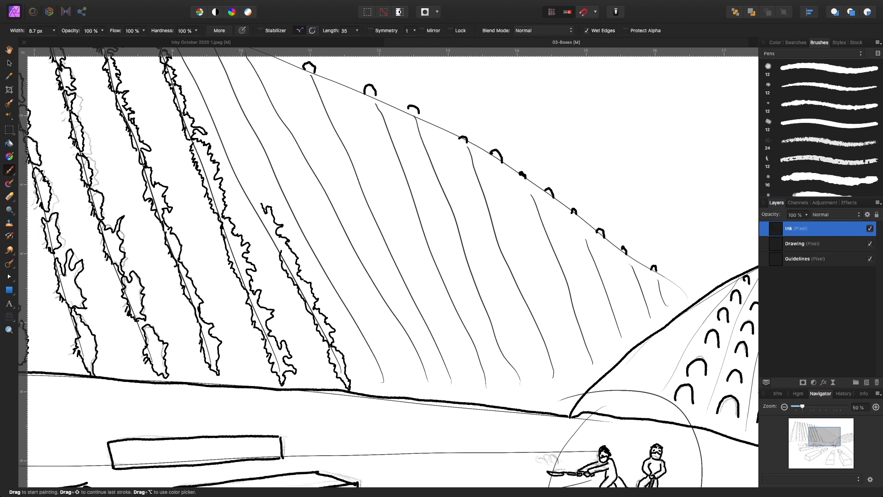
Ink the upper half of the eleventh row's foliage up to its small ridge arch.
mouse_move(279, 250)
mouse_down()
mouse_move(252, 213)
mouse_move(257, 189)
mouse_move(238, 164)
mouse_up()
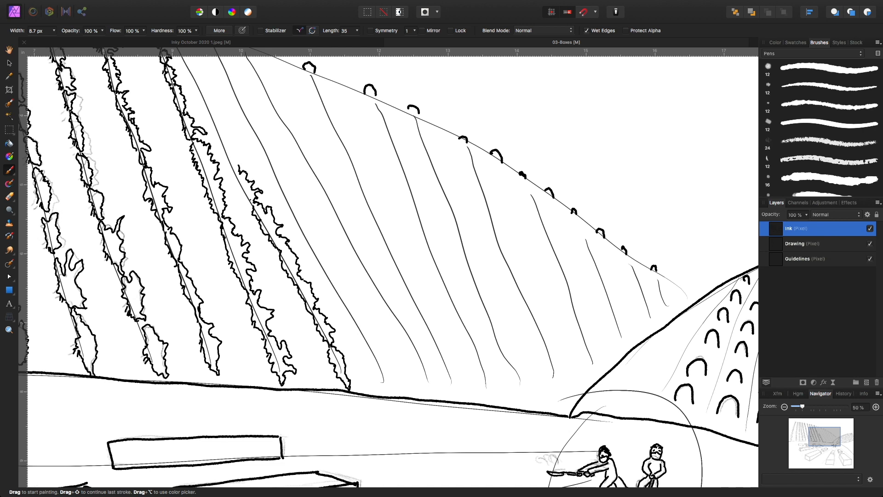
drag(253, 208, 243, 193)
drag(238, 170, 234, 181)
drag(233, 145, 236, 162)
drag(233, 136, 228, 132)
drag(232, 171, 217, 133)
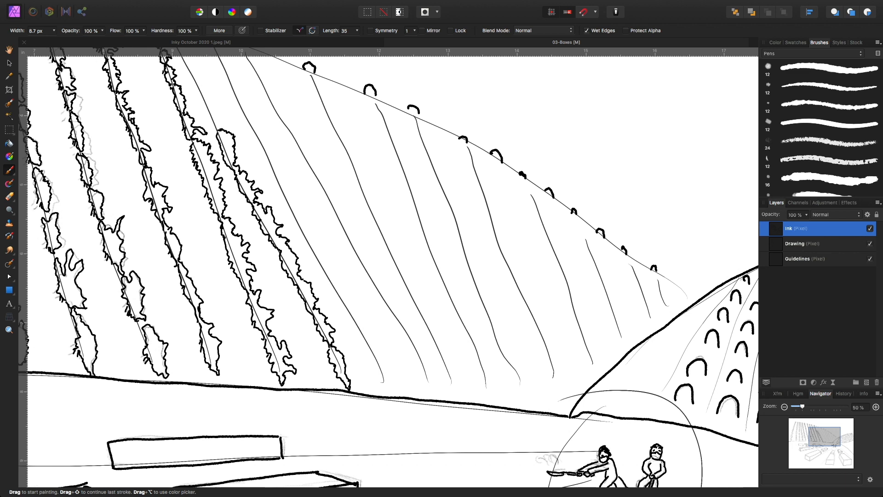
drag(216, 130, 208, 100)
key(space)
drag(229, 124, 253, 175)
mouse_move(230, 139)
mouse_down()
mouse_move(234, 151)
mouse_move(229, 135)
mouse_move(218, 143)
mouse_up()
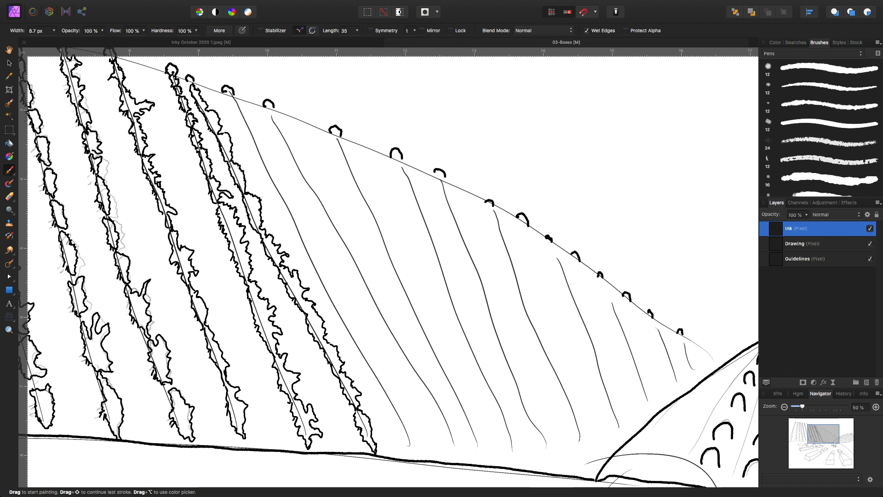
Ink the right-hand jagged edge of the twelfth row from the horizon line up to its ridge arch.
mouse_move(411, 450)
mouse_down()
mouse_move(416, 440)
mouse_move(399, 402)
mouse_move(323, 265)
mouse_up()
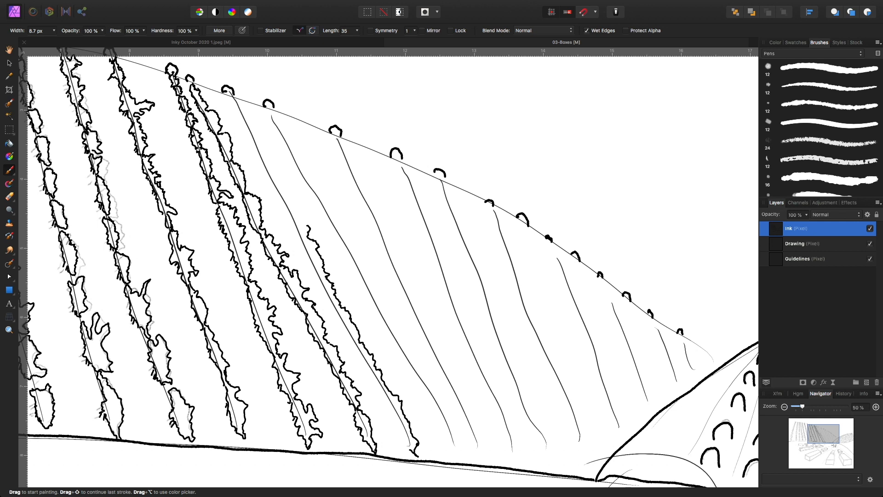
drag(308, 226, 295, 205)
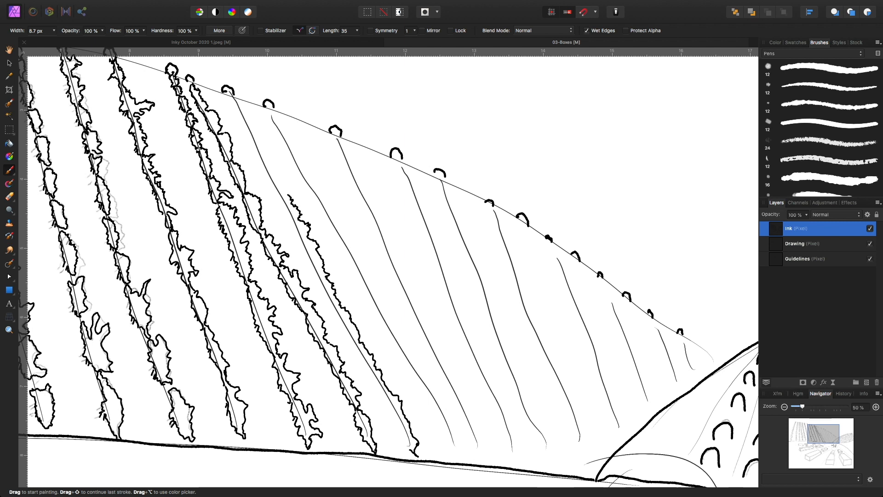
drag(287, 192, 271, 162)
drag(260, 137, 256, 128)
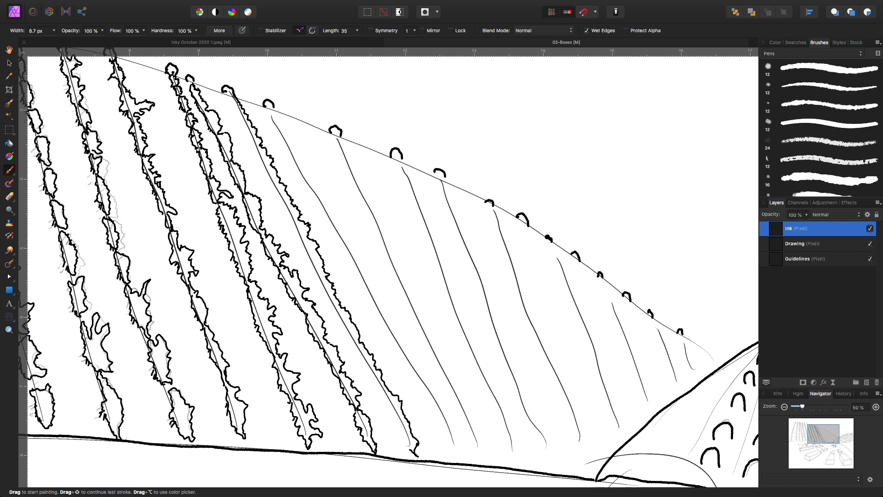
Ink the left-hand jagged edge of the twelfth row to close its narrow foliage strip.
mouse_move(406, 445)
mouse_down()
mouse_move(387, 385)
mouse_move(372, 377)
mouse_move(349, 332)
mouse_up()
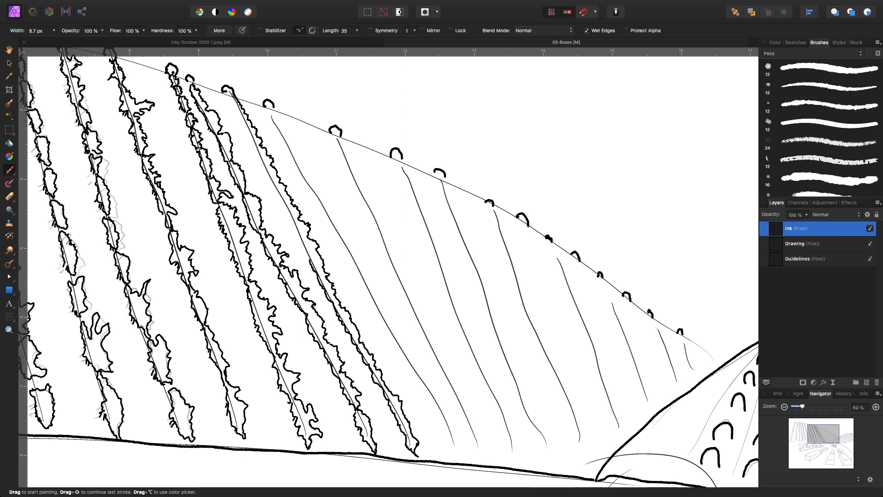
drag(308, 256, 289, 218)
drag(273, 186, 269, 180)
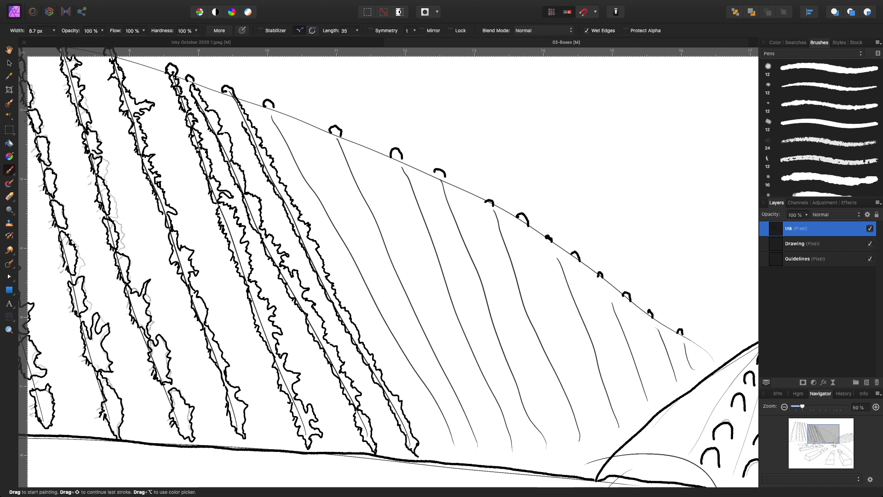
drag(237, 114, 241, 122)
Ink the right-hand jagged edge of the thirteenth row from the horizon line up to its ridge arch.
mouse_move(454, 446)
mouse_down()
mouse_move(460, 462)
mouse_move(448, 414)
mouse_up()
drag(433, 385, 438, 396)
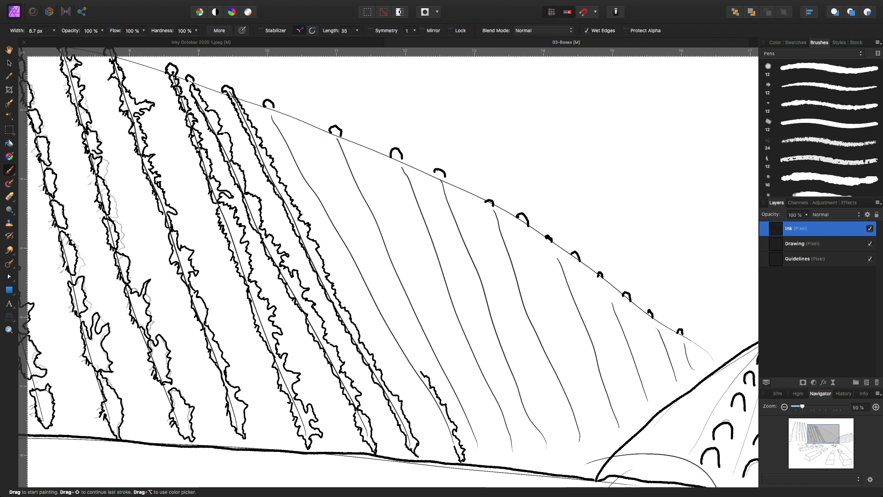
mouse_move(412, 355)
mouse_down()
mouse_move(415, 364)
mouse_move(402, 333)
mouse_up()
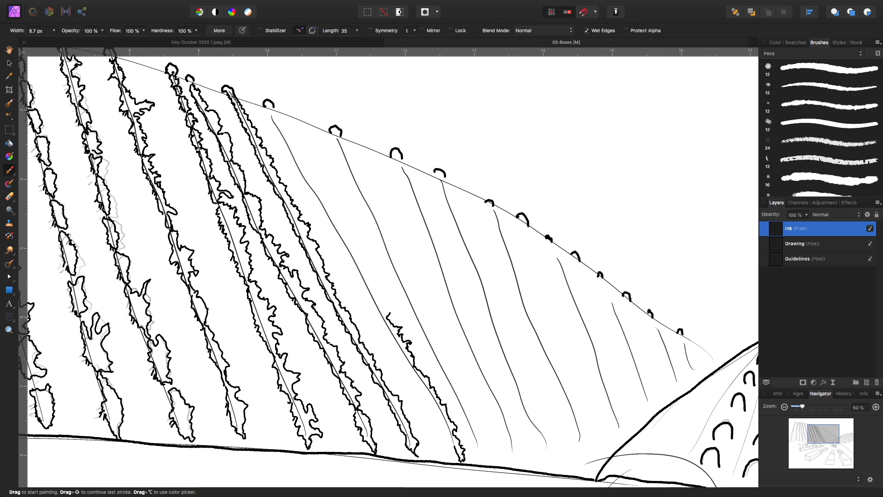
drag(381, 296, 383, 302)
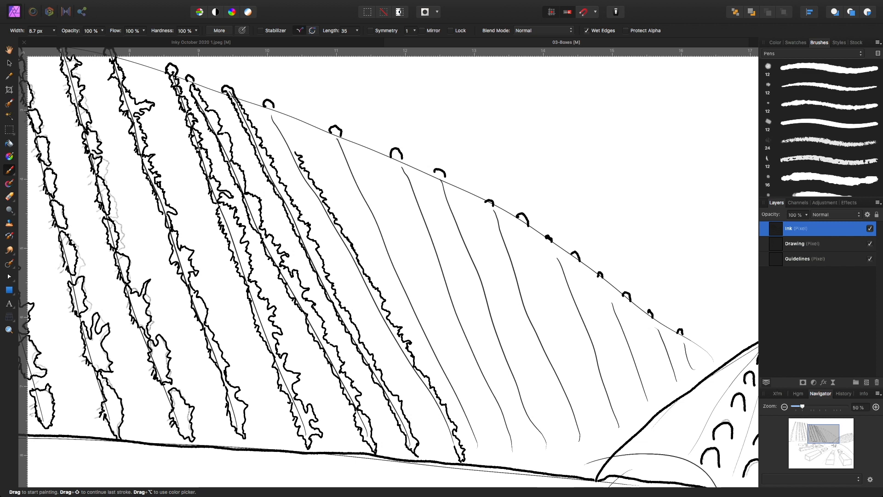
drag(292, 145, 280, 125)
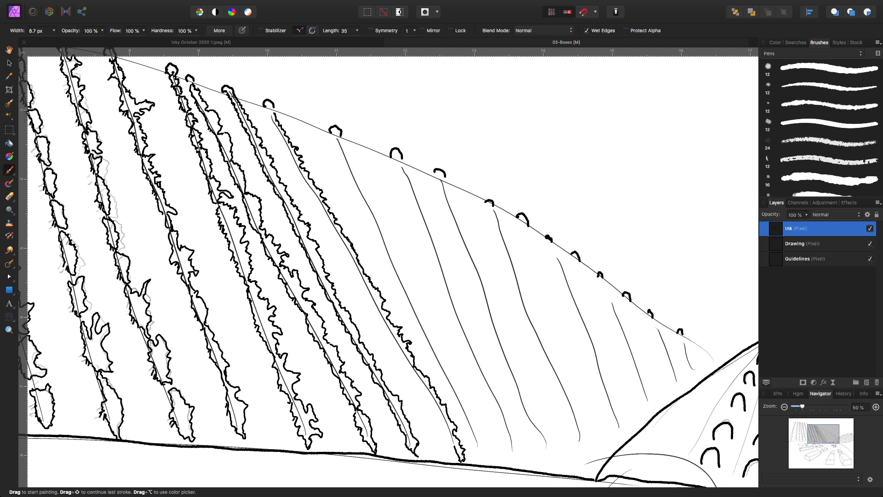
Ink the left-hand jagged edge of the thirteenth row to close its narrow foliage strip.
drag(454, 449, 437, 412)
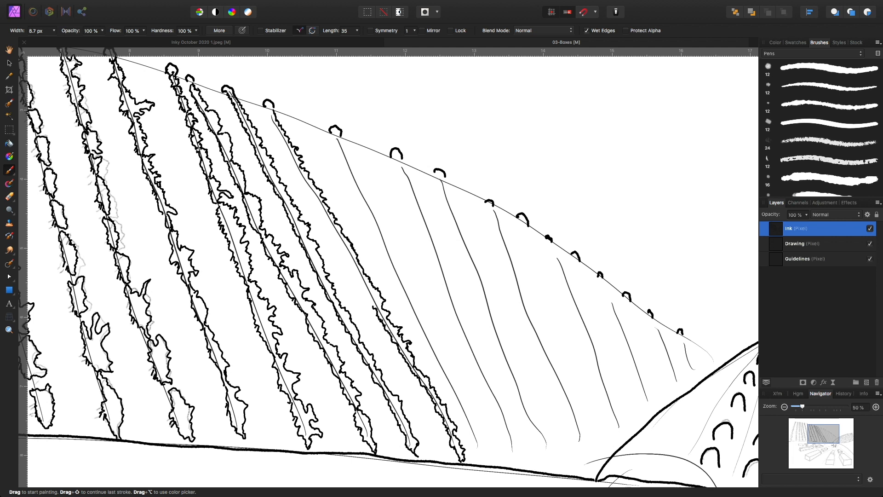
drag(377, 311, 355, 272)
drag(353, 267, 349, 258)
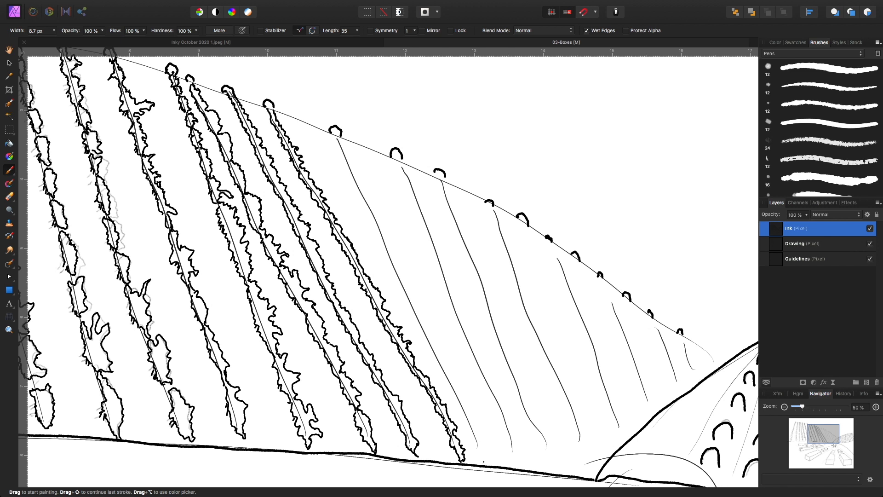
Ink both jagged edges of the fourteenth row's foliage strip between the horizon line and its ridge arch.
drag(484, 463, 440, 355)
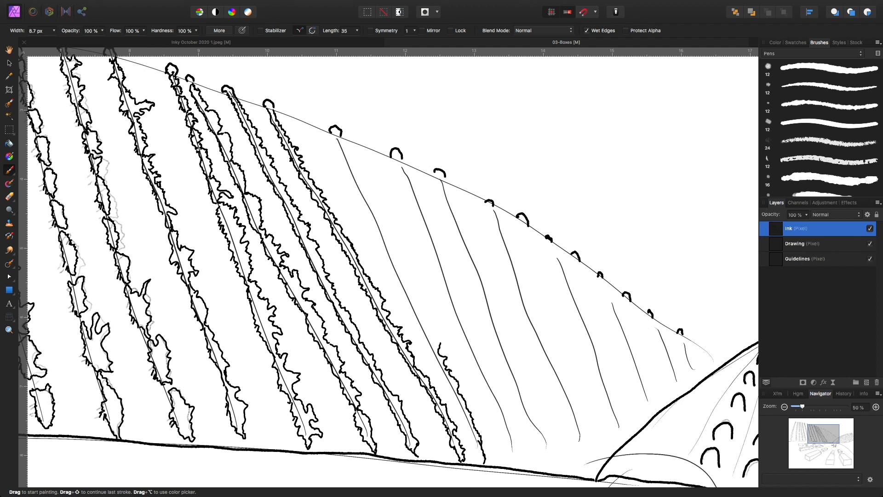
drag(427, 323, 347, 146)
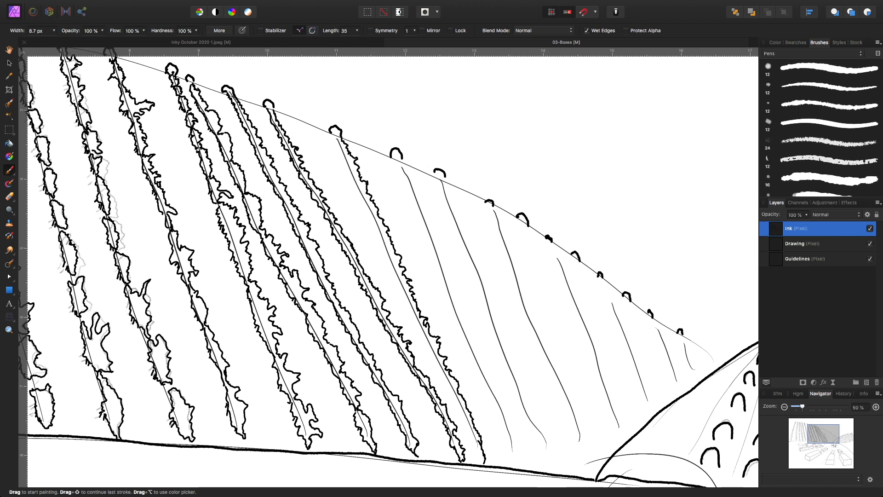
drag(480, 454, 424, 336)
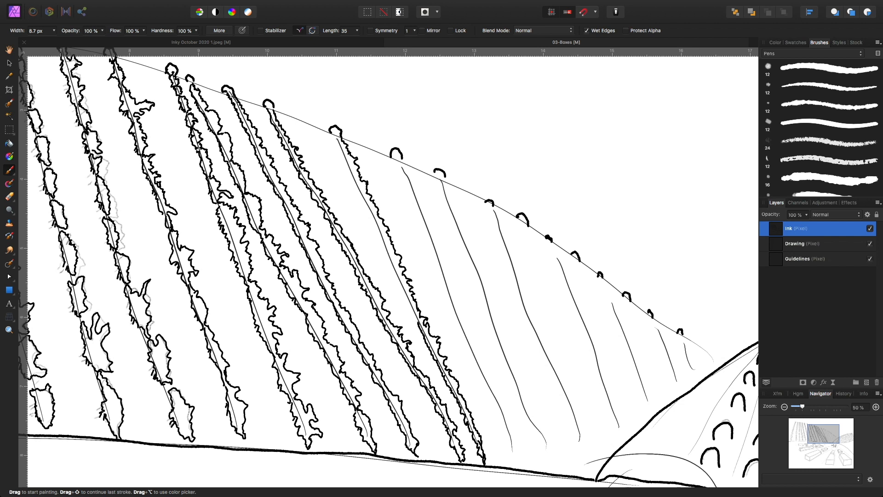
drag(407, 306, 414, 312)
drag(365, 207, 363, 200)
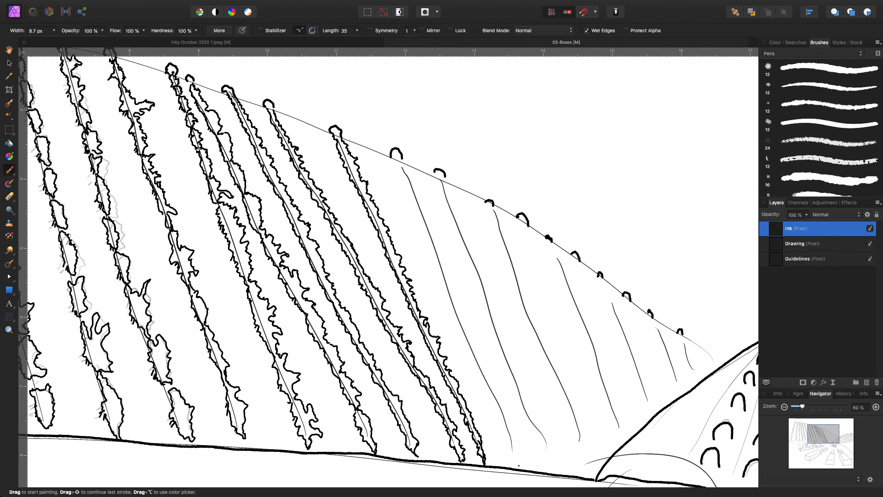
Ink the fifteenth row as a narrow jagged foliage strip along its guideline, from the horizon line to its ridge arch.
drag(520, 449, 519, 464)
mouse_move(512, 425)
mouse_down()
mouse_move(515, 437)
mouse_move(511, 420)
mouse_up()
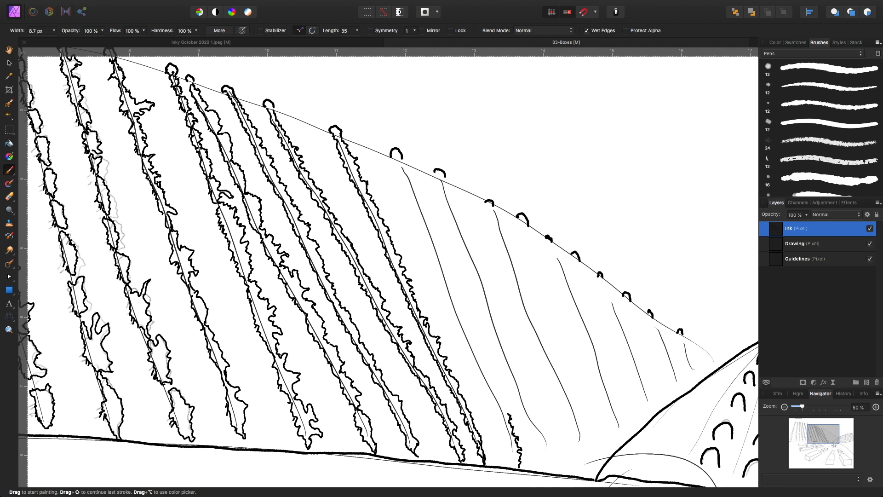
mouse_move(499, 391)
mouse_down()
mouse_move(506, 397)
mouse_move(497, 386)
mouse_up()
click(482, 355)
mouse_move(482, 356)
mouse_down()
mouse_move(486, 361)
mouse_move(478, 340)
mouse_up()
mouse_move(459, 308)
mouse_down()
mouse_move(469, 327)
mouse_move(457, 298)
mouse_up()
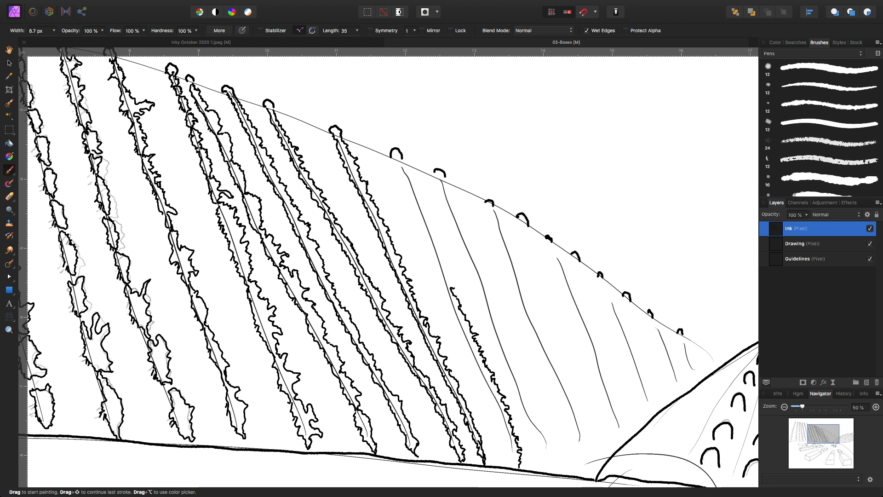
drag(453, 288, 437, 244)
drag(433, 225, 429, 220)
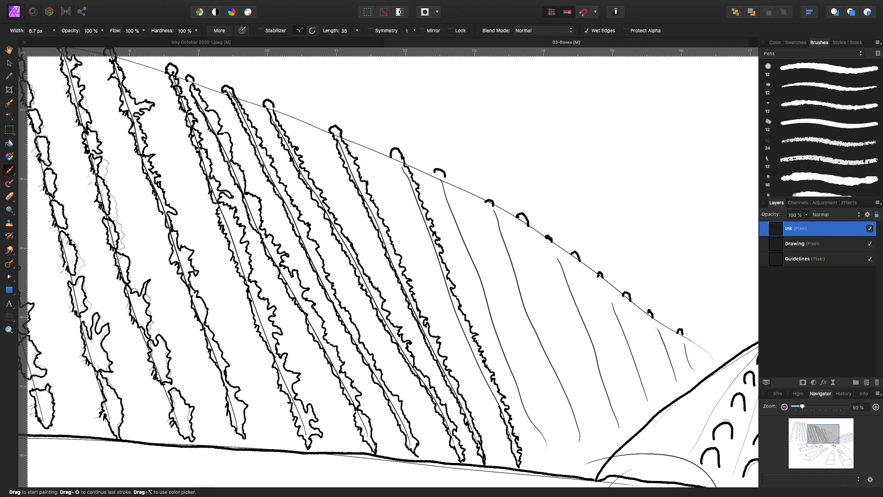
drag(485, 384, 424, 230)
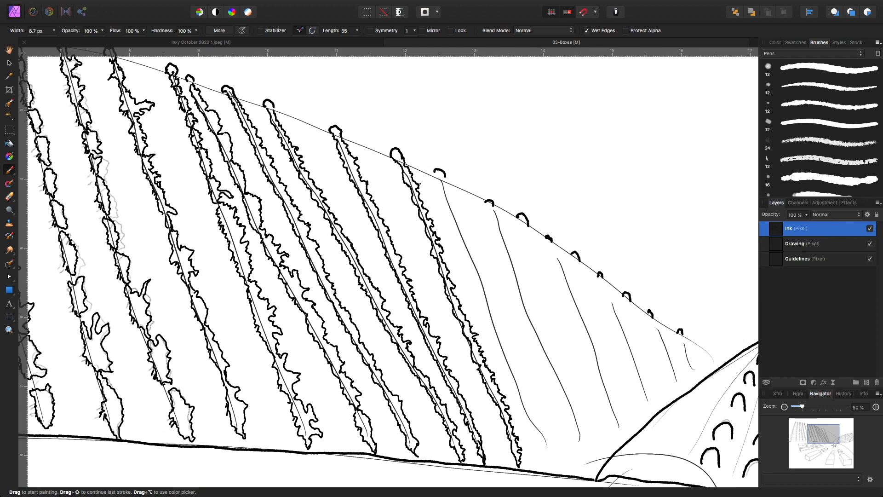
Ink both jagged edges of the sixteenth row's foliage strip and close them against its ridge arch.
key(space)
mouse_move(419, 184)
mouse_down()
mouse_move(393, 133)
mouse_move(335, 86)
mouse_up()
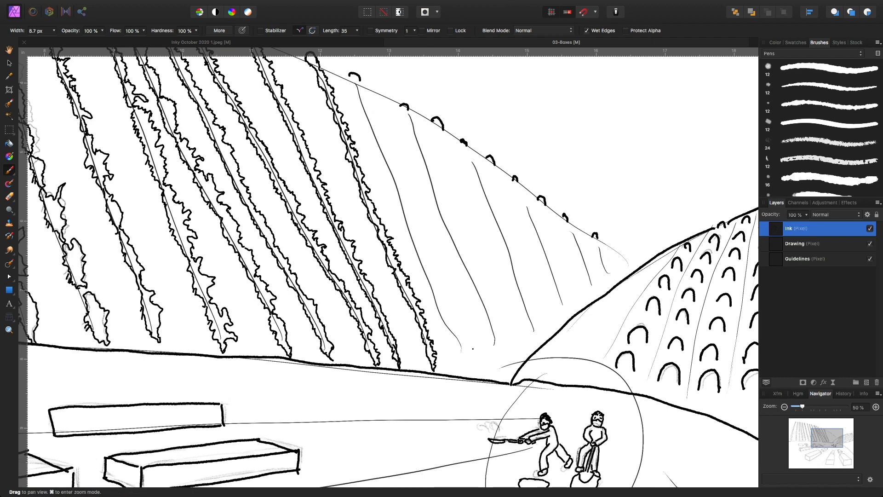
scroll(388, 267, up, 3)
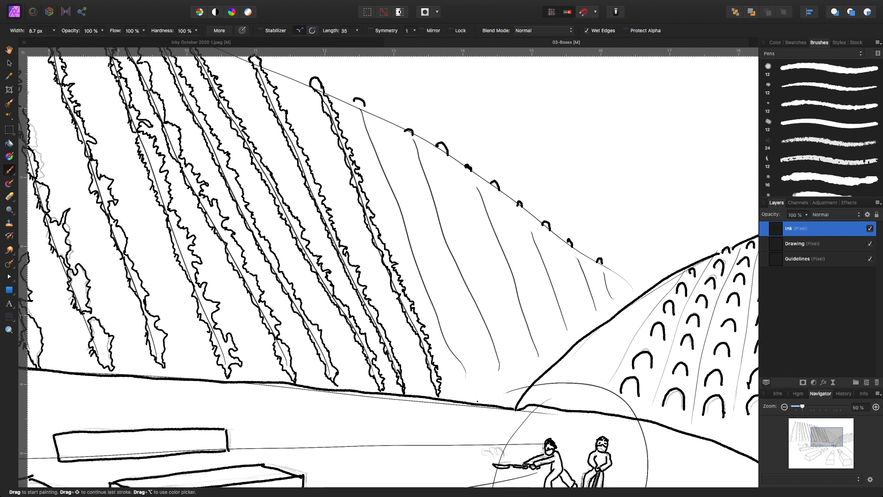
mouse_move(476, 398)
mouse_down()
mouse_move(474, 375)
mouse_move(471, 400)
mouse_up()
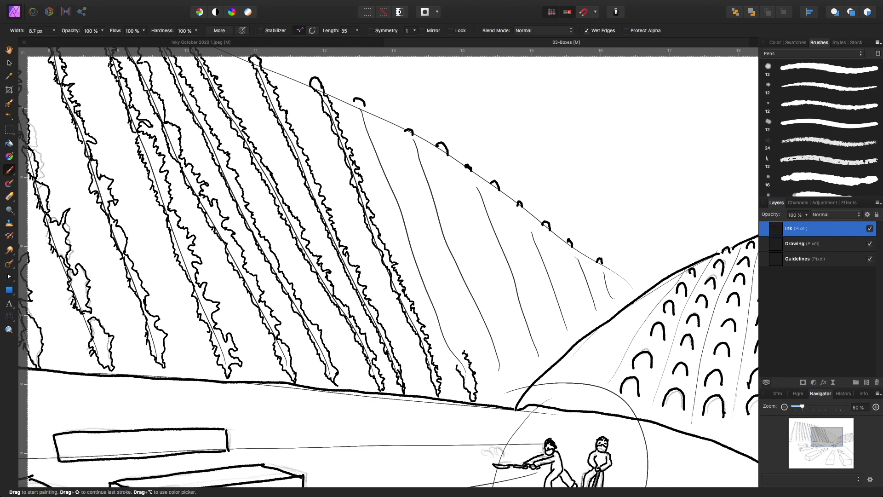
drag(464, 351, 457, 344)
drag(449, 336, 447, 324)
drag(427, 284, 426, 277)
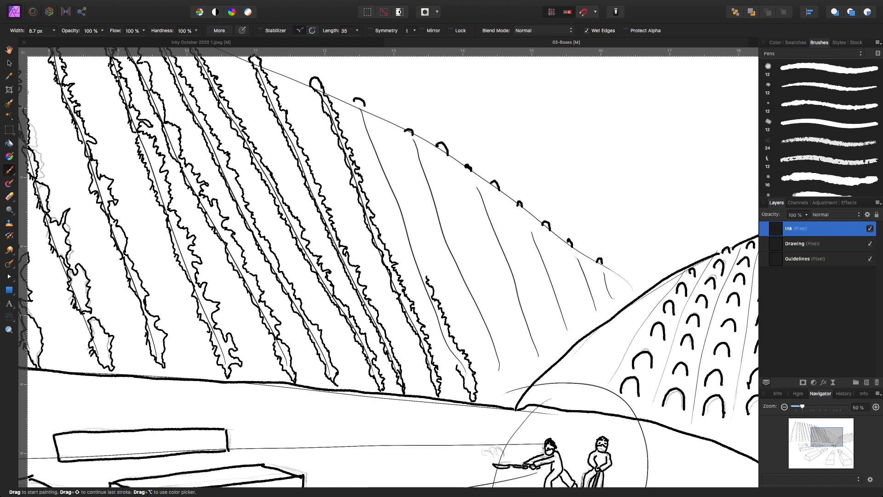
drag(427, 277, 412, 244)
drag(409, 226, 405, 206)
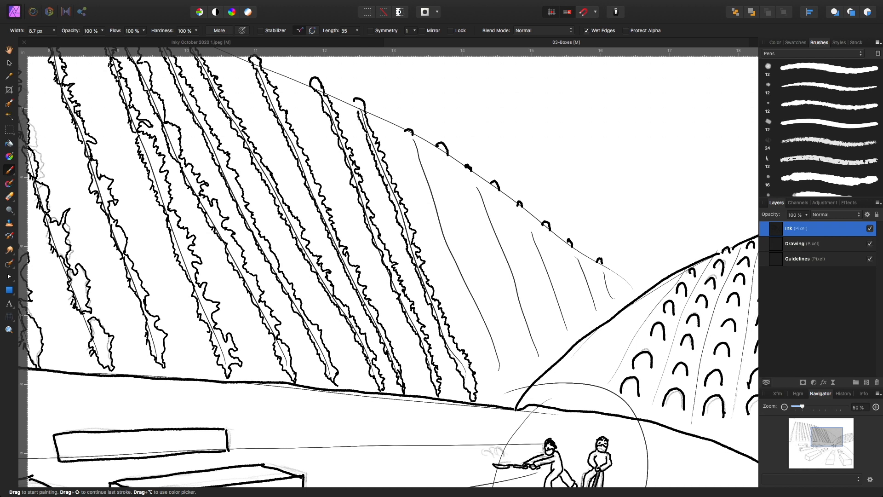
drag(354, 99, 359, 111)
Ink the seventeenth row as a narrow jagged foliage strip from the horizon line up to its ridge arch.
mouse_move(506, 404)
mouse_down()
mouse_move(503, 349)
mouse_move(468, 277)
mouse_up()
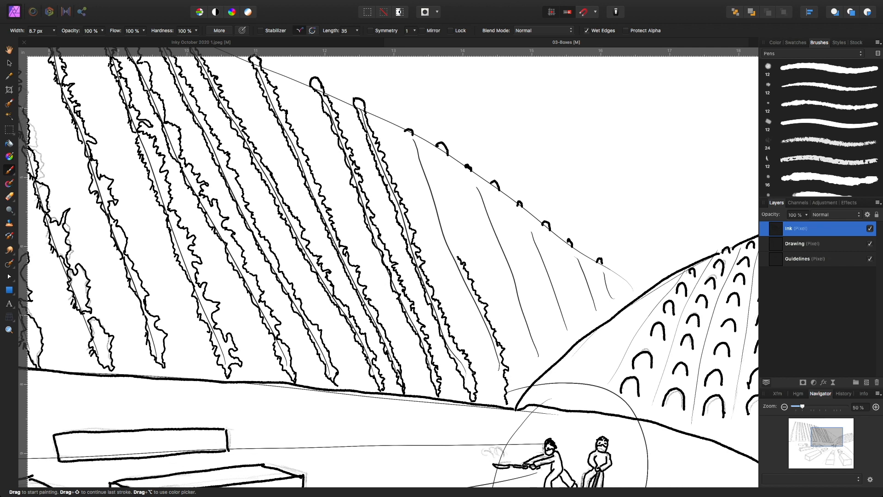
drag(455, 247, 451, 237)
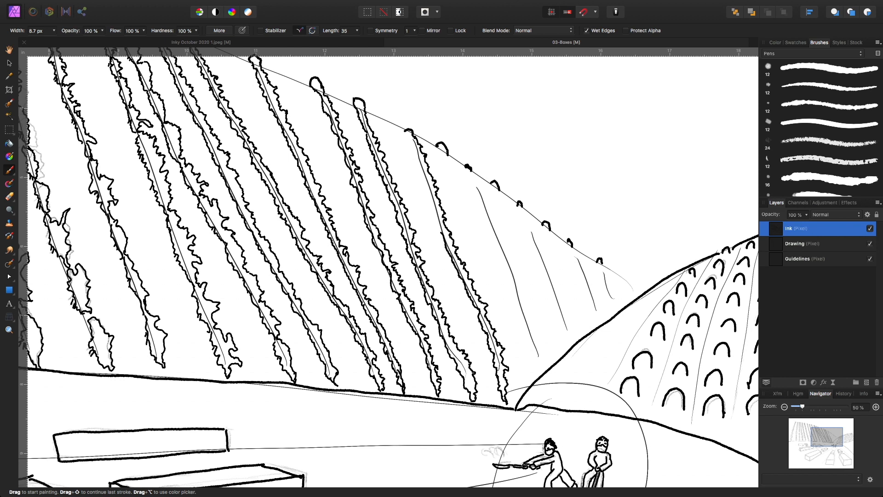
drag(433, 212, 439, 225)
mouse_move(428, 191)
mouse_down()
mouse_move(431, 199)
mouse_move(425, 181)
mouse_up()
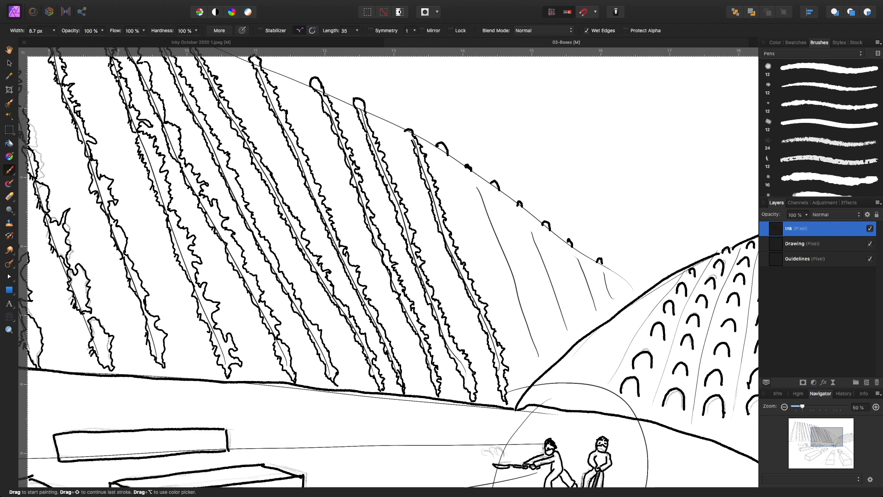
drag(408, 133, 414, 148)
Ink the jagged foliage strips of the eighteenth and nineteenth rows, from the foot of the hill to their ridge arches.
mouse_move(523, 344)
mouse_down()
mouse_move(526, 355)
mouse_move(518, 331)
mouse_up()
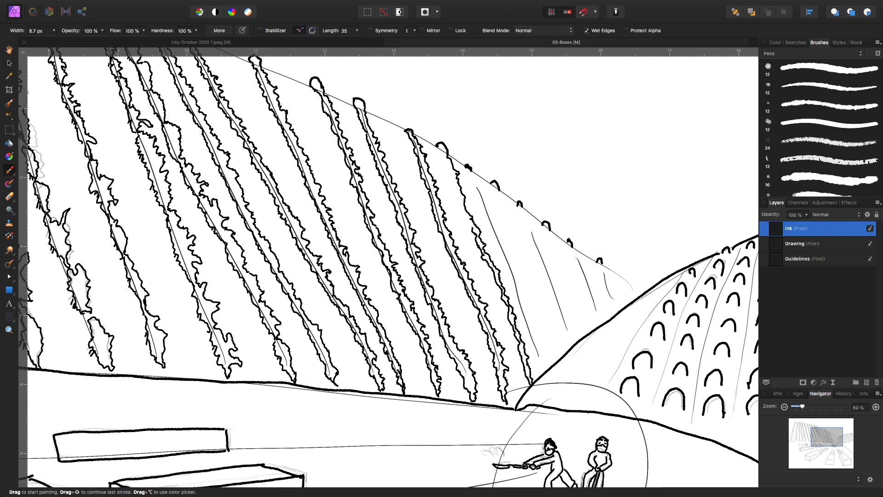
drag(455, 193, 442, 151)
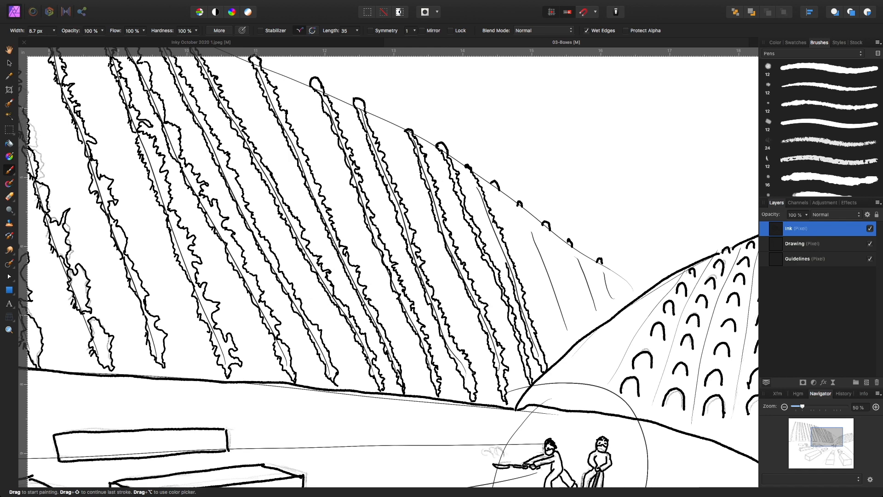
drag(502, 255, 469, 172)
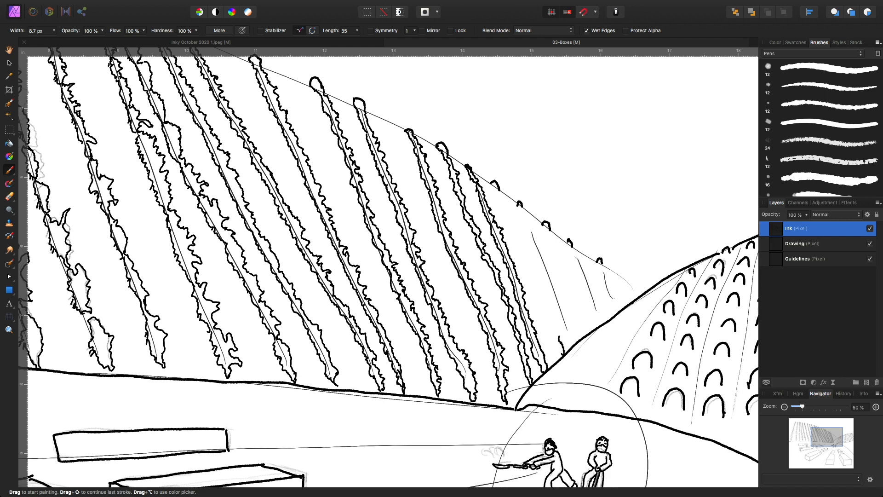
Ink both jagged edges of the twentieth row between the right-hand hill's outline and its ridge arch.
drag(558, 336, 538, 279)
drag(527, 257, 522, 241)
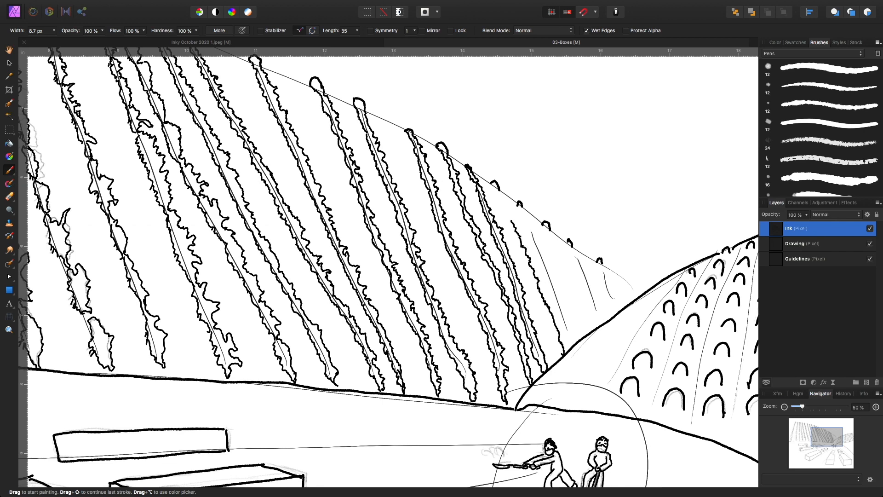
drag(508, 210, 505, 205)
drag(557, 345, 561, 355)
drag(537, 299, 511, 228)
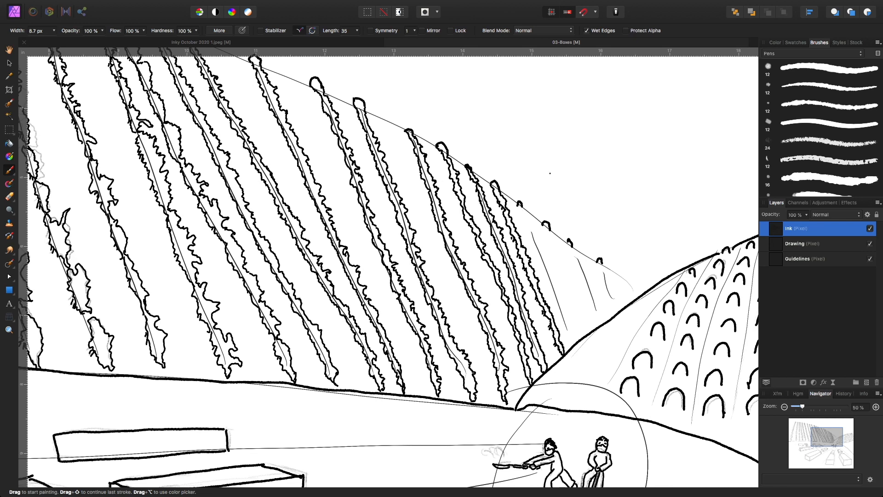
Ink the twenty-first and twenty-second rows as narrow jagged strips from the right-hand hill's outline to their ridge arches.
drag(577, 341, 526, 217)
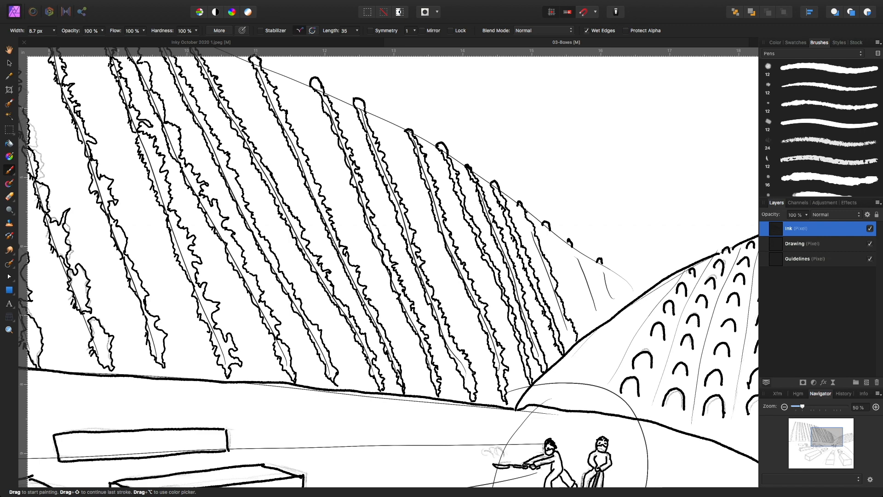
drag(565, 334, 520, 217)
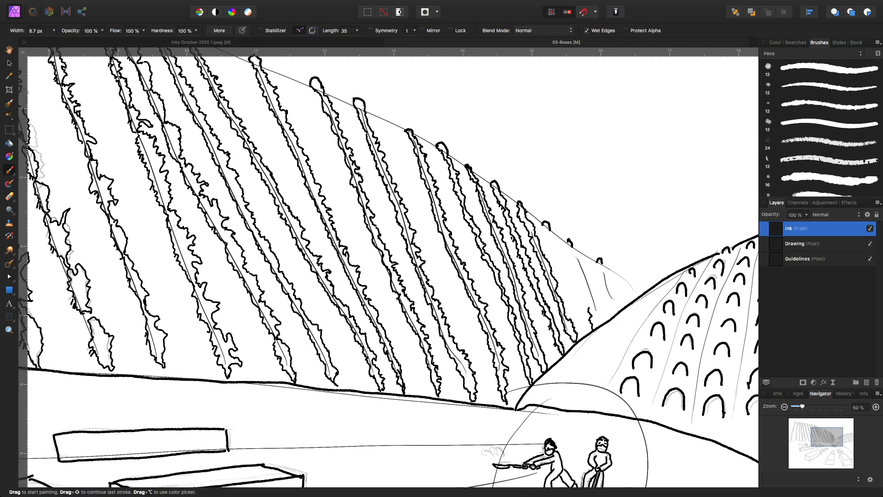
drag(585, 300, 563, 254)
drag(589, 329, 548, 234)
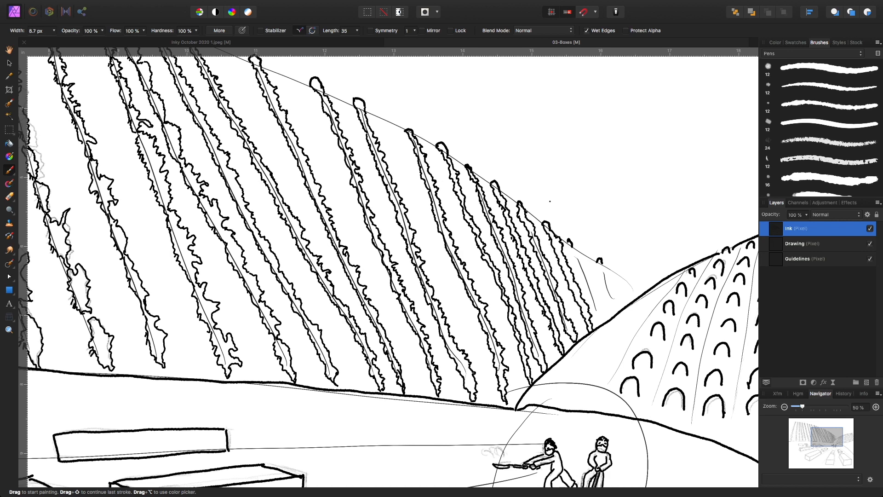
Ink the last three short foliage strips where the left hillside's ridge meets the right-hand hill.
drag(603, 319, 579, 254)
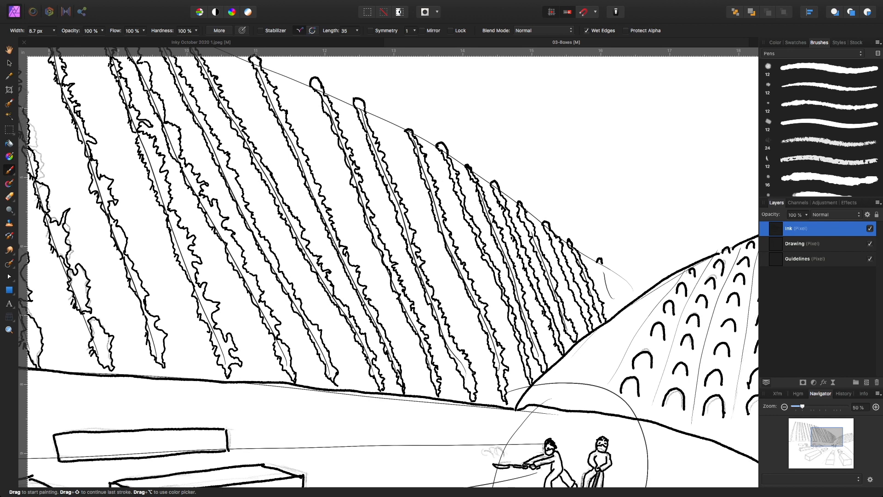
mouse_move(618, 300)
mouse_down()
mouse_move(623, 306)
mouse_move(602, 263)
mouse_up()
drag(619, 309, 601, 278)
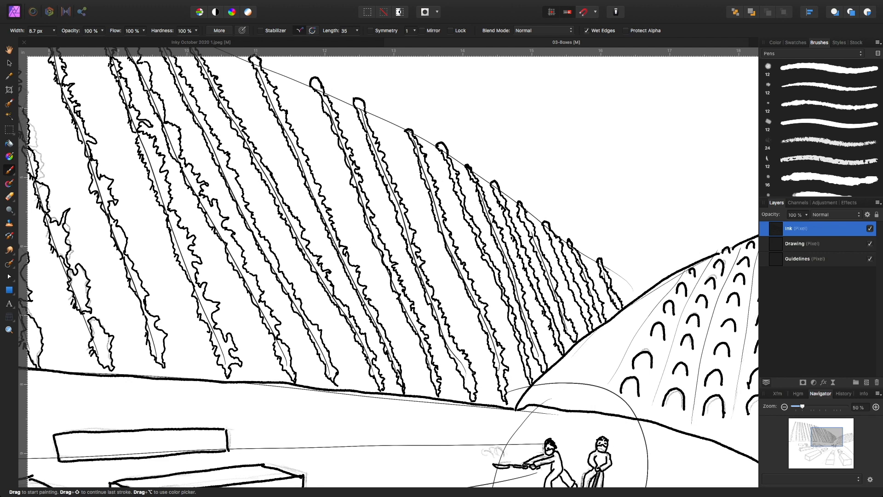
drag(633, 290, 625, 277)
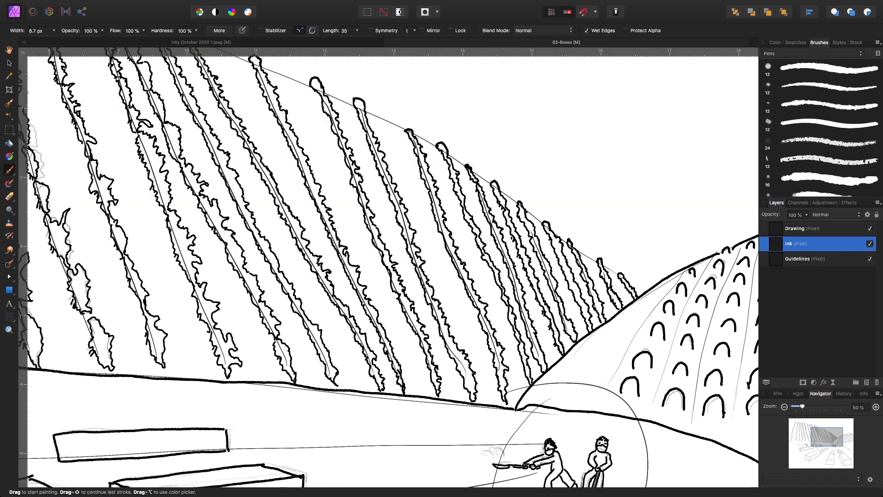
Hide the Drawing layer and check the whole inked landscape with the Guidelines layer turned off, then restore the guidelines.
key(super+minus)
key(super+minus)
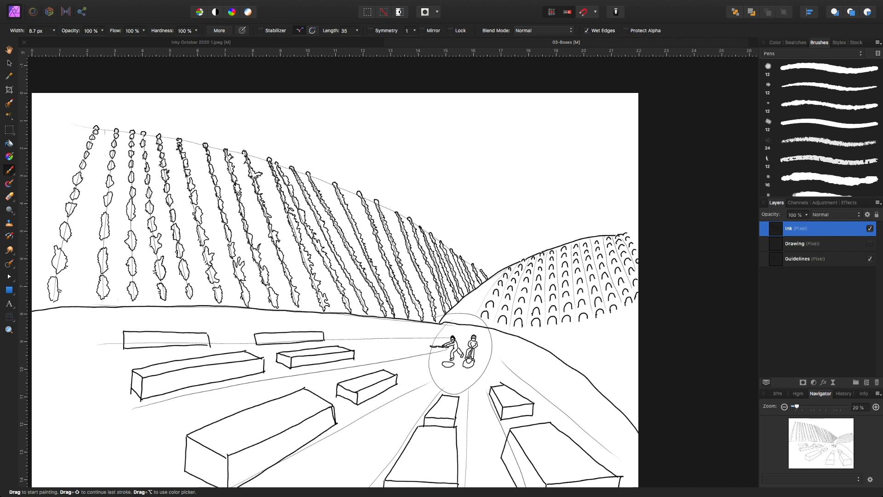
click(870, 258)
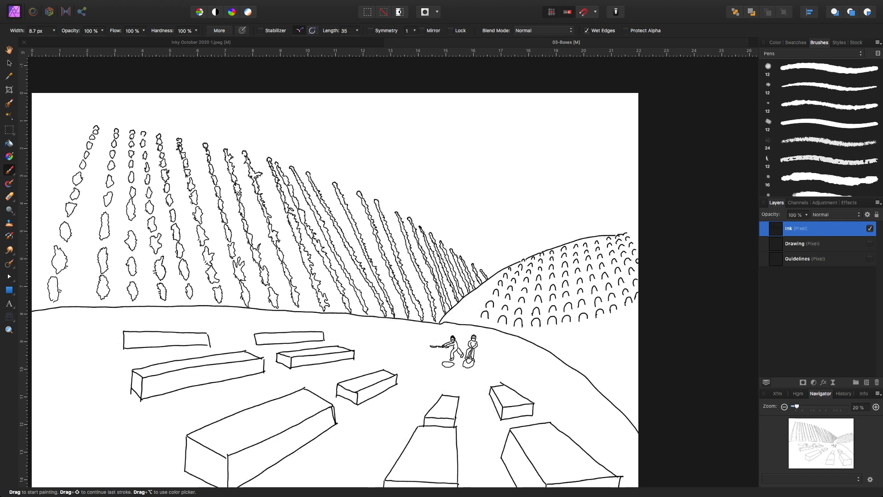
scroll(390, 266, down, 5)
drag(367, 230, 424, 304)
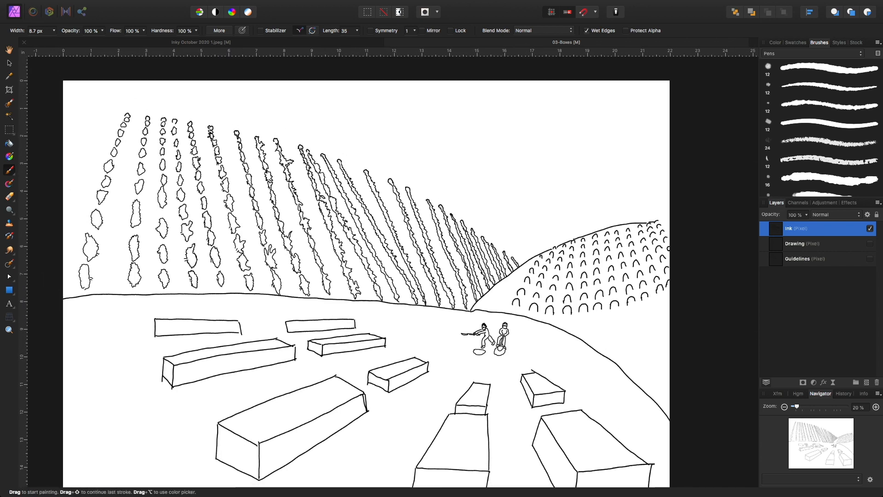
click(870, 258)
drag(318, 220, 392, 330)
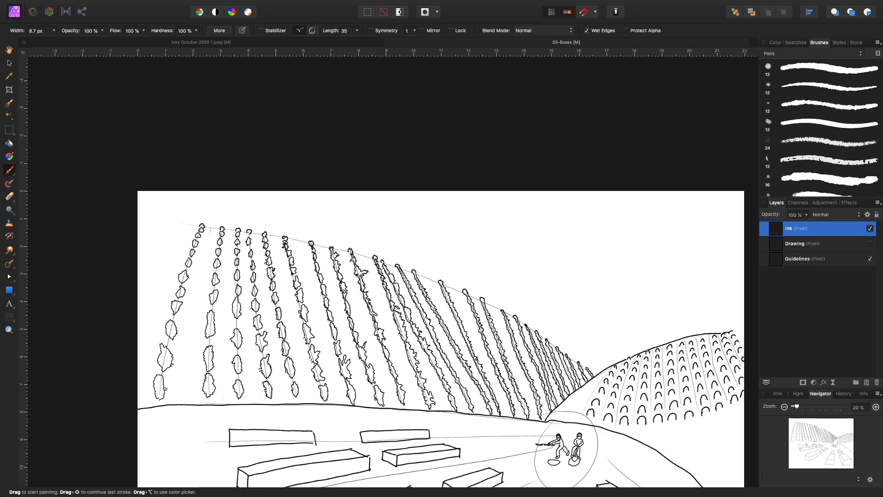
Ink the left hillside's ridge line along its guideline, from the page's left edge to the ninth foliage row.
key(super+plus)
key(super+plus)
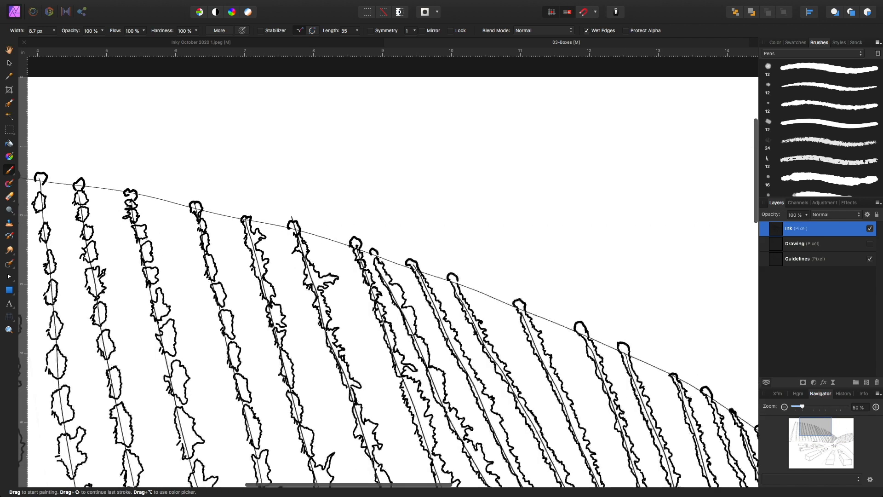
scroll(388, 281, left, 5)
scroll(389, 280, left, 8)
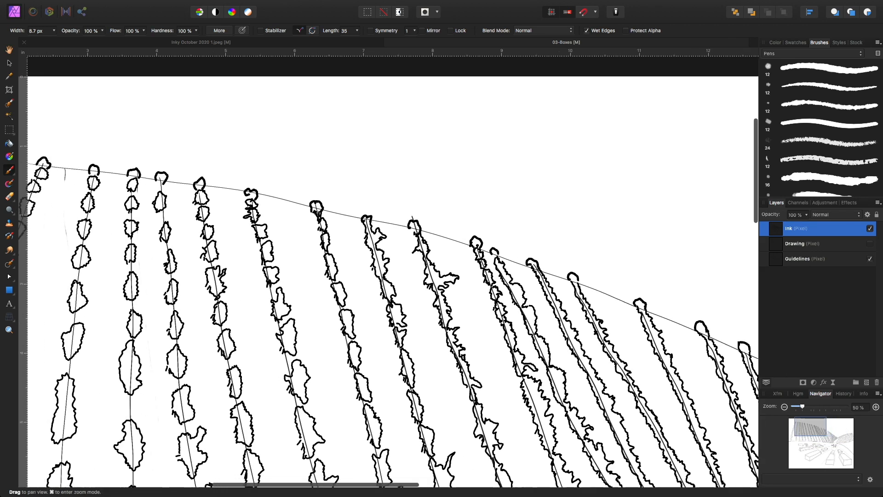
scroll(389, 280, left, 4)
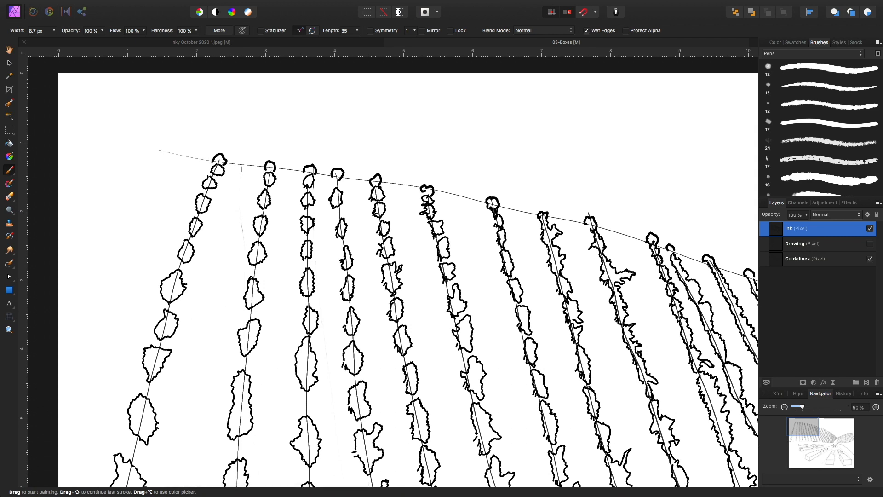
drag(213, 162, 59, 138)
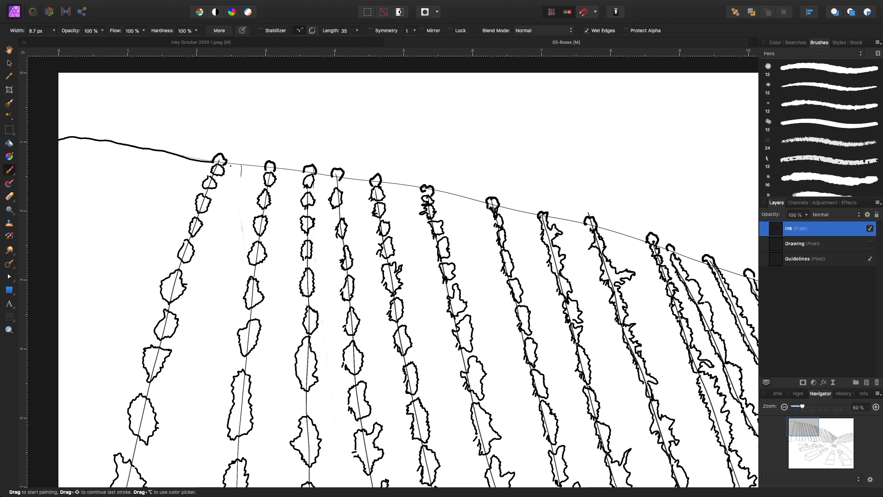
mouse_move(227, 162)
mouse_down()
mouse_move(417, 187)
mouse_move(588, 224)
mouse_up()
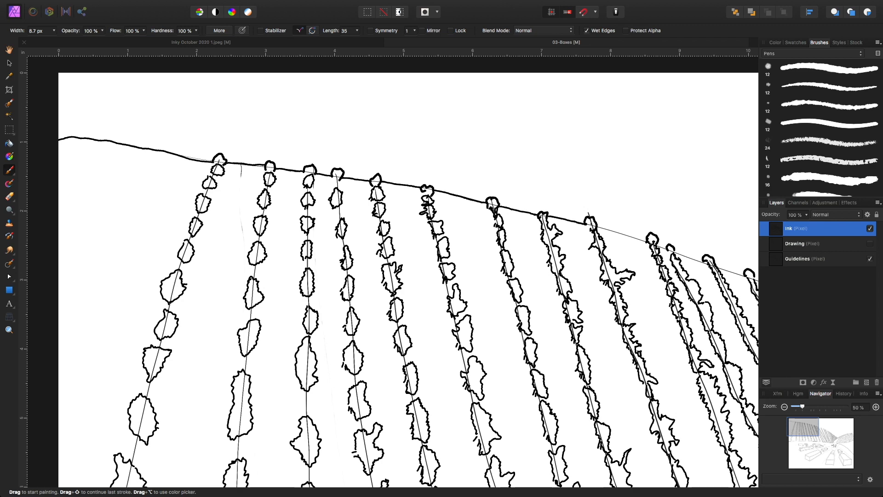
Continue inking the ridge line from the ninth row down to the right-hand hill's outline.
scroll(389, 267, right, 10)
scroll(388, 267, down, 2)
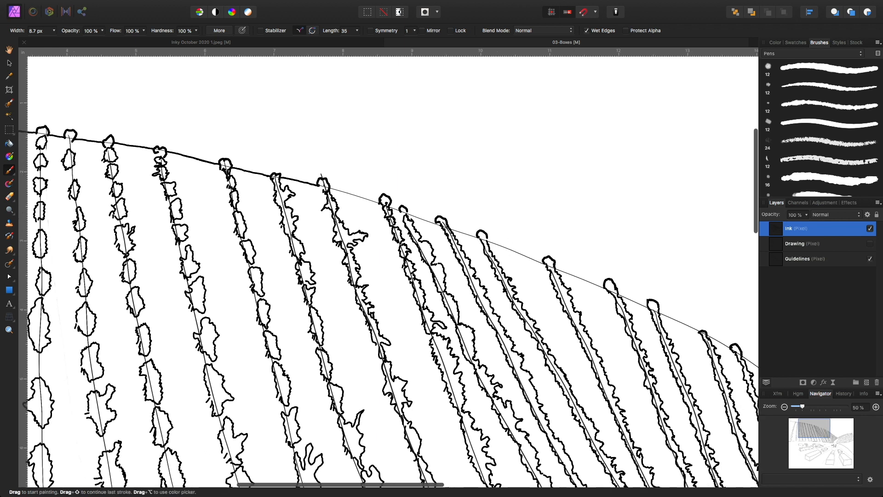
mouse_move(328, 186)
mouse_down()
mouse_move(485, 237)
mouse_move(565, 276)
mouse_move(557, 268)
mouse_move(606, 287)
mouse_move(629, 284)
mouse_move(631, 306)
mouse_move(617, 292)
mouse_move(715, 339)
mouse_move(522, 287)
mouse_move(589, 302)
mouse_move(386, 223)
mouse_up()
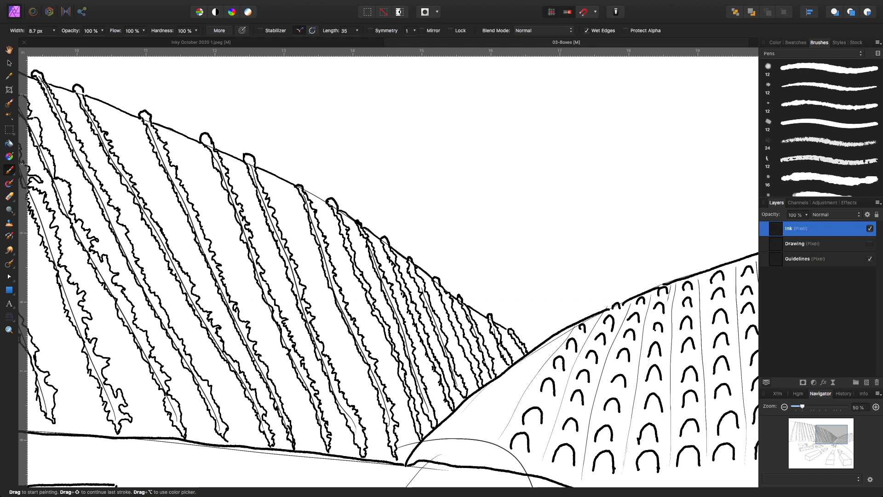
drag(517, 332, 536, 347)
Set the brush width to 6.3 px and ink short trunk bases beneath the five leftmost foliage rows at the hillside's foot.
scroll(388, 267, down, 2)
scroll(388, 267, left, 10)
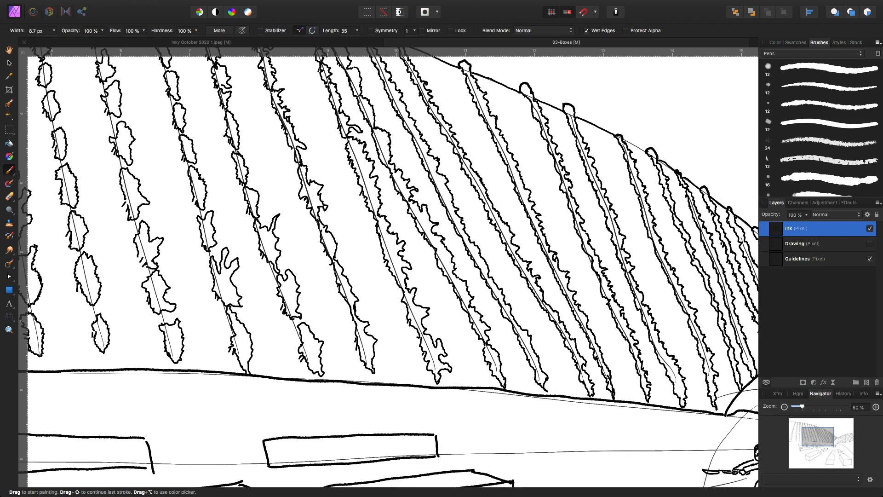
key([)
key([)
key(space)
mouse_move(334, 228)
mouse_down()
mouse_move(592, 327)
mouse_move(722, 354)
mouse_move(760, 384)
mouse_up()
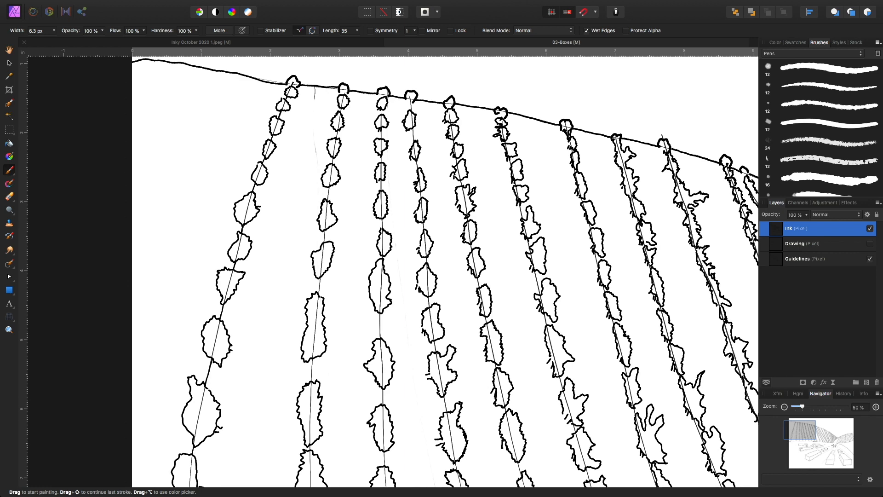
scroll(445, 272, down, 10)
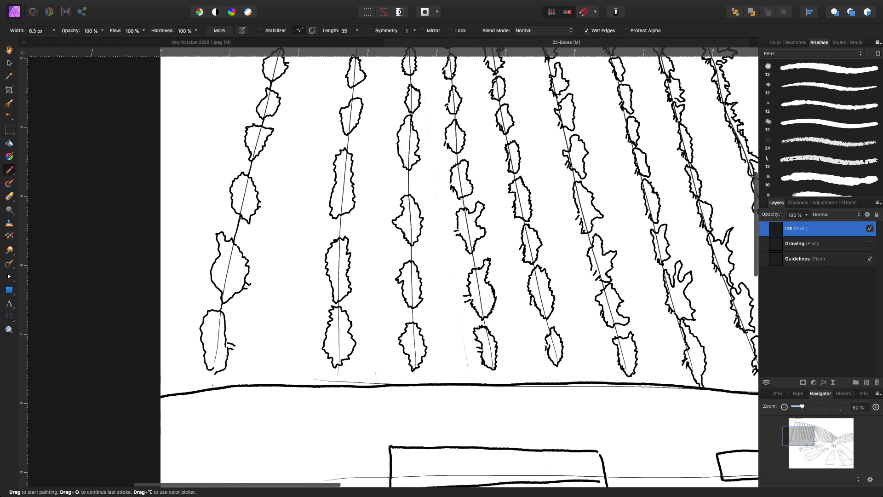
drag(212, 381, 214, 363)
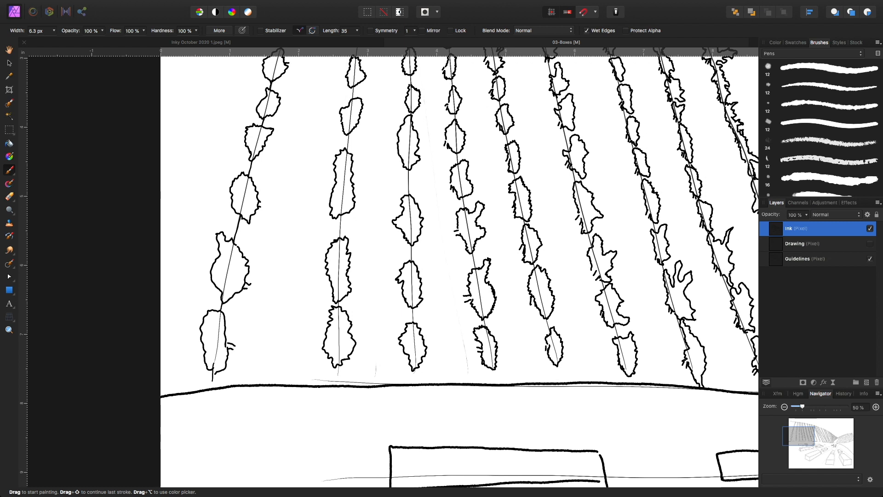
drag(338, 372, 338, 380)
drag(412, 381, 417, 380)
drag(491, 381, 495, 381)
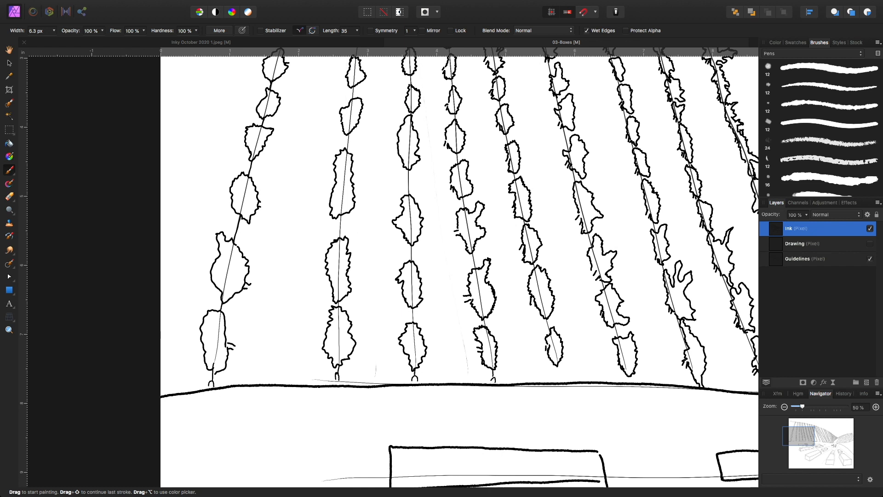
drag(557, 382, 562, 381)
Ink the trunk segments between the foliage clumps of the first and second rows, following their guidelines up to the ridge.
key(space)
mouse_move(391, 207)
mouse_down()
mouse_move(431, 370)
mouse_move(424, 293)
mouse_move(407, 247)
mouse_up()
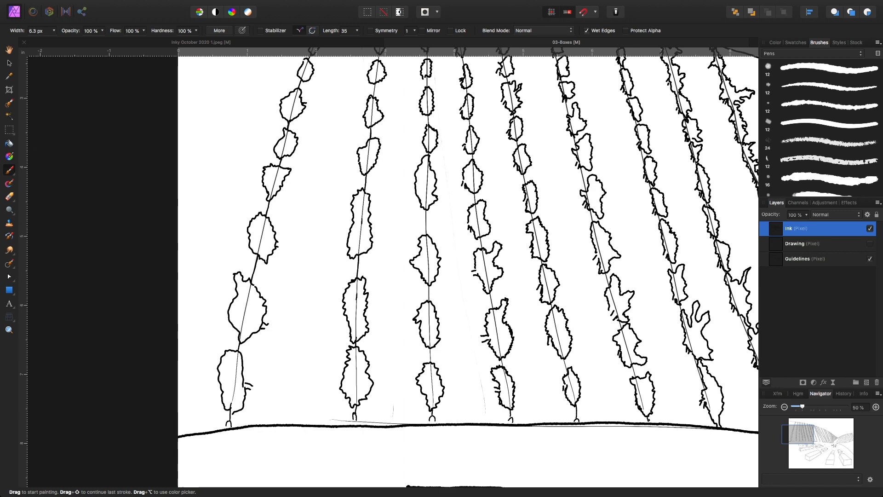
scroll(468, 267, up, 5)
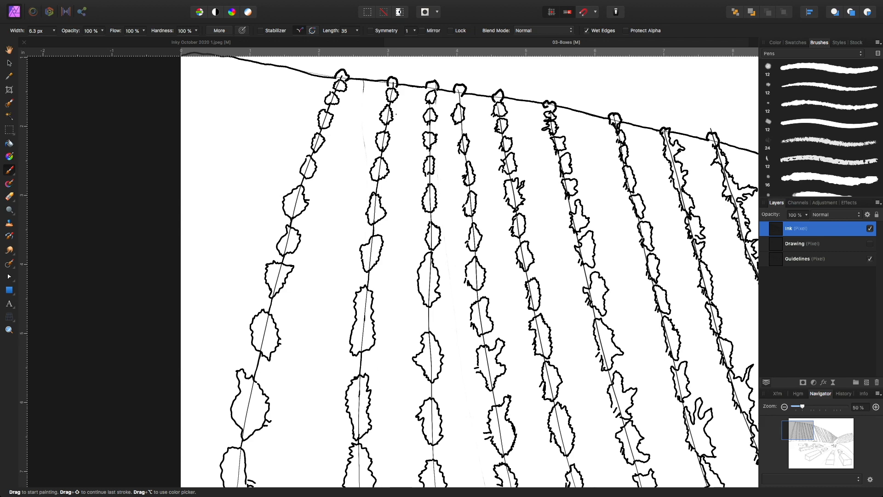
scroll(469, 267, down, 10)
scroll(469, 267, right, 5)
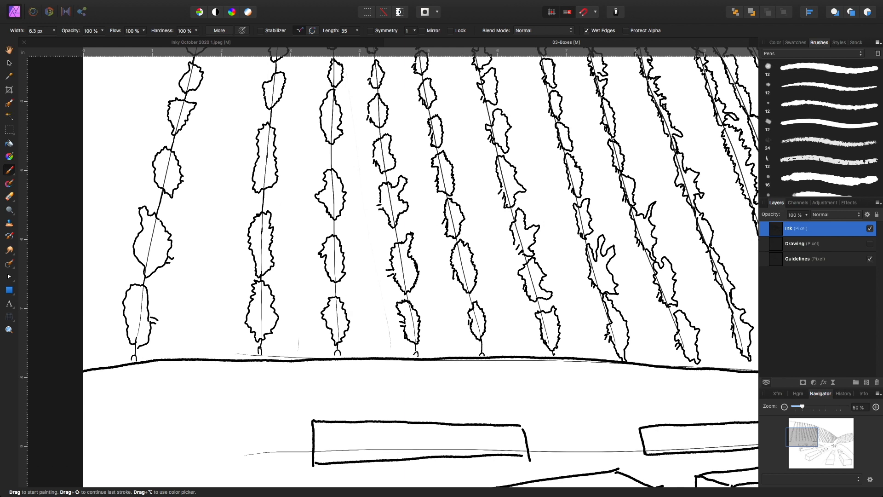
Ink the trunk segments between the clumps of the third foliage row along its guideline.
drag(335, 220, 335, 232)
key(space)
drag(364, 170, 369, 344)
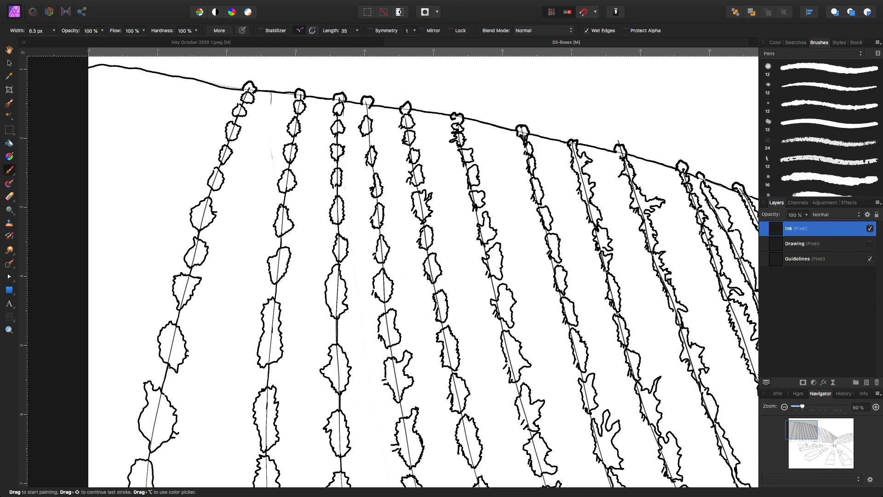
scroll(393, 272, down, 10)
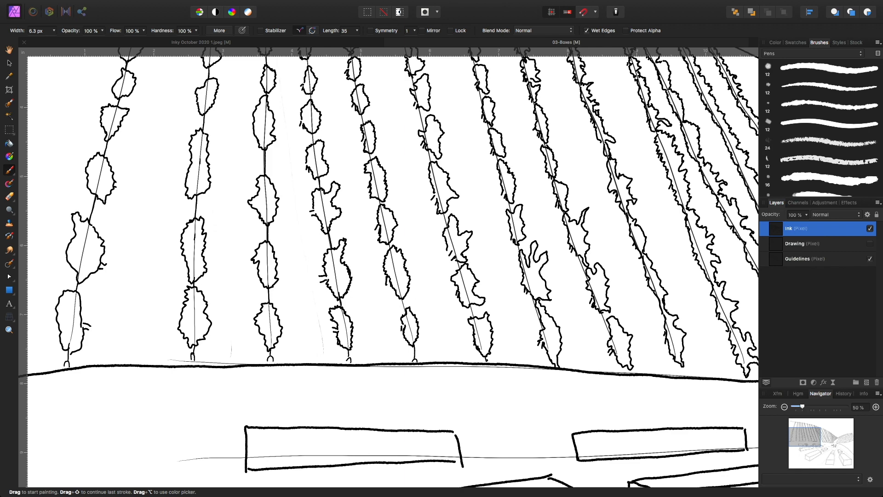
Ink the trunk segments between the clumps of the fourth foliage row, working from its base up to the ridge.
key(space)
drag(350, 146, 375, 253)
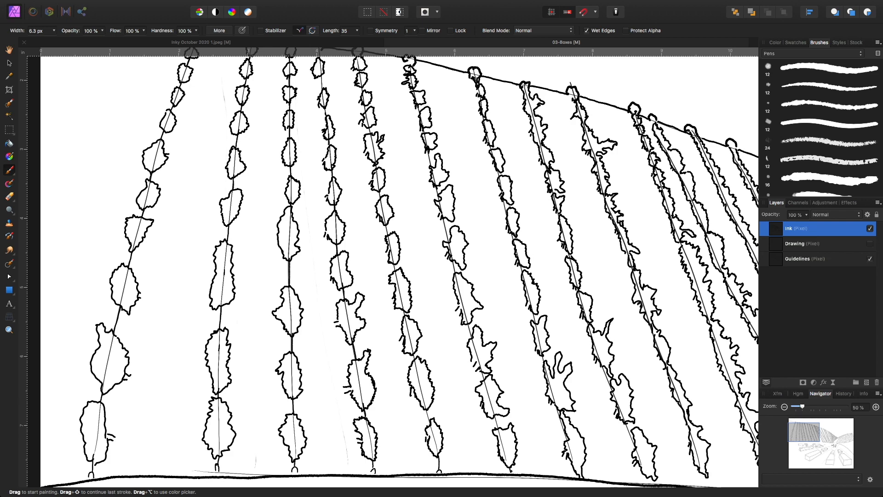
scroll(399, 267, up, 5)
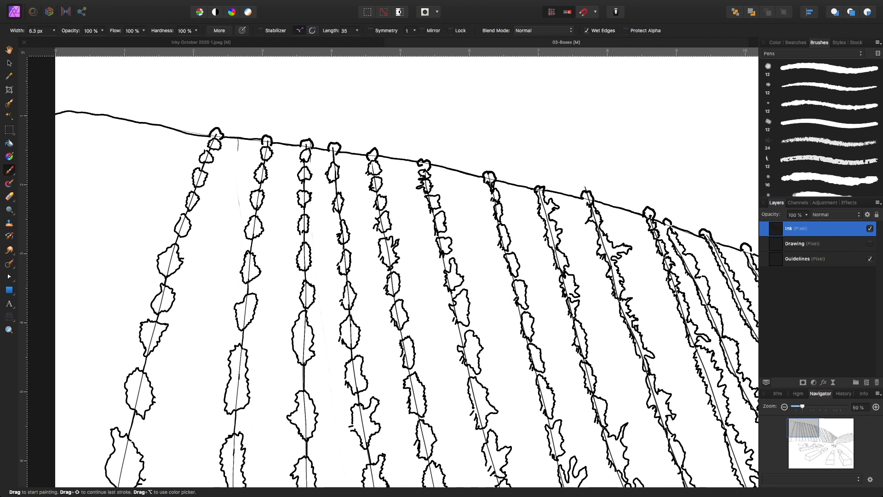
key(space)
drag(437, 356, 341, 177)
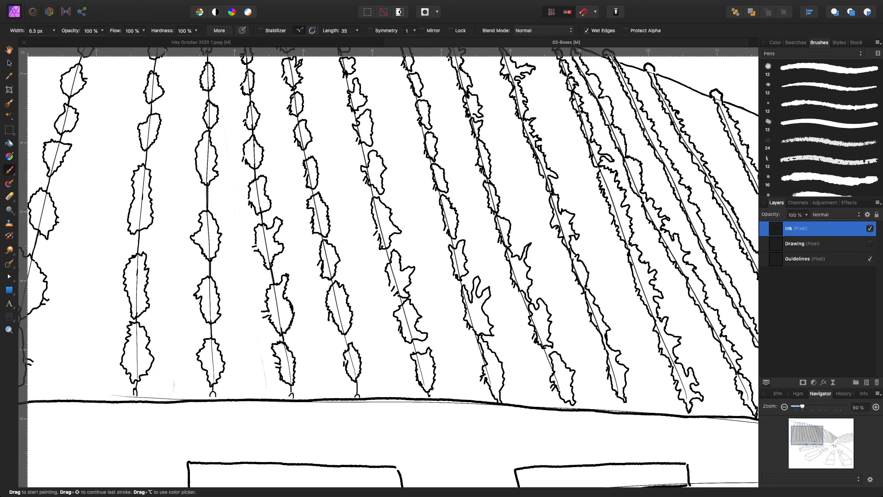
Add the trunk base under the sixth row and ink the trunk segments through the fifth to seventh foliage rows.
drag(424, 385, 428, 396)
key(space)
drag(362, 140, 378, 244)
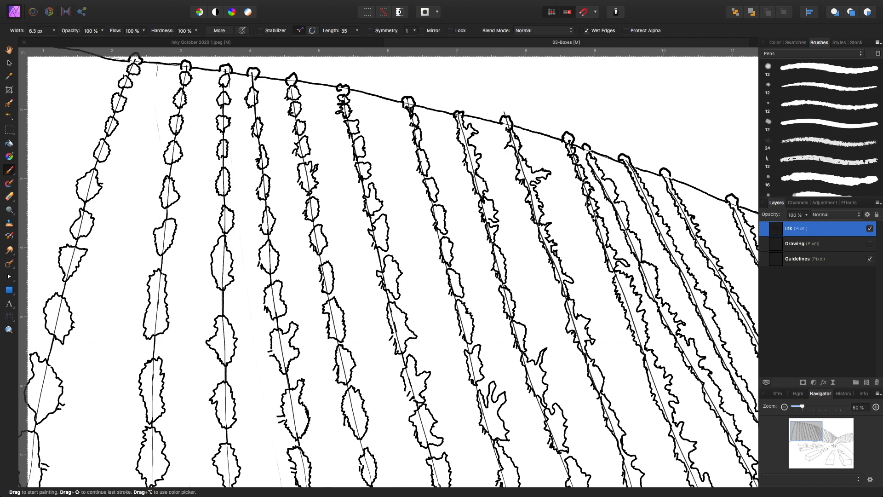
scroll(395, 254, down, 5)
scroll(395, 255, right, 5)
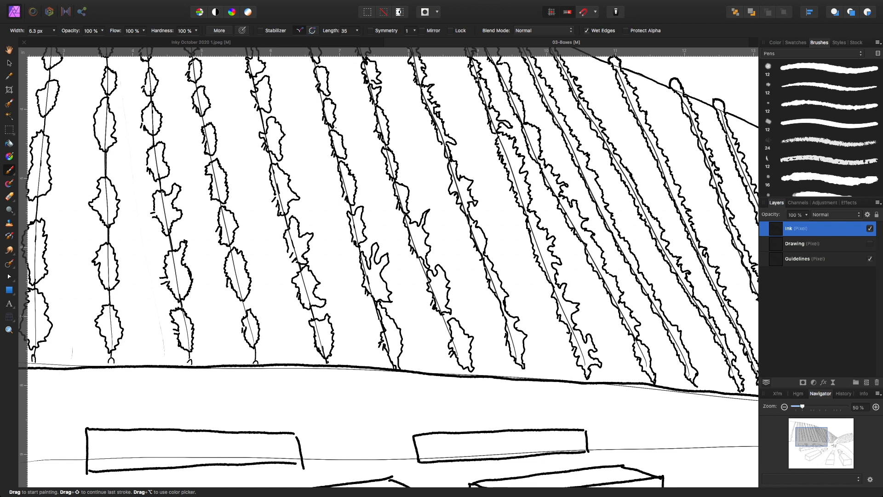
scroll(388, 267, up, 10)
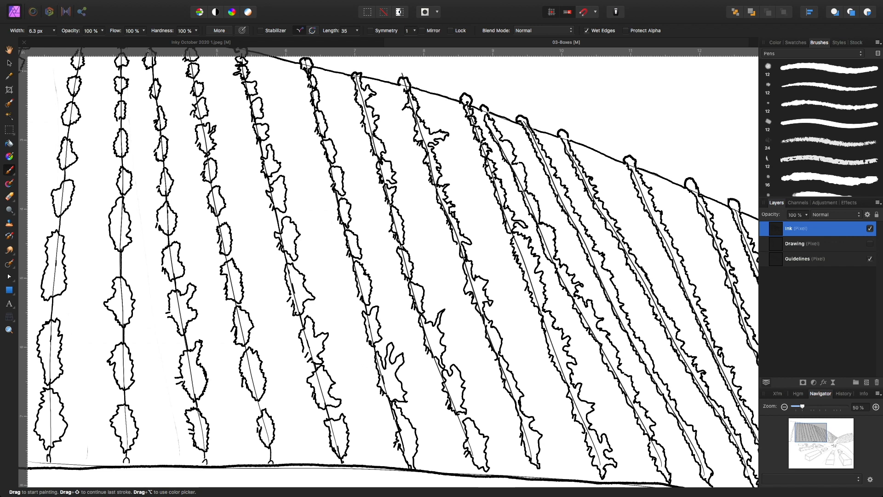
scroll(389, 267, up, 3)
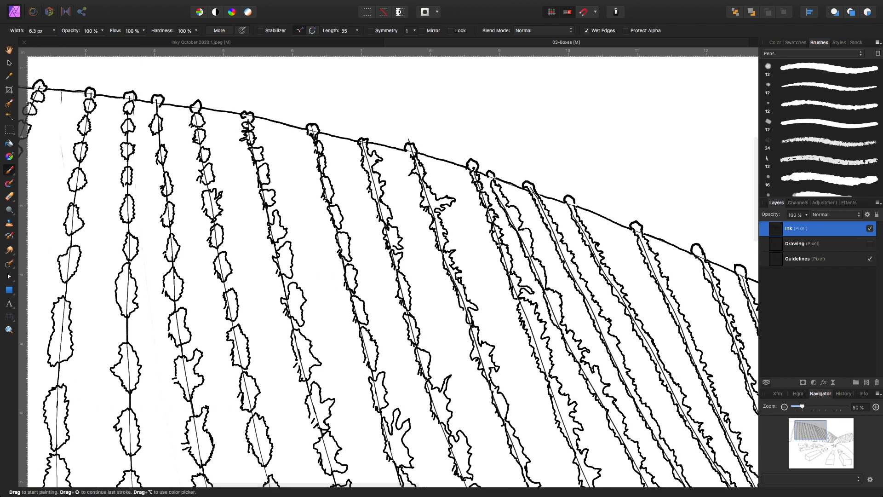
drag(432, 318, 276, 126)
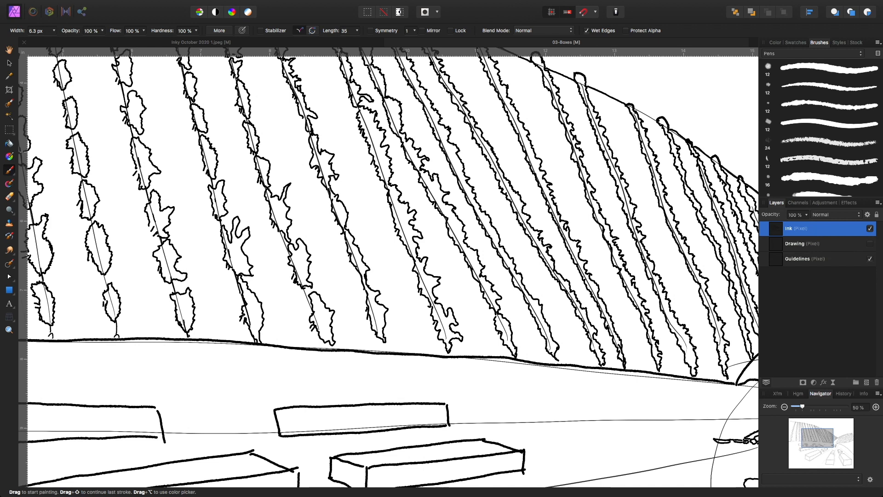
Check the remaining rows beside the digging figures and view the inked trunks with the Guidelines layer hidden, then restore the guidelines.
key(space)
drag(664, 363, 415, 231)
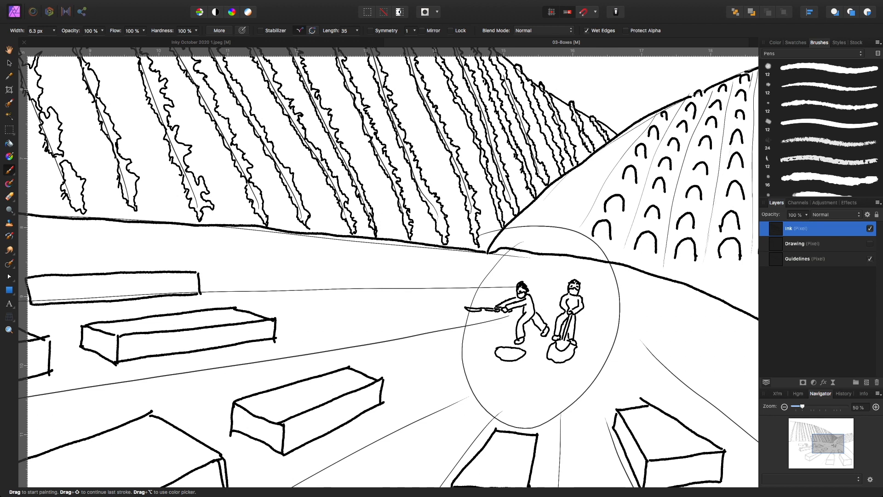
key(space)
mouse_move(349, 221)
mouse_down()
mouse_move(387, 241)
mouse_move(516, 368)
mouse_move(568, 393)
mouse_up()
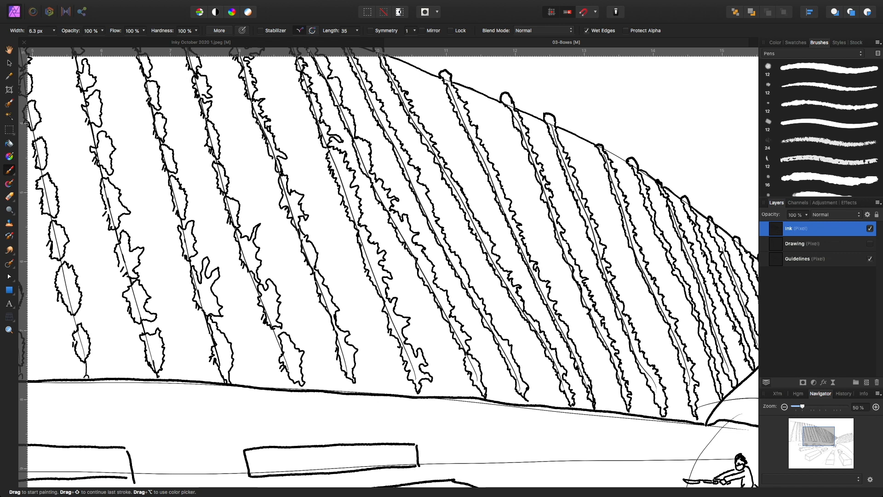
click(870, 258)
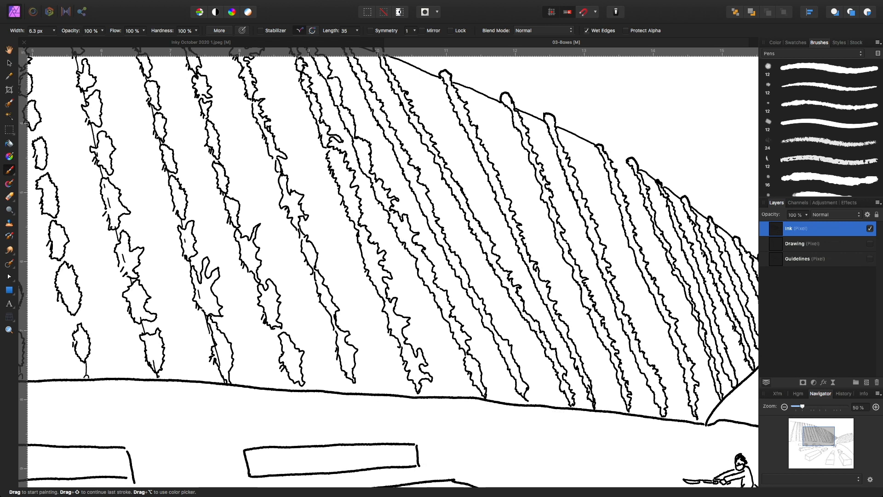
click(869, 258)
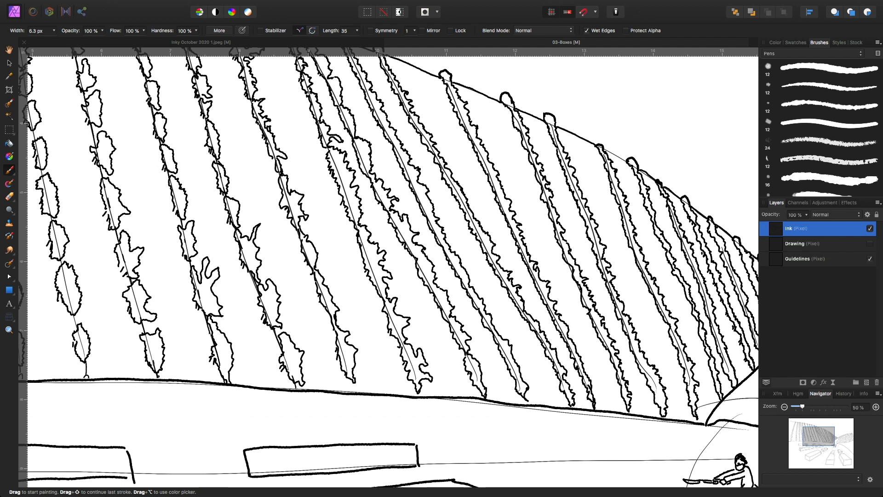
Ink the trunk line of the eighth row up to the ridge and the trunk base of the ninth row.
scroll(389, 267, up, 5)
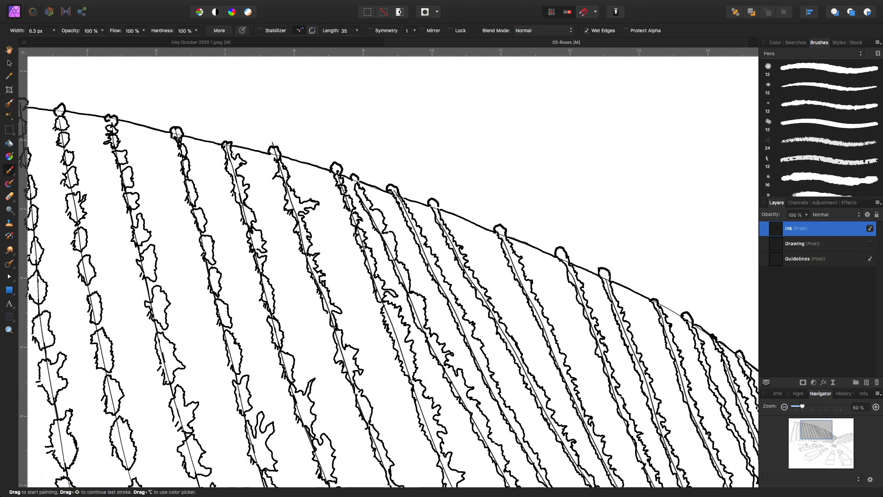
scroll(389, 271, down, 10)
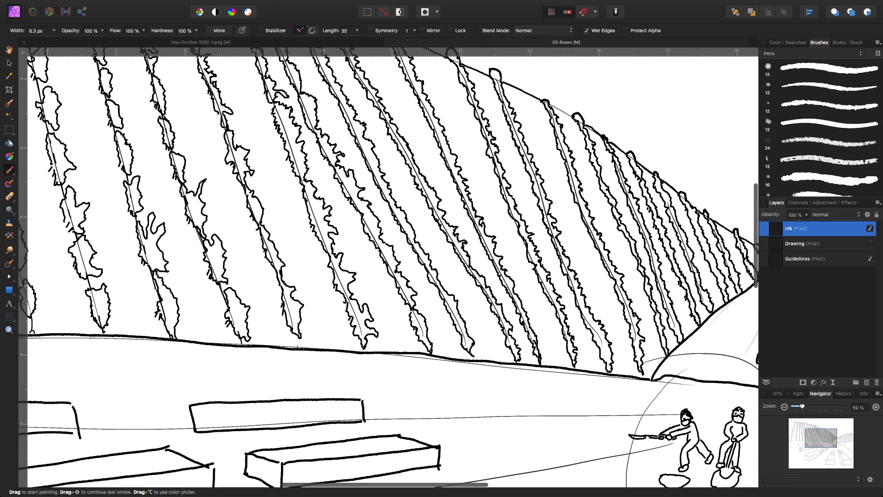
drag(299, 347, 293, 330)
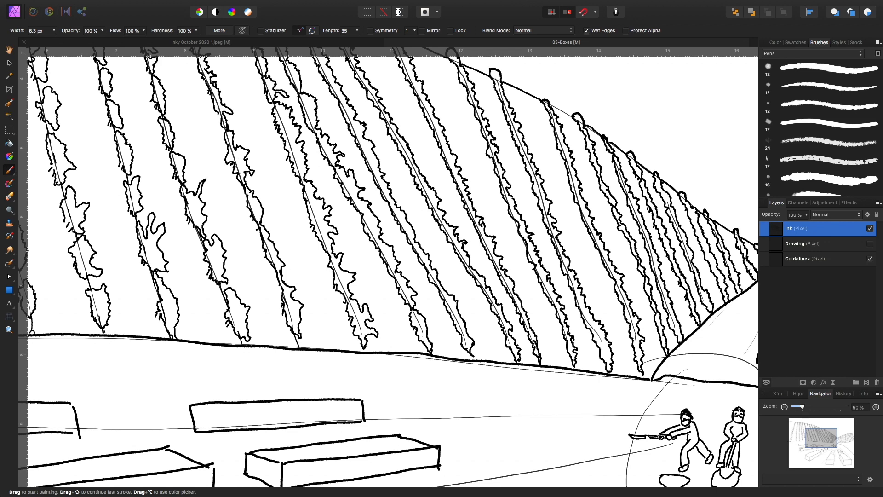
key(space)
drag(237, 160, 267, 267)
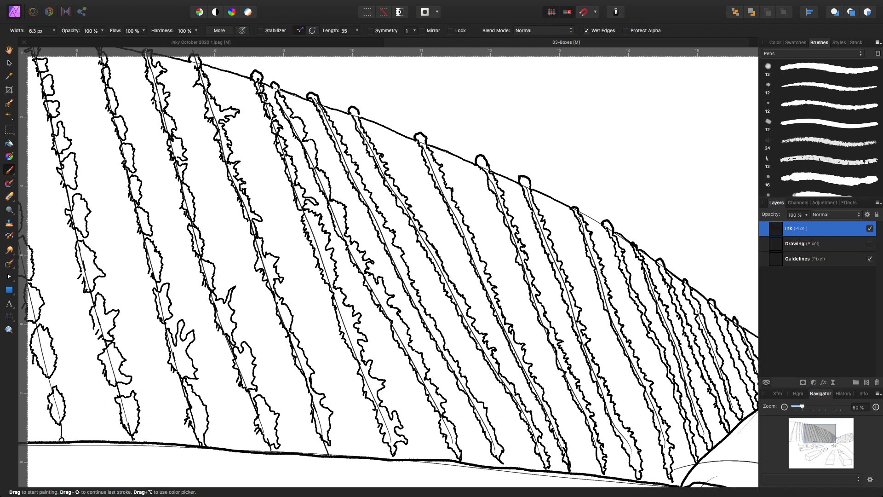
Ink the trunk lines through the ninth and tenth foliage rows, from the hillside's foot up to the ridge.
scroll(389, 267, up, 5)
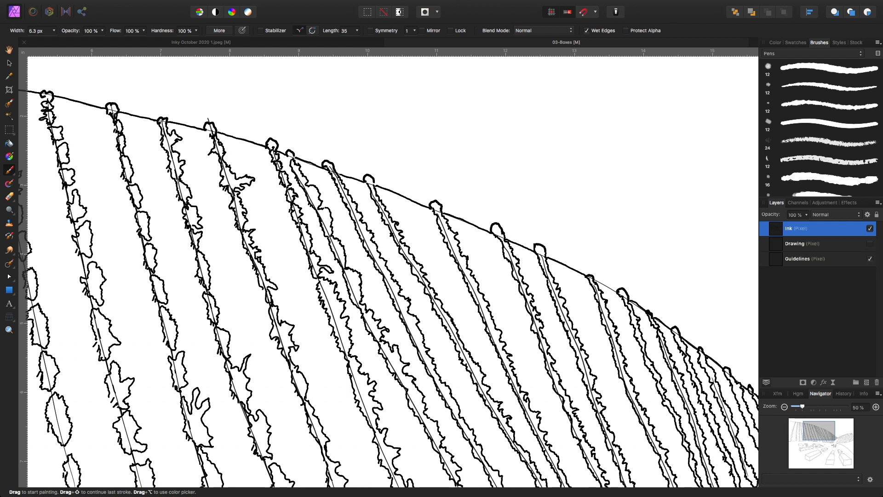
scroll(389, 267, down, 10)
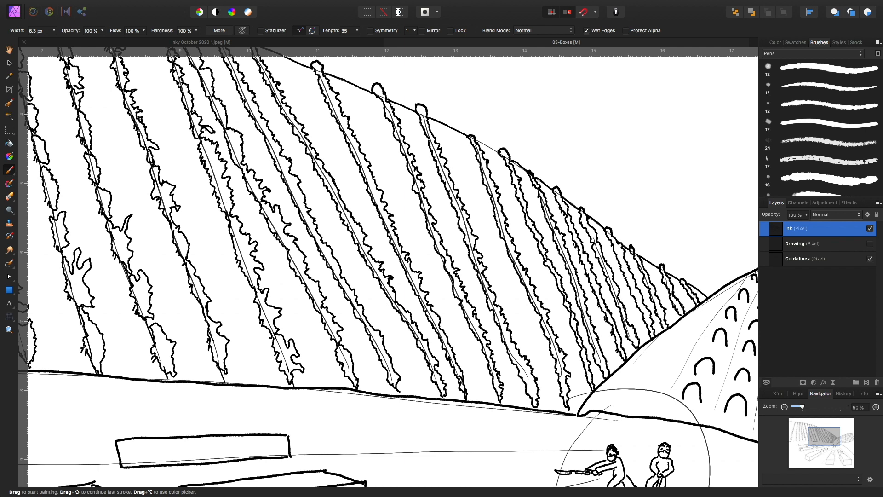
scroll(389, 267, up, 5)
scroll(388, 266, left, 2)
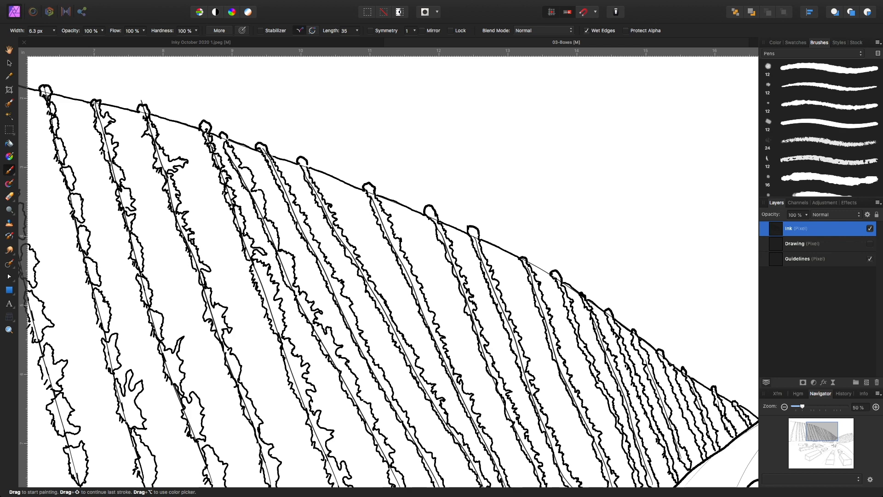
scroll(340, 292, down, 5)
scroll(341, 292, right, 3)
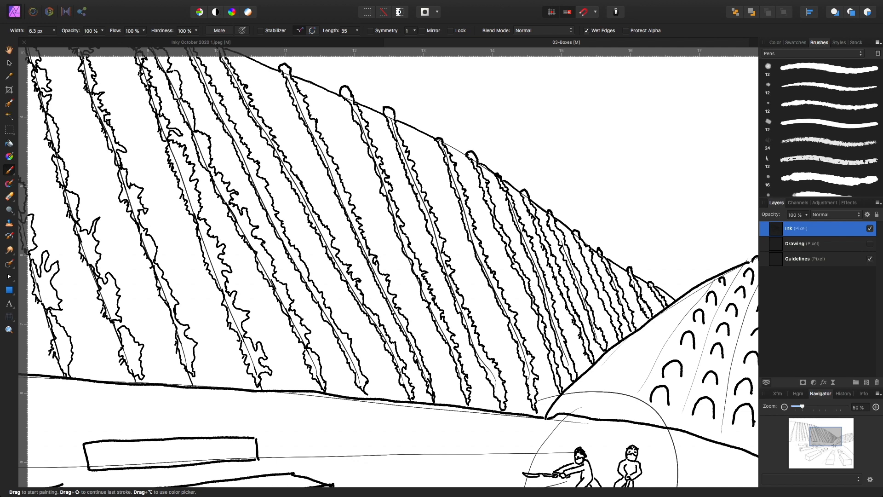
Ink the trunk lines of the next foliage rows across the middle of the hillside, between its foot and the ridge.
scroll(388, 266, up, 5)
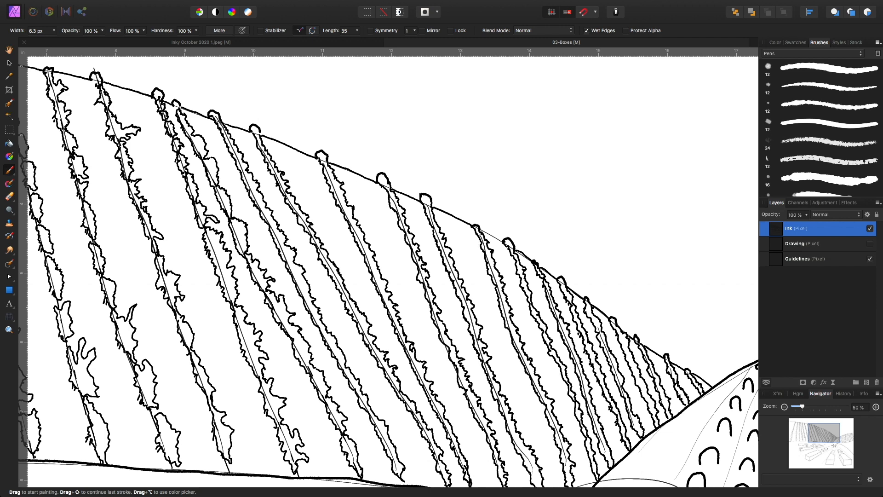
scroll(388, 267, down, 5)
scroll(389, 267, right, 3)
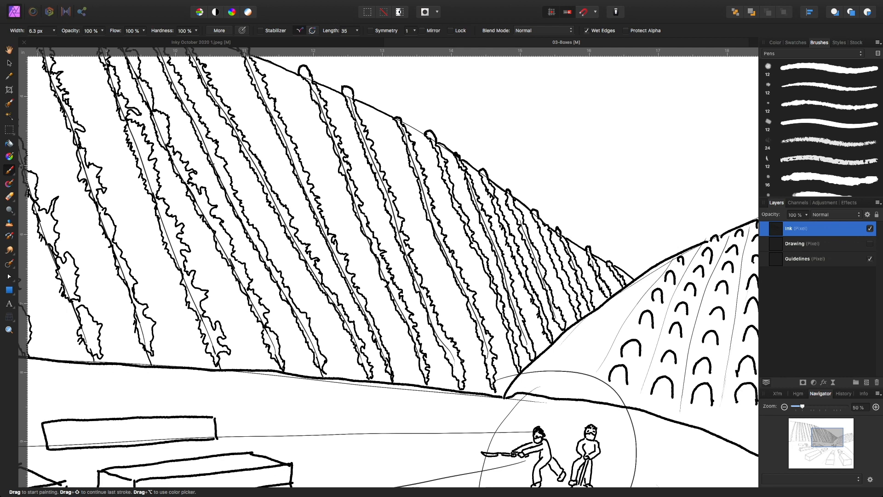
scroll(388, 267, up, 5)
scroll(388, 267, left, 3)
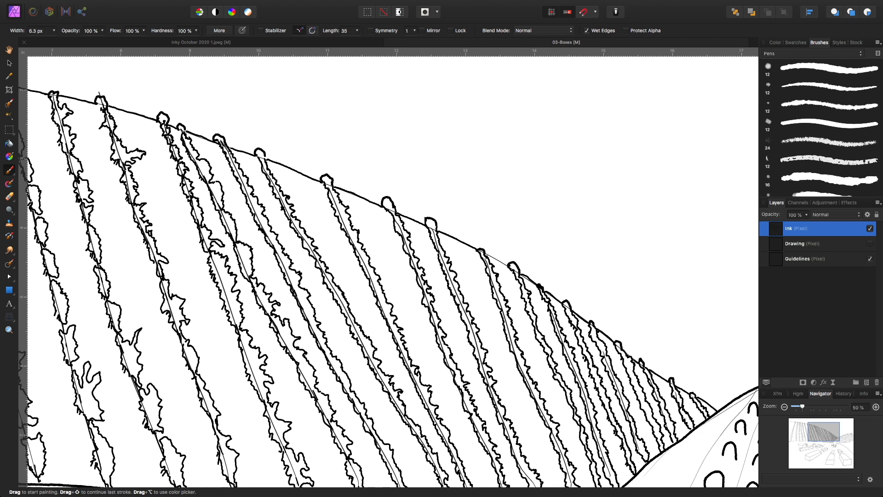
scroll(388, 267, down, 10)
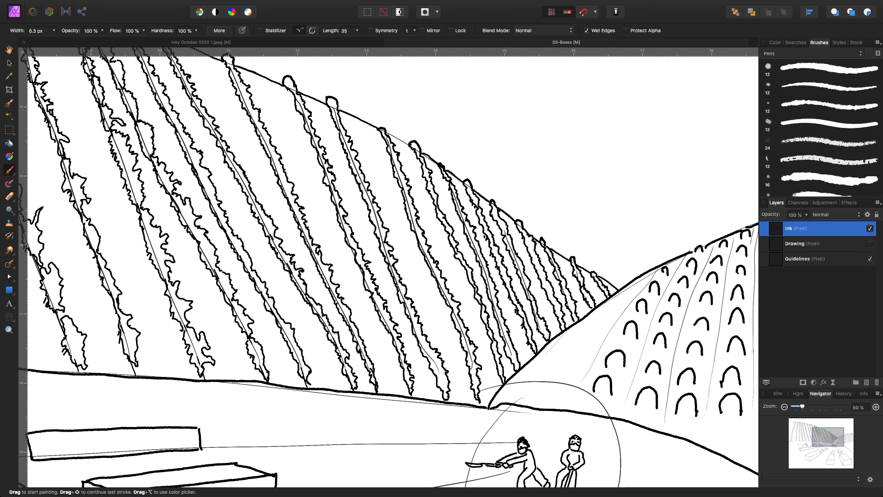
scroll(388, 266, up, 5)
scroll(388, 267, left, 3)
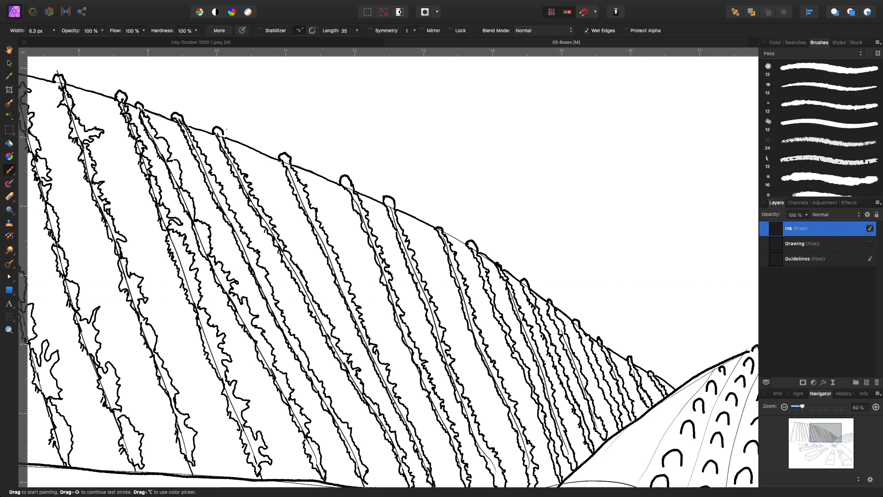
Ink the trunk lines through the remaining closely spaced foliage rows toward the smaller hill, following the guidelines.
scroll(388, 267, down, 5)
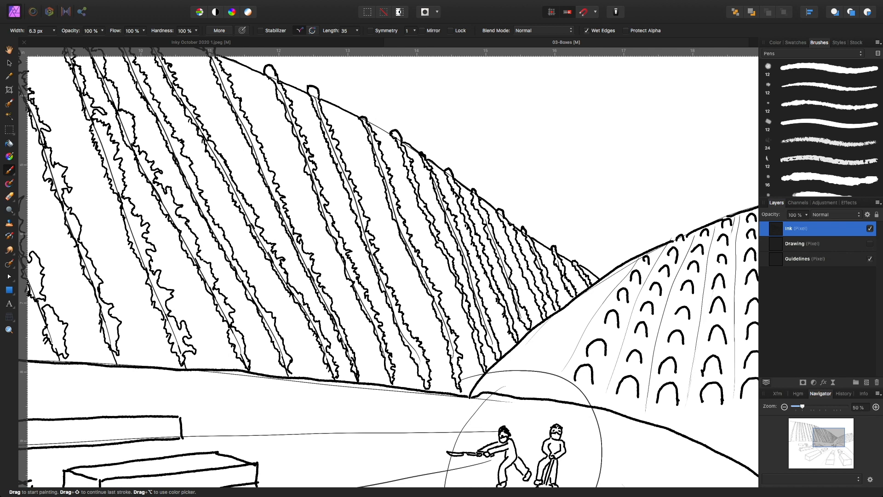
scroll(388, 266, up, 3)
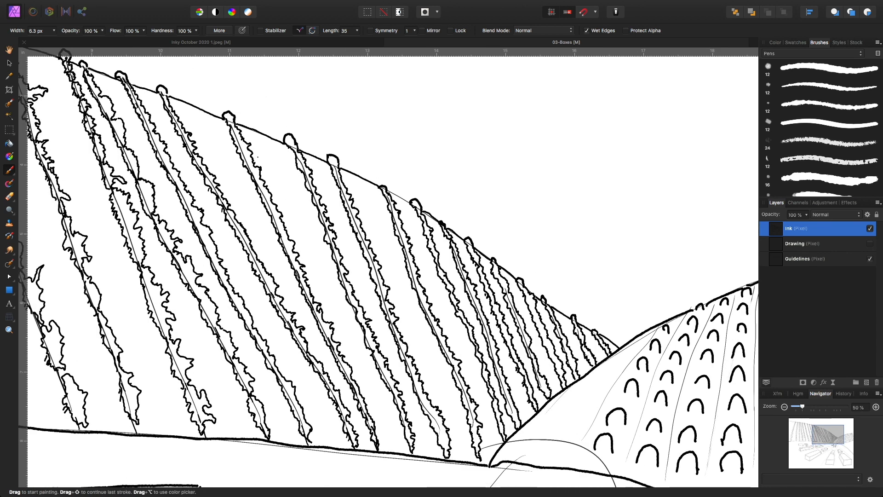
scroll(389, 267, down, 3)
drag(244, 99, 241, 91)
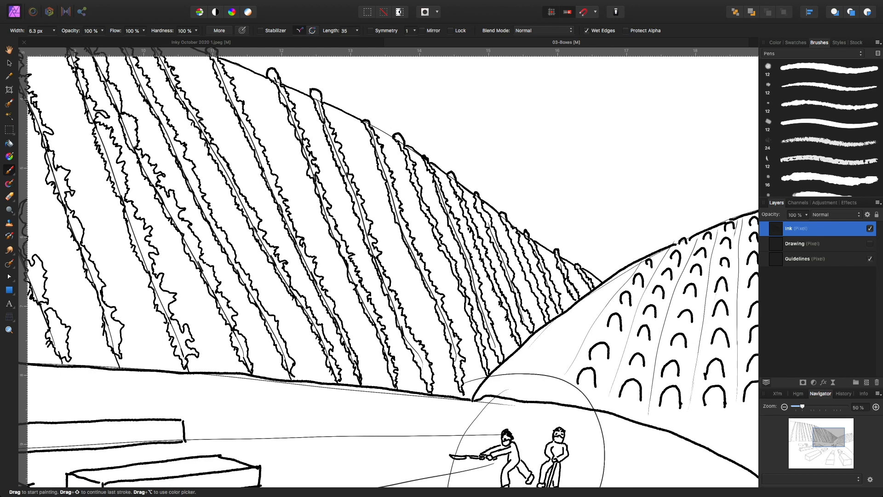
scroll(388, 267, down, 2)
scroll(389, 267, right, 3)
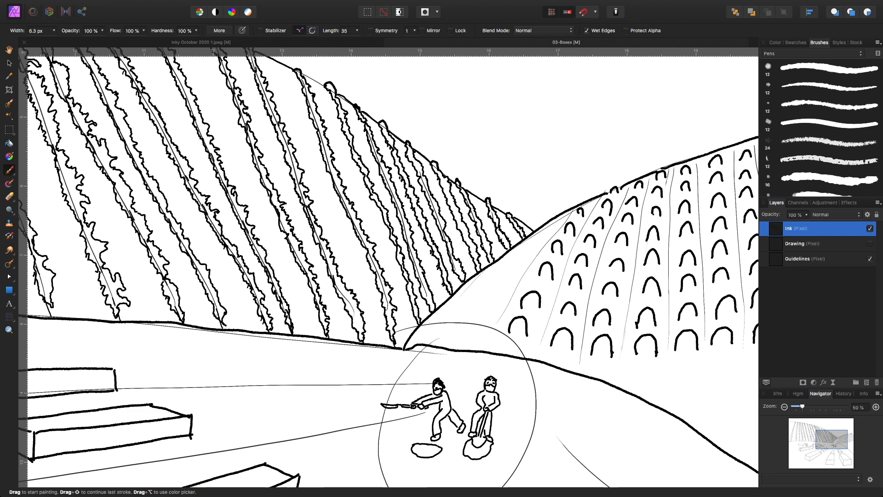
key(space)
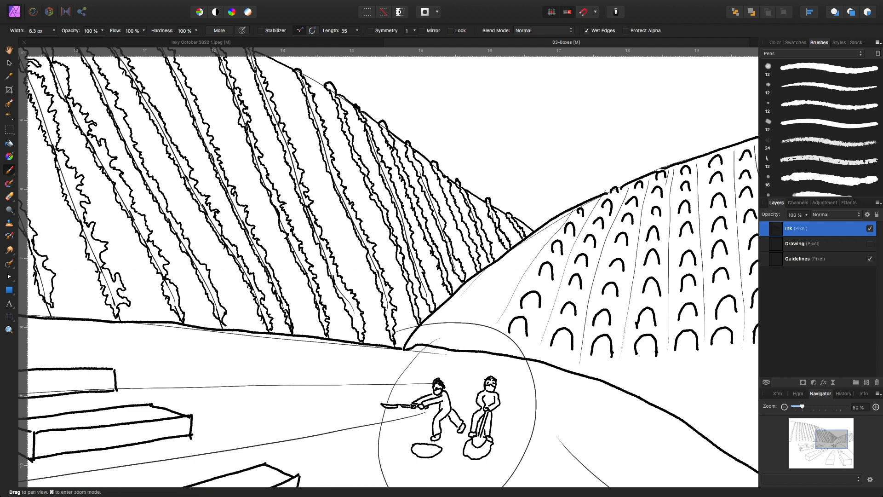
drag(390, 230, 425, 316)
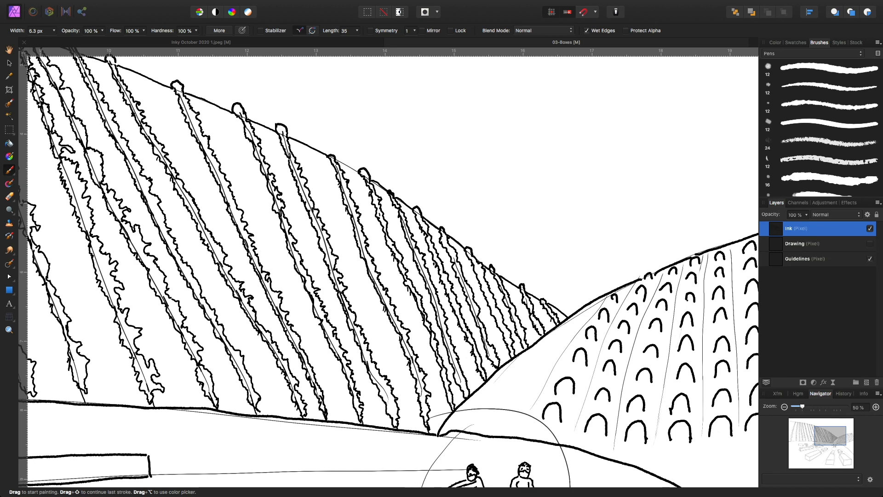
Hide the Guidelines layer, view the whole inked drawing and set the brush width to 5.3 px.
click(869, 258)
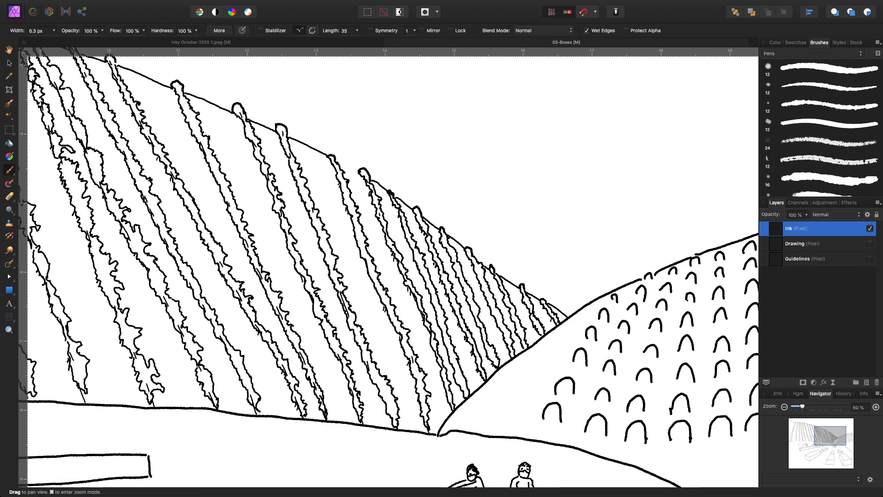
scroll(388, 267, down, 5)
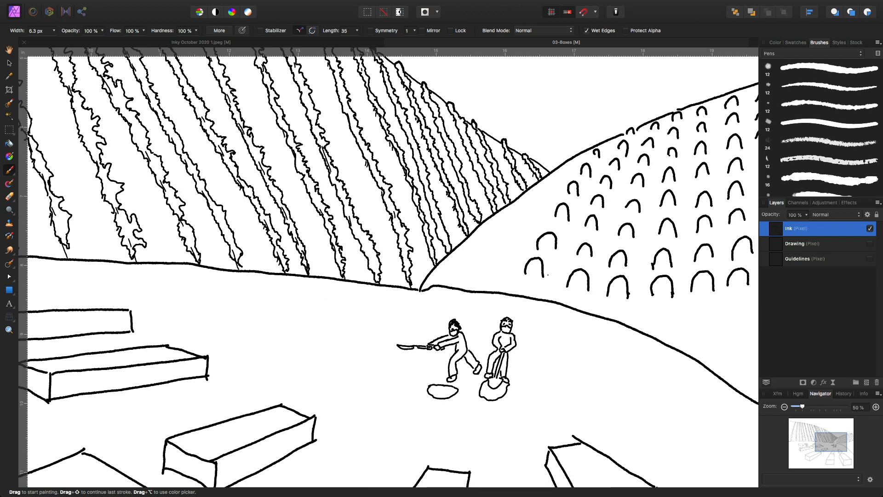
key(super+minus)
key(super+minus)
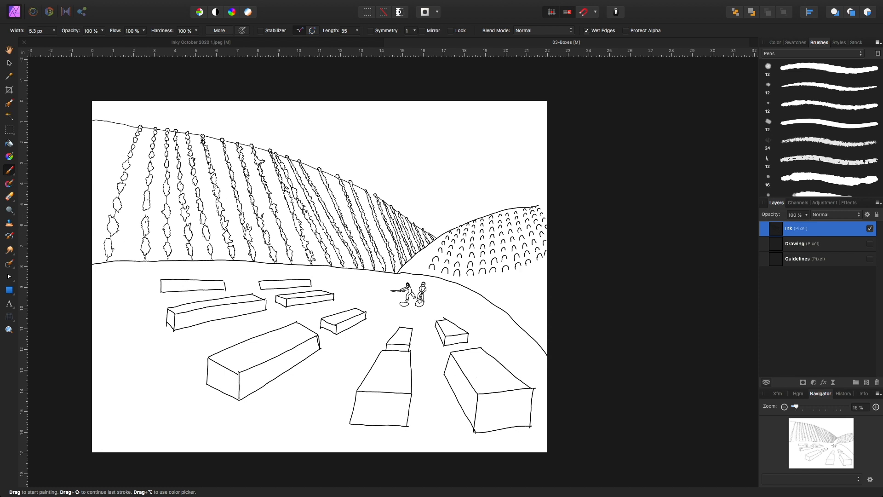
Hatch the narrow side face of the large box nearest the page's right edge with fine, nearly vertical strokes.
key(super+=)
key(super+=)
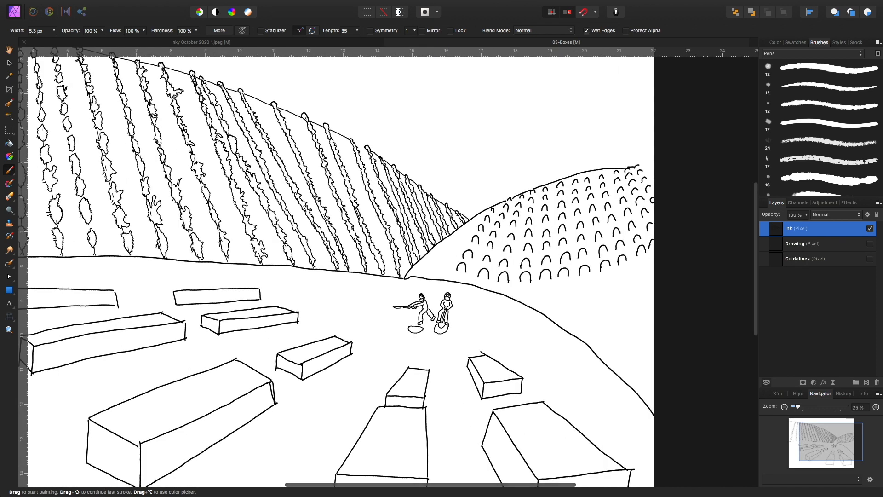
scroll(340, 267, down, 5)
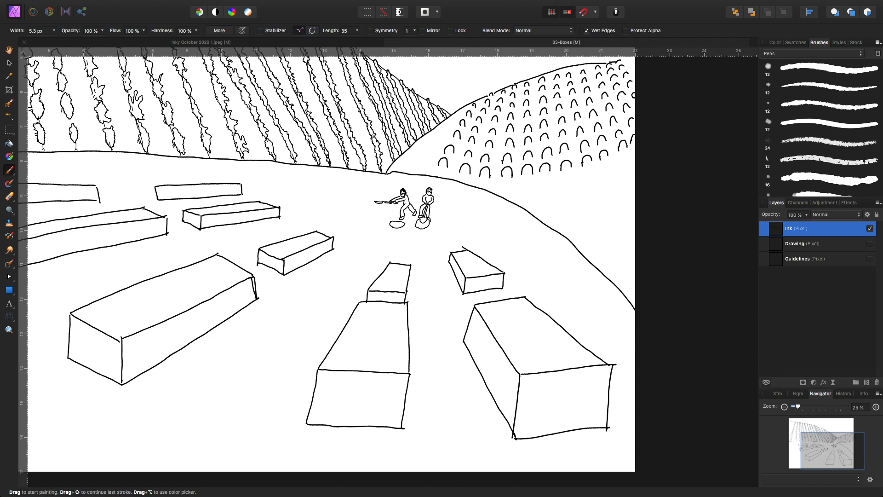
drag(467, 335, 476, 361)
drag(473, 317, 488, 383)
drag(482, 319, 490, 393)
drag(488, 331, 502, 409)
drag(501, 350, 512, 416)
drag(509, 373, 512, 410)
mouse_move(511, 370)
mouse_down()
mouse_move(514, 403)
mouse_move(517, 394)
mouse_up()
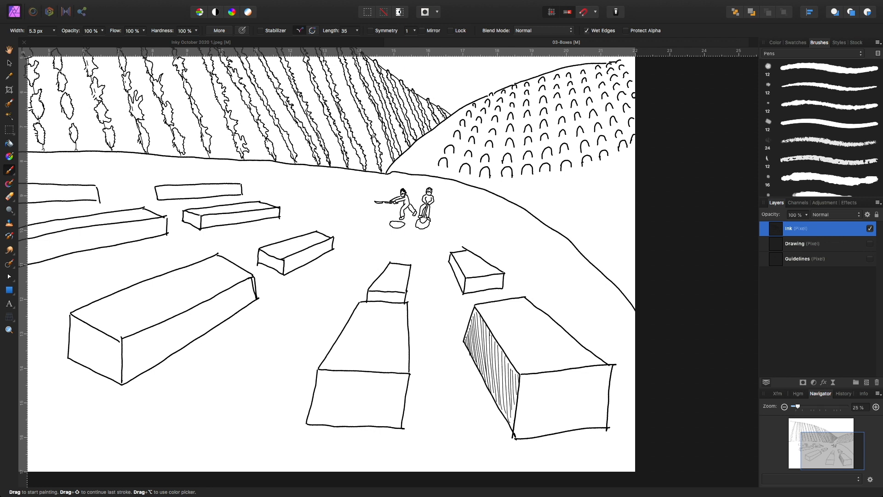
Fill the front face of the same large box with closely spaced, slightly slanted hatching from edge to edge.
mouse_move(516, 428)
mouse_down()
mouse_move(518, 440)
mouse_move(519, 425)
mouse_up()
drag(519, 425, 522, 435)
drag(519, 403, 531, 435)
mouse_move(522, 383)
mouse_down()
mouse_move(534, 435)
mouse_move(536, 428)
mouse_up()
drag(527, 377, 546, 435)
drag(532, 376, 548, 428)
drag(540, 385, 553, 421)
drag(543, 375, 562, 429)
drag(550, 373, 573, 427)
drag(562, 372, 580, 424)
drag(574, 371, 590, 427)
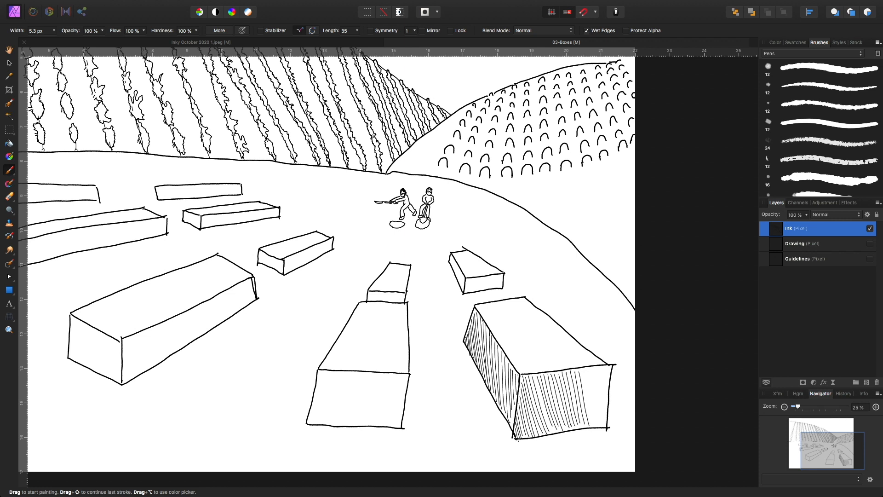
mouse_move(584, 369)
mouse_down()
mouse_move(599, 427)
mouse_move(601, 417)
mouse_up()
mouse_move(594, 368)
mouse_down()
mouse_move(602, 421)
mouse_move(607, 385)
mouse_up()
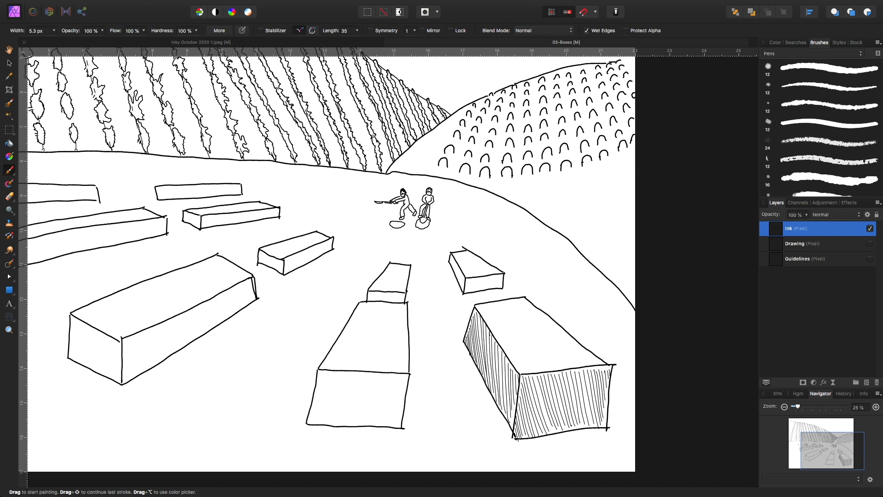
Draw two long lines across the hatched side face and two across the hatched front face, following their edges.
drag(509, 402, 470, 343)
drag(516, 389, 472, 327)
drag(521, 389, 601, 385)
drag(518, 411, 604, 407)
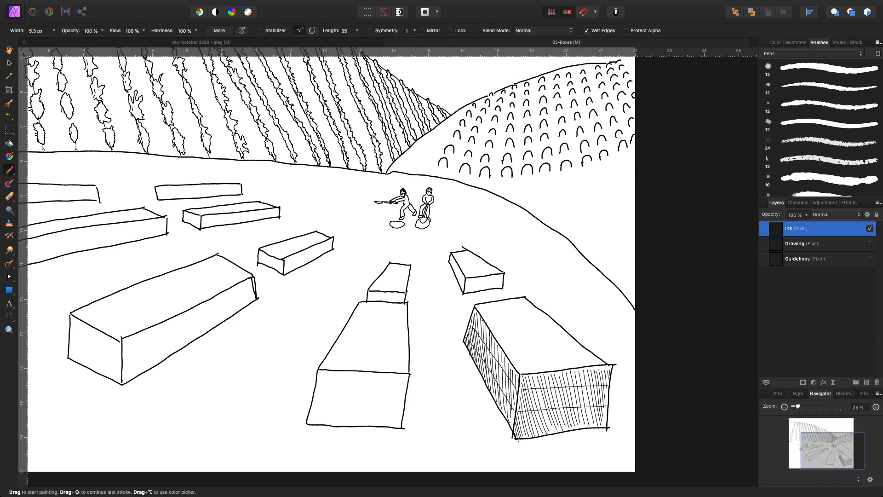
Cross-hatch the large box's front face with wavy horizontal strokes, from its top edge down to its base.
mouse_move(532, 395)
mouse_down()
mouse_move(598, 401)
mouse_move(596, 389)
mouse_up()
mouse_move(520, 419)
mouse_down()
mouse_move(598, 409)
mouse_move(605, 417)
mouse_up()
drag(555, 427, 585, 425)
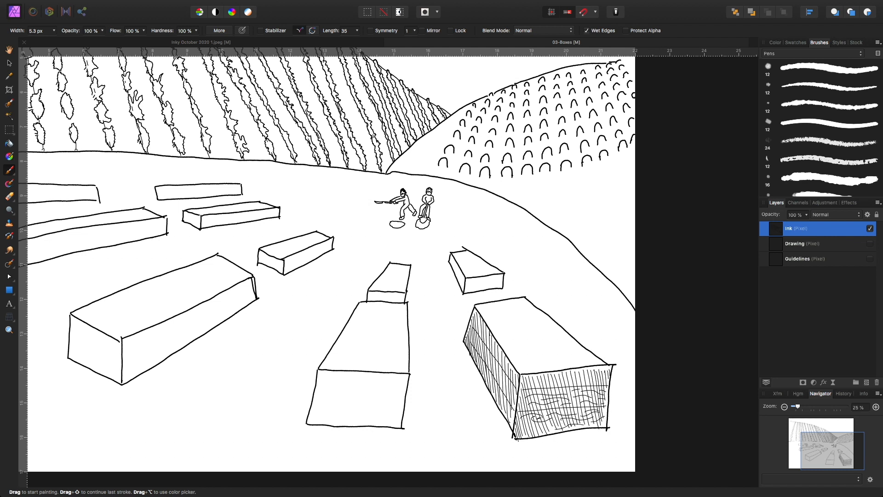
mouse_move(529, 435)
mouse_down()
mouse_move(548, 433)
mouse_move(536, 426)
mouse_up()
drag(525, 386, 558, 381)
drag(570, 376, 602, 375)
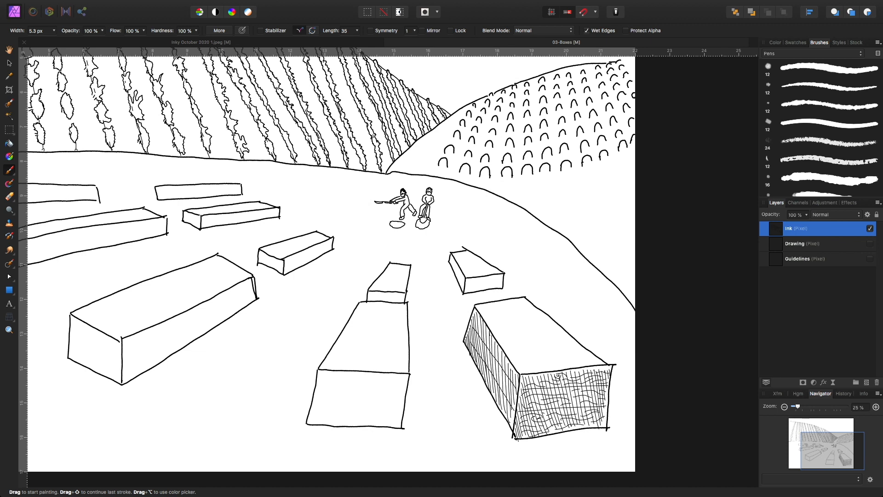
drag(591, 371, 607, 370)
Cross-hatch the large box's side face with short strokes running along its slanted edges to darken it.
drag(502, 409, 511, 416)
drag(487, 381, 511, 412)
mouse_move(485, 374)
mouse_down()
mouse_move(504, 397)
mouse_move(475, 355)
mouse_up()
drag(469, 342, 475, 352)
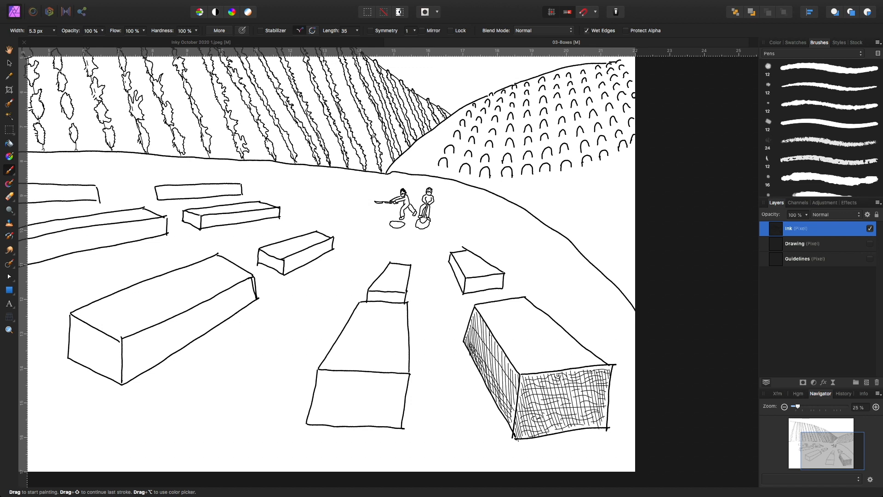
drag(501, 383, 514, 403)
mouse_move(486, 362)
mouse_down()
mouse_move(513, 396)
mouse_move(505, 381)
mouse_up()
mouse_move(485, 355)
mouse_down()
mouse_move(515, 391)
mouse_move(503, 374)
mouse_up()
mouse_move(484, 347)
mouse_down()
mouse_move(494, 359)
mouse_move(479, 347)
mouse_up()
drag(499, 355, 515, 372)
mouse_move(489, 337)
mouse_down()
mouse_move(503, 357)
mouse_move(496, 354)
mouse_up()
mouse_move(475, 323)
mouse_down()
mouse_move(485, 335)
mouse_move(482, 328)
mouse_up()
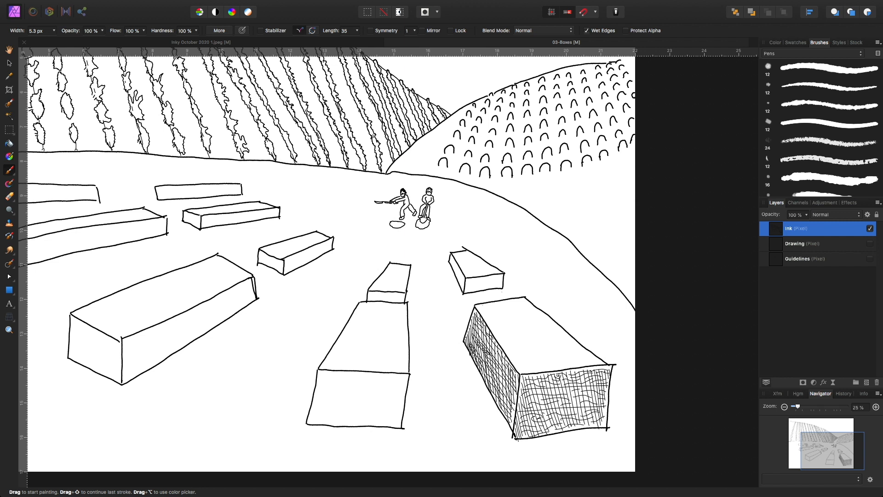
Divide the large box's top face into four planks with three lines running along its length.
drag(489, 302, 534, 369)
drag(513, 298, 560, 369)
drag(525, 298, 573, 359)
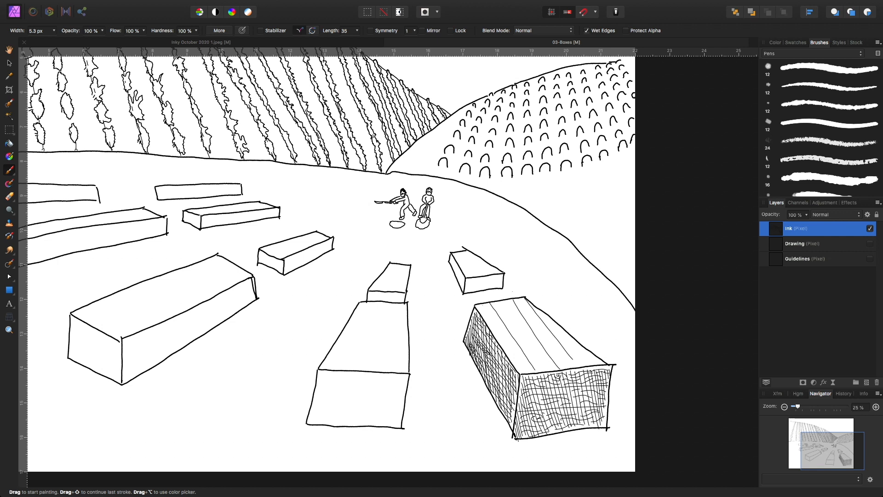
Draw wavy wood grain with small knots along all the planks of the large box's top face.
drag(486, 309, 502, 341)
mouse_move(509, 339)
mouse_down()
mouse_move(522, 370)
mouse_move(539, 369)
mouse_up()
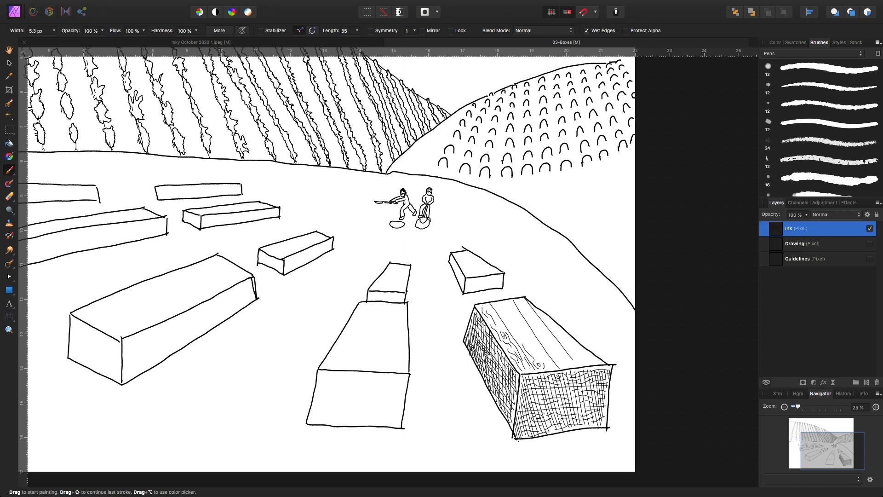
mouse_move(532, 346)
mouse_down()
mouse_move(502, 313)
mouse_move(525, 329)
mouse_move(550, 371)
mouse_up()
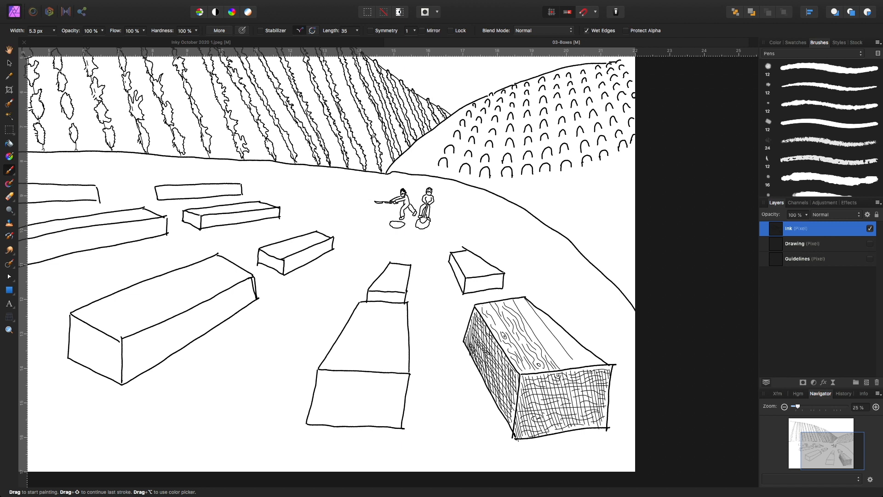
drag(527, 330, 534, 339)
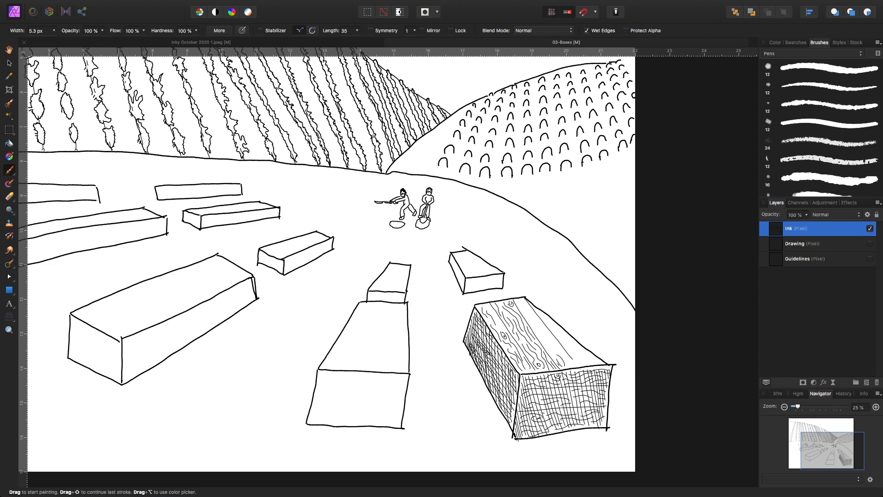
mouse_move(552, 346)
mouse_down()
mouse_move(562, 357)
mouse_move(521, 303)
mouse_up()
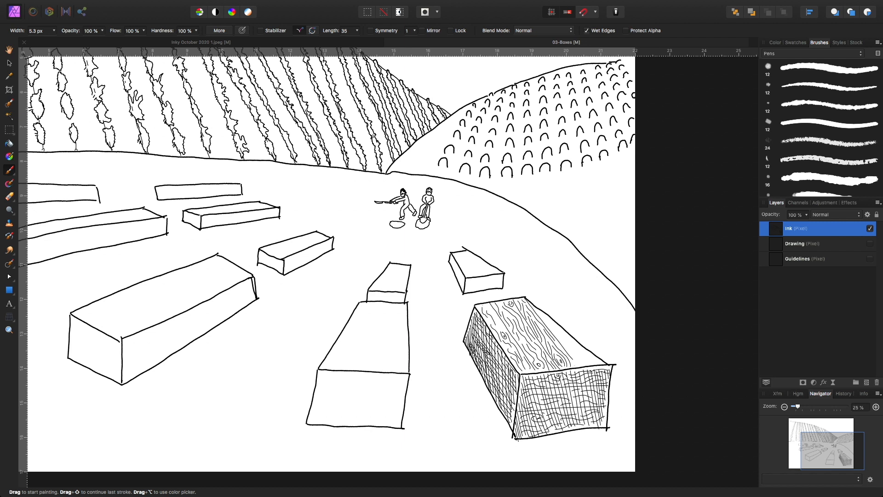
drag(581, 360, 549, 322)
drag(592, 362, 559, 326)
Divide the top face of the large central box into four planks with three lines converging toward the back.
drag(340, 369, 367, 302)
drag(363, 370, 375, 303)
drag(387, 370, 392, 305)
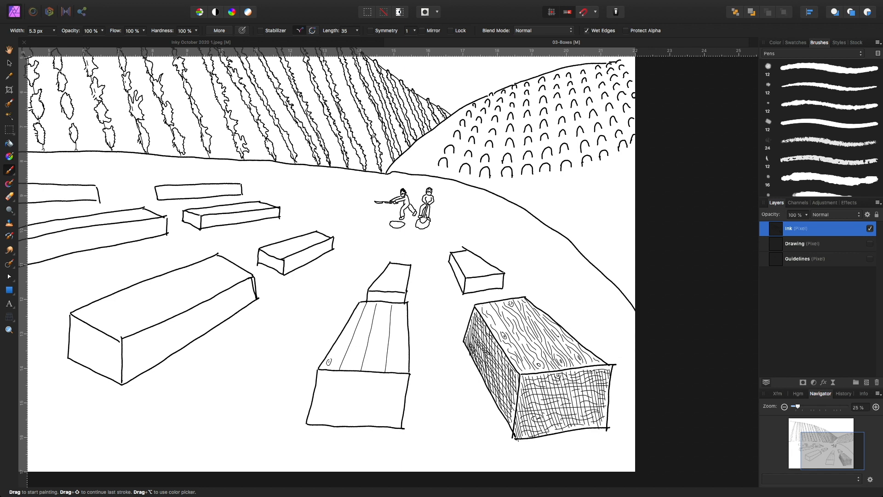
Fill the planks on the large central box's top face with wavy wood grain and small knots.
drag(336, 364, 340, 351)
drag(331, 356, 355, 315)
drag(349, 357, 359, 329)
drag(352, 365, 367, 304)
drag(359, 357, 373, 310)
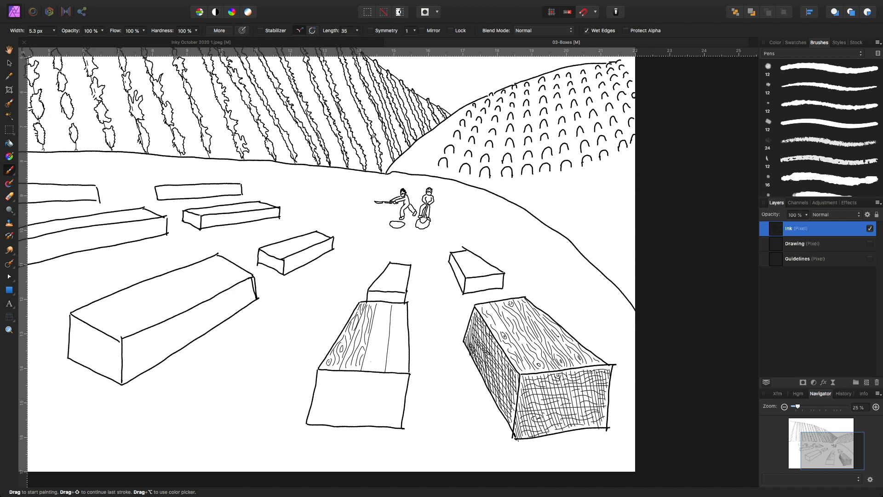
mouse_move(369, 366)
mouse_down()
mouse_move(376, 339)
mouse_move(378, 354)
mouse_move(376, 322)
mouse_up()
drag(386, 364, 383, 309)
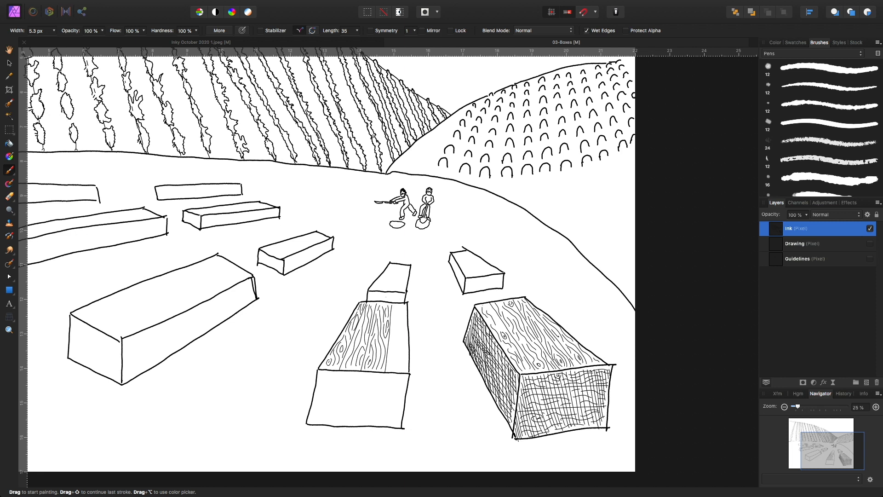
drag(390, 365, 397, 309)
mouse_move(402, 371)
mouse_down()
mouse_move(399, 309)
mouse_move(393, 316)
mouse_up()
drag(404, 371, 404, 316)
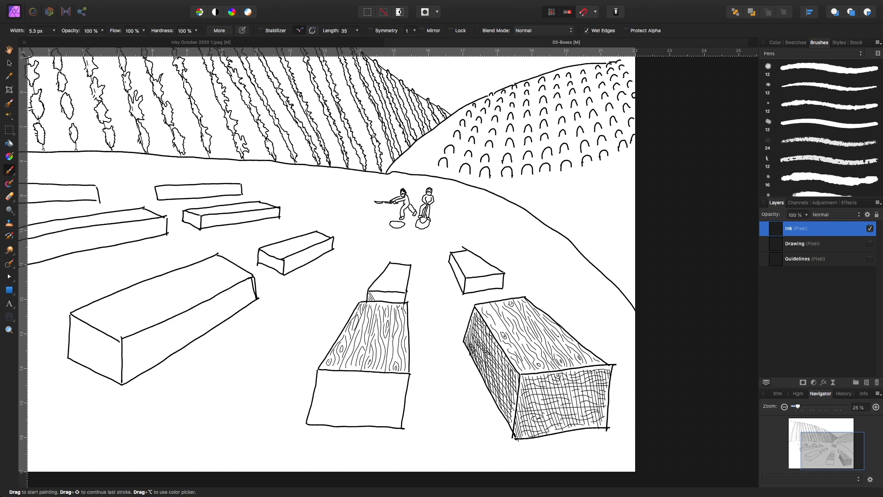
Hatch the front faces of the small and large central boxes with parallel diagonal lines.
drag(381, 292, 395, 302)
drag(309, 412, 316, 424)
mouse_move(311, 410)
mouse_down()
mouse_move(320, 425)
mouse_move(335, 422)
mouse_up()
drag(314, 389, 340, 425)
drag(322, 390, 345, 423)
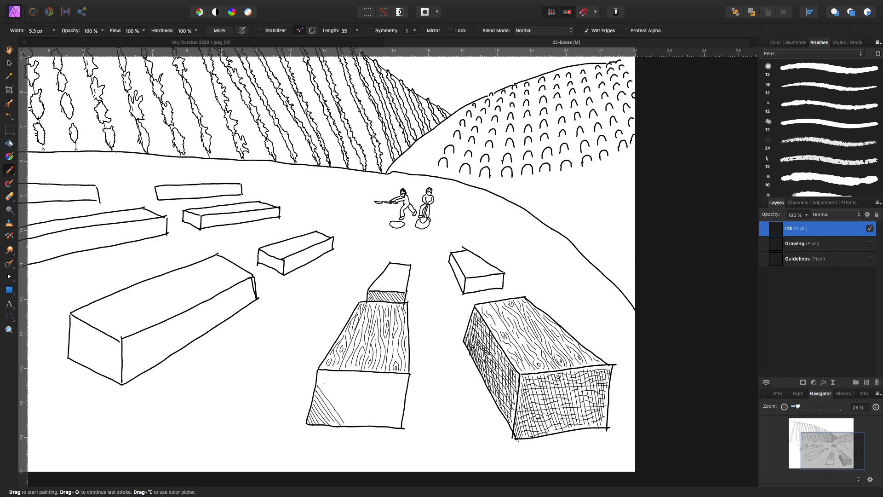
drag(318, 380, 350, 425)
drag(319, 374, 349, 418)
drag(320, 371, 362, 427)
drag(325, 370, 367, 425)
drag(334, 373, 374, 424)
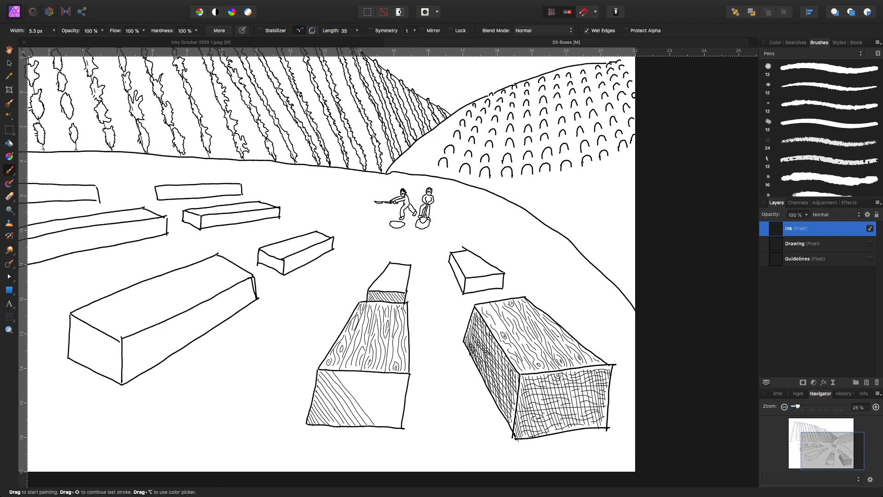
drag(336, 370, 386, 426)
drag(349, 372, 392, 426)
drag(356, 372, 396, 426)
drag(363, 372, 396, 420)
drag(367, 372, 399, 420)
mouse_move(373, 372)
mouse_down()
mouse_move(402, 416)
mouse_move(386, 384)
mouse_move(403, 402)
mouse_up()
mouse_move(387, 373)
mouse_down()
mouse_move(403, 396)
mouse_move(404, 385)
mouse_up()
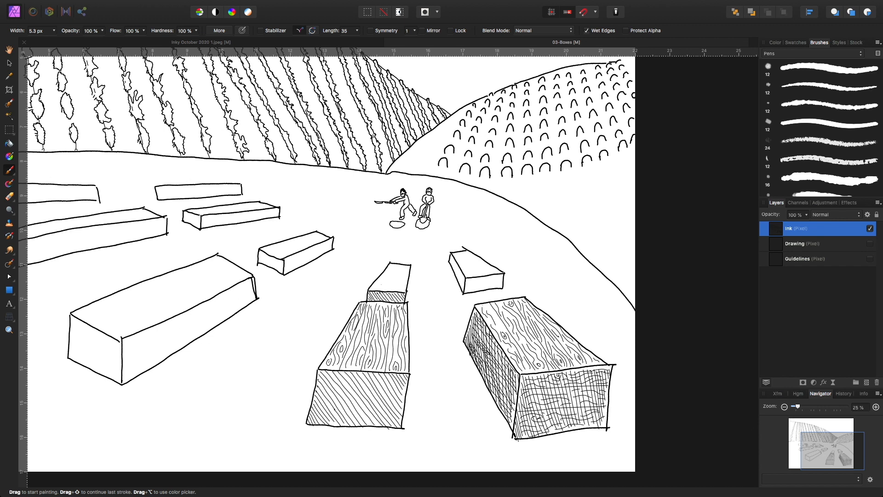
Draw wood grain lines running lengthwise over the top face of the small central box.
mouse_move(390, 266)
mouse_down()
mouse_move(383, 279)
mouse_move(395, 291)
mouse_up()
mouse_move(389, 273)
mouse_down()
mouse_move(380, 288)
mouse_move(393, 281)
mouse_up()
drag(406, 265, 404, 280)
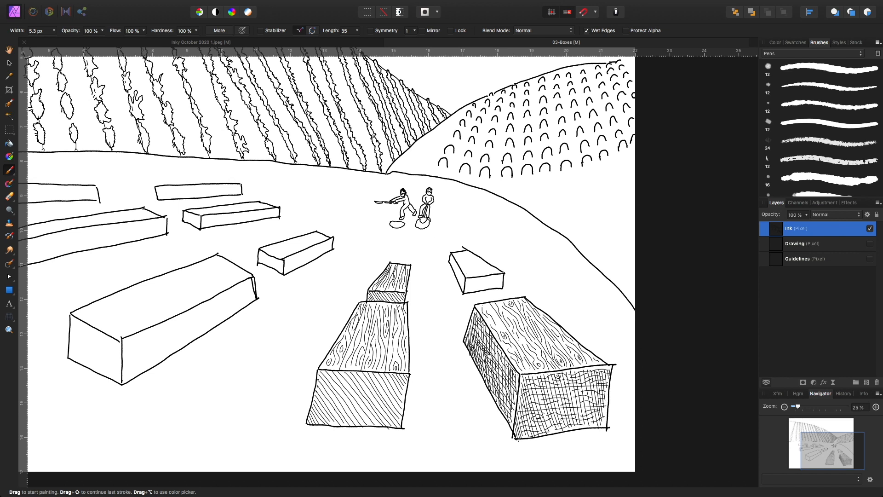
Draw plank lines on the small box behind the large right-hand box, and divide the large central box's front face into three planks.
drag(472, 276, 463, 250)
drag(493, 275, 468, 251)
drag(455, 270, 464, 287)
mouse_move(451, 258)
mouse_down()
mouse_move(459, 276)
mouse_move(498, 285)
mouse_up()
drag(319, 383, 407, 389)
drag(311, 403, 404, 407)
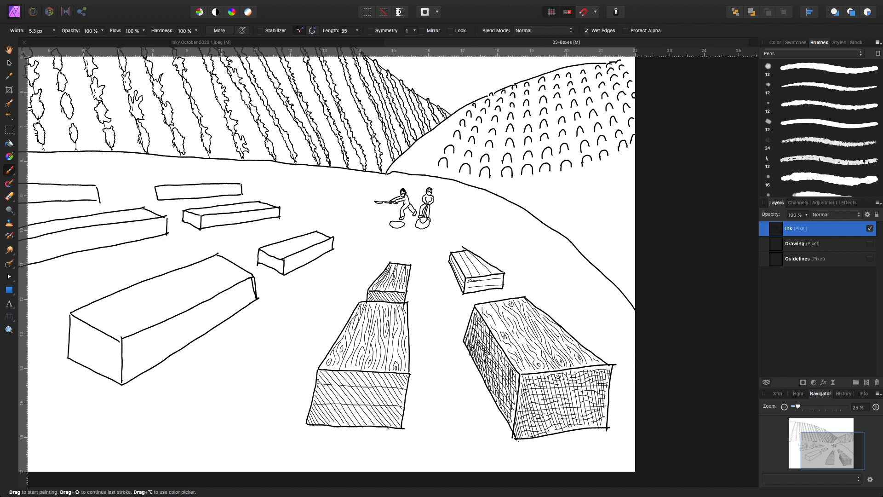
Cross-hatch the front of the small box behind the large right-hand box and fill its top with wood grain.
drag(472, 279, 466, 290)
drag(476, 278, 474, 292)
mouse_move(482, 277)
mouse_down()
mouse_move(476, 291)
mouse_move(485, 289)
mouse_up()
mouse_move(494, 276)
mouse_down()
mouse_move(492, 287)
mouse_move(483, 283)
mouse_up()
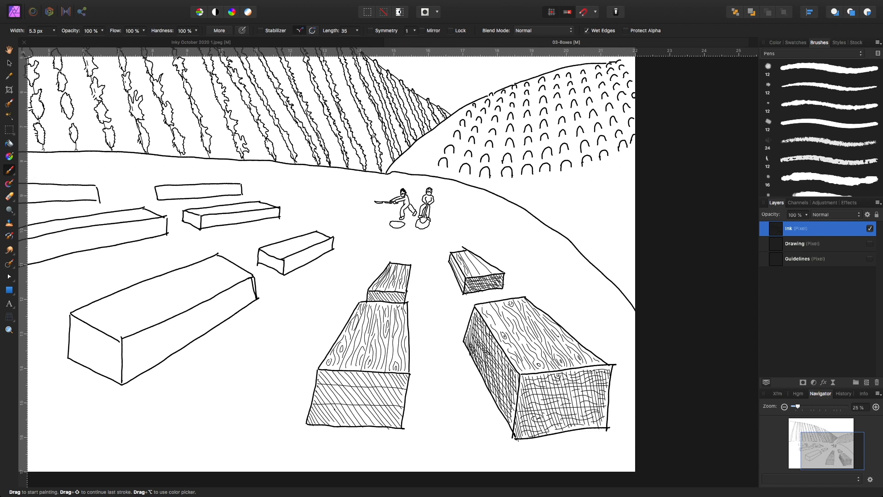
drag(482, 272, 476, 264)
Cross-hatch the small central box's front face and the uppermost plank of the large central box's front face.
drag(368, 296, 401, 298)
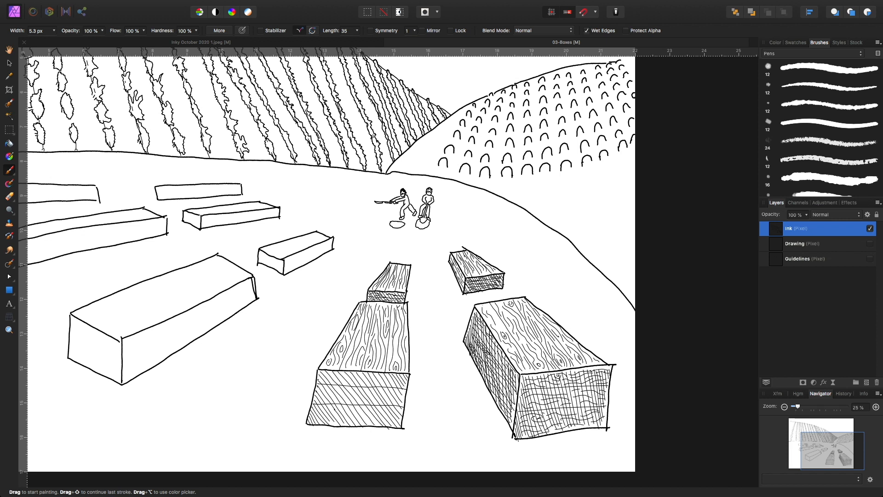
mouse_move(323, 377)
mouse_down()
mouse_move(350, 382)
mouse_move(355, 372)
mouse_move(367, 378)
mouse_move(355, 384)
mouse_move(396, 384)
mouse_up()
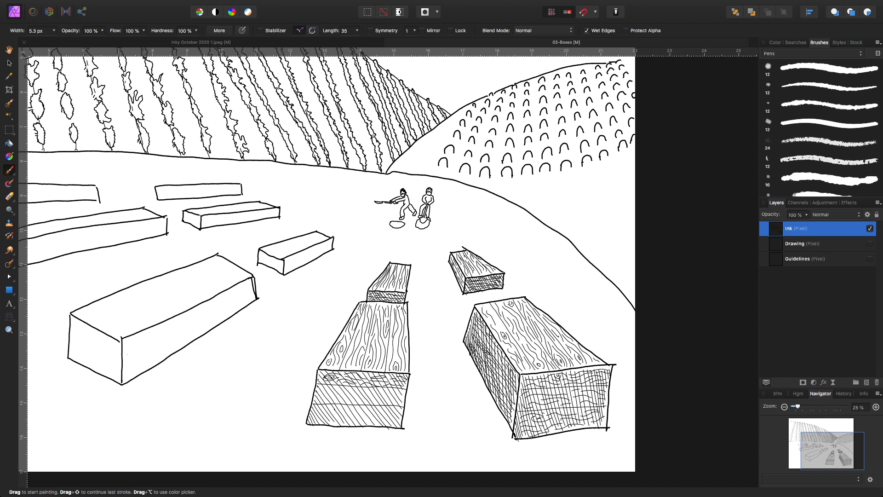
Divide the large left-hand box's long side into three planks and fill them with wavy wood grain.
drag(125, 352, 251, 286)
drag(124, 370, 253, 294)
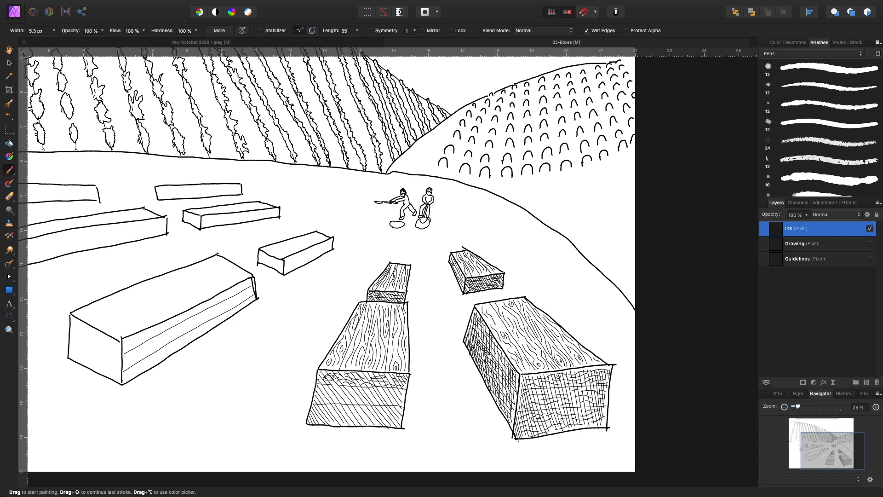
mouse_move(138, 338)
mouse_down()
mouse_move(127, 343)
mouse_move(139, 346)
mouse_move(250, 282)
mouse_up()
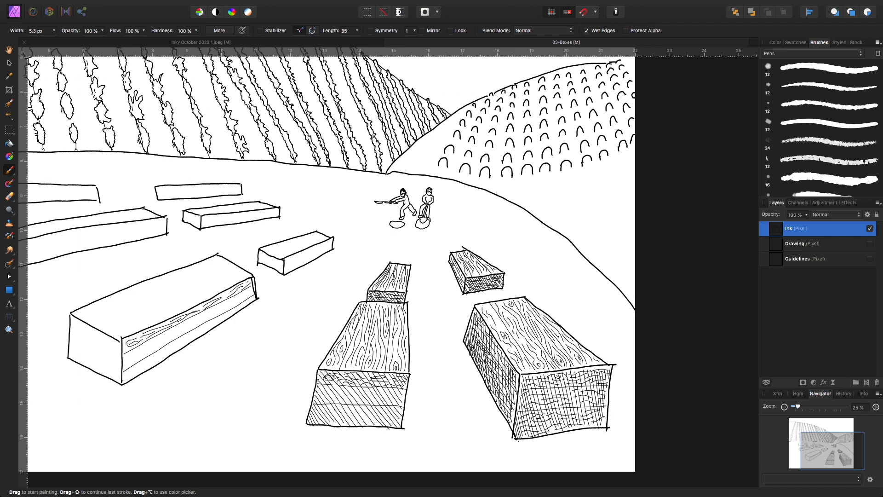
drag(128, 355, 140, 350)
drag(146, 349, 220, 312)
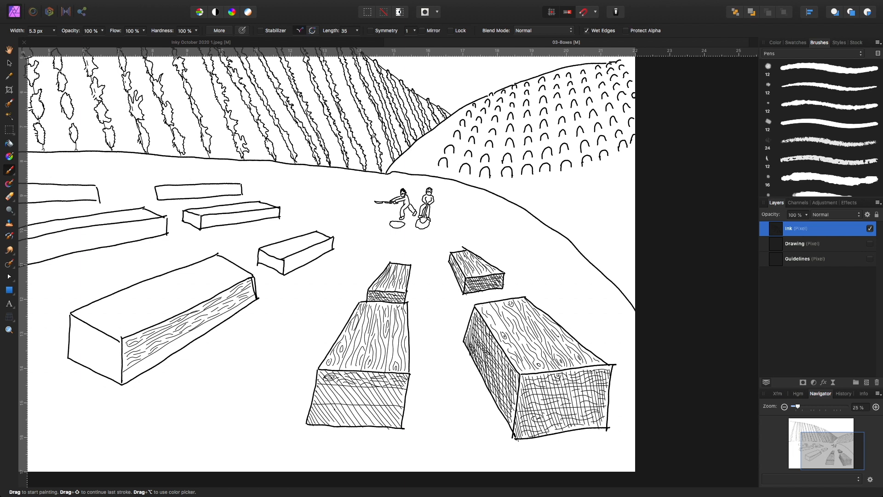
drag(126, 374, 161, 356)
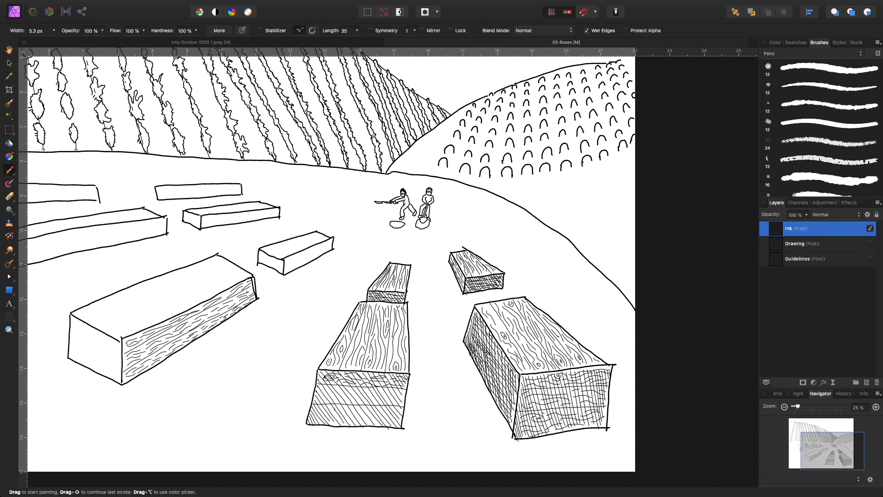
Divide the large left-hand box's end face into three planks and fill them with wood grain and small knots.
drag(120, 356, 70, 329)
drag(111, 368, 69, 349)
drag(87, 330, 109, 345)
mouse_move(89, 329)
mouse_down()
mouse_move(104, 335)
mouse_move(91, 347)
mouse_up()
mouse_move(90, 347)
mouse_down()
mouse_move(101, 354)
mouse_move(79, 343)
mouse_up()
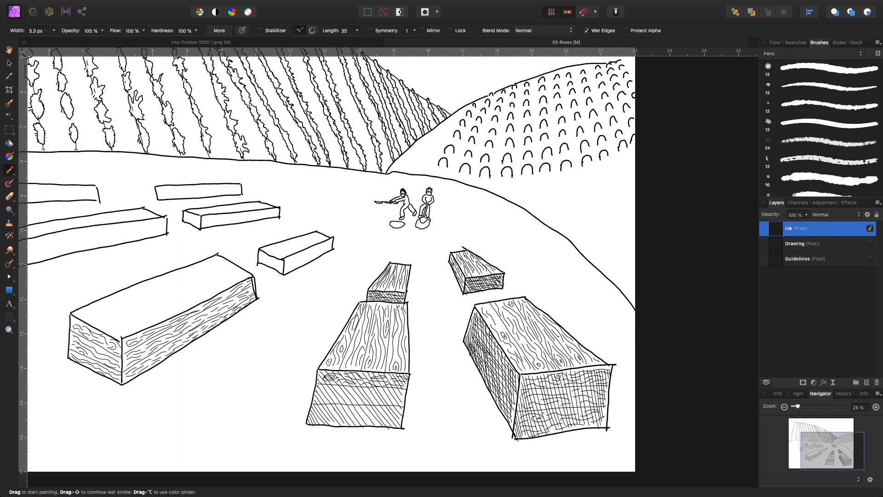
Shade the large left-hand box's end face with diagonal hatching across the wood grain.
drag(69, 349, 75, 361)
drag(70, 345, 86, 366)
mouse_move(71, 324)
mouse_down()
mouse_move(93, 371)
mouse_move(88, 352)
mouse_up()
drag(87, 352, 97, 373)
mouse_move(77, 319)
mouse_down()
mouse_move(101, 374)
mouse_move(97, 359)
mouse_up()
drag(95, 357, 105, 374)
mouse_move(86, 322)
mouse_down()
mouse_move(108, 376)
mouse_move(105, 358)
mouse_up()
drag(104, 357, 113, 377)
drag(95, 328, 109, 358)
drag(107, 358, 117, 379)
drag(101, 331, 113, 358)
drag(112, 358, 118, 375)
mouse_move(104, 334)
mouse_down()
mouse_move(120, 371)
mouse_move(121, 353)
mouse_up()
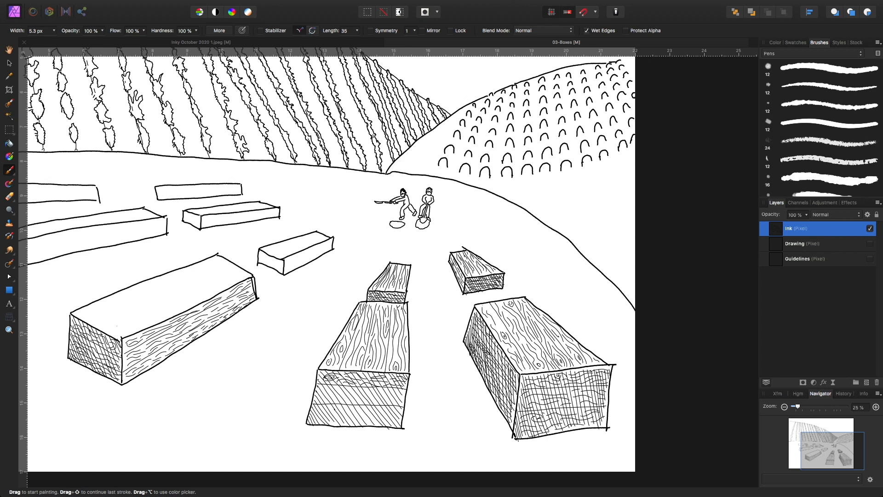
Divide the large left-hand box's top face into four planks with three lines along its length.
drag(111, 335, 242, 268)
drag(97, 326, 224, 264)
drag(85, 319, 224, 257)
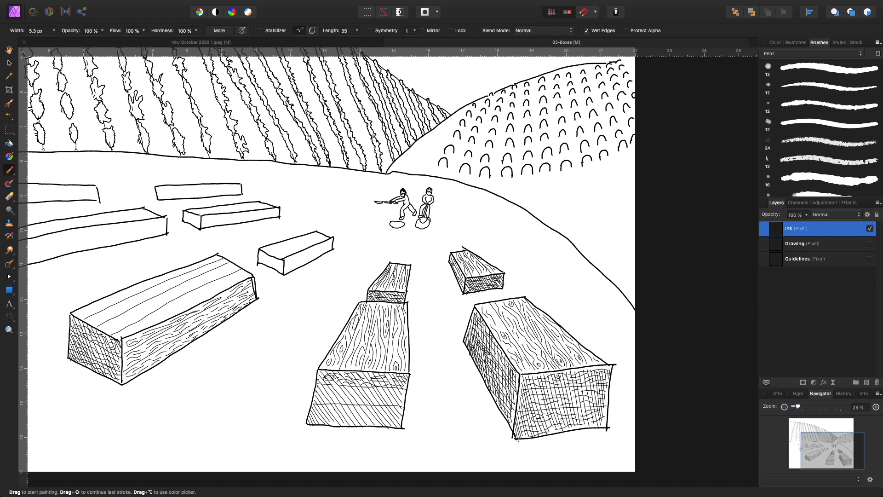
Fill all the planks on the large left-hand box's top face with wavy wood grain.
drag(125, 332, 222, 279)
drag(185, 302, 206, 290)
drag(138, 329, 242, 271)
mouse_move(110, 330)
mouse_down()
mouse_move(225, 274)
mouse_move(193, 281)
mouse_move(108, 329)
mouse_up()
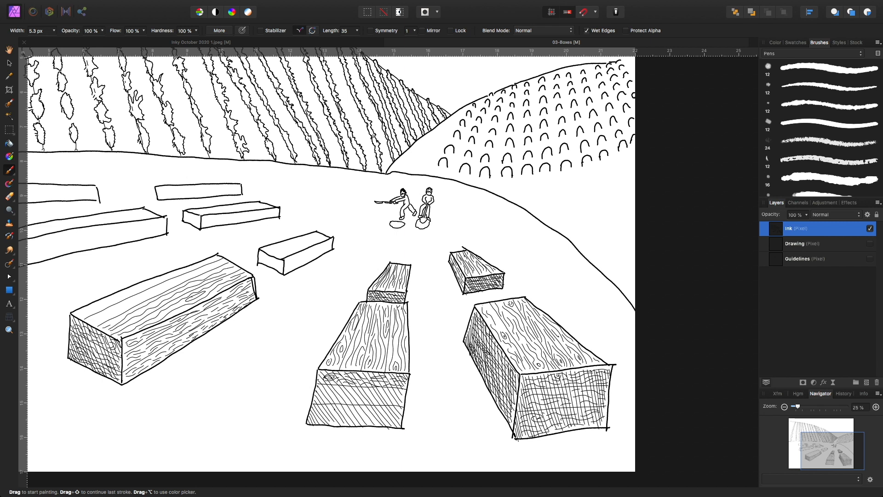
mouse_move(98, 317)
mouse_down()
mouse_move(215, 264)
mouse_move(125, 302)
mouse_move(137, 303)
mouse_move(150, 297)
mouse_move(118, 299)
mouse_move(181, 273)
mouse_up()
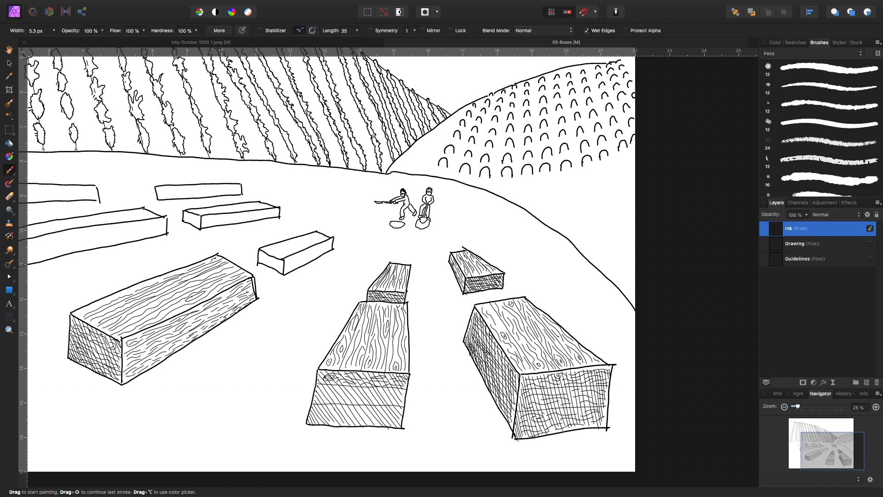
drag(109, 300, 122, 294)
drag(90, 309, 102, 302)
Draw plank lines on the side, end and top faces of the small box just behind the large left-hand box.
drag(290, 261, 330, 240)
drag(286, 270, 333, 243)
drag(269, 263, 281, 257)
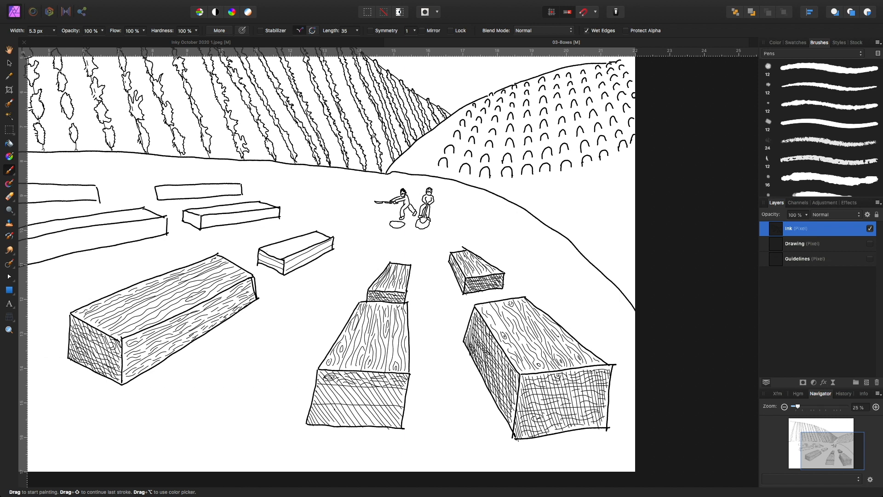
drag(275, 249, 321, 229)
drag(285, 253, 323, 234)
Fill the small box's side and top with wood grain and cross-hatch its end face.
drag(285, 268, 322, 248)
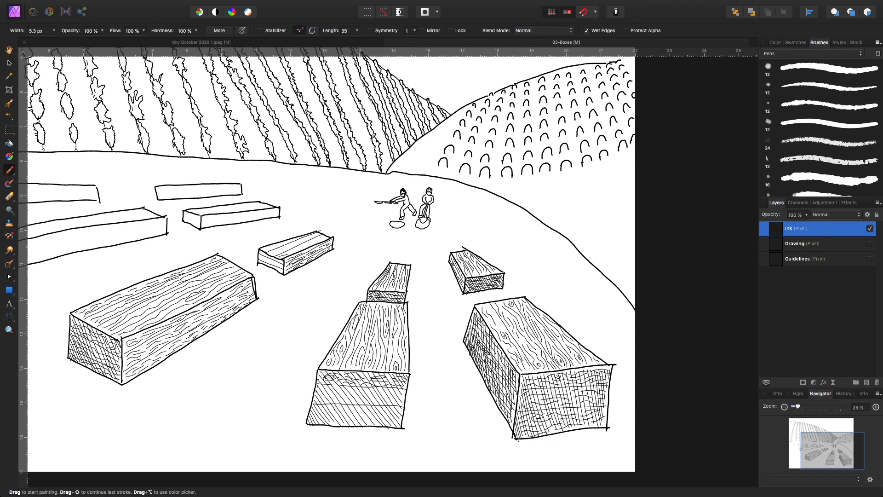
drag(287, 254, 309, 245)
drag(278, 252, 290, 245)
drag(260, 250, 265, 262)
drag(263, 250, 274, 267)
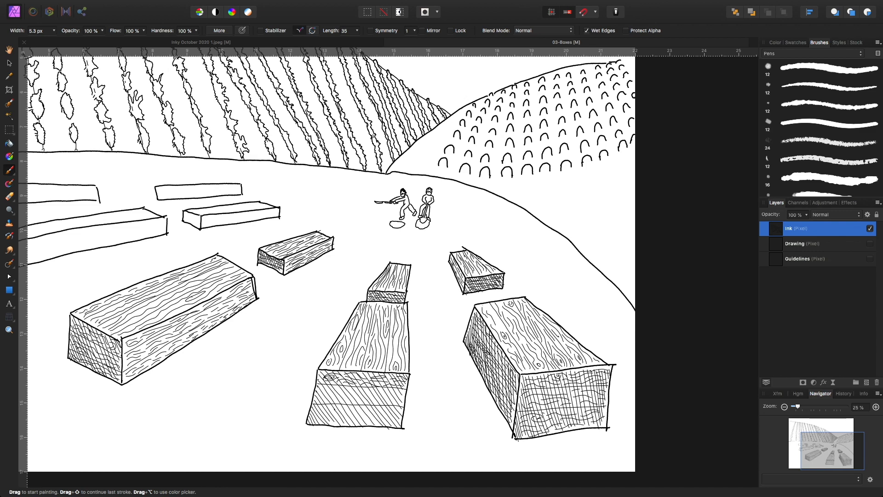
Draw wood grain on the side and top of the next small box farther back and cross-hatch its end face.
drag(276, 257, 407, 250)
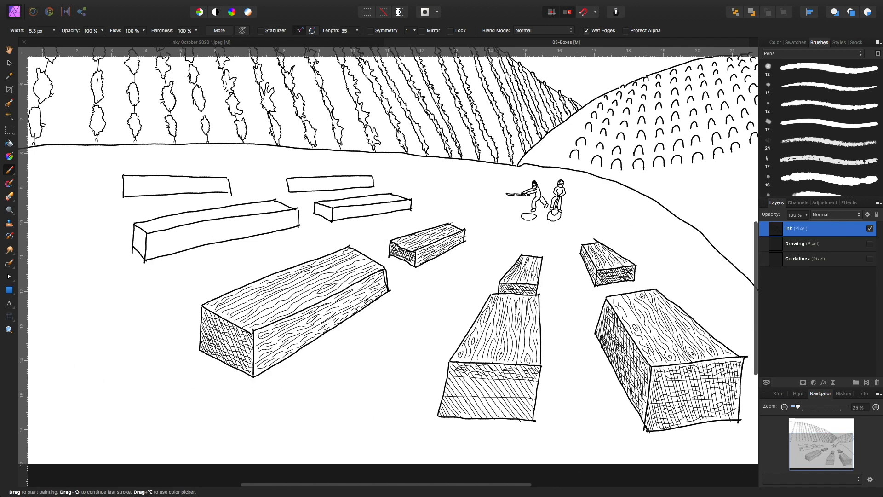
mouse_move(337, 210)
mouse_down()
mouse_move(405, 202)
mouse_move(367, 212)
mouse_move(383, 210)
mouse_up()
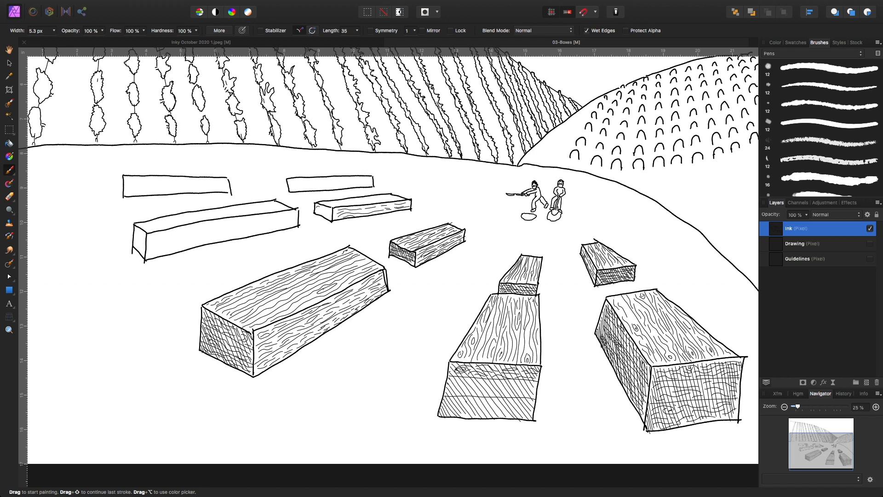
drag(315, 211, 390, 196)
drag(317, 203, 330, 219)
Divide the long side of the far-left three-dimensional box into three planks and cross-hatch its end face.
drag(158, 238, 298, 211)
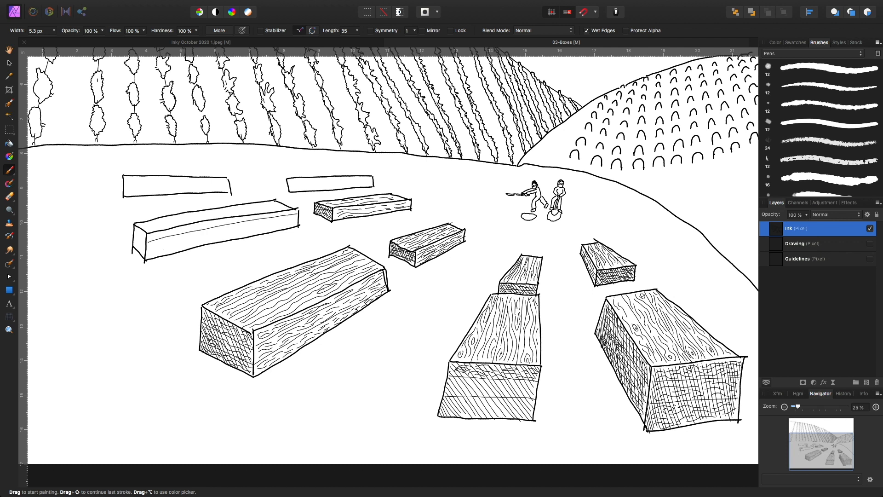
drag(146, 252, 298, 219)
mouse_move(136, 231)
mouse_down()
mouse_move(145, 239)
mouse_move(140, 253)
mouse_move(145, 247)
mouse_up()
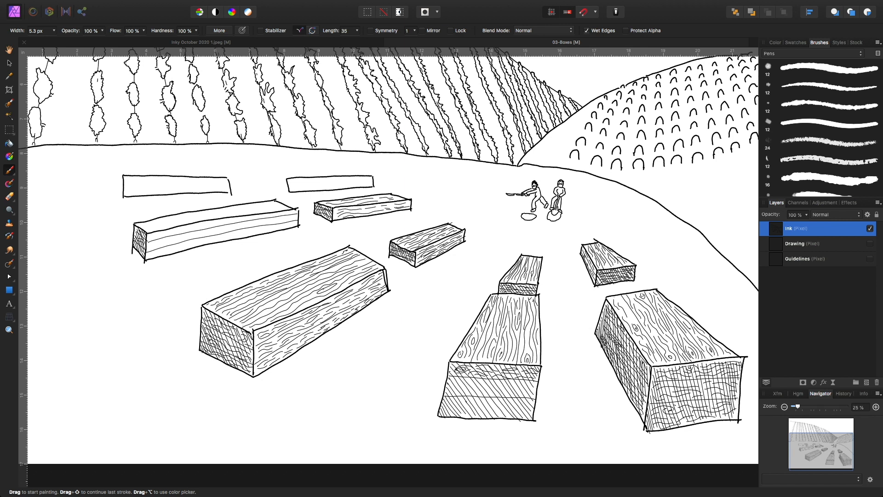
mouse_move(134, 243)
mouse_down()
mouse_move(142, 253)
mouse_move(183, 244)
mouse_move(170, 248)
mouse_up()
Fill the far-left three-dimensional box's long side and top face with lengthwise wood grain.
drag(168, 248, 285, 224)
mouse_move(152, 245)
mouse_down()
mouse_move(285, 219)
mouse_move(227, 221)
mouse_up()
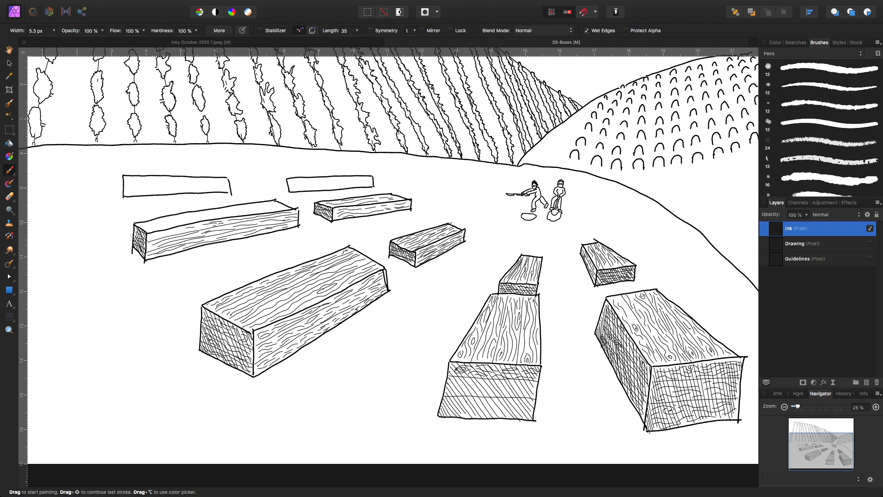
mouse_move(203, 226)
mouse_down()
mouse_move(153, 237)
mouse_move(204, 212)
mouse_up()
mouse_move(152, 229)
mouse_down()
mouse_move(248, 205)
mouse_move(267, 210)
mouse_up()
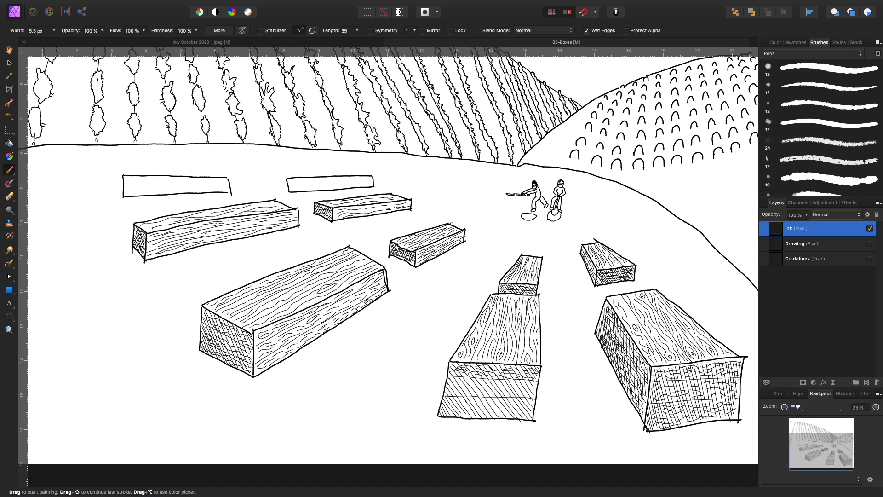
Draw lengthwise wood grain on the two flat rearmost boxes near the horizon.
drag(291, 183, 369, 177)
drag(295, 185, 372, 181)
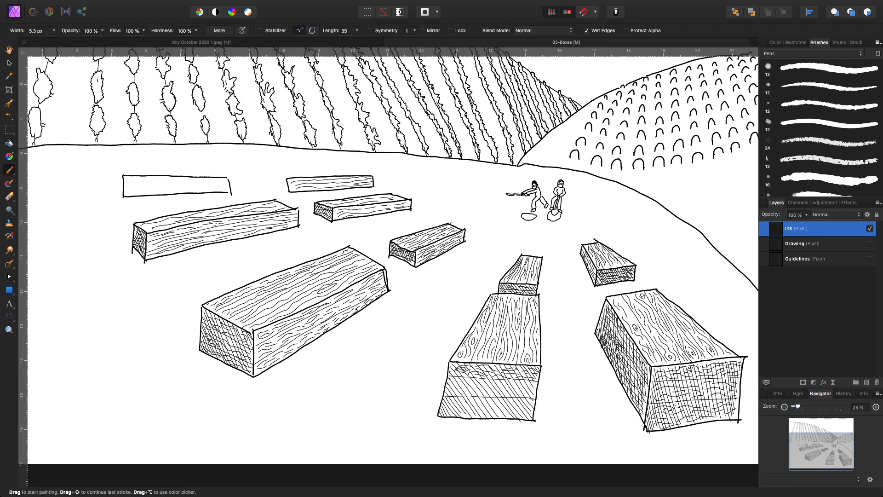
mouse_move(218, 188)
mouse_down()
mouse_move(125, 194)
mouse_move(207, 183)
mouse_move(134, 182)
mouse_move(165, 180)
mouse_up()
drag(224, 180, 210, 181)
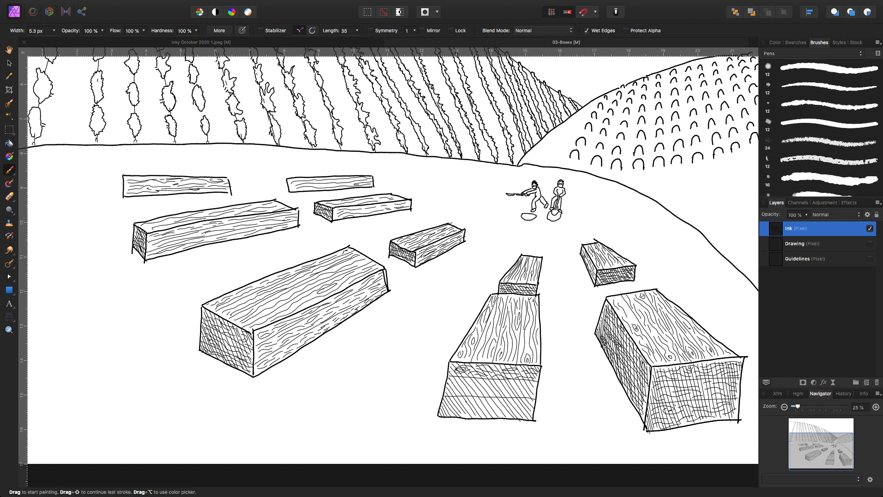
Extend the cross-hatching over the remaining planks of the large central box's front face.
mouse_move(450, 382)
mouse_down()
mouse_move(465, 376)
mouse_move(513, 390)
mouse_move(529, 382)
mouse_move(509, 381)
mouse_move(526, 380)
mouse_up()
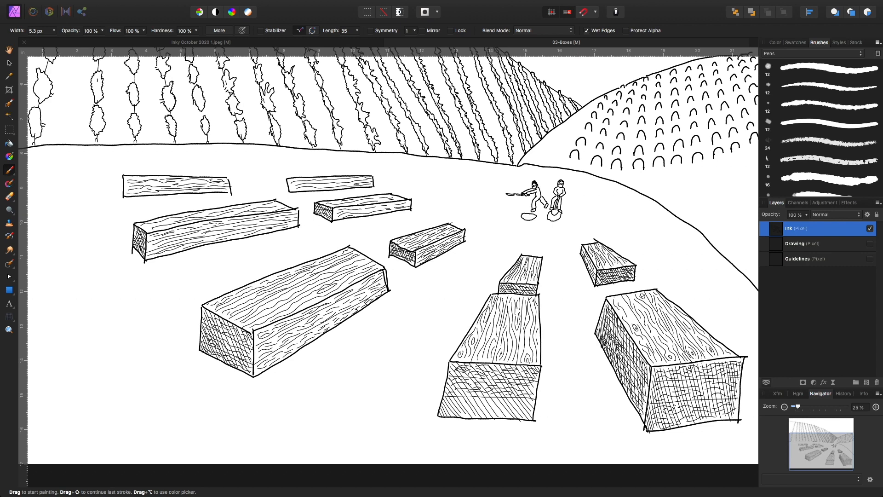
mouse_move(442, 415)
mouse_down()
mouse_move(460, 405)
mouse_move(495, 414)
mouse_up()
drag(445, 404, 464, 401)
mouse_move(464, 409)
mouse_down()
mouse_move(531, 409)
mouse_move(453, 399)
mouse_up()
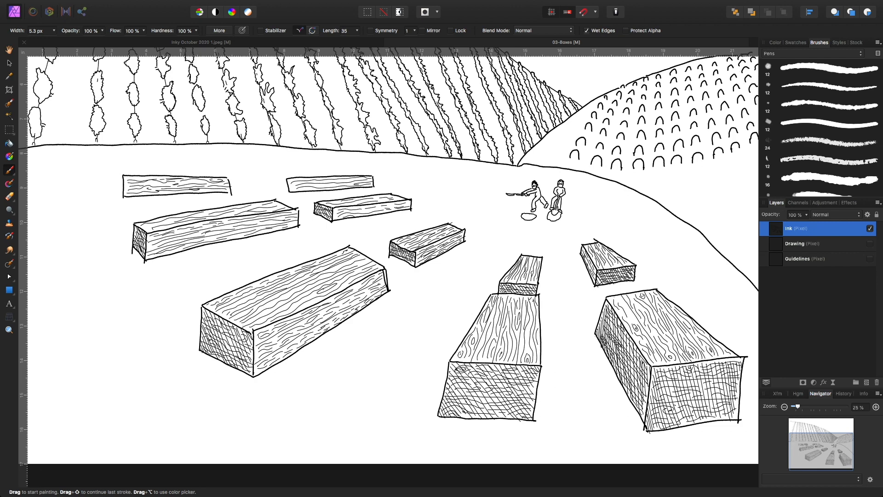
Hatch a ground shadow with steep strokes along the lower edge of the large right-hand box's long side.
drag(595, 337, 592, 362)
drag(599, 342, 598, 364)
drag(604, 350, 599, 372)
drag(607, 356, 602, 379)
drag(610, 361, 607, 386)
drag(615, 371, 611, 393)
drag(618, 378, 615, 401)
drag(622, 386, 620, 410)
drag(627, 393, 624, 415)
drag(632, 401, 629, 423)
drag(636, 409, 638, 433)
drag(644, 422, 640, 436)
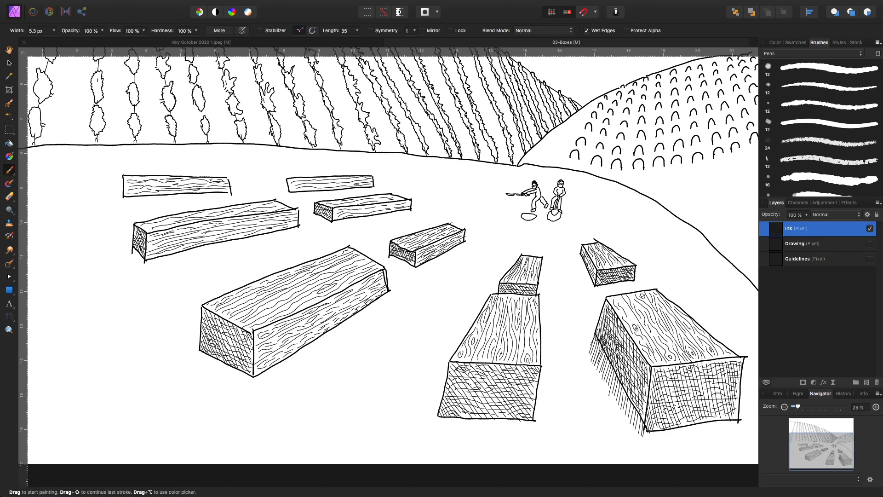
Cross-hatch the ground shadow beside the large right-hand box's long side with slanted strokes.
mouse_move(602, 343)
mouse_down()
mouse_move(592, 350)
mouse_move(592, 374)
mouse_up()
mouse_move(616, 367)
mouse_down()
mouse_move(598, 378)
mouse_move(602, 385)
mouse_up()
mouse_move(622, 379)
mouse_down()
mouse_move(603, 387)
mouse_move(610, 395)
mouse_up()
mouse_move(628, 389)
mouse_down()
mouse_move(609, 397)
mouse_move(616, 406)
mouse_up()
drag(634, 401, 618, 413)
mouse_move(636, 406)
mouse_down()
mouse_move(621, 413)
mouse_move(625, 420)
mouse_up()
drag(643, 417, 630, 429)
drag(646, 426, 631, 435)
drag(647, 431, 635, 438)
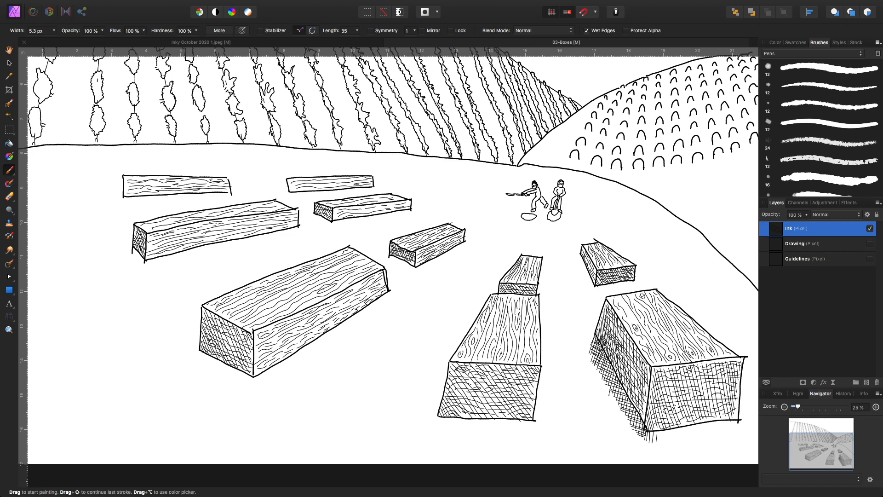
Continue the cross-hatched ground shadow along the base of the large right-hand box's front face.
drag(683, 428, 680, 438)
mouse_move(688, 427)
mouse_down()
mouse_move(685, 439)
mouse_move(715, 433)
mouse_up()
drag(646, 435, 664, 441)
drag(646, 433, 698, 434)
drag(680, 426, 732, 427)
drag(715, 421, 738, 423)
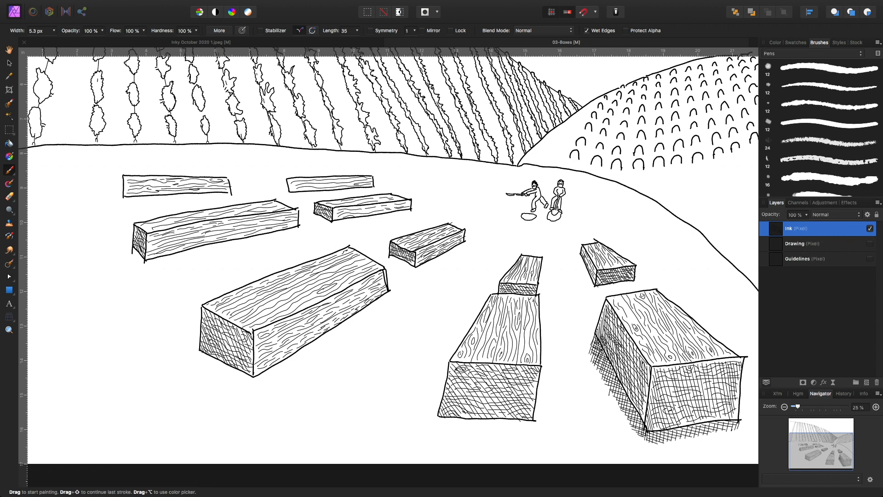
Cross-hatch a ground shadow along the base and left edge of the large central box's front face.
drag(529, 421, 508, 433)
drag(515, 419, 487, 432)
drag(495, 419, 459, 430)
drag(467, 419, 430, 425)
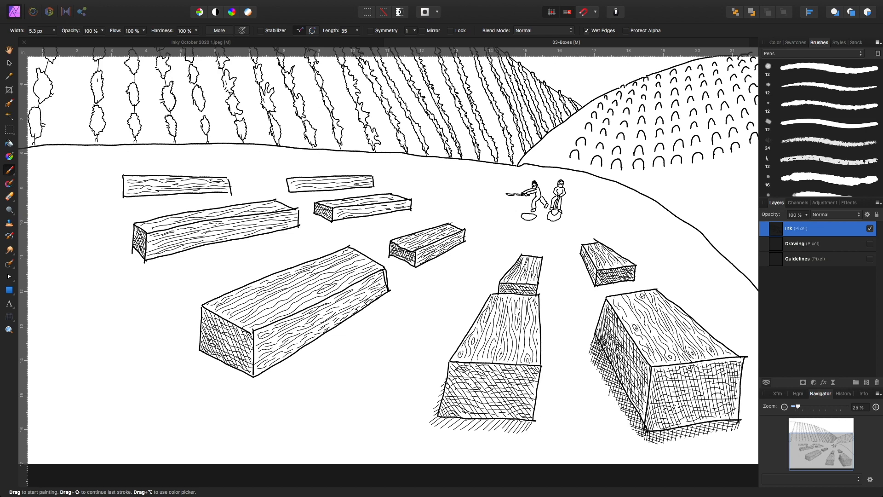
drag(440, 395, 438, 408)
mouse_move(438, 401)
mouse_down()
mouse_move(433, 425)
mouse_move(442, 428)
mouse_up()
drag(486, 418, 506, 429)
drag(501, 417, 522, 432)
drag(516, 419, 524, 429)
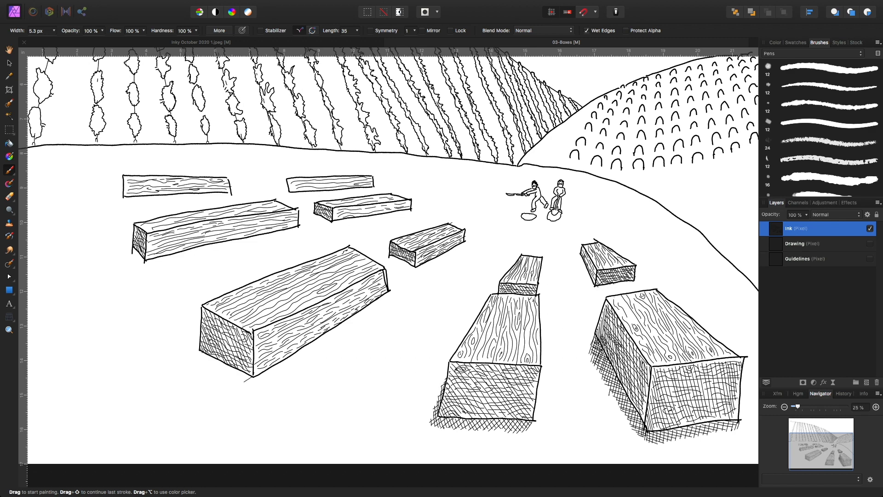
Cross-hatch ground shadows along the base of the large left-hand box's end face and beside the smaller boxes' dark faces.
drag(246, 374, 239, 379)
drag(248, 376, 242, 380)
drag(252, 376, 244, 382)
drag(200, 342, 190, 348)
drag(196, 344, 199, 355)
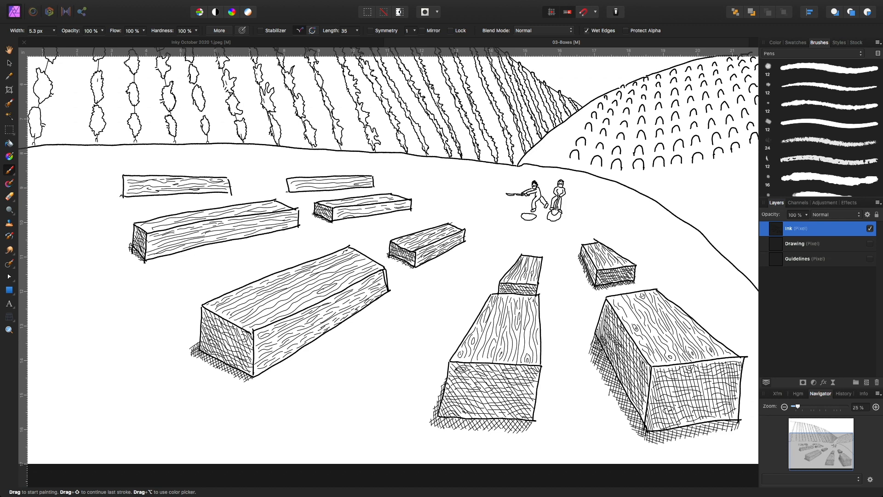
Darken the hole under the right-hand digging figure, cross-hatch the ground around its lower edge and shade the shovel.
scroll(391, 257, up, 3)
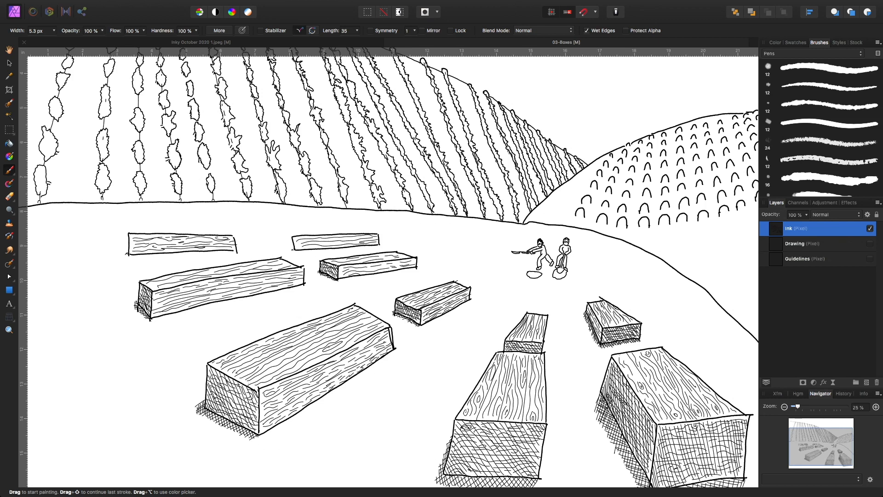
key(super+equal)
key(super+equal)
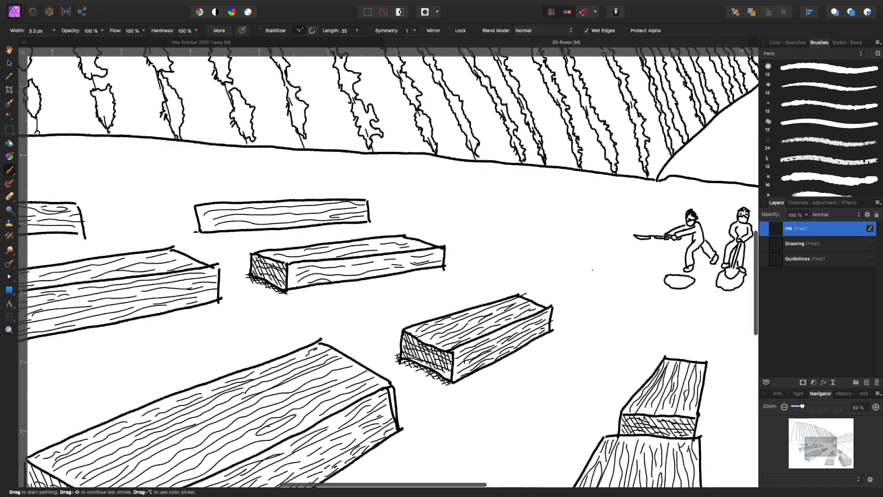
key(space)
drag(506, 276, 196, 269)
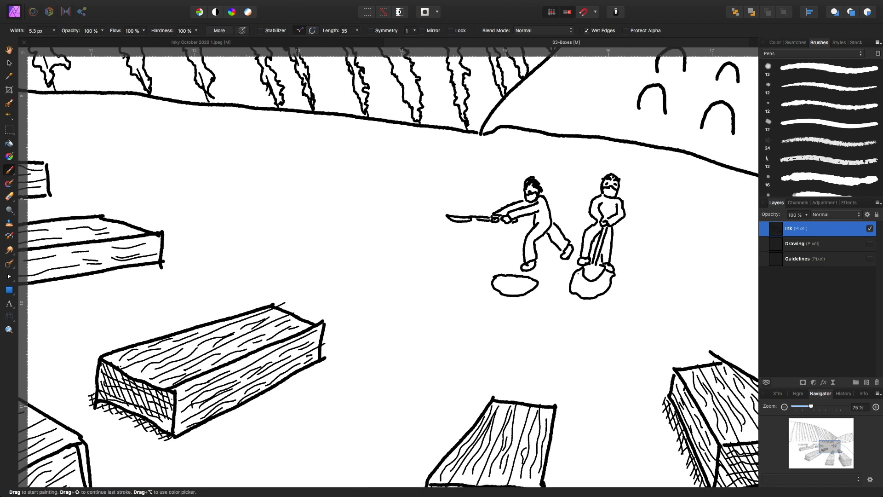
mouse_move(576, 272)
mouse_down()
mouse_move(580, 291)
mouse_move(579, 280)
mouse_move(590, 290)
mouse_move(604, 276)
mouse_move(600, 292)
mouse_move(611, 279)
mouse_move(566, 293)
mouse_move(579, 304)
mouse_move(606, 297)
mouse_move(620, 281)
mouse_up()
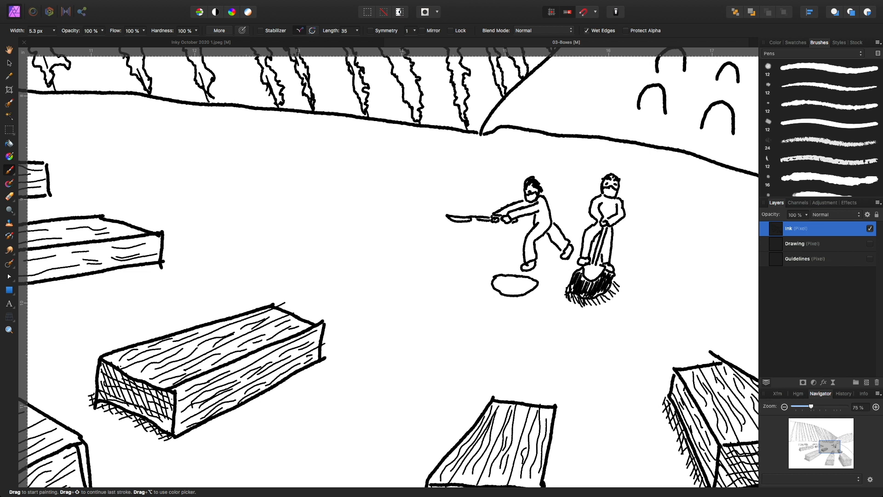
mouse_move(570, 294)
mouse_down()
mouse_move(594, 304)
mouse_move(614, 288)
mouse_move(619, 294)
mouse_up()
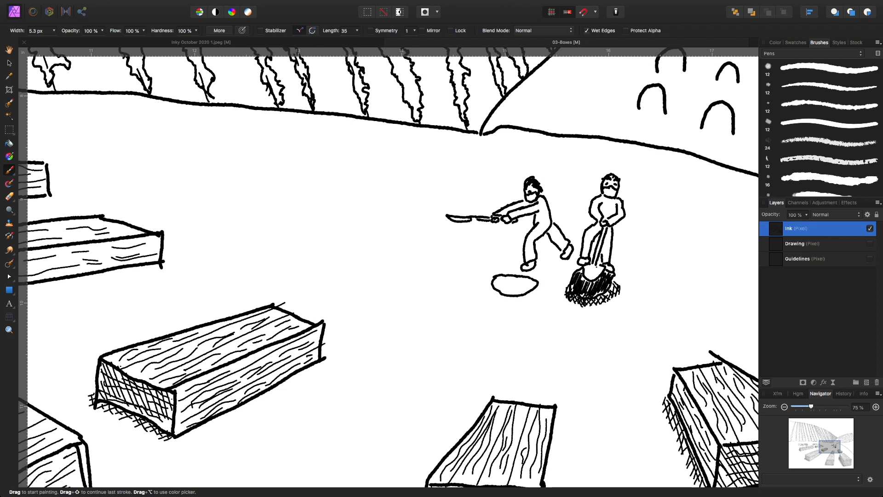
drag(597, 267, 590, 275)
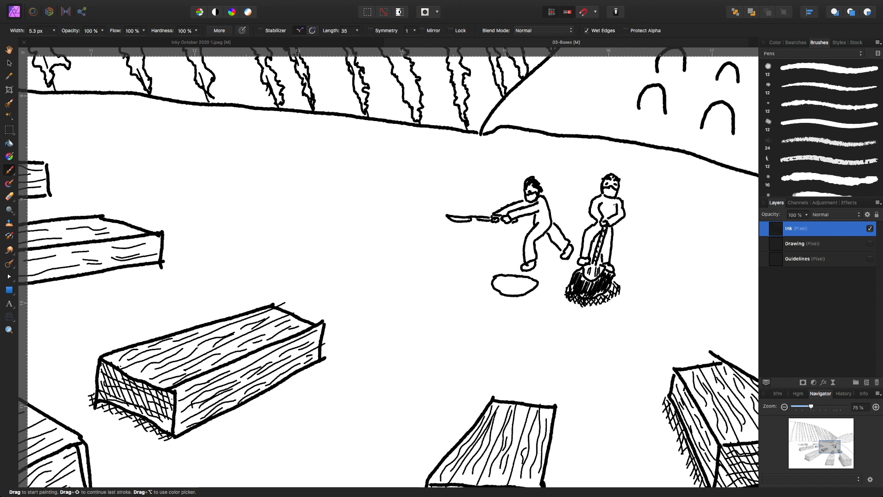
Hatch the clothing of both digging figures and fill the left-hand figure's hole with dense dark strokes.
mouse_move(609, 203)
mouse_down()
mouse_move(618, 212)
mouse_move(600, 214)
mouse_up()
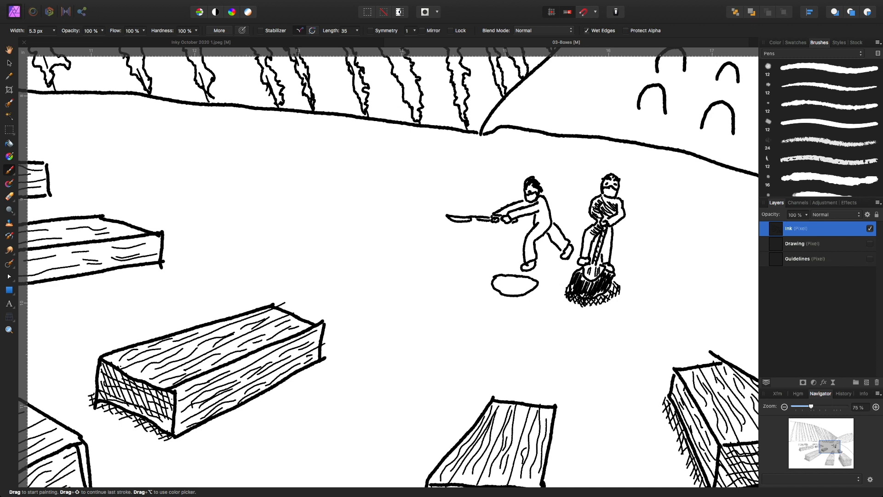
drag(585, 235, 593, 240)
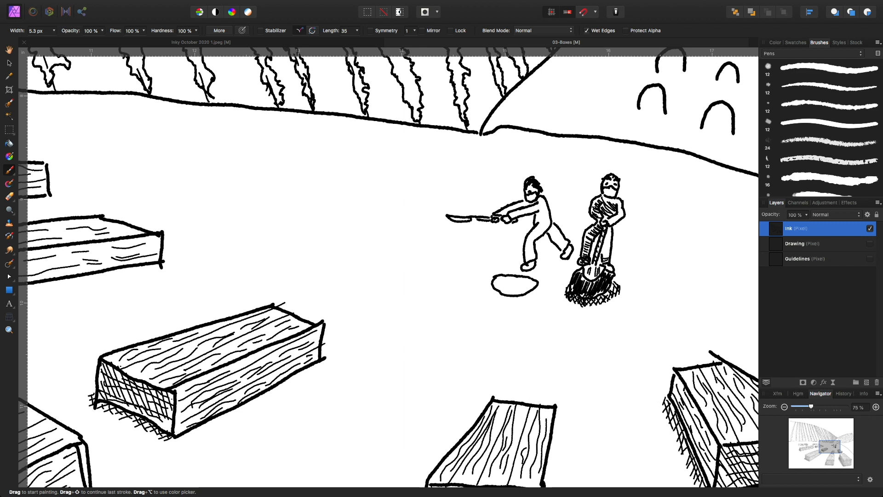
drag(604, 239, 610, 241)
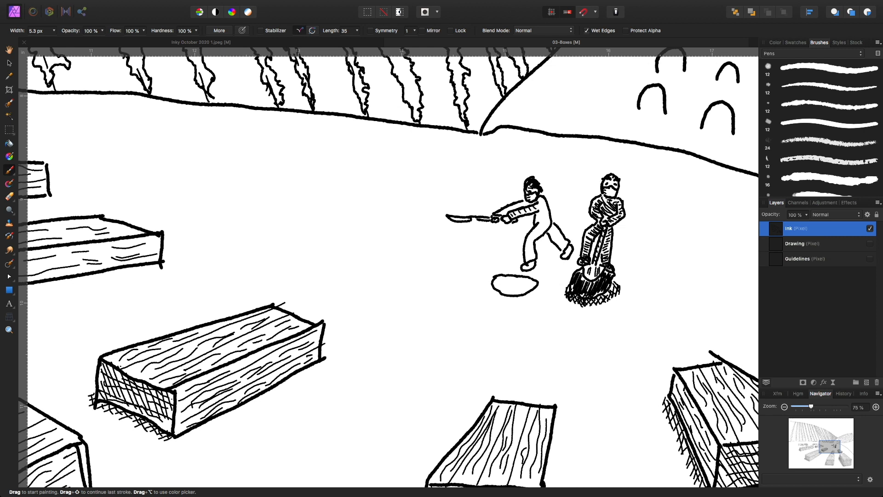
drag(535, 222, 544, 218)
mouse_move(492, 280)
mouse_down()
mouse_move(504, 290)
mouse_move(518, 280)
mouse_move(523, 291)
mouse_move(536, 281)
mouse_move(497, 293)
mouse_up()
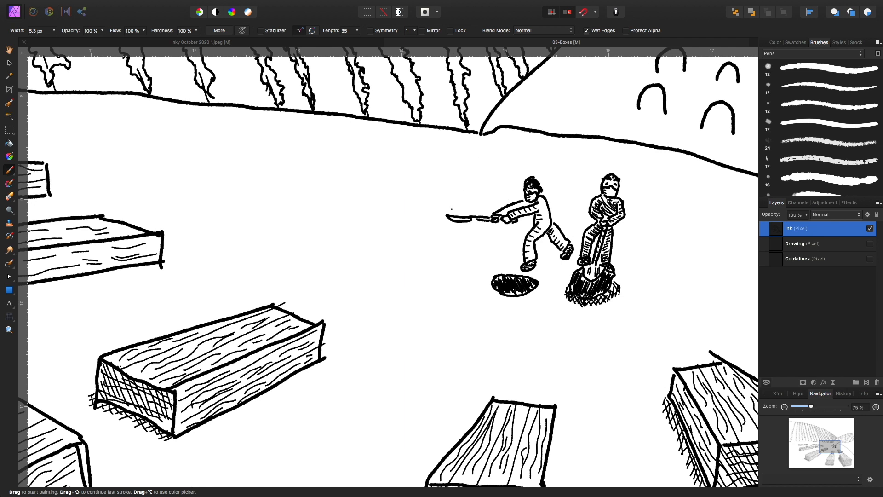
Draw small clumps of dirt flying off the left-hand figure's shovel and a shaded soil mound below the blade.
drag(445, 205, 441, 213)
mouse_move(410, 245)
mouse_down()
mouse_move(431, 236)
mouse_move(439, 242)
mouse_move(430, 257)
mouse_move(444, 255)
mouse_up()
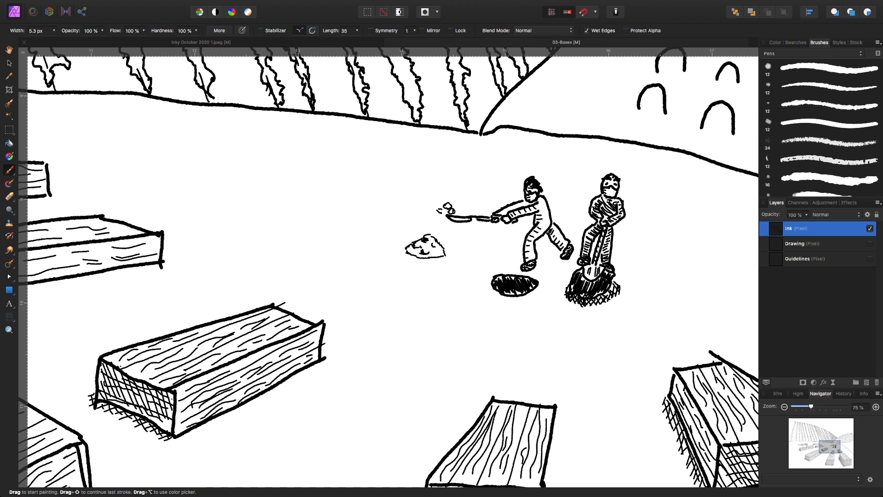
mouse_move(407, 250)
mouse_down()
mouse_move(400, 254)
mouse_move(440, 257)
mouse_up()
Draw short grass strokes behind the left-hand hole and around the left-hand figure's feet.
drag(519, 266, 504, 270)
drag(509, 265, 497, 272)
drag(505, 268, 488, 275)
drag(492, 269, 482, 278)
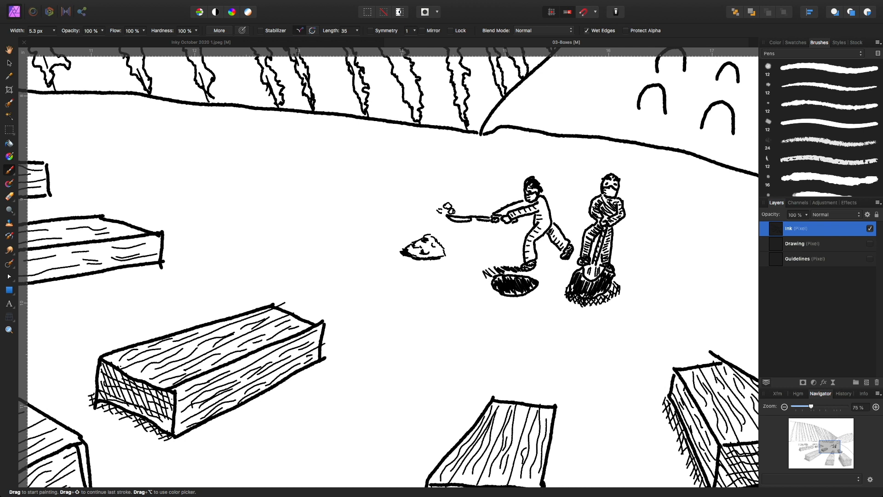
drag(555, 266, 539, 273)
drag(543, 268, 533, 278)
drag(535, 271, 531, 278)
drag(548, 256, 538, 264)
drag(541, 256, 538, 265)
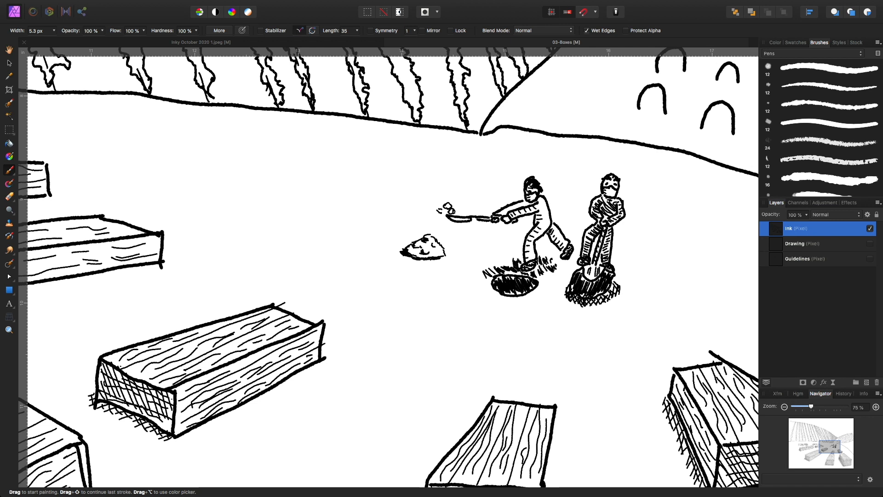
Extend the band of short grass strokes from the left-hand hole towards the soil mound.
drag(509, 260, 489, 269)
drag(492, 263, 482, 270)
drag(487, 259, 477, 271)
drag(480, 259, 471, 271)
drag(471, 261, 465, 273)
drag(467, 258, 463, 271)
mouse_move(457, 270)
mouse_down()
mouse_move(460, 262)
mouse_move(430, 263)
mouse_up()
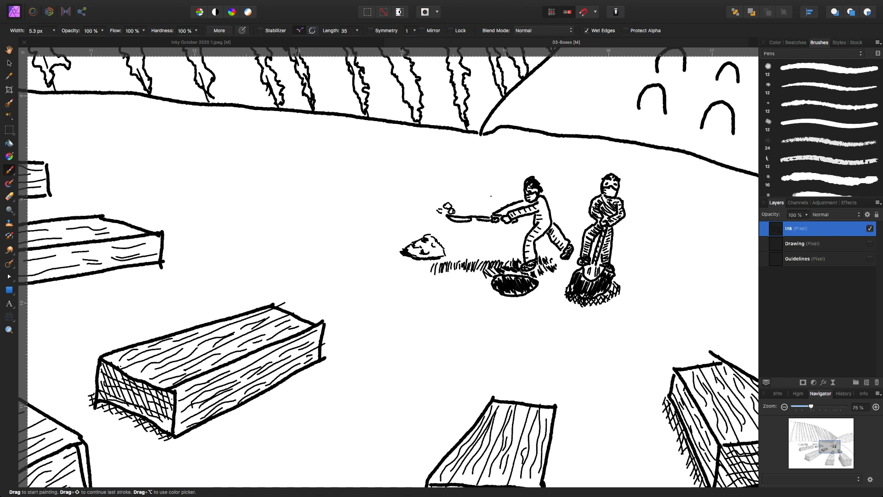
Fill the ground between the two holes with short slanted grass strokes.
drag(573, 273, 569, 264)
drag(568, 273, 560, 265)
mouse_move(562, 275)
mouse_down()
mouse_move(558, 265)
mouse_move(552, 271)
mouse_up()
drag(551, 281, 545, 271)
drag(546, 285, 540, 274)
drag(541, 284, 538, 275)
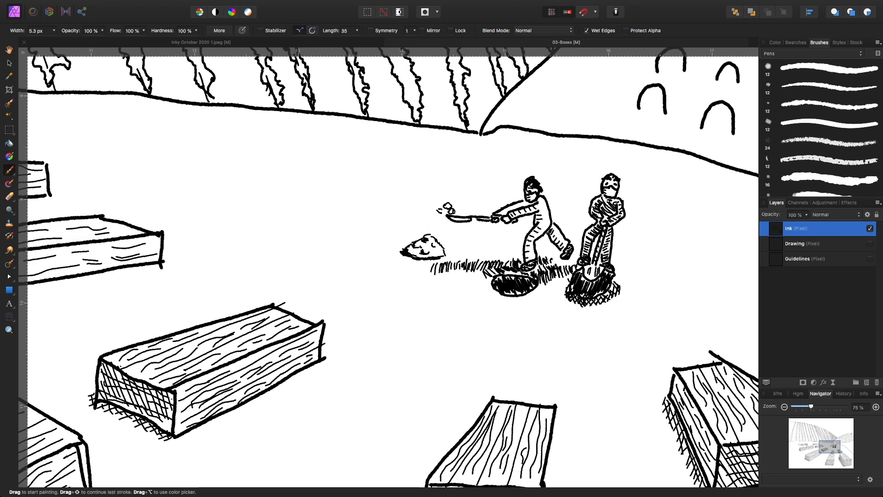
drag(567, 285, 564, 274)
Hatch the inside of the leftmost arch in the lowest row on the right-hand hill with diagonal strokes.
key(space)
drag(524, 220, 417, 356)
mouse_move(550, 322)
mouse_down()
mouse_move(537, 343)
mouse_move(478, 369)
mouse_move(430, 345)
mouse_move(356, 391)
mouse_move(218, 414)
mouse_up()
key(space)
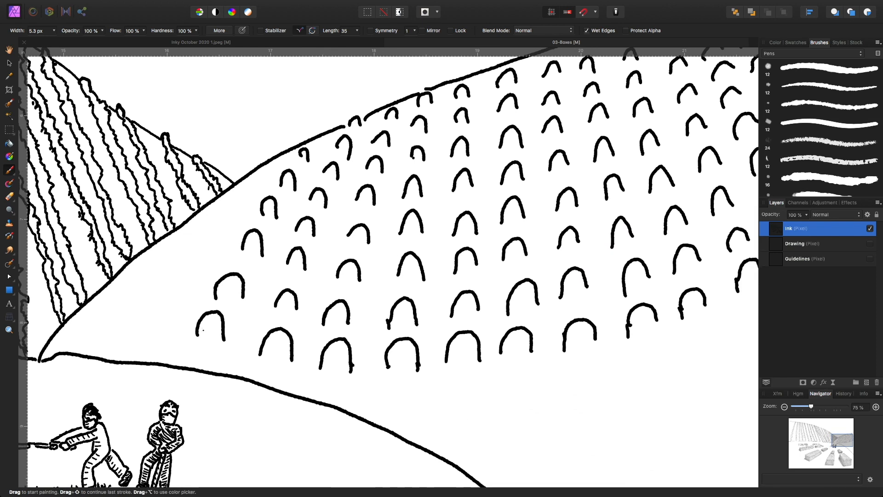
mouse_move(199, 331)
mouse_down()
mouse_move(218, 337)
mouse_move(220, 321)
mouse_up()
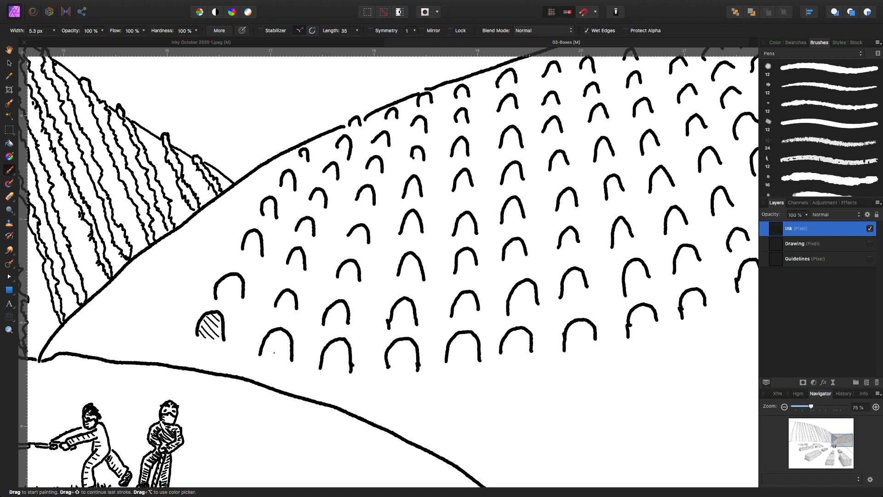
Hatch the remaining arches of the lowest row on the right-hand hill with diagonal lines, out to the page edge.
drag(267, 347, 286, 358)
mouse_move(271, 334)
mouse_down()
mouse_move(324, 366)
mouse_move(344, 350)
mouse_move(334, 343)
mouse_move(347, 357)
mouse_up()
mouse_move(336, 342)
mouse_down()
mouse_move(397, 369)
mouse_move(406, 371)
mouse_move(393, 353)
mouse_move(411, 368)
mouse_move(455, 363)
mouse_up()
mouse_move(449, 351)
mouse_down()
mouse_move(463, 361)
mouse_move(476, 351)
mouse_up()
drag(465, 334, 516, 353)
mouse_move(505, 337)
mouse_down()
mouse_move(521, 349)
mouse_move(519, 340)
mouse_up()
drag(517, 340, 574, 351)
mouse_move(567, 340)
mouse_down()
mouse_move(579, 347)
mouse_move(590, 333)
mouse_up()
mouse_move(580, 320)
mouse_down()
mouse_move(639, 330)
mouse_move(650, 322)
mouse_up()
drag(635, 312, 653, 314)
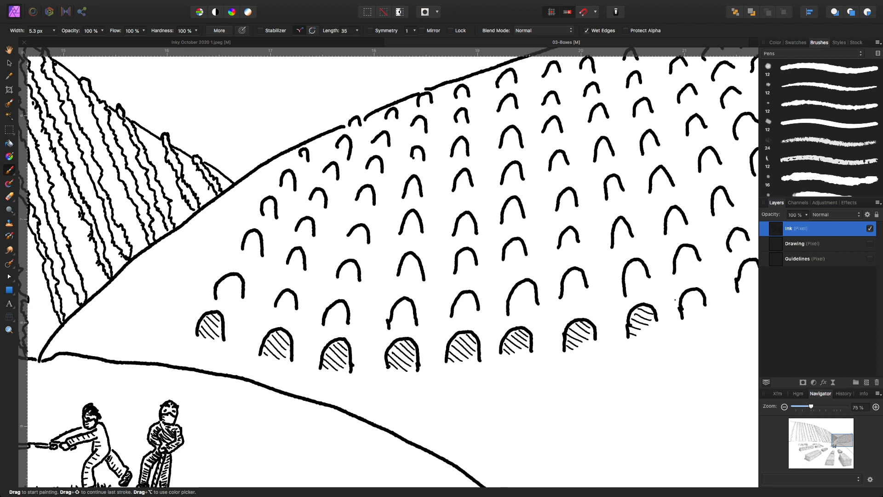
scroll(393, 271, right, 5)
drag(560, 296, 572, 297)
mouse_move(563, 286)
mouse_down()
mouse_move(582, 290)
mouse_move(632, 270)
mouse_up()
mouse_move(621, 258)
mouse_down()
mouse_move(637, 263)
mouse_move(637, 253)
mouse_move(667, 250)
mouse_move(667, 236)
mouse_up()
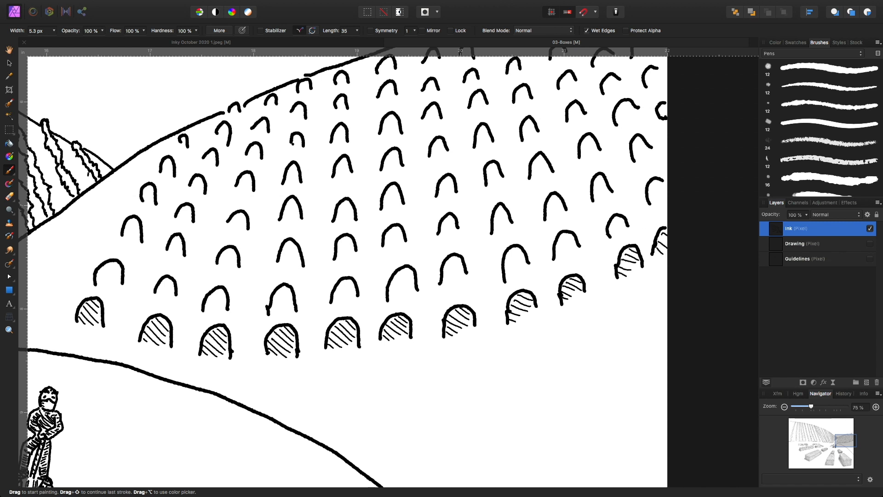
Hatch the arches of the leftmost column on the right-hand hill, from above the lowest row up to the ridge.
scroll(343, 267, left, 10)
drag(284, 277, 309, 285)
drag(294, 265, 308, 271)
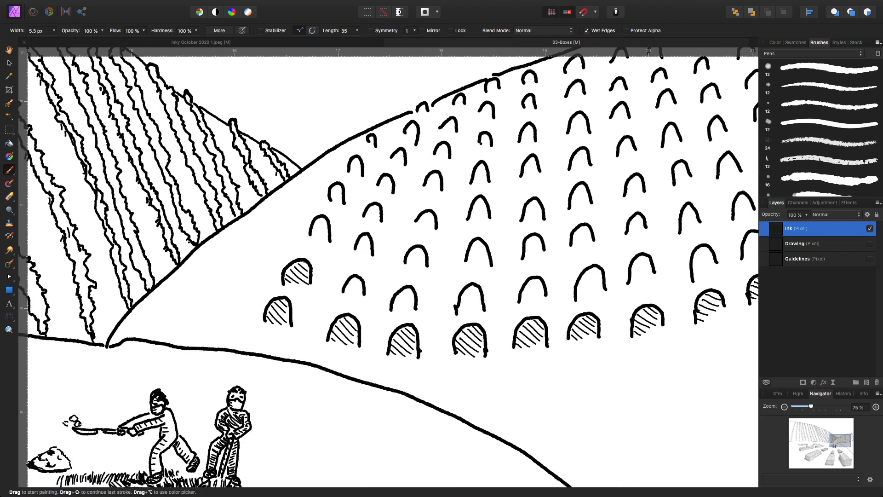
mouse_move(313, 231)
mouse_down()
mouse_move(327, 236)
mouse_move(325, 226)
mouse_up()
drag(332, 196, 341, 204)
mouse_move(333, 187)
mouse_down()
mouse_move(342, 198)
mouse_move(361, 170)
mouse_up()
drag(355, 157, 361, 165)
Hatch the second column of arches from the left, from above the lowest row up to the ridge line.
drag(348, 282, 362, 289)
drag(359, 242, 371, 246)
drag(369, 211, 375, 219)
drag(381, 183, 392, 187)
drag(395, 155, 403, 164)
mouse_move(398, 151)
mouse_down()
mouse_move(404, 157)
mouse_move(427, 114)
mouse_up()
Hatch the third column of arches from the left with diagonal lines, working up to the ridge.
drag(394, 302, 410, 307)
drag(403, 292, 414, 297)
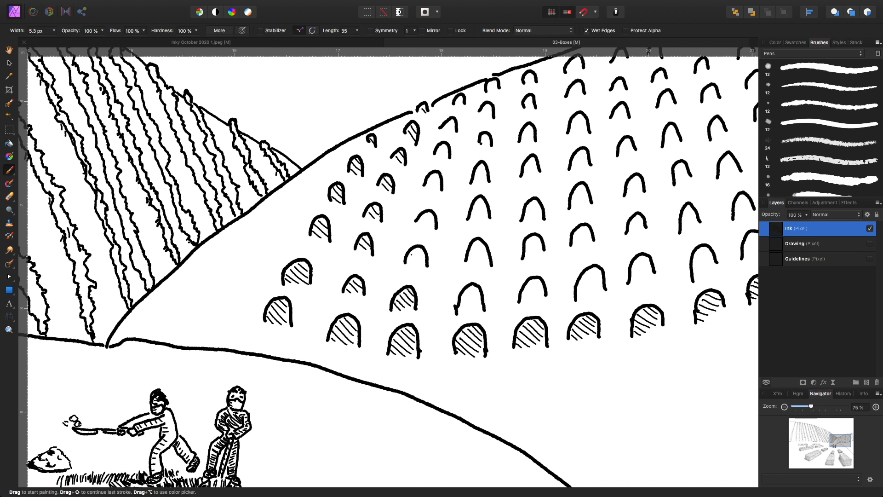
drag(408, 257, 426, 259)
drag(419, 218, 427, 226)
drag(424, 215, 434, 219)
mouse_move(427, 181)
mouse_down()
mouse_move(436, 190)
mouse_move(441, 182)
mouse_up()
drag(436, 146, 445, 156)
drag(439, 143, 449, 153)
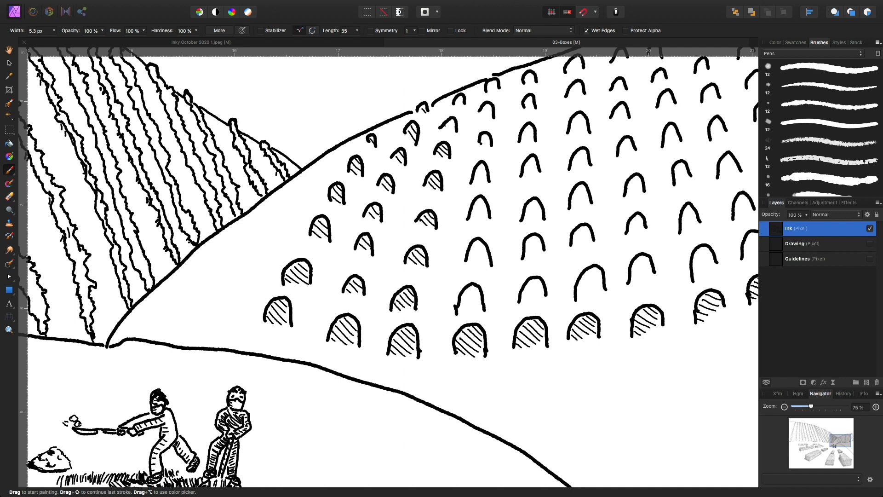
drag(445, 123, 454, 132)
mouse_move(448, 120)
mouse_down()
mouse_move(455, 127)
mouse_move(463, 105)
mouse_up()
Hatch the fourth column of arches from the left, from above the lowest row up to the ridge.
key(space)
mouse_move(493, 275)
mouse_down()
mouse_move(468, 303)
mouse_move(358, 329)
mouse_up()
drag(326, 356, 348, 358)
drag(332, 340, 345, 349)
drag(334, 306, 345, 314)
mouse_move(336, 302)
mouse_down()
mouse_move(354, 316)
mouse_move(353, 307)
mouse_up()
drag(335, 265, 345, 272)
mouse_move(338, 260)
mouse_down()
mouse_move(352, 271)
mouse_move(352, 229)
mouse_up()
drag(343, 216, 352, 223)
drag(345, 193, 355, 197)
drag(346, 161, 354, 168)
mouse_move(349, 158)
mouse_down()
mouse_move(358, 166)
mouse_move(363, 142)
mouse_up()
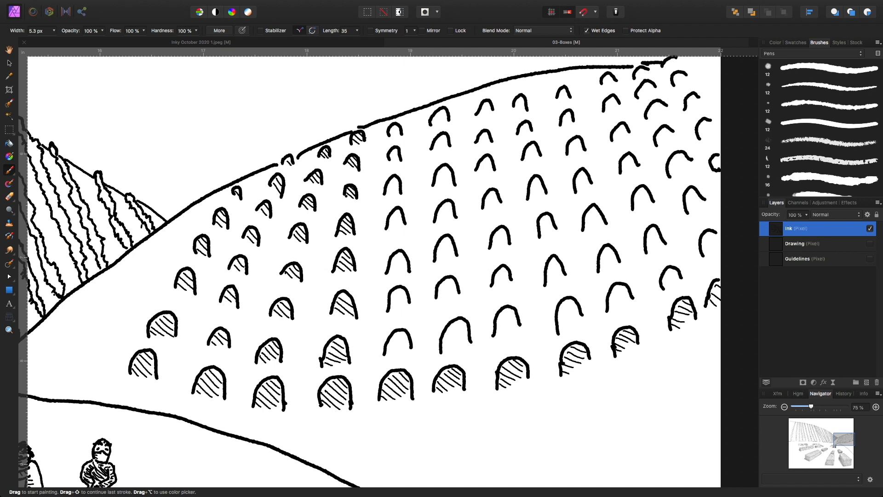
Hatch the fifth column of arches from the left with diagonal lines up to the ridge.
drag(390, 344, 398, 353)
mouse_move(391, 339)
mouse_down()
mouse_move(403, 350)
mouse_move(408, 344)
mouse_up()
mouse_move(391, 302)
mouse_down()
mouse_move(398, 309)
mouse_move(407, 296)
mouse_up()
drag(390, 267, 408, 270)
drag(397, 252, 407, 262)
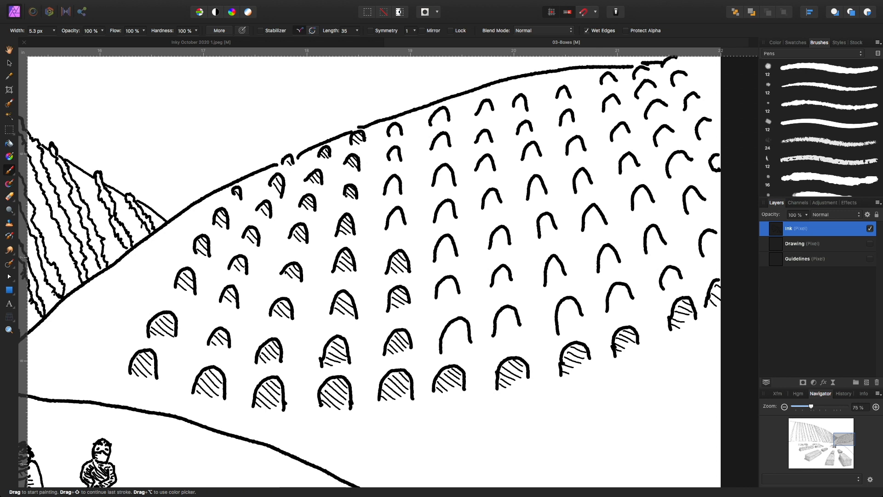
drag(389, 223, 403, 225)
mouse_move(394, 209)
mouse_down()
mouse_move(402, 216)
mouse_move(398, 194)
mouse_up()
drag(391, 181, 400, 188)
mouse_move(389, 156)
mouse_down()
mouse_move(399, 160)
mouse_move(397, 140)
mouse_up()
drag(390, 128, 400, 135)
Hatch the sixth column of arches, starting with the wide arch above the lowest row and ending at the ridge.
drag(442, 347, 450, 353)
mouse_move(444, 341)
mouse_down()
mouse_move(454, 349)
mouse_move(457, 336)
mouse_up()
mouse_move(457, 334)
mouse_down()
mouse_move(464, 340)
mouse_move(467, 330)
mouse_up()
drag(437, 291, 458, 293)
drag(448, 278, 455, 286)
drag(437, 248, 454, 252)
drag(443, 239, 453, 247)
drag(436, 215, 449, 221)
drag(441, 208, 453, 212)
drag(435, 181, 443, 187)
mouse_move(436, 176)
mouse_down()
mouse_move(448, 186)
mouse_move(452, 178)
mouse_up()
drag(435, 142, 448, 147)
mouse_move(440, 136)
mouse_down()
mouse_move(448, 144)
mouse_move(447, 120)
mouse_up()
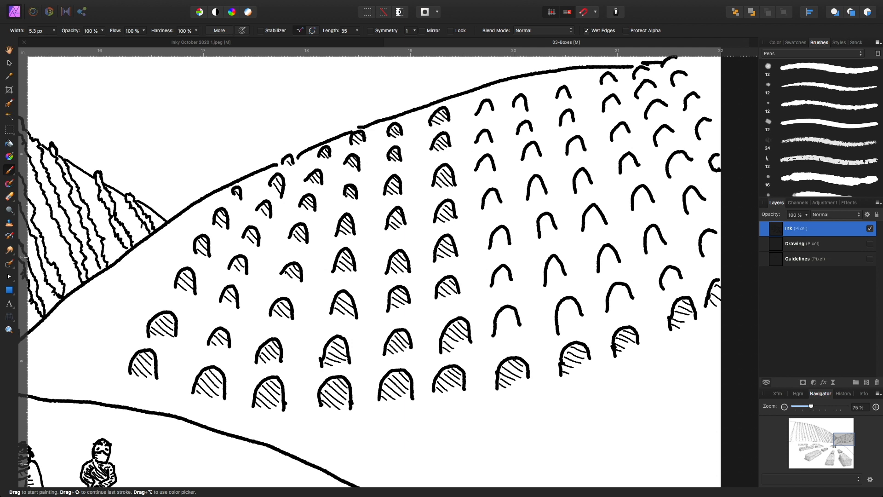
Hatch the seventh column of arches with diagonal lines, from above the lowest row up to the ridge.
mouse_move(497, 321)
mouse_down()
mouse_move(507, 330)
mouse_move(516, 323)
mouse_up()
drag(502, 310, 514, 317)
drag(495, 282, 509, 277)
drag(501, 268, 509, 273)
drag(493, 237, 504, 244)
drag(494, 233, 507, 235)
drag(484, 203, 497, 205)
drag(487, 193, 496, 198)
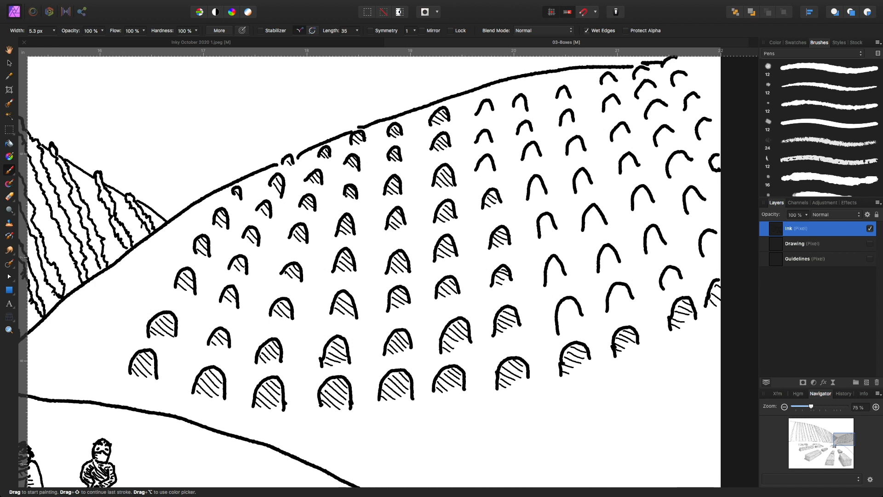
drag(479, 164, 492, 168)
drag(479, 138, 484, 142)
drag(482, 135, 489, 140)
drag(483, 106, 492, 112)
Hatch the eighth column of arches on the right-hand hill, working up to the small arches near the ridge.
mouse_move(558, 326)
mouse_down()
mouse_move(567, 331)
mouse_move(578, 306)
mouse_up()
drag(546, 280, 556, 284)
mouse_move(546, 275)
mouse_down()
mouse_move(558, 280)
mouse_move(561, 269)
mouse_up()
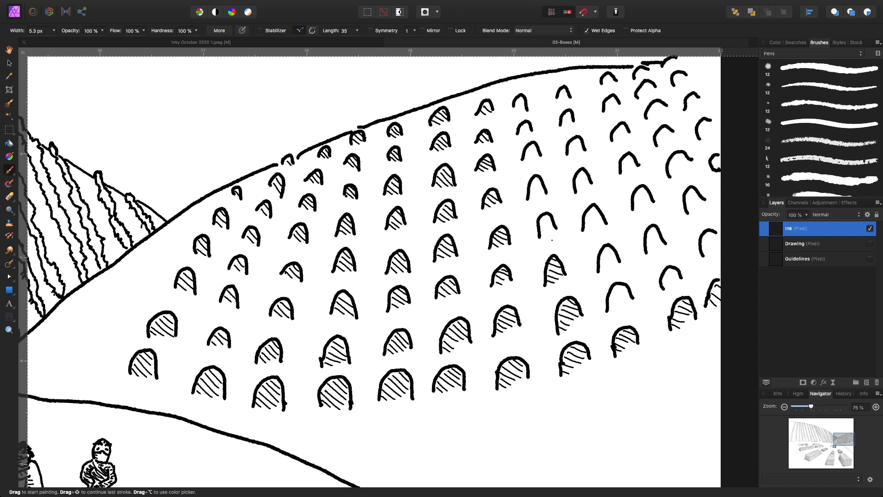
mouse_move(540, 232)
mouse_down()
mouse_move(549, 235)
mouse_move(552, 220)
mouse_up()
drag(530, 191, 538, 197)
mouse_move(530, 187)
mouse_down()
mouse_move(540, 193)
mouse_move(542, 184)
mouse_up()
mouse_move(525, 156)
mouse_down()
mouse_move(539, 155)
mouse_move(531, 132)
mouse_up()
drag(515, 104, 525, 104)
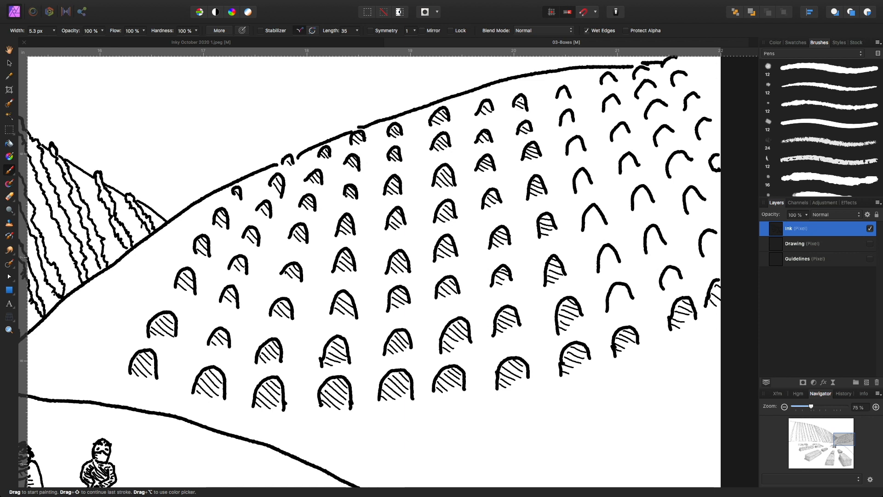
Hatch the ninth column of arches on the right-hand hill from above the lowest row to the ridge.
drag(608, 305, 624, 307)
drag(611, 294, 629, 295)
scroll(368, 271, right, 6)
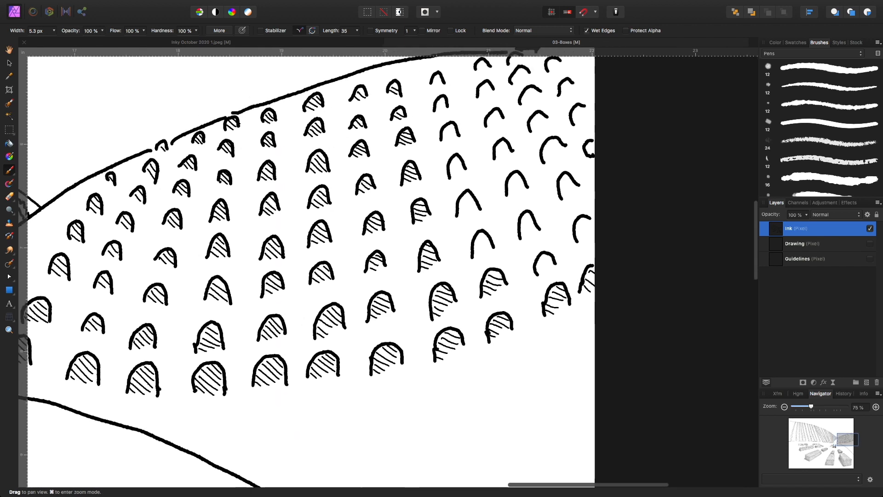
mouse_move(458, 288)
mouse_down()
mouse_move(471, 294)
mouse_move(472, 281)
mouse_up()
drag(446, 249, 460, 247)
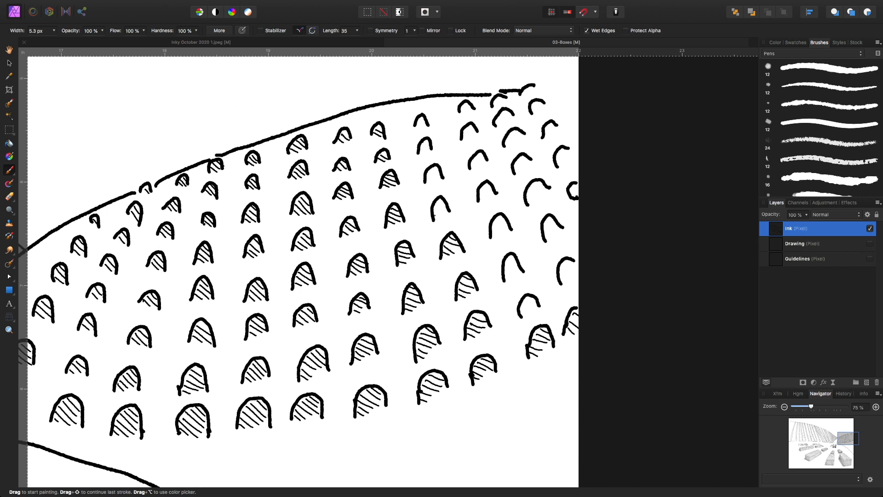
drag(435, 204, 447, 209)
mouse_move(429, 171)
mouse_down()
mouse_move(441, 178)
mouse_move(429, 150)
mouse_up()
Hatch the tenth column of arches on the right-hand hill, ending with the small arch under the ridge.
drag(521, 311, 532, 306)
mouse_move(503, 268)
mouse_down()
mouse_move(518, 274)
mouse_move(515, 260)
mouse_up()
mouse_move(491, 232)
mouse_down()
mouse_move(502, 237)
mouse_move(506, 223)
mouse_up()
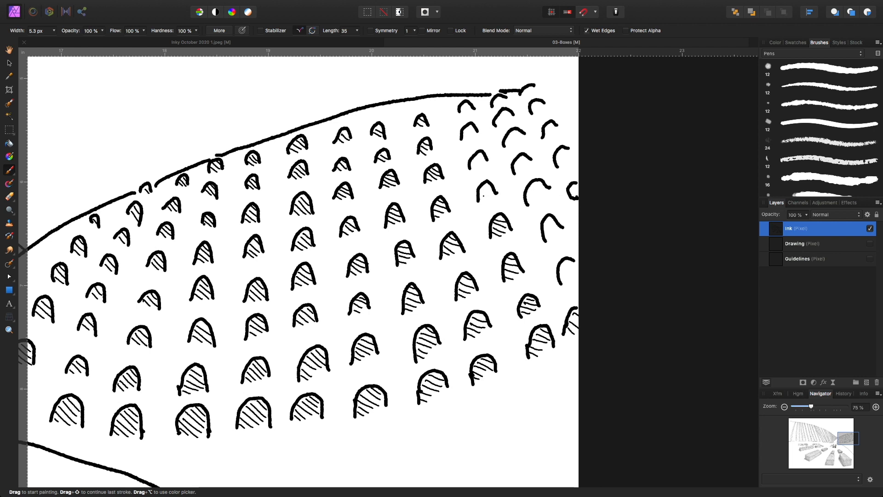
drag(480, 191, 492, 192)
drag(470, 162, 479, 168)
drag(472, 158, 480, 163)
mouse_move(463, 135)
mouse_down()
mouse_move(475, 135)
mouse_move(469, 111)
mouse_up()
drag(462, 104, 470, 108)
Hatch the last two columns of arches along the page's right edge, up to the end of the ridge.
scroll(475, 289, right, 5)
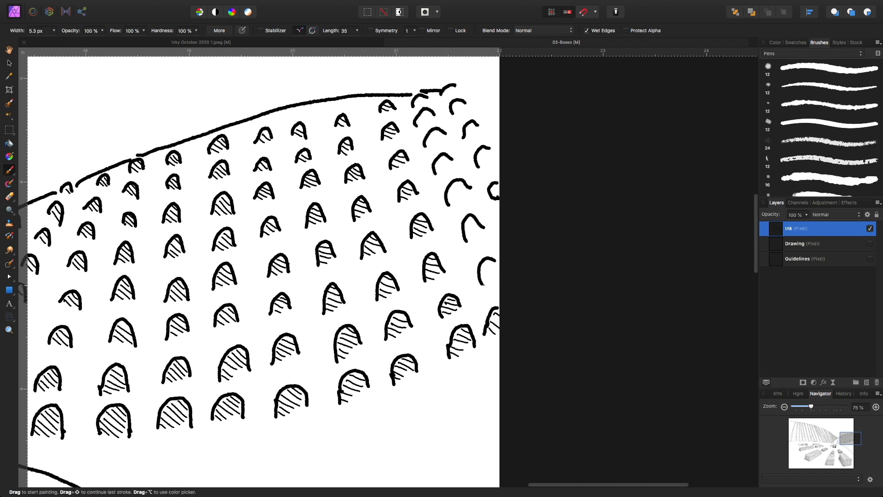
mouse_move(481, 271)
mouse_down()
mouse_move(495, 274)
mouse_move(494, 264)
mouse_up()
mouse_move(465, 239)
mouse_down()
mouse_move(479, 226)
mouse_move(456, 200)
mouse_up()
mouse_move(447, 197)
mouse_down()
mouse_move(466, 184)
mouse_move(448, 166)
mouse_up()
mouse_move(437, 165)
mouse_down()
mouse_move(451, 158)
mouse_move(435, 142)
mouse_move(444, 131)
mouse_move(425, 120)
mouse_move(431, 115)
mouse_up()
mouse_move(421, 114)
mouse_down()
mouse_move(430, 111)
mouse_move(424, 102)
mouse_up()
drag(418, 103, 428, 99)
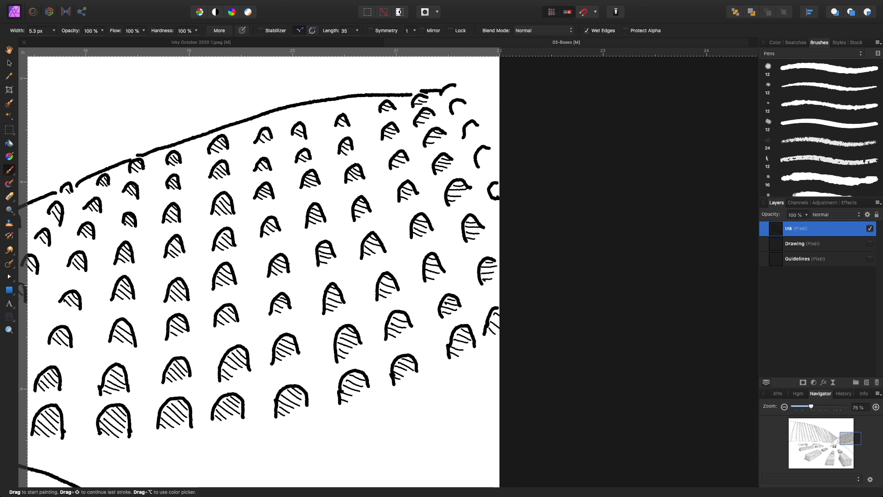
drag(491, 190, 499, 186)
mouse_move(477, 156)
mouse_down()
mouse_move(490, 155)
mouse_move(456, 89)
mouse_up()
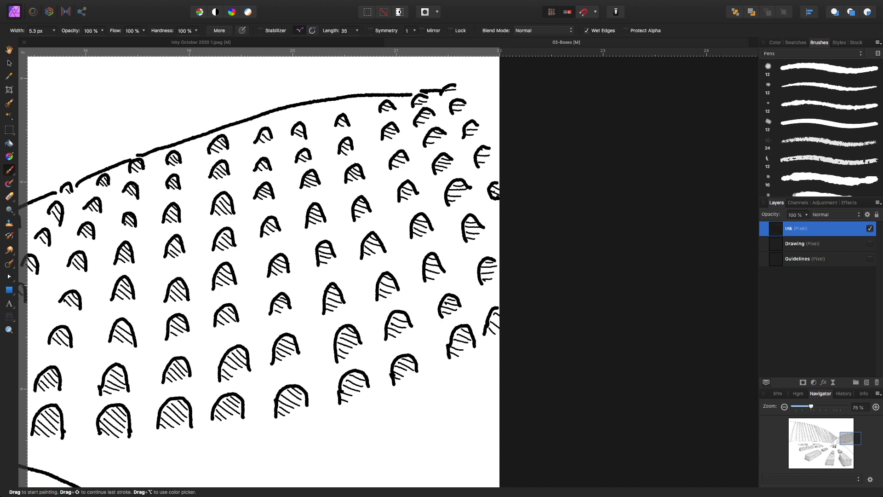
Shade the bushes of the leftmost planted row on the left-hand hill with short strokes along their left edges.
key(super+minus)
key(super+minus)
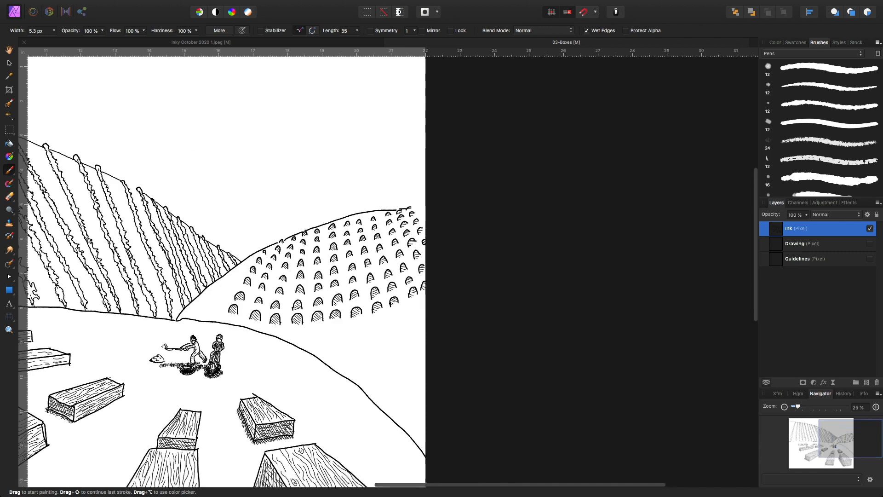
key(space)
mouse_move(230, 276)
mouse_down()
mouse_move(365, 220)
mouse_move(463, 239)
mouse_move(530, 275)
mouse_move(635, 257)
mouse_move(713, 290)
mouse_up()
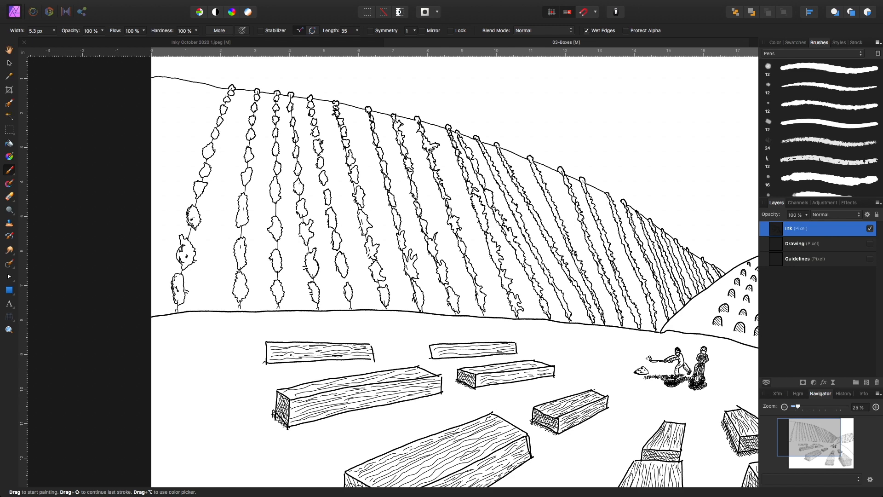
scroll(390, 267, up, 2)
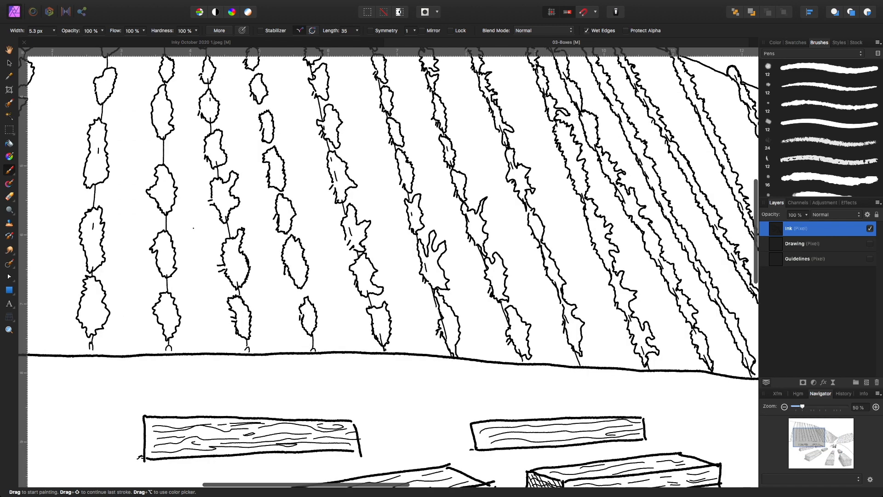
scroll(389, 267, left, 5)
scroll(389, 267, up, 3)
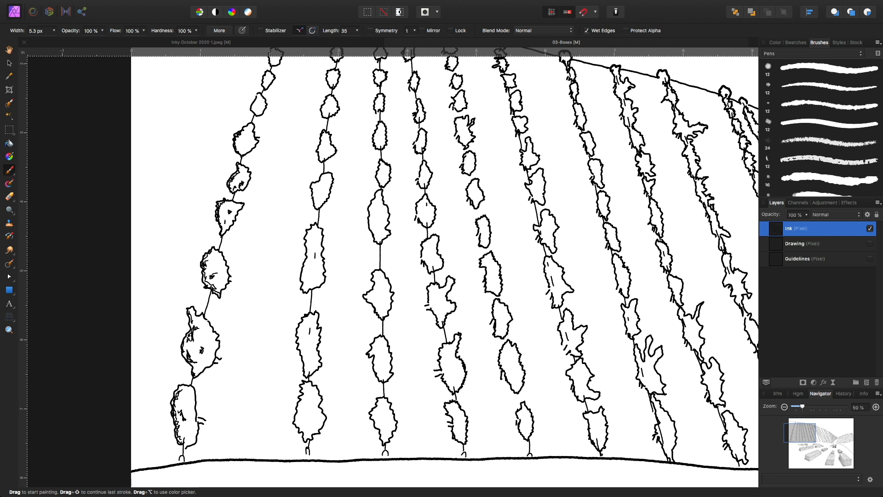
scroll(444, 267, up, 5)
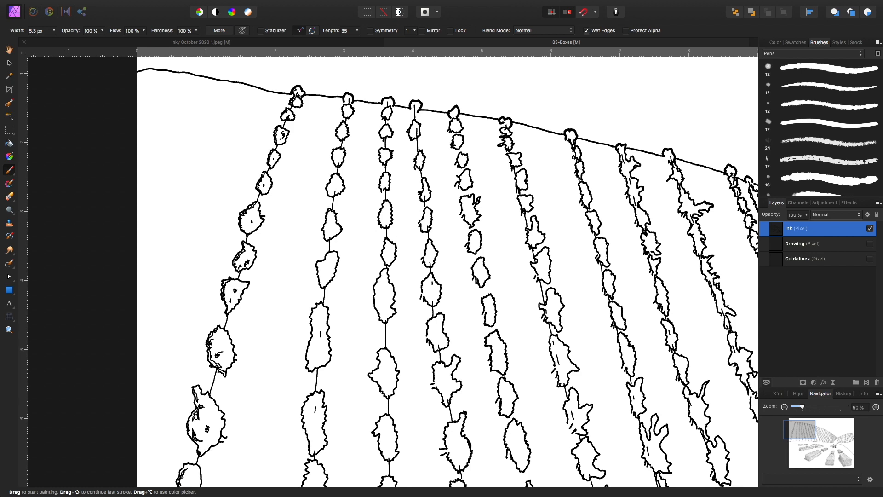
Shade the bushes of the second planted row with short edge strokes and small inner marks, from bottom to top.
scroll(446, 267, down, 5)
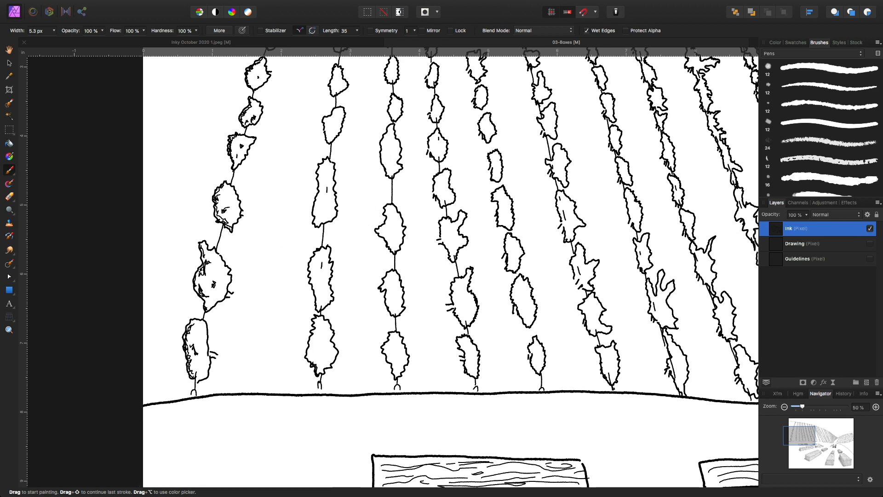
drag(311, 348, 307, 354)
drag(317, 345, 320, 336)
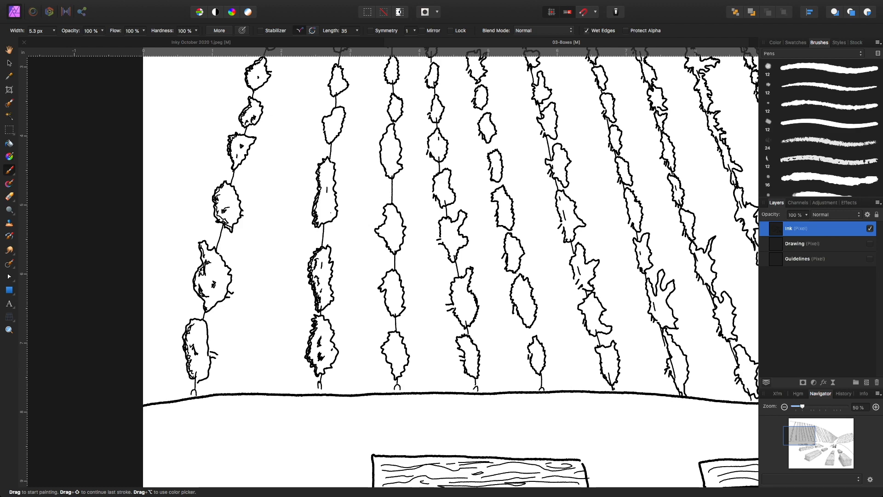
scroll(451, 266, up, 6)
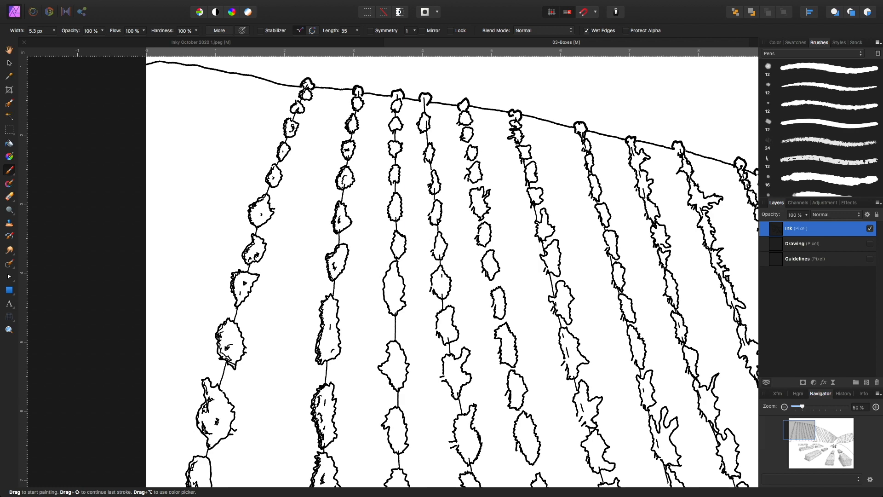
Shade the bushes of the third and fourth planted rows with short edge strokes and inner marks, up to the ridge.
scroll(450, 271, down, 5)
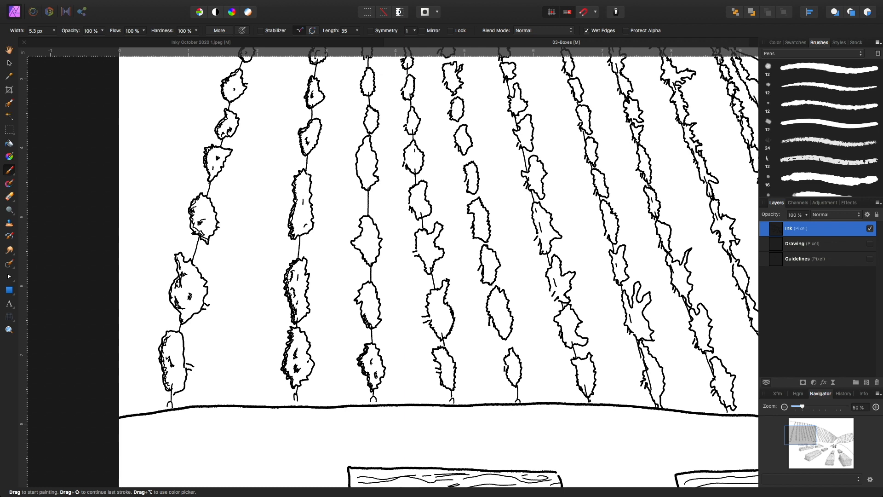
mouse_move(367, 301)
mouse_down()
mouse_move(360, 309)
mouse_move(359, 297)
mouse_up()
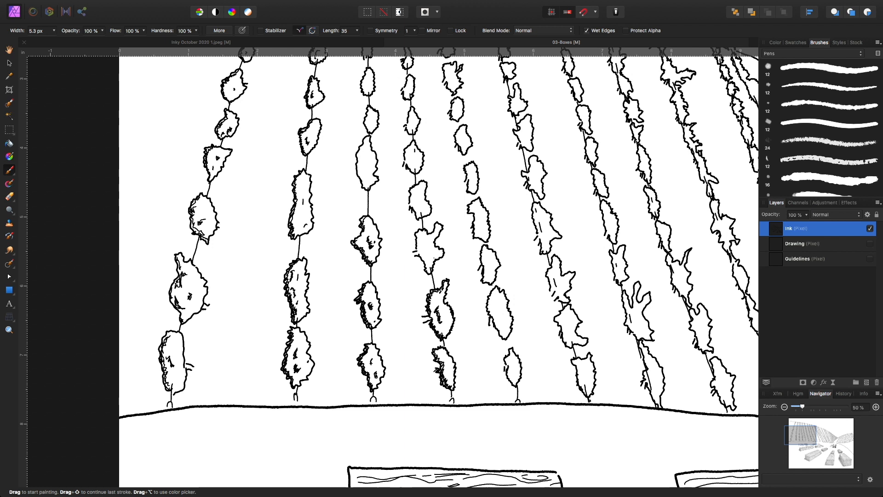
scroll(439, 267, up, 3)
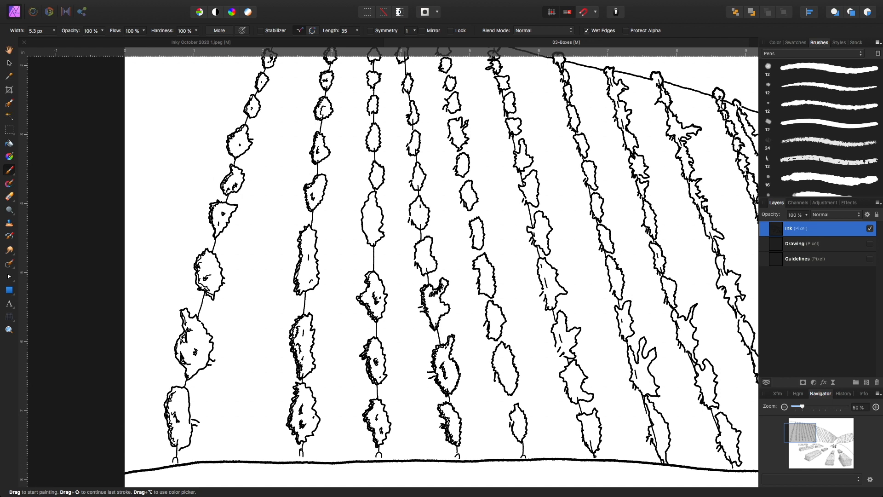
drag(432, 293, 424, 299)
drag(440, 306, 432, 320)
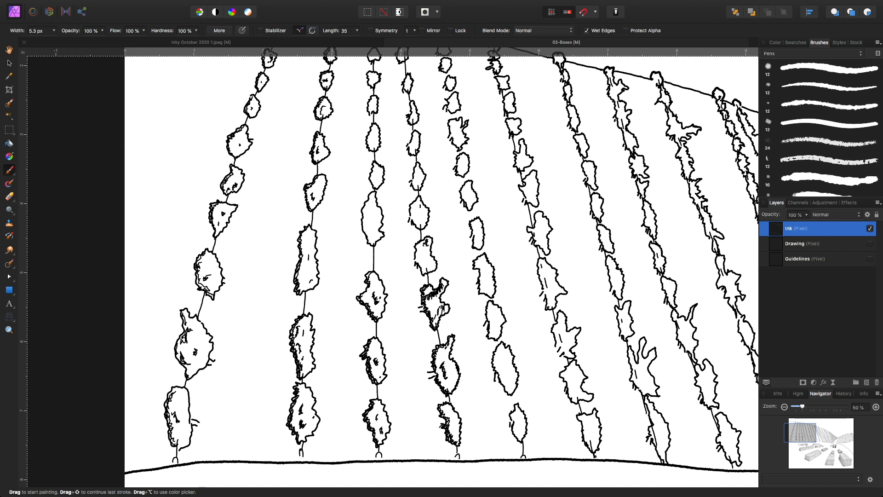
drag(419, 245, 418, 252)
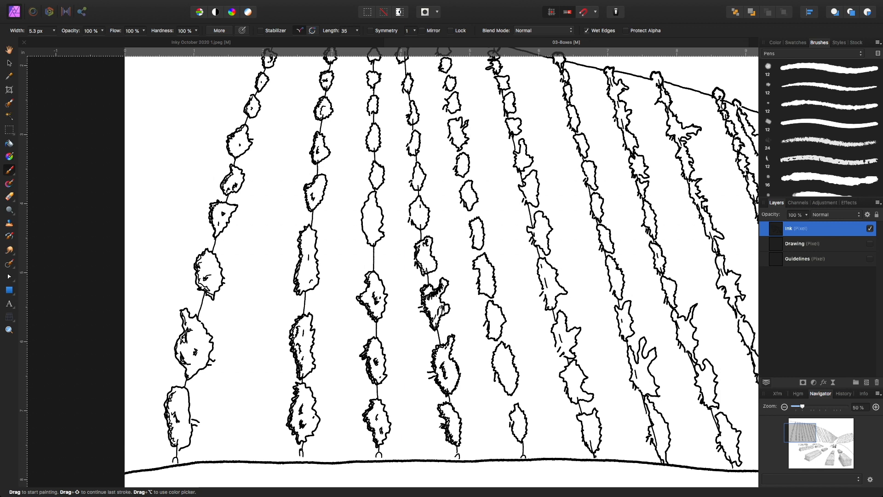
drag(419, 256, 422, 265)
scroll(442, 267, up, 3)
scroll(441, 267, left, 1)
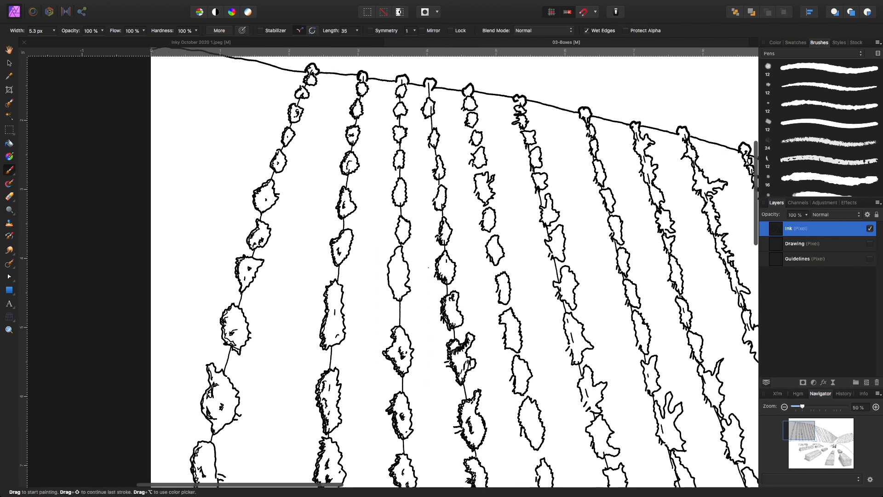
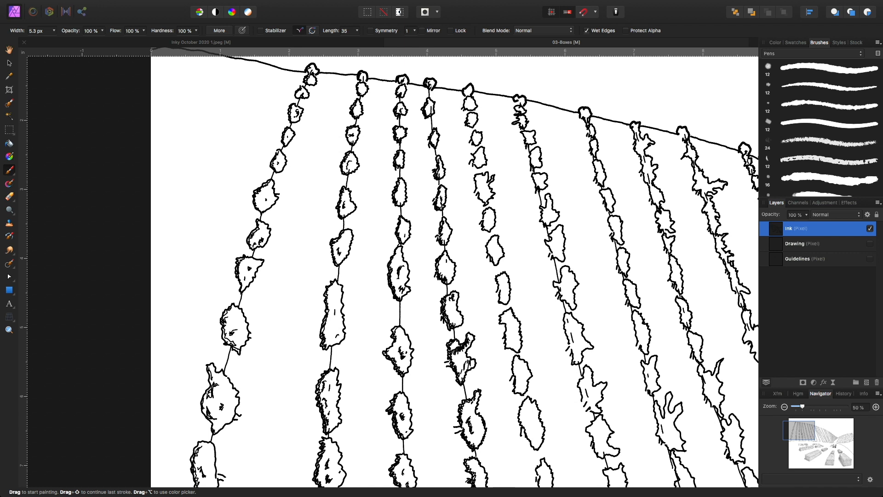
Shade the bushes of the fifth planted row on the left-hand hill with dense short strokes, from bottom to ridge.
scroll(420, 267, down, 5)
scroll(419, 266, right, 3)
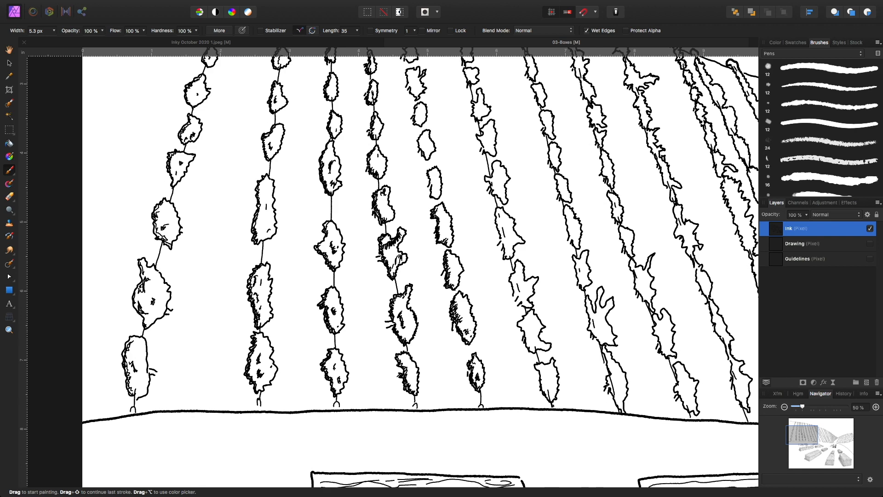
scroll(420, 267, up, 5)
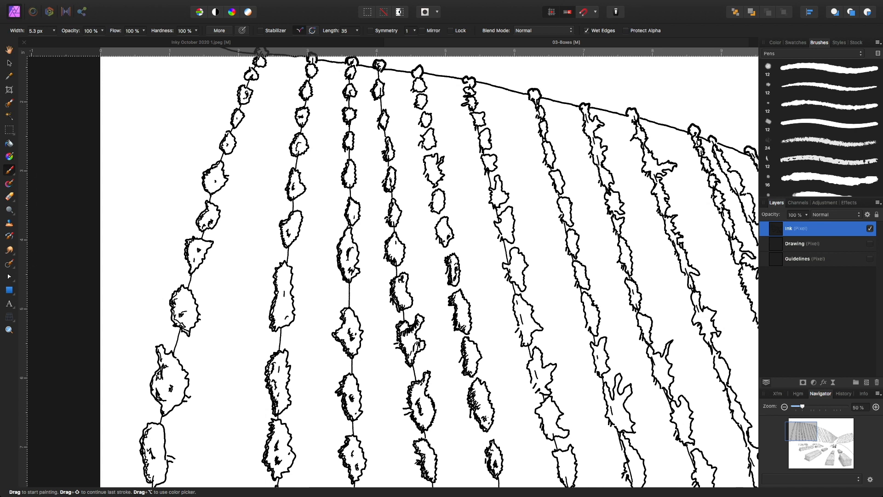
drag(439, 232, 443, 238)
scroll(429, 266, up, 3)
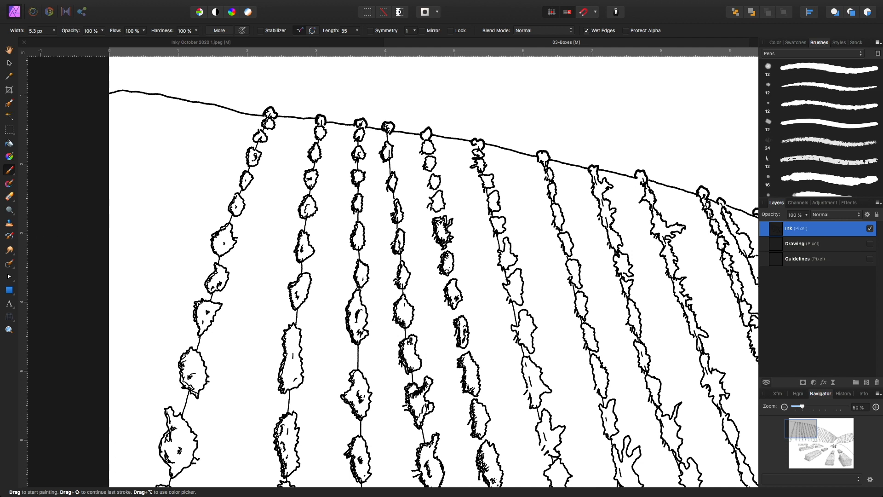
scroll(433, 267, up, 3)
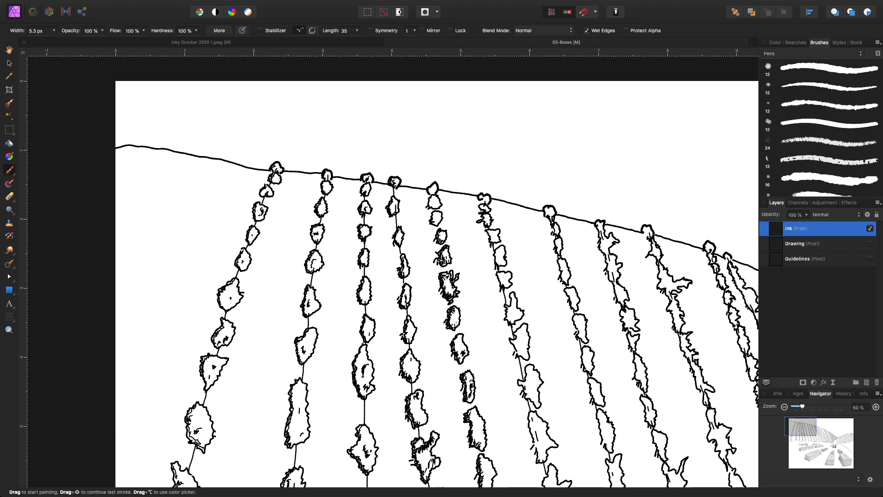
scroll(437, 284, up, 2)
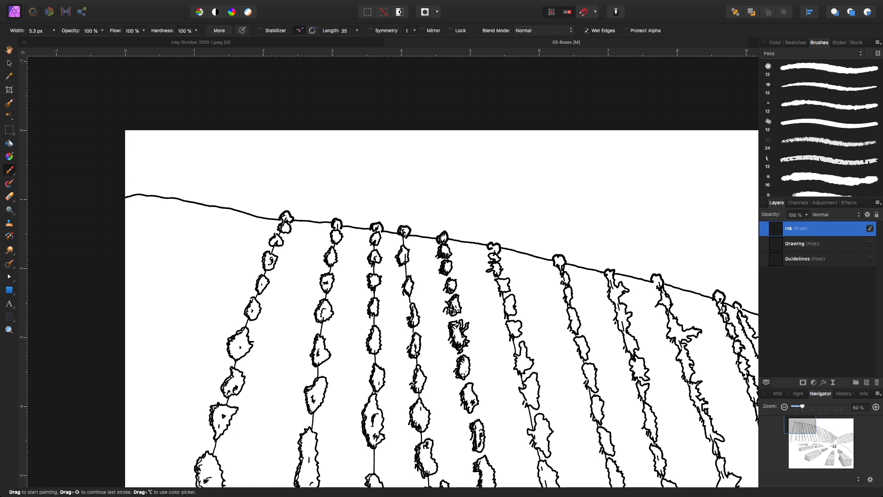
Shade the bushes of the sixth planted row with short edge strokes and inner marks, up to the ridge.
drag(556, 411, 385, 203)
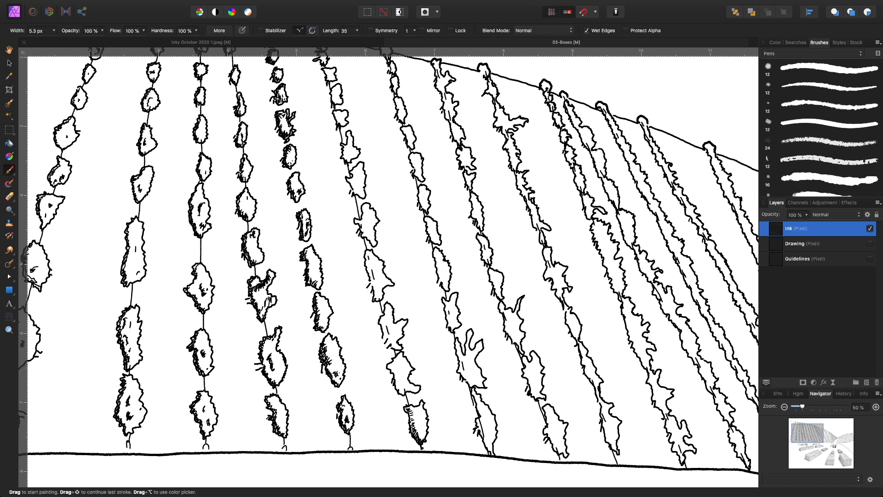
drag(410, 413, 412, 422)
drag(409, 384, 417, 391)
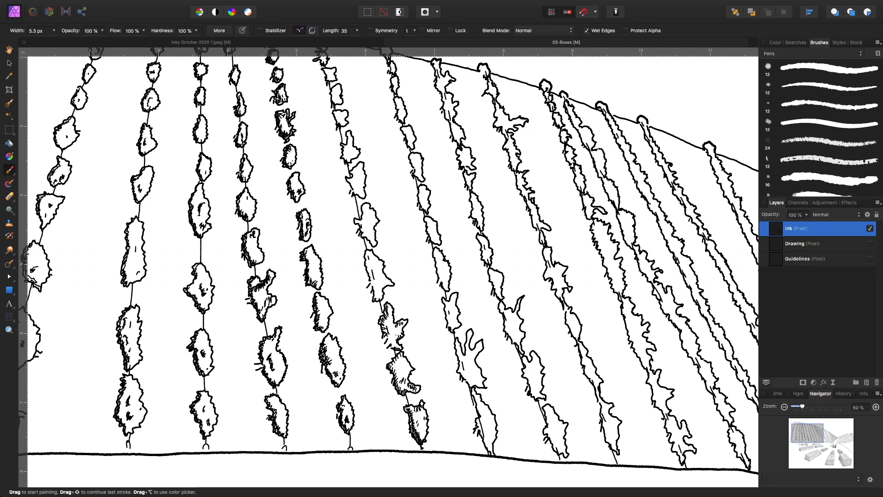
scroll(412, 272, up, 5)
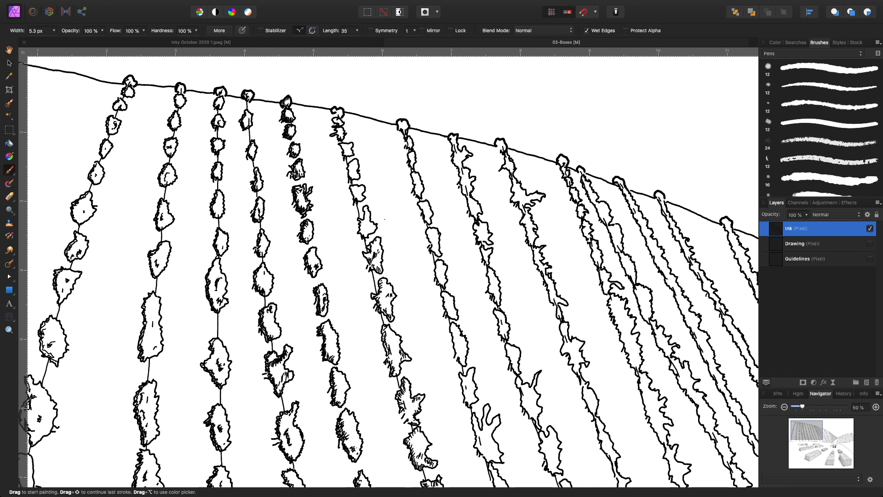
scroll(388, 271, up, 4)
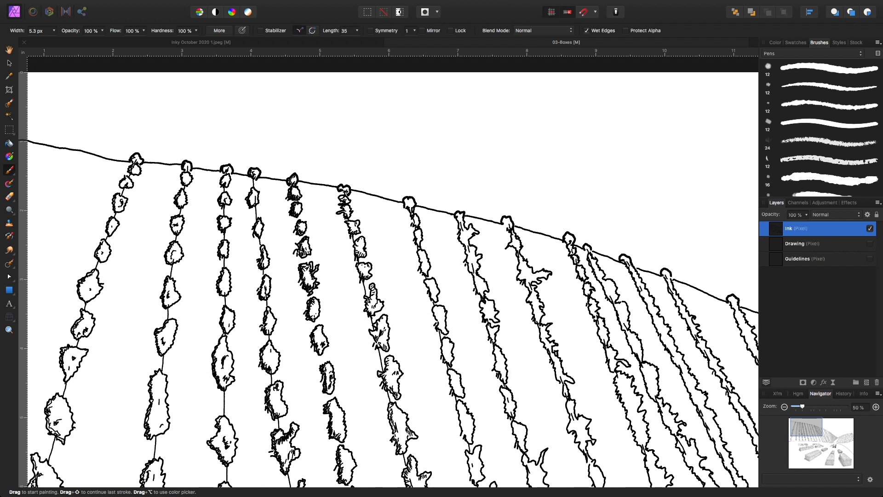
Shade the seventh planted row with short strokes along its left edge, including the finger-shaped bush near the base.
scroll(391, 267, down, 8)
scroll(391, 267, right, 5)
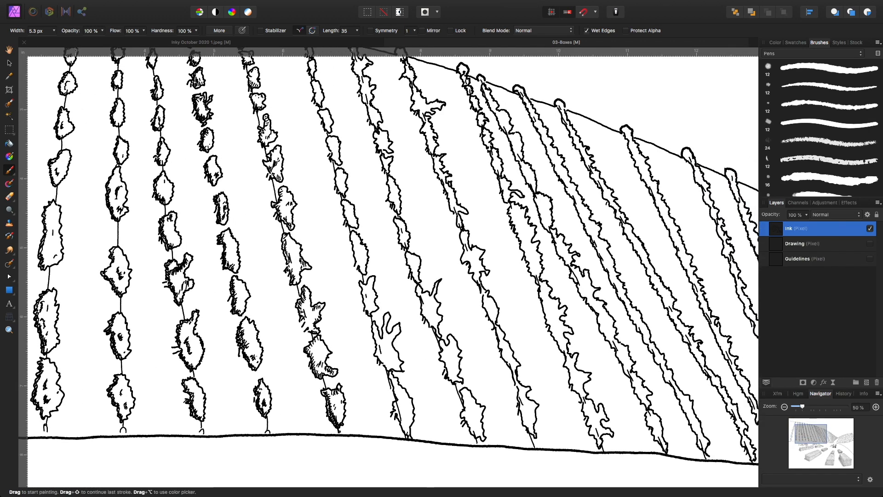
drag(398, 415, 407, 434)
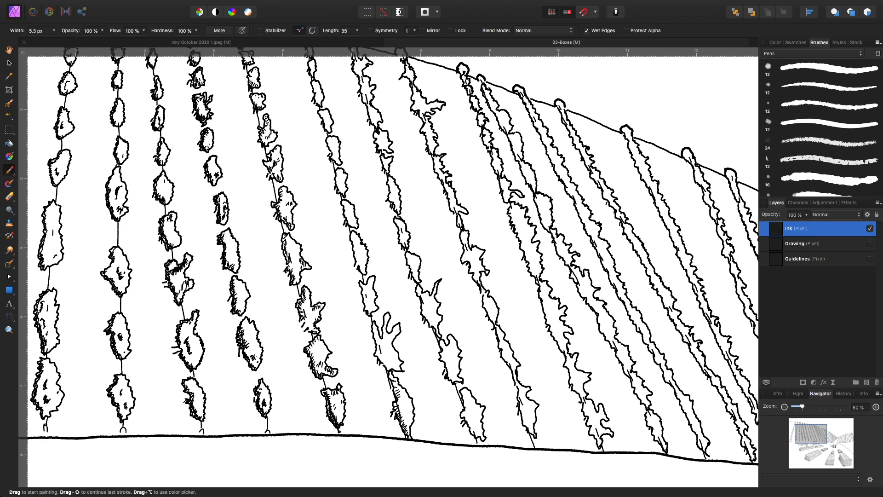
drag(407, 403, 407, 411)
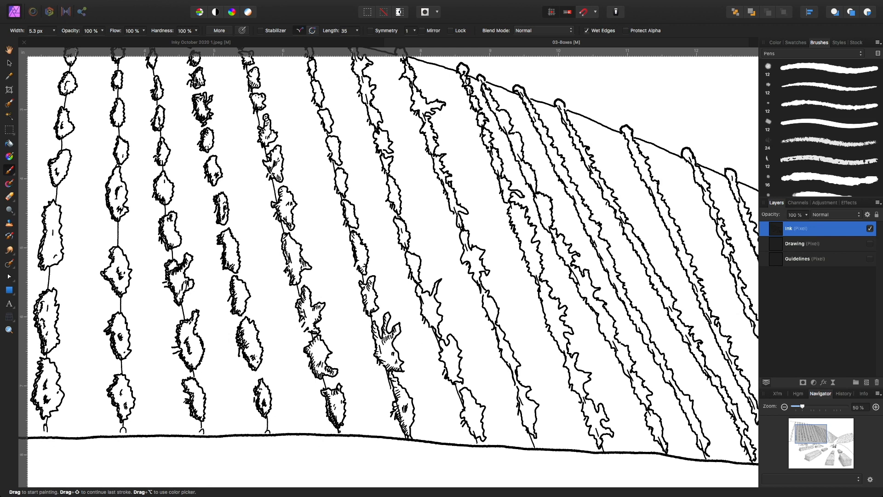
scroll(389, 267, up, 5)
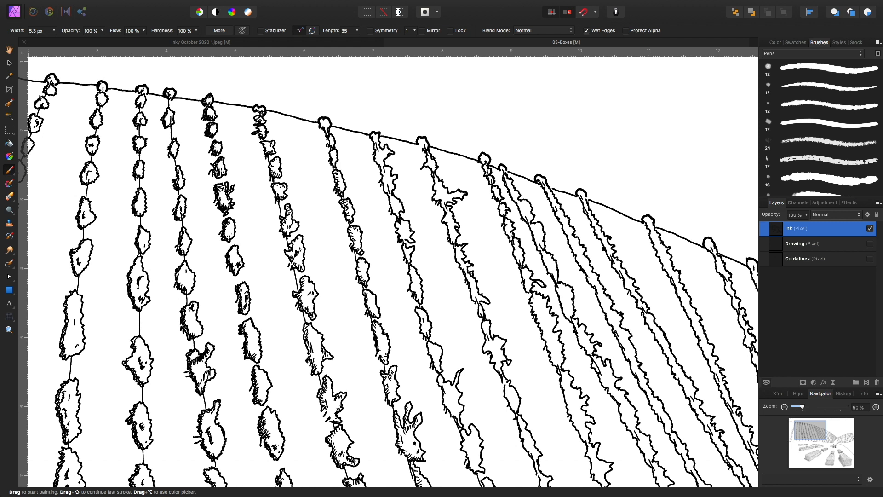
scroll(389, 271, up, 3)
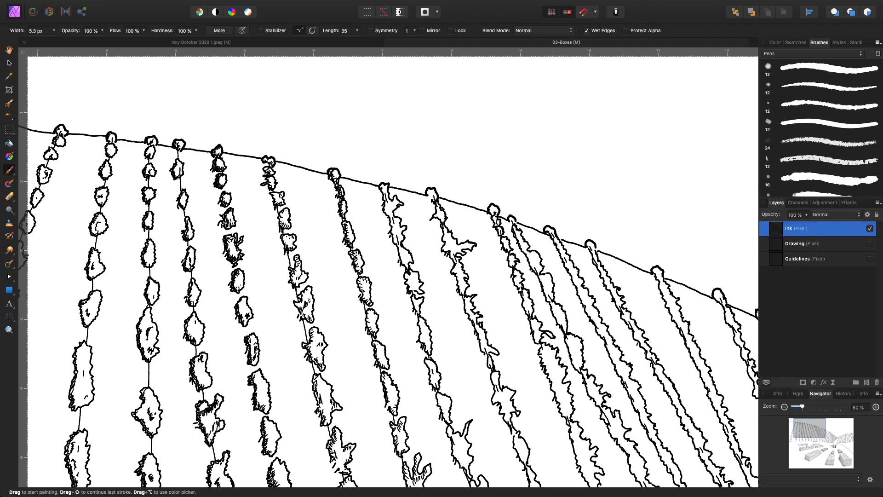
Shade the eighth planted row with short edge strokes and inner marks, from the hill's base to the ridge.
scroll(389, 267, down, 5)
scroll(389, 267, right, 3)
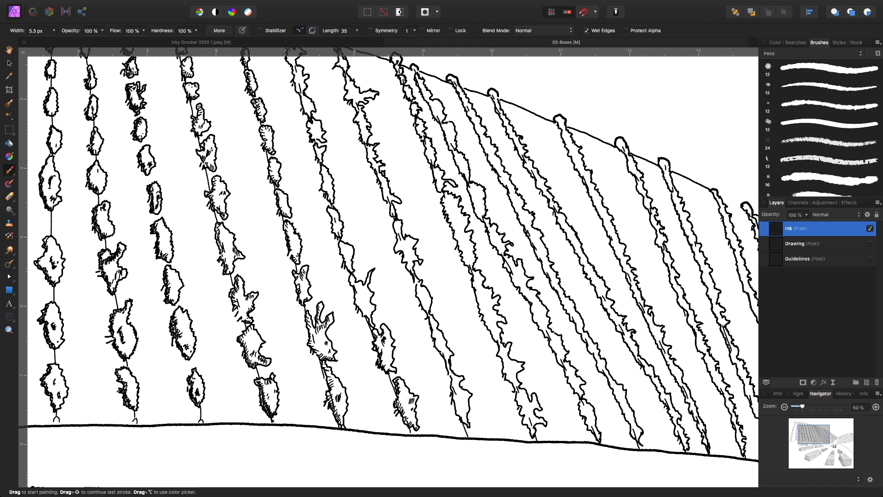
scroll(389, 267, up, 2)
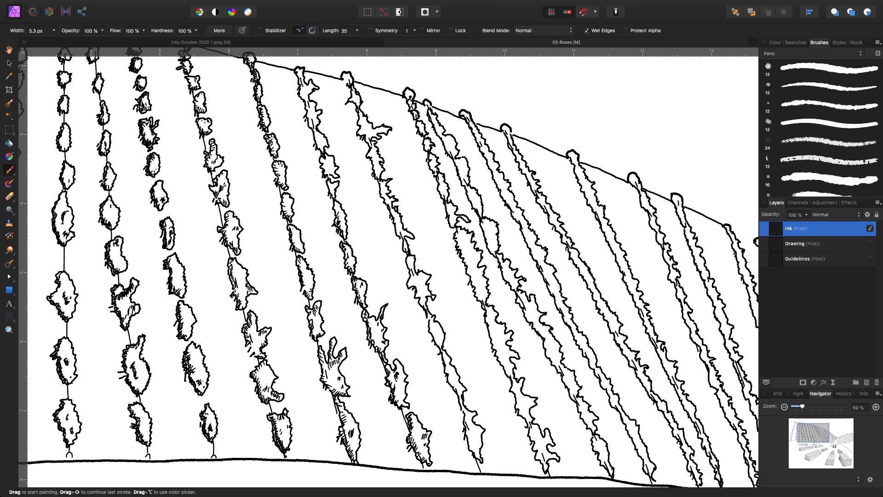
scroll(388, 267, up, 5)
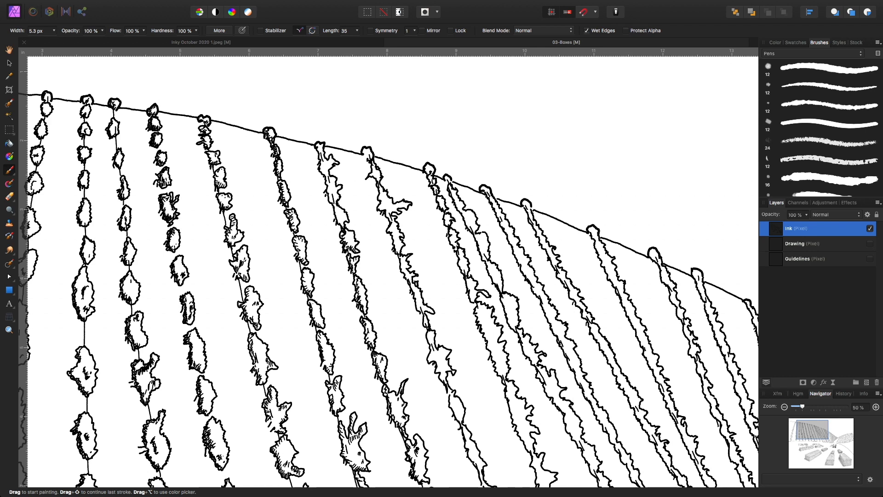
scroll(389, 272, up, 3)
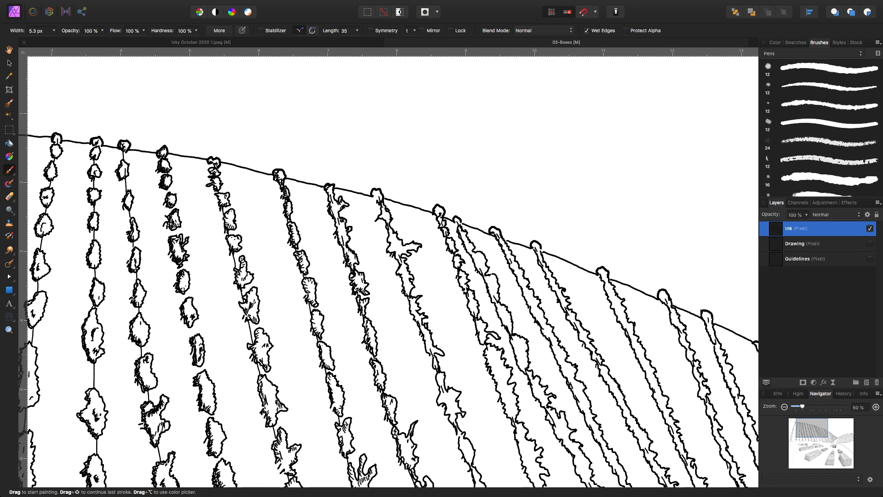
Shade the narrow ninth planted row with short strokes along its left edge, from the base up to the ridge.
scroll(388, 267, down, 5)
scroll(388, 266, right, 4)
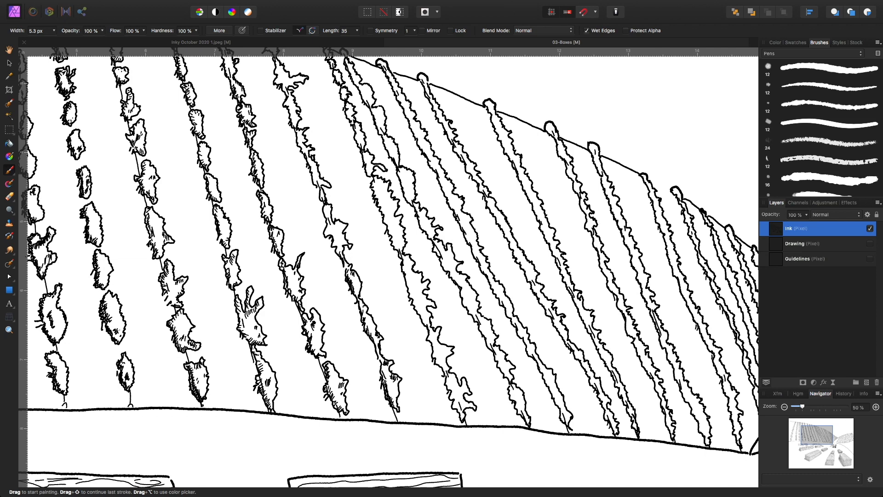
scroll(378, 292, up, 3)
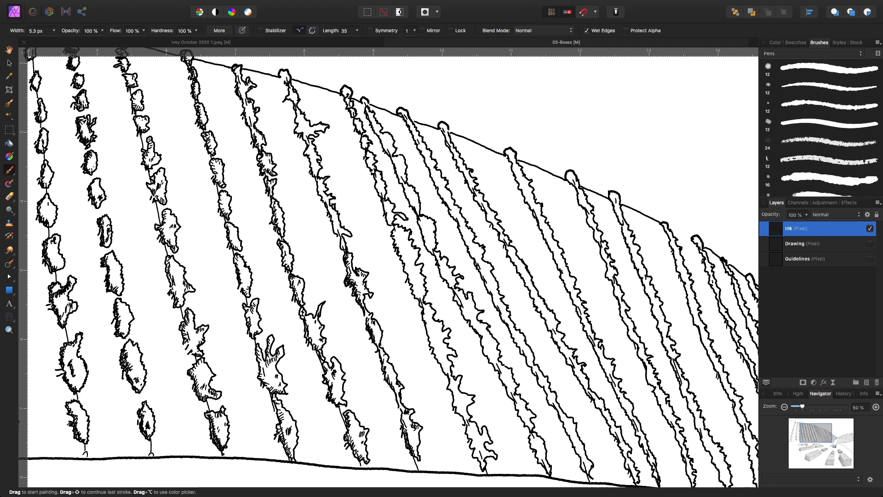
scroll(389, 266, up, 5)
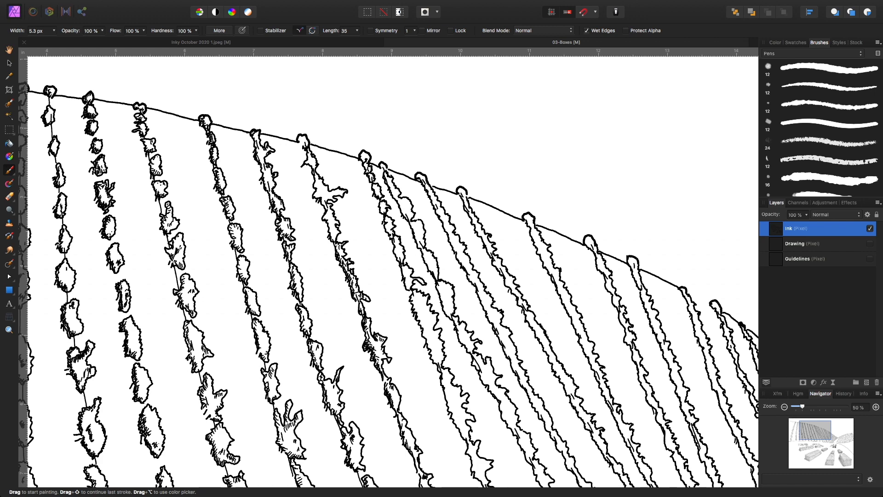
scroll(441, 346, up, 3)
scroll(440, 346, left, 3)
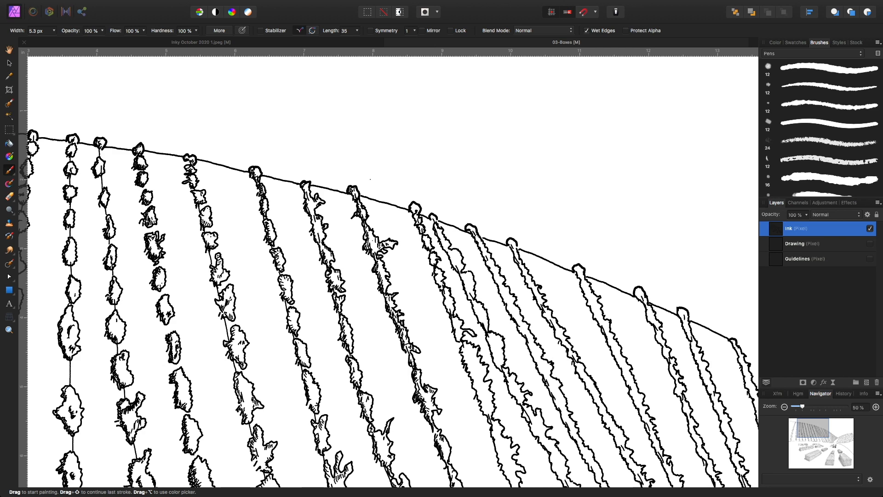
Shade the tenth planted row with short hatching strokes, making its left edge dense from the base to the ridge.
scroll(389, 267, down, 7)
scroll(388, 266, right, 4)
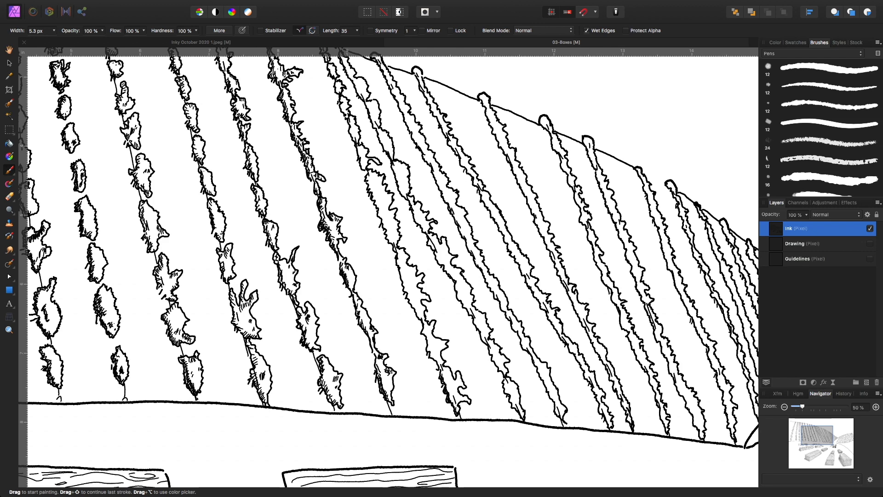
drag(445, 378, 448, 389)
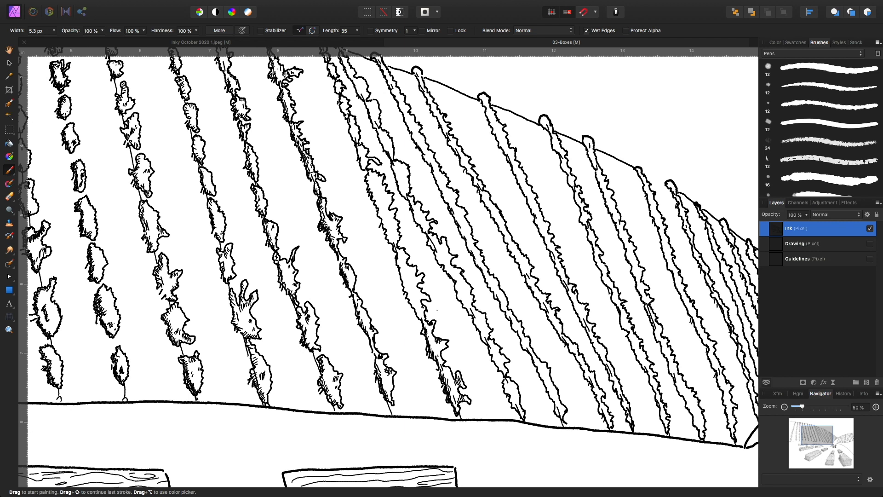
scroll(388, 267, up, 3)
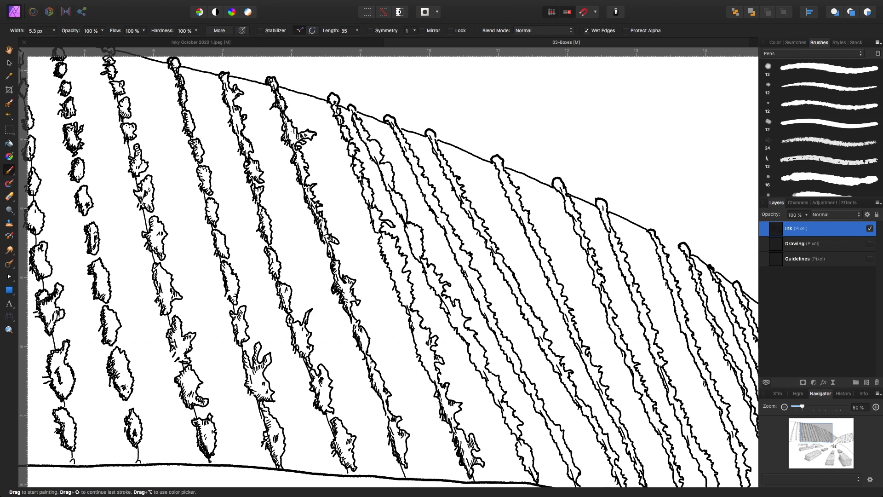
drag(413, 320, 415, 334)
drag(415, 324, 416, 344)
drag(416, 332, 418, 349)
drag(418, 341, 433, 381)
drag(413, 294, 436, 334)
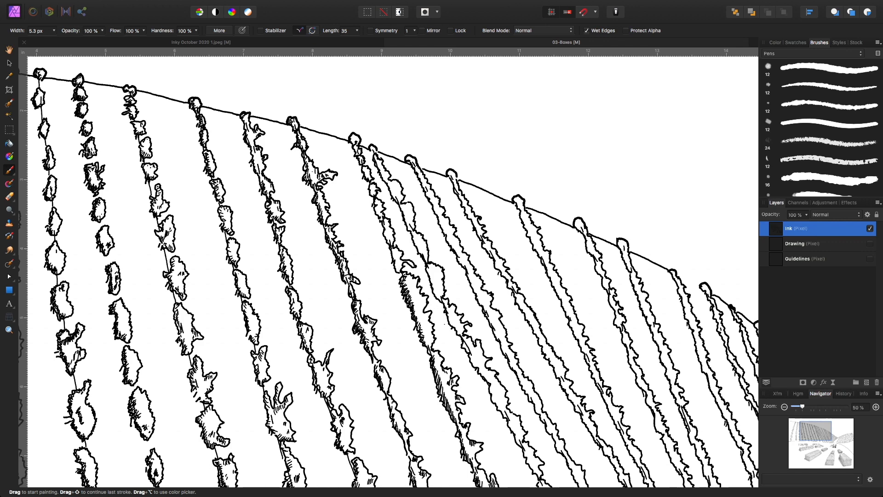
scroll(389, 276, up, 2)
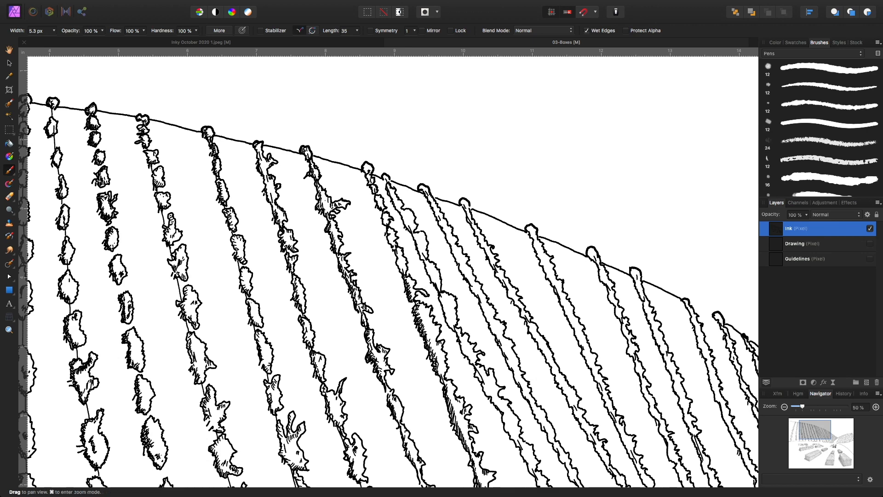
scroll(389, 271, up, 3)
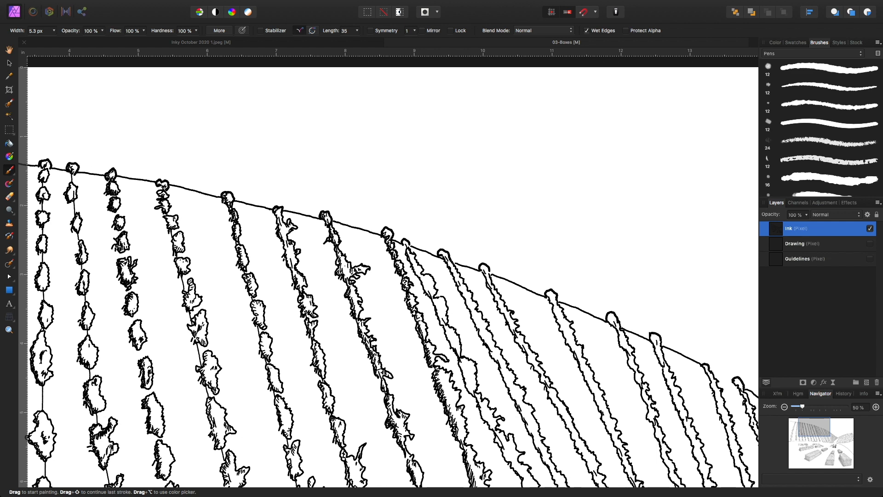
Shade the left edge of the eleventh planted row with short strokes, from the base up to the ridge.
key(space)
drag(468, 403, 314, 208)
key(space)
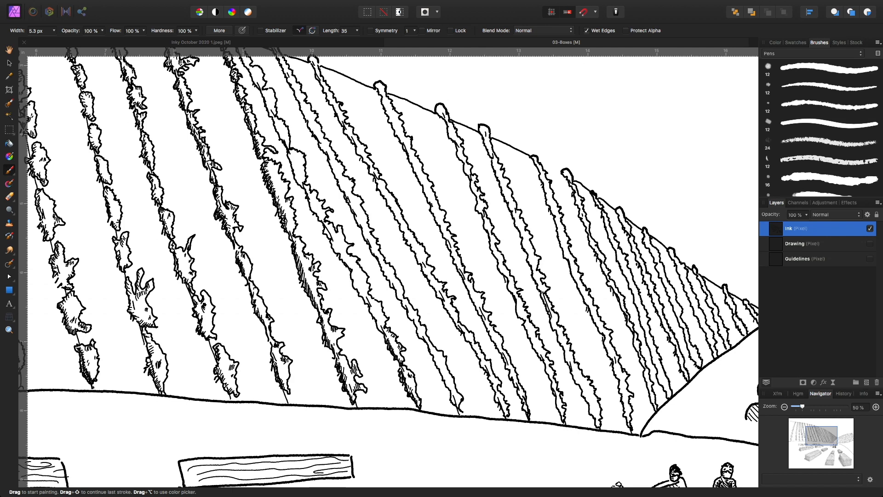
scroll(388, 267, up, 3)
scroll(389, 267, left, 1)
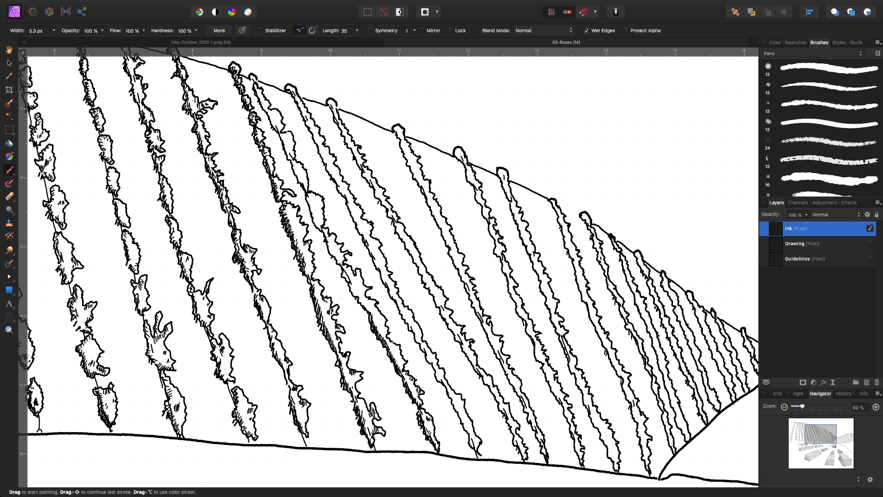
scroll(388, 267, up, 3)
scroll(388, 267, left, 2)
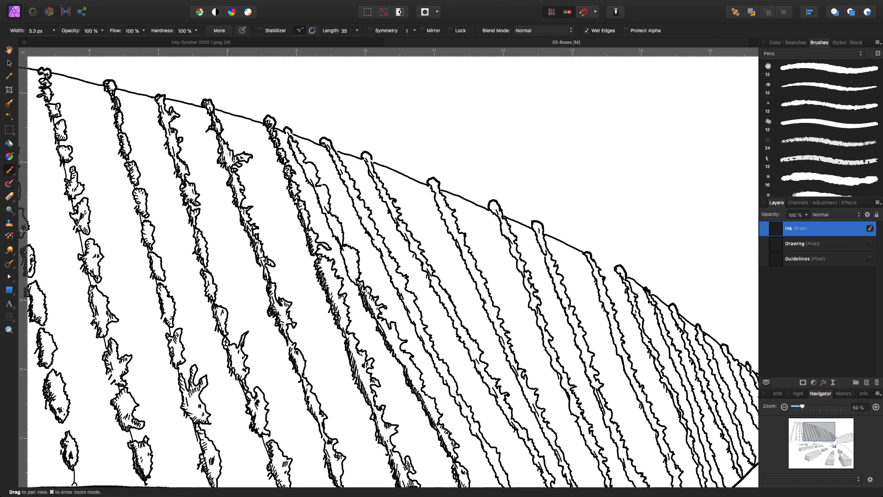
scroll(391, 271, up, 3)
scroll(391, 271, left, 2)
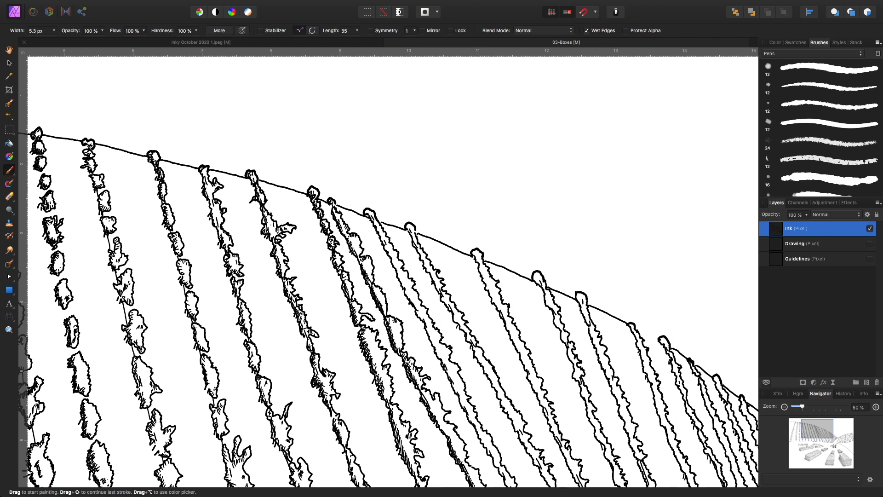
Shade the left edges of the twelfth, thirteenth and fourteenth planted rows with short strokes along their full length.
key(space)
drag(484, 389, 391, 293)
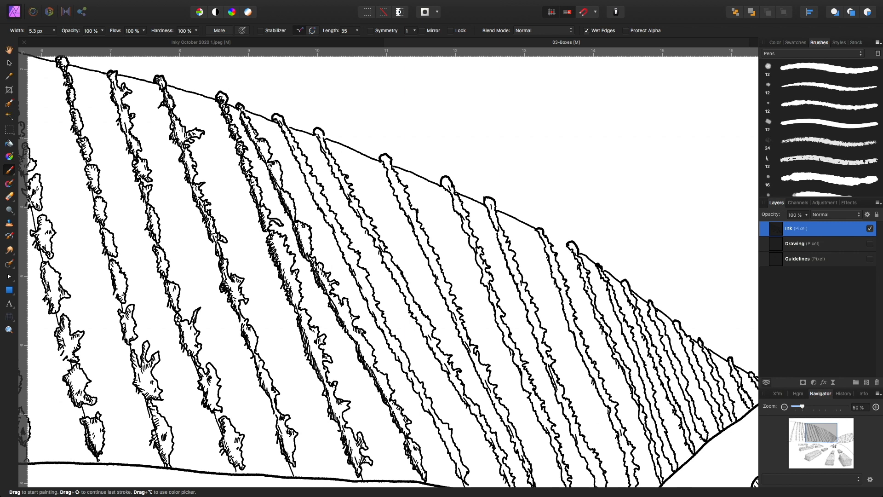
scroll(389, 267, down, 2)
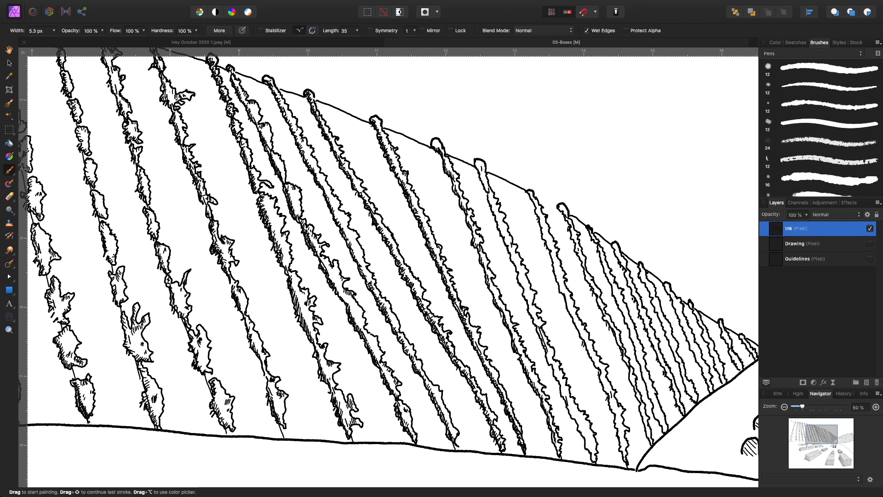
scroll(388, 267, right, 5)
scroll(388, 267, down, 3)
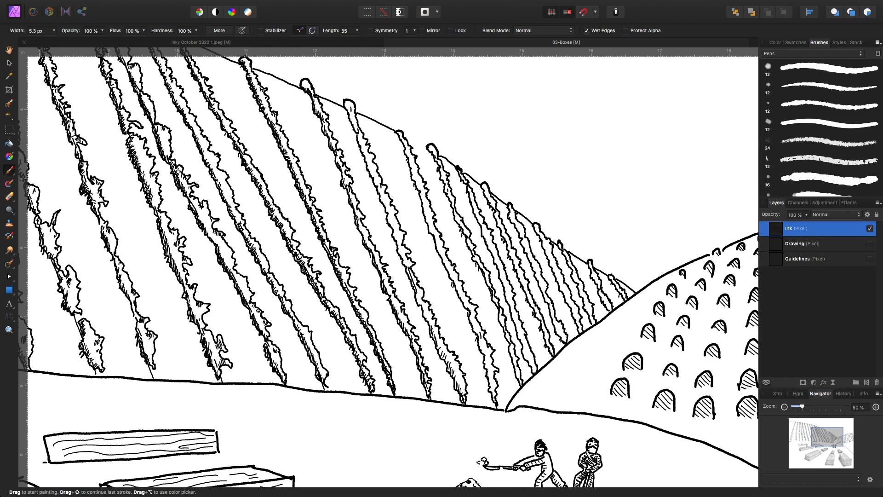
Shade the left edges of the remaining narrow rows toward the hill's far end and close the gap in the ridge line.
drag(426, 310, 428, 318)
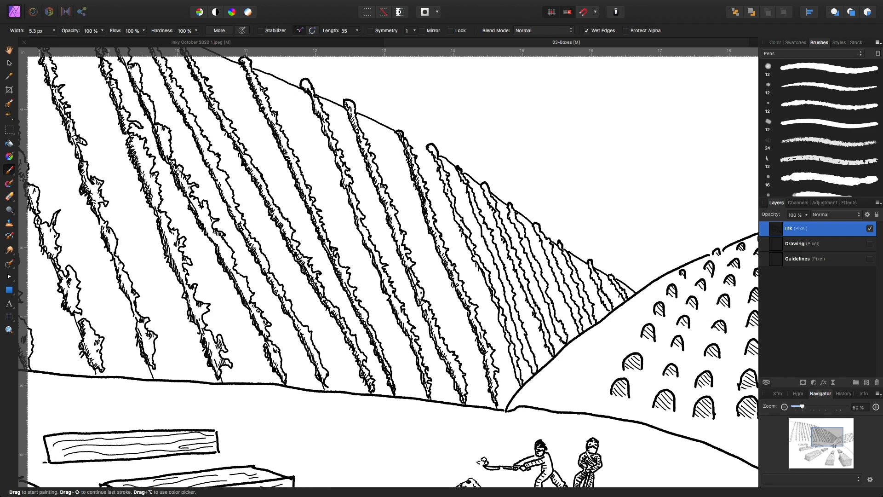
scroll(388, 267, right, 5)
scroll(389, 267, up, 2)
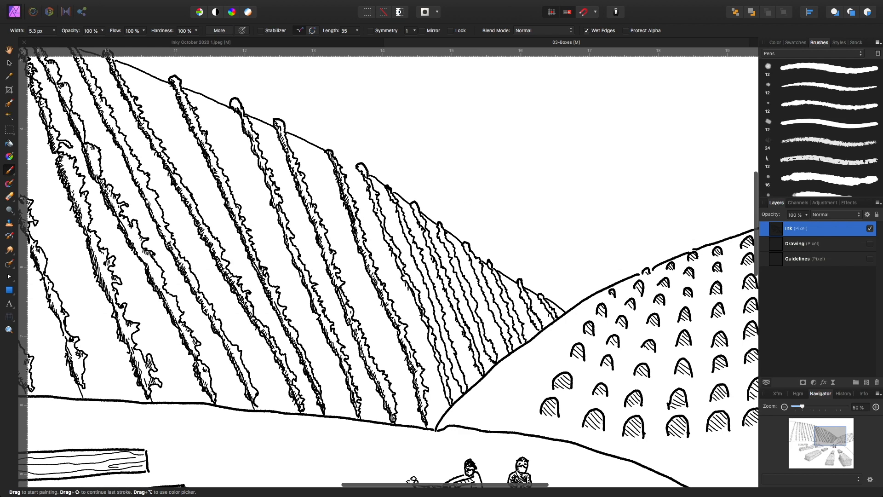
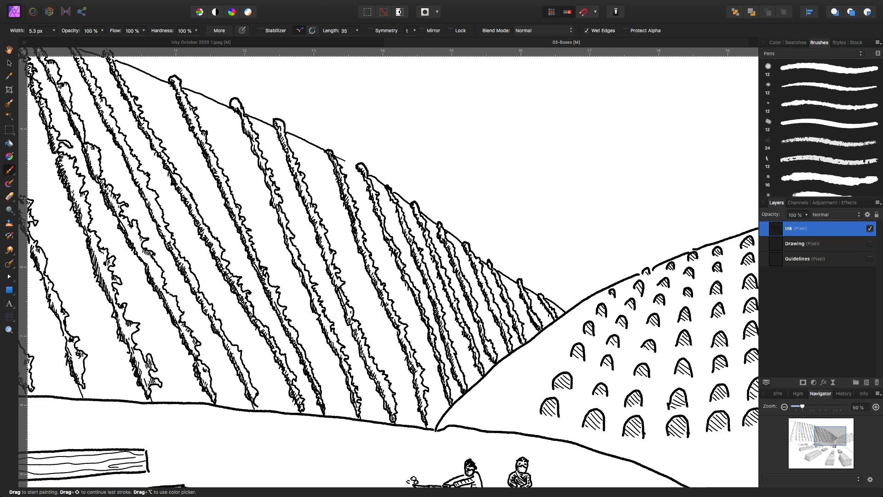
drag(337, 156, 349, 162)
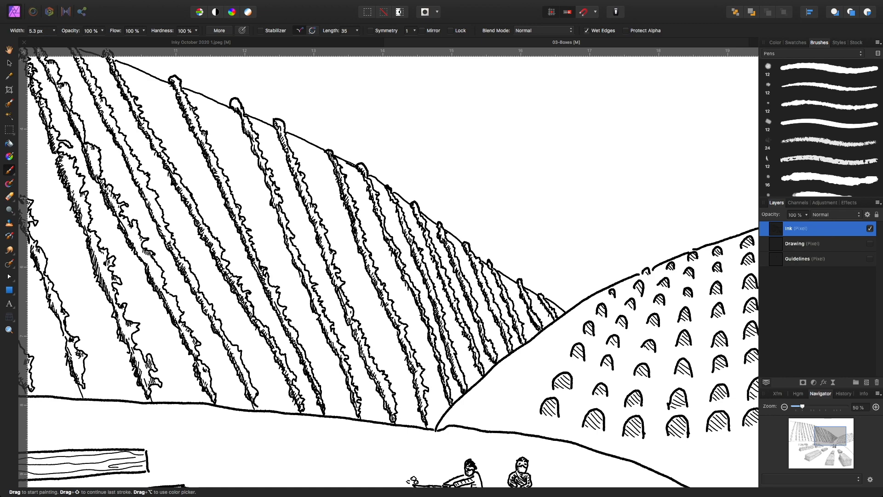
Darken the lower-left edges of the bushes in the first planted row with heavy ink strokes, working up from the base.
scroll(389, 267, left, 8)
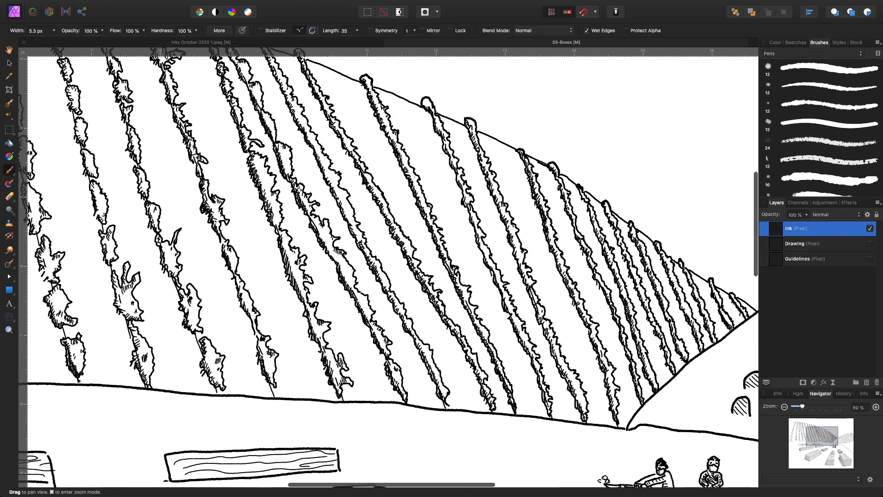
scroll(389, 266, left, 15)
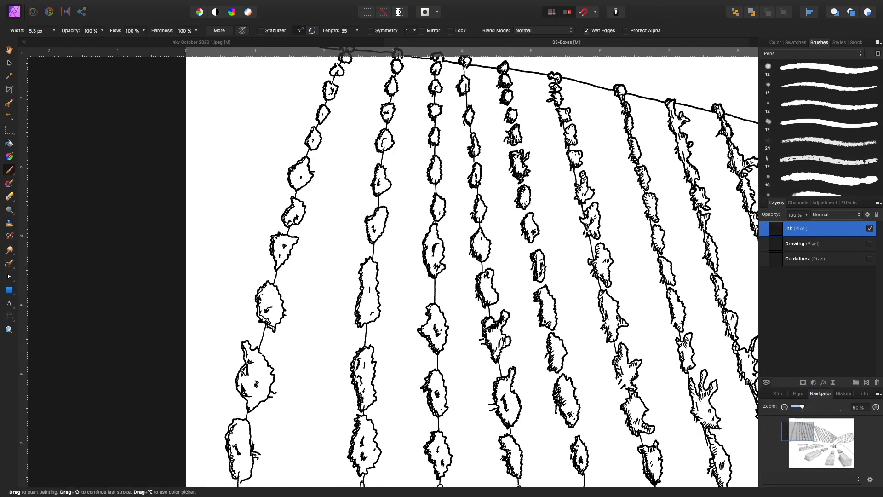
drag(252, 429, 251, 442)
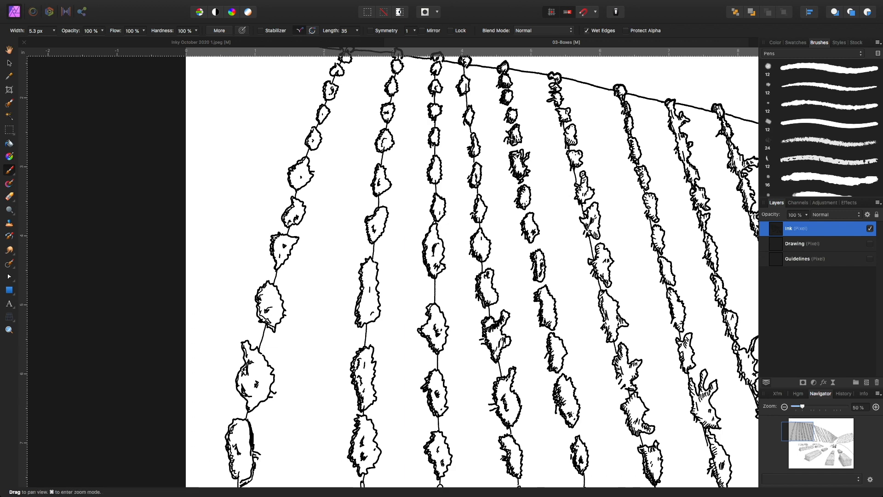
scroll(472, 267, down, 3)
drag(277, 403, 268, 410)
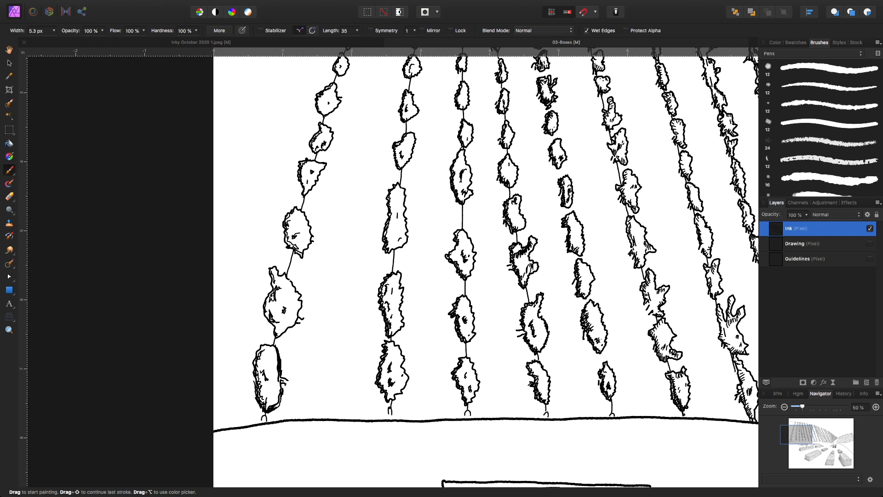
drag(253, 378, 255, 395)
drag(285, 336, 279, 343)
drag(290, 252, 288, 258)
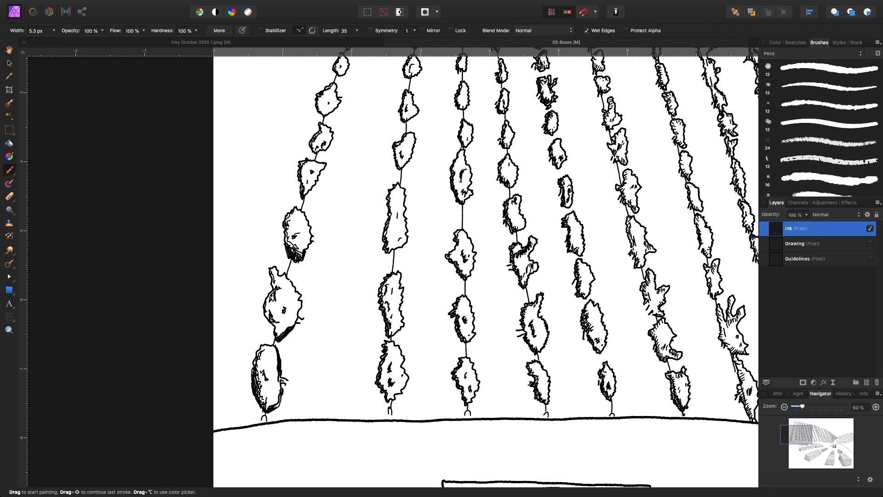
drag(299, 185, 298, 195)
Hatch slanted cast shadows beside the upper bushes of the second planted row, from the ridge downward.
scroll(486, 266, up, 5)
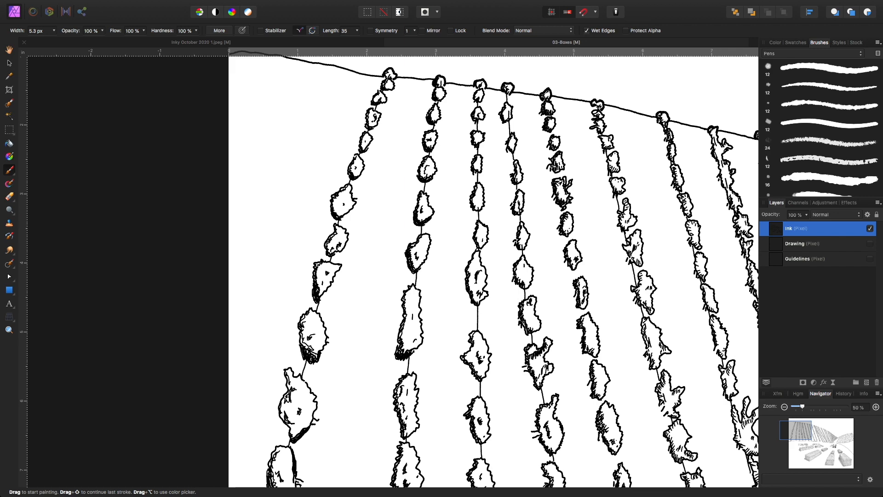
drag(391, 257, 459, 188)
drag(564, 374, 443, 315)
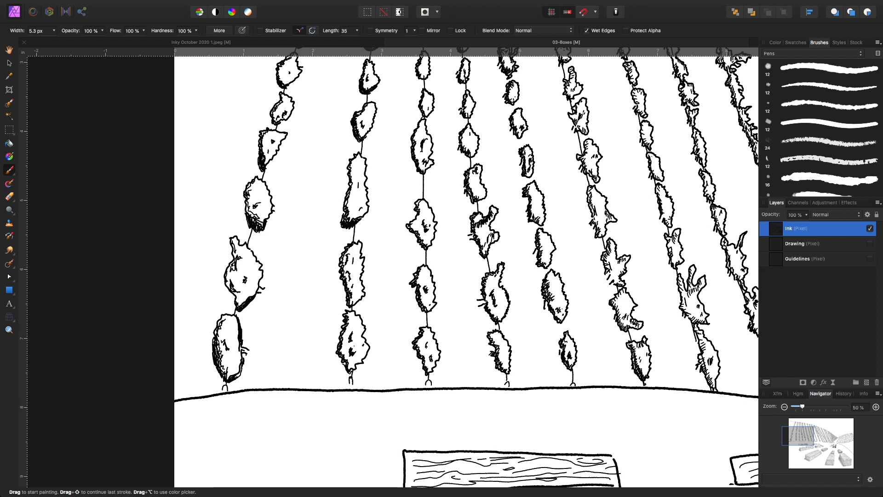
mouse_move(464, 244)
mouse_down()
mouse_move(556, 348)
mouse_move(591, 427)
mouse_up()
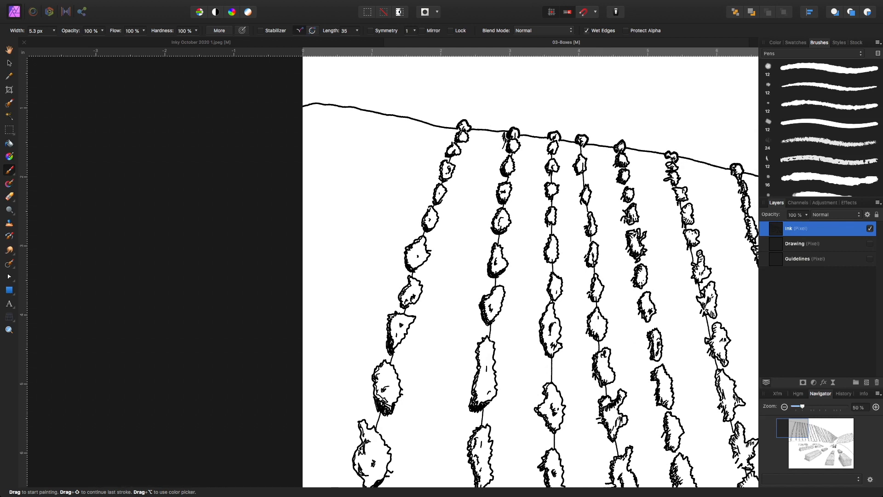
drag(500, 162, 492, 202)
drag(490, 251, 484, 262)
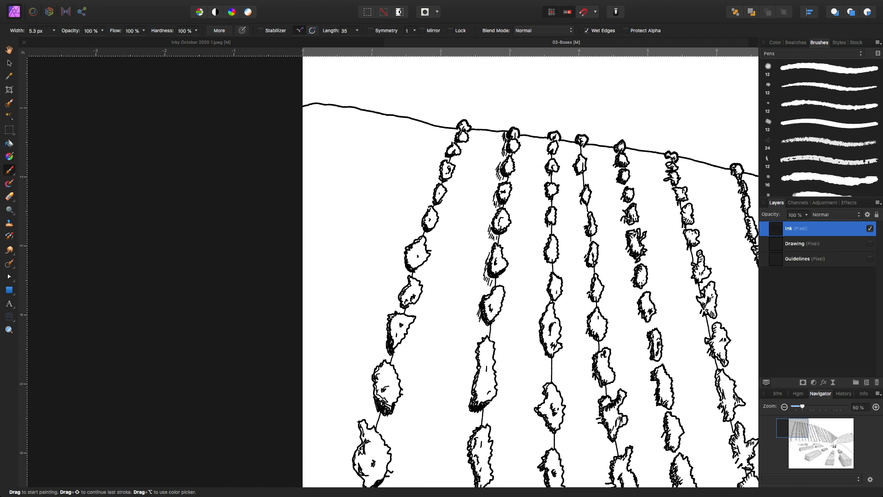
Hatch slanted cast shadows along the left sides of the long bushes in the middle of the second row.
scroll(529, 272, down, 5)
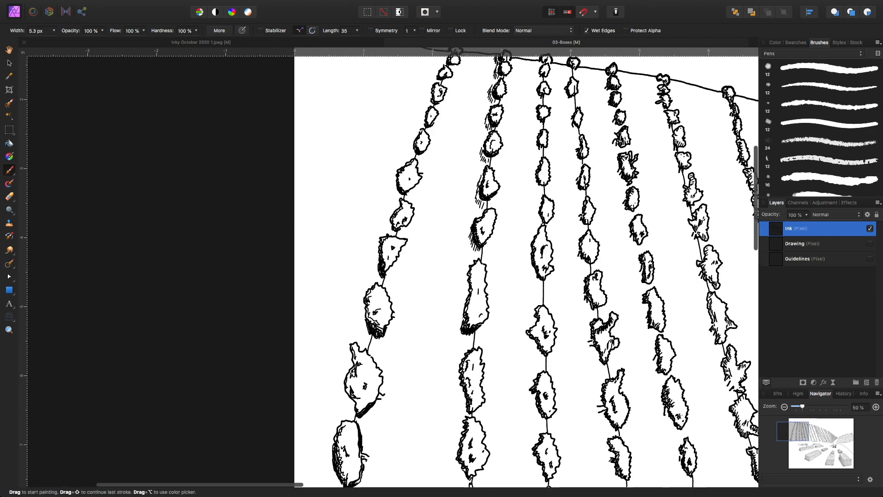
mouse_move(463, 323)
mouse_down()
mouse_move(458, 336)
mouse_move(469, 338)
mouse_up()
mouse_move(465, 303)
mouse_down()
mouse_move(458, 316)
mouse_move(460, 303)
mouse_up()
mouse_move(469, 287)
mouse_down()
mouse_move(461, 301)
mouse_move(460, 291)
mouse_up()
drag(459, 364, 453, 381)
drag(458, 375, 454, 387)
drag(459, 381, 457, 401)
drag(463, 394, 458, 410)
Hatch a slanted cast shadow beside and beneath the lowest bush of the second row.
mouse_move(464, 400)
mouse_down()
mouse_move(460, 411)
mouse_move(471, 250)
mouse_up()
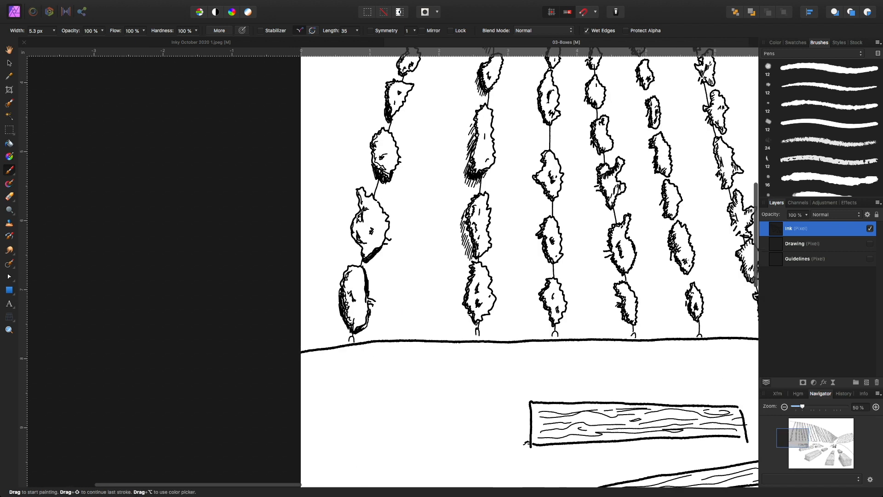
drag(465, 294, 459, 323)
drag(465, 312, 461, 326)
drag(468, 314, 463, 330)
drag(470, 318, 466, 335)
drag(474, 325, 469, 337)
drag(474, 325, 470, 337)
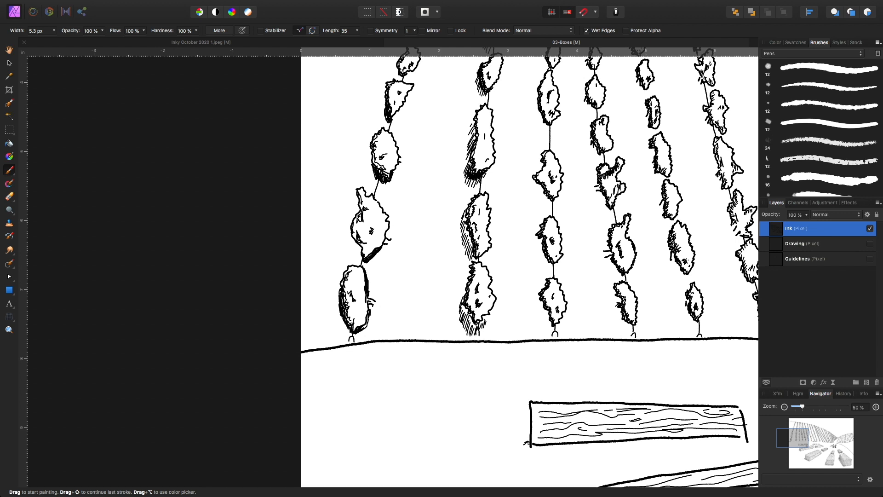
Hatch slanted cast shadows beside the bushes of the third planted row, from the base up to the ridge.
drag(549, 317, 544, 327)
mouse_move(549, 313)
mouse_down()
mouse_move(542, 323)
mouse_move(538, 315)
mouse_up()
drag(542, 301, 537, 312)
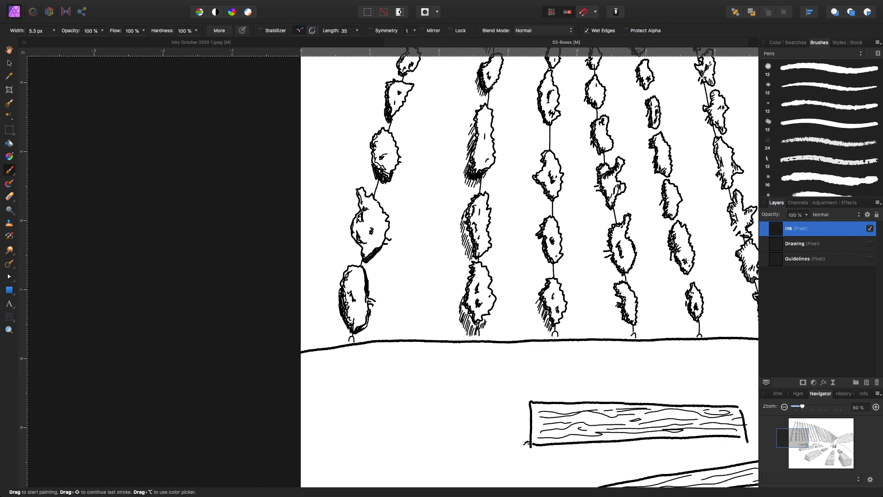
drag(542, 244, 537, 257)
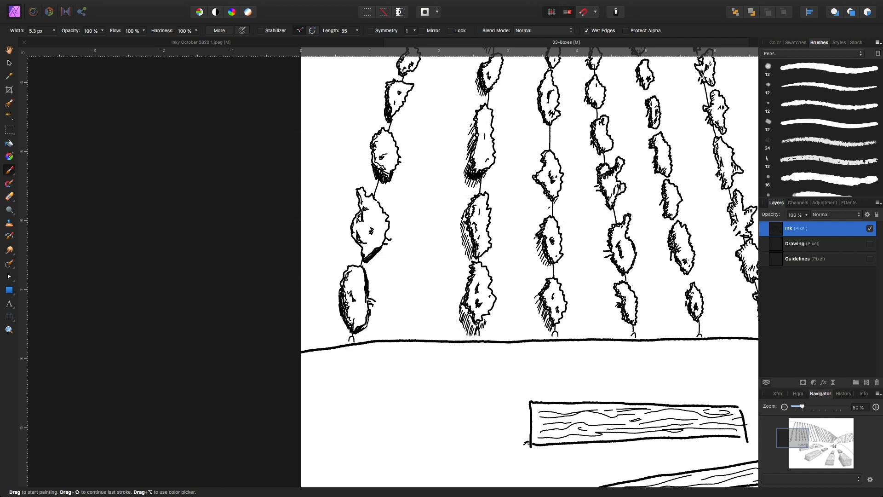
drag(546, 198, 543, 205)
mouse_move(544, 197)
mouse_down()
mouse_move(539, 204)
mouse_move(553, 204)
mouse_move(531, 190)
mouse_up()
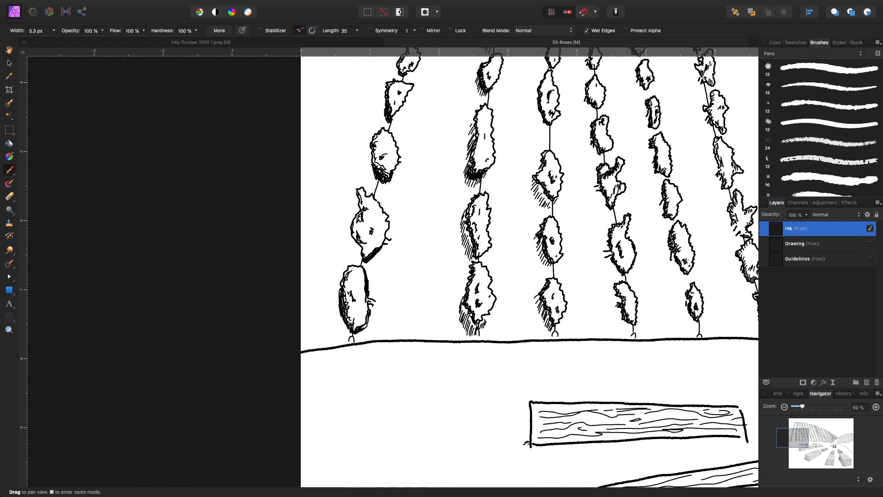
scroll(529, 267, up, 5)
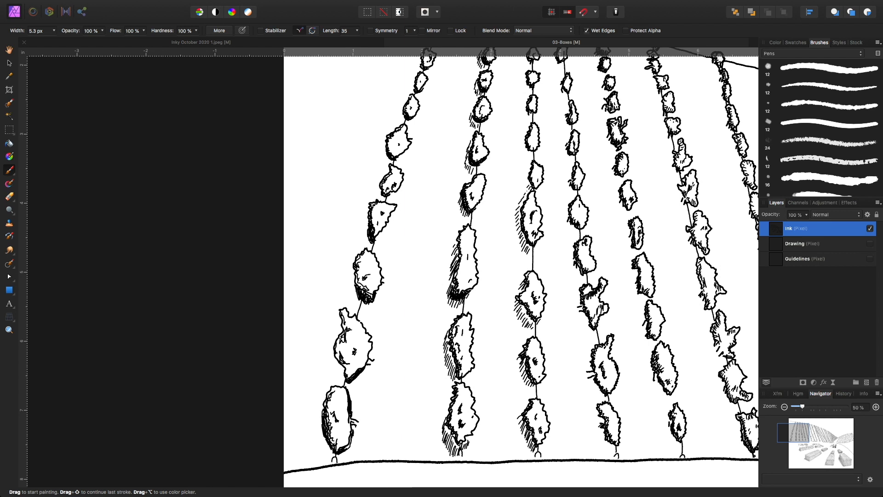
scroll(519, 267, up, 3)
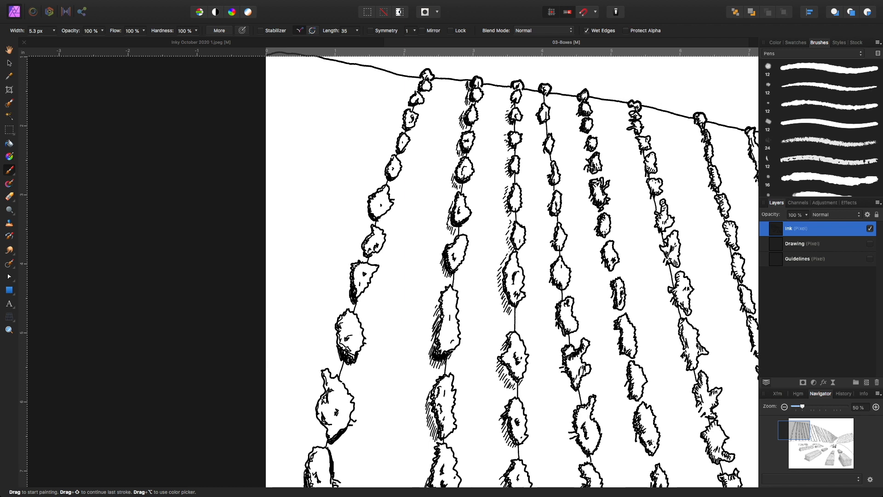
Hatch slanted cast shadows along the left side of the fourth planted row, from the lowest bush to the ridge.
key(space)
drag(469, 322, 364, 105)
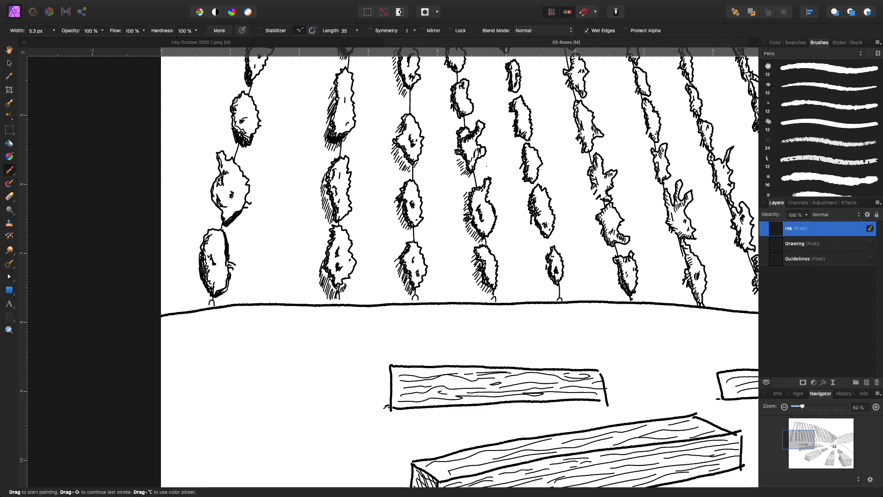
scroll(460, 267, up, 3)
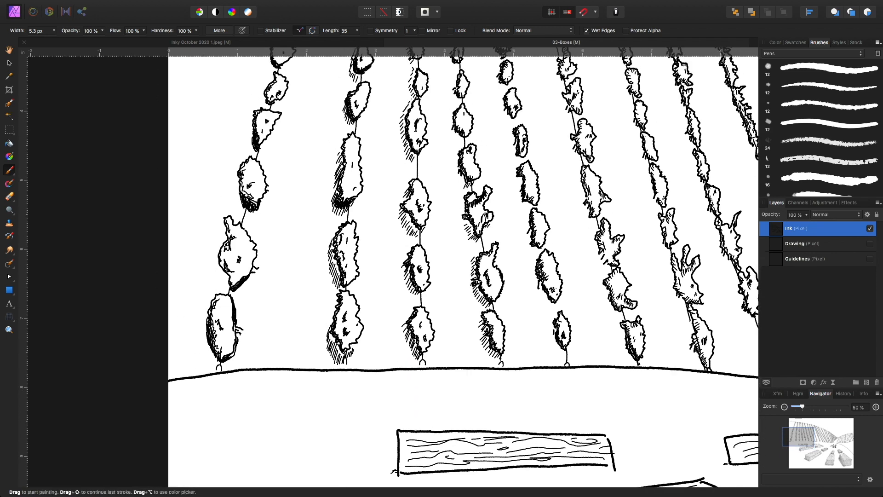
scroll(459, 266, up, 5)
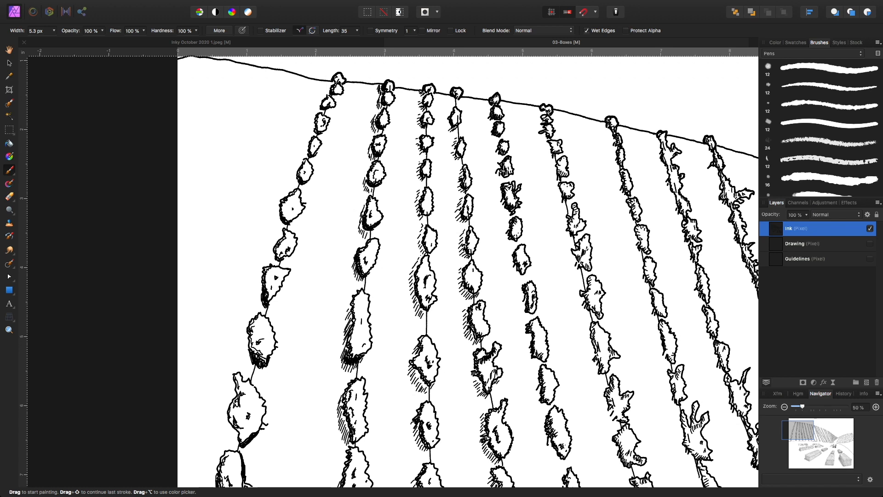
drag(455, 99, 448, 104)
Hatch slanted cast shadows to the left of the fifth row's bushes, covering the row from base to ridge.
scroll(468, 266, down, 5)
scroll(467, 266, right, 4)
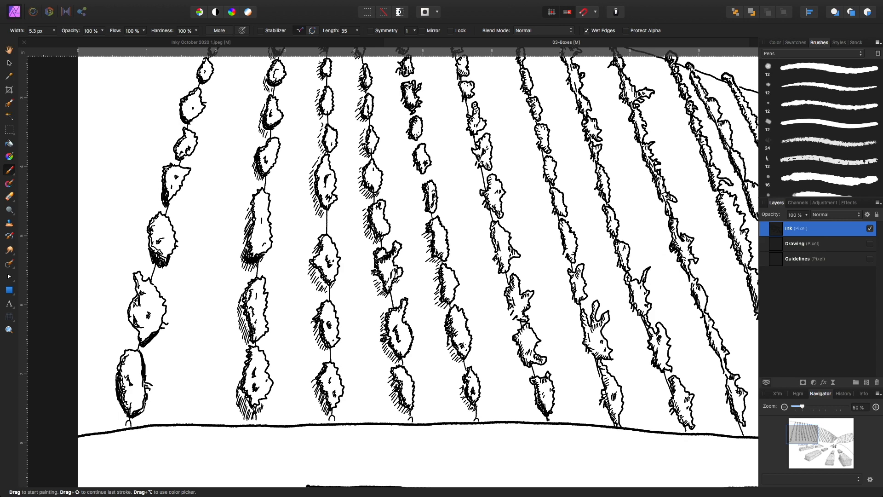
scroll(417, 267, up, 3)
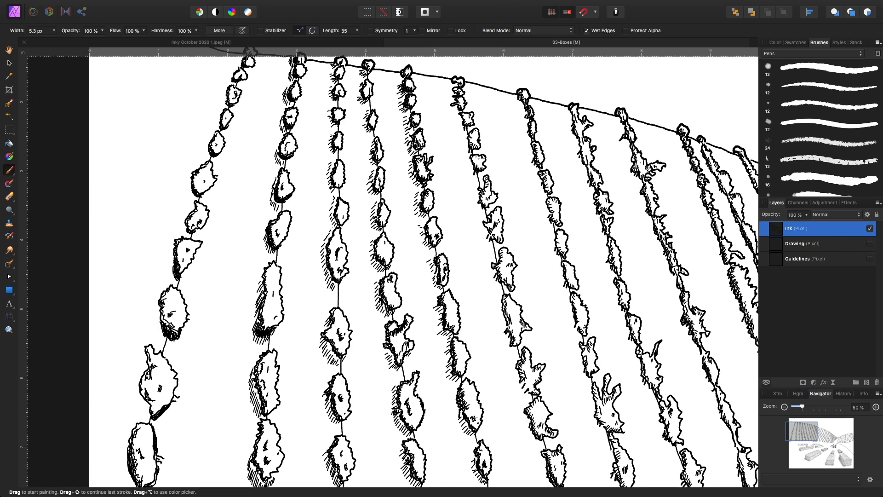
Hatch cast shadows along the left side of the sixth planted row, working upward from its base.
key(space)
drag(414, 322, 354, 205)
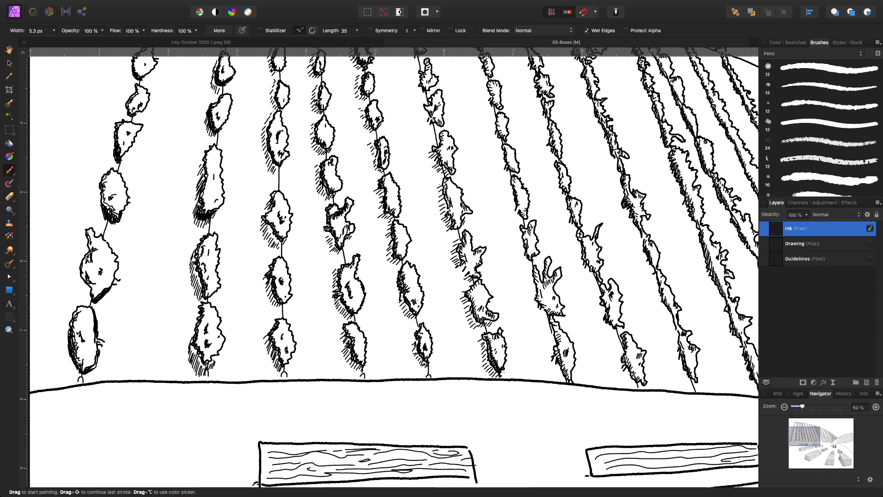
scroll(394, 267, up, 5)
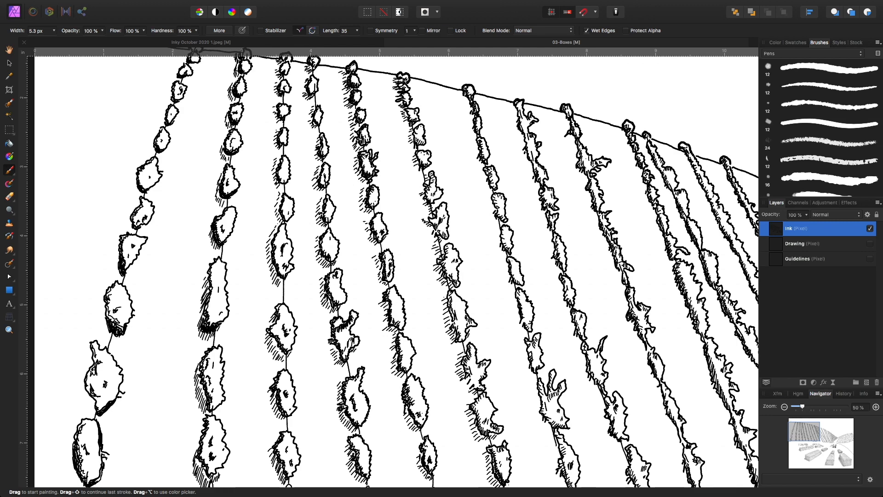
Add short hatched cast shadows down the left side of the seventh planted row, from the base to the ridge.
scroll(388, 267, down, 10)
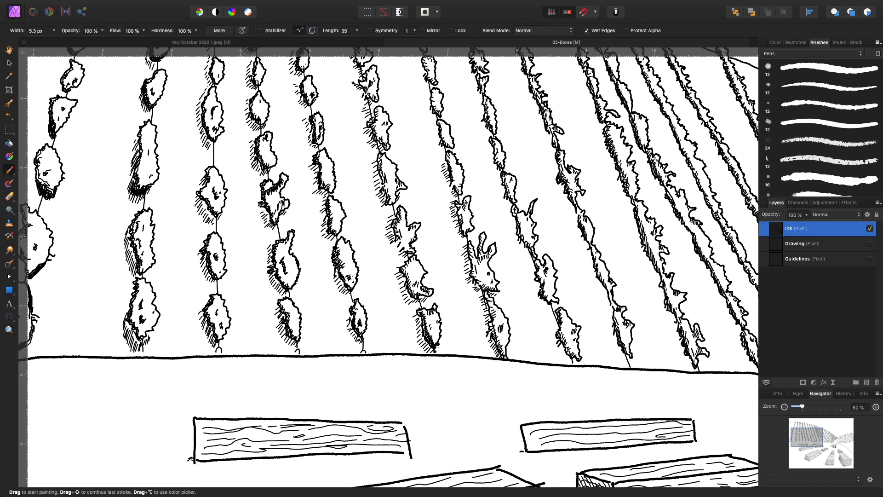
drag(515, 210, 520, 303)
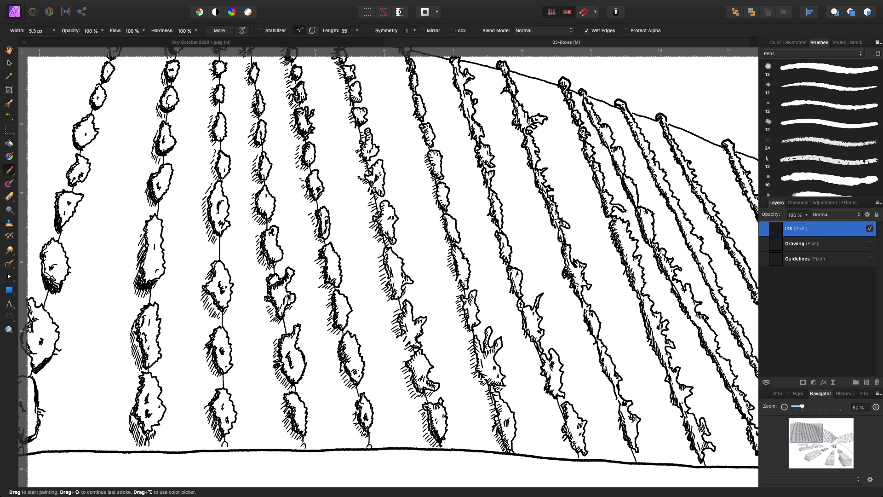
scroll(389, 266, up, 3)
scroll(389, 266, left, 2)
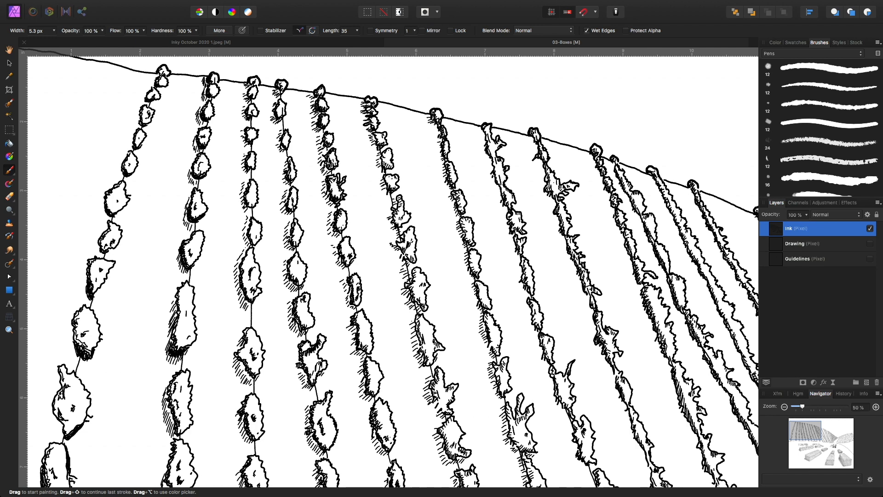
Add short hatched cast shadows along the left side of the eighth planted row, from the base to the ridge.
scroll(392, 272, down, 6)
scroll(393, 271, right, 4)
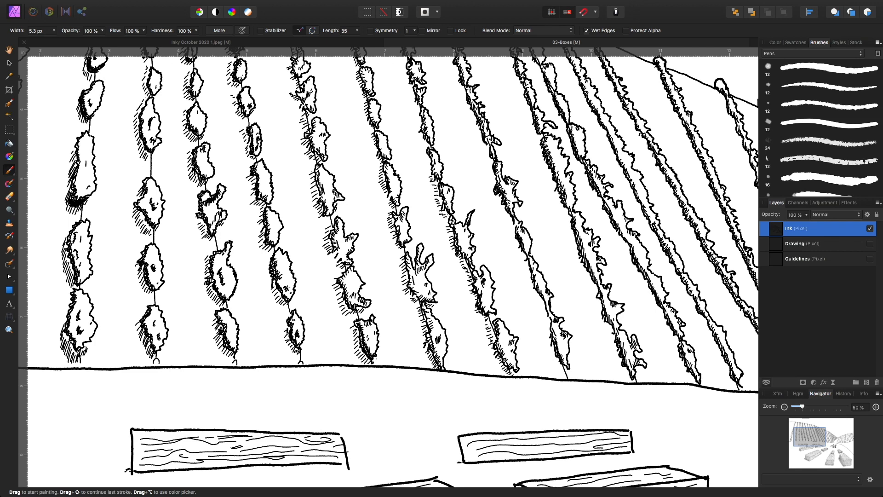
scroll(391, 267, up, 5)
scroll(390, 267, left, 2)
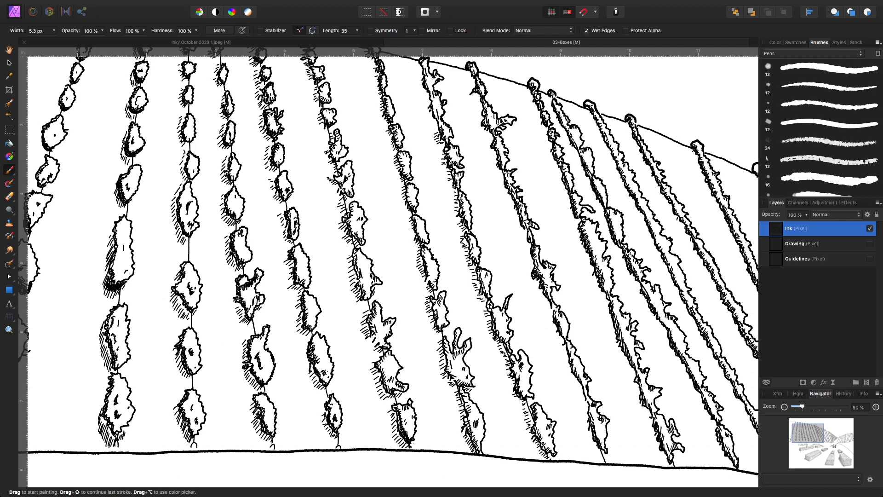
scroll(388, 267, up, 3)
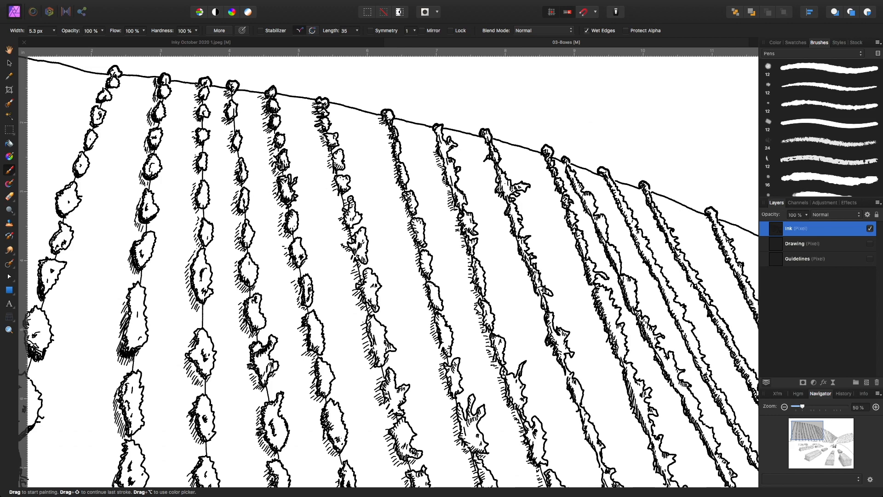
Hatch short cast shadows along the left side of the ninth planted row, from the base to the ridge.
drag(434, 364, 351, 178)
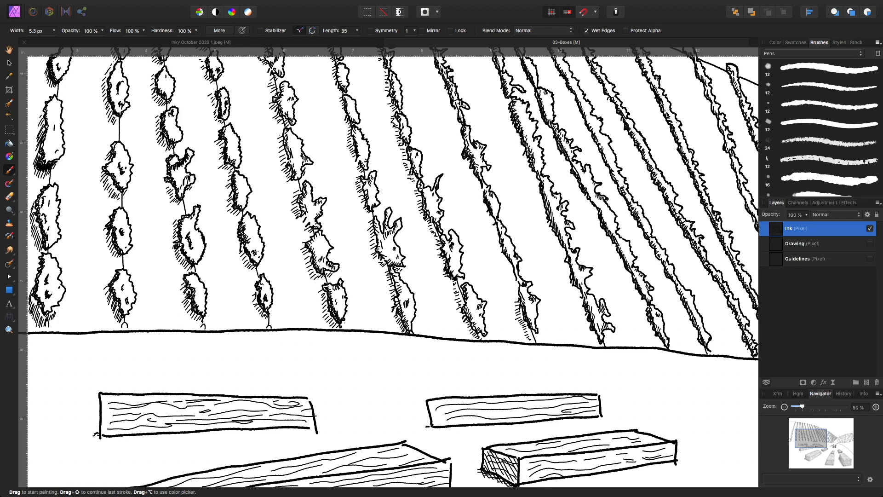
drag(515, 290, 510, 288)
drag(513, 284, 507, 282)
drag(511, 277, 503, 275)
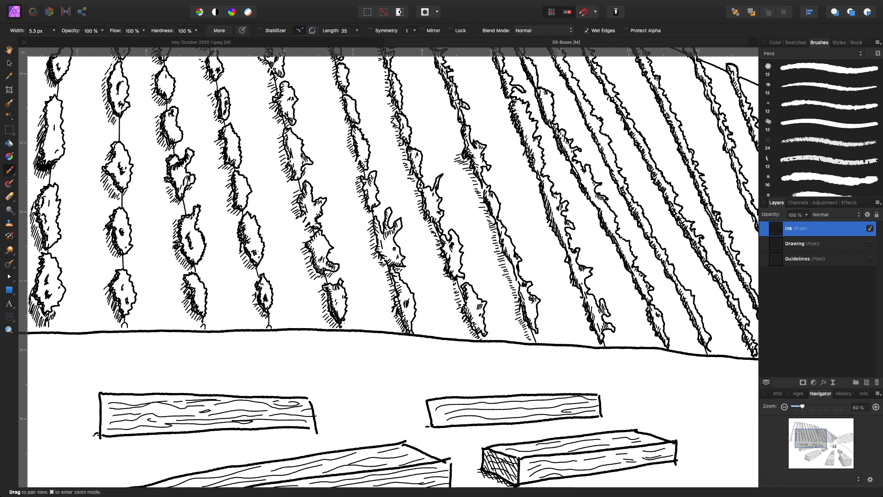
scroll(388, 266, up, 10)
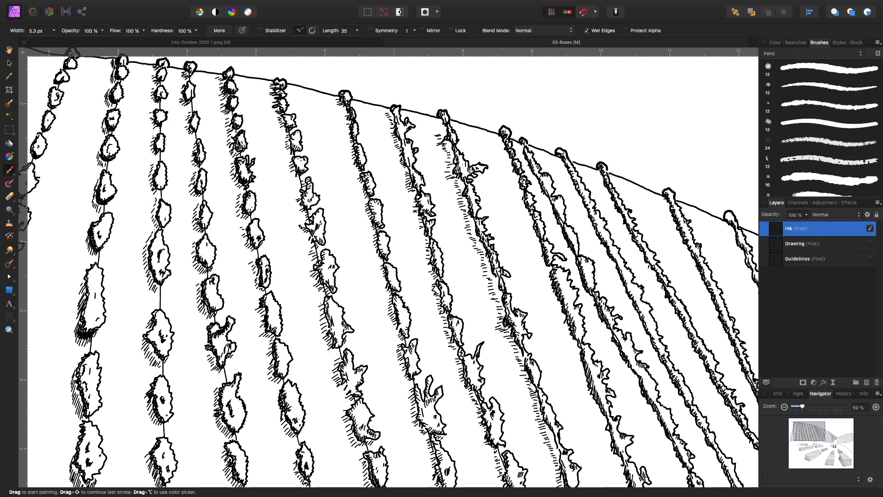
Add short hatched cast shadows down the left side of the tenth planted row, covering it from base to ridge.
scroll(391, 267, down, 10)
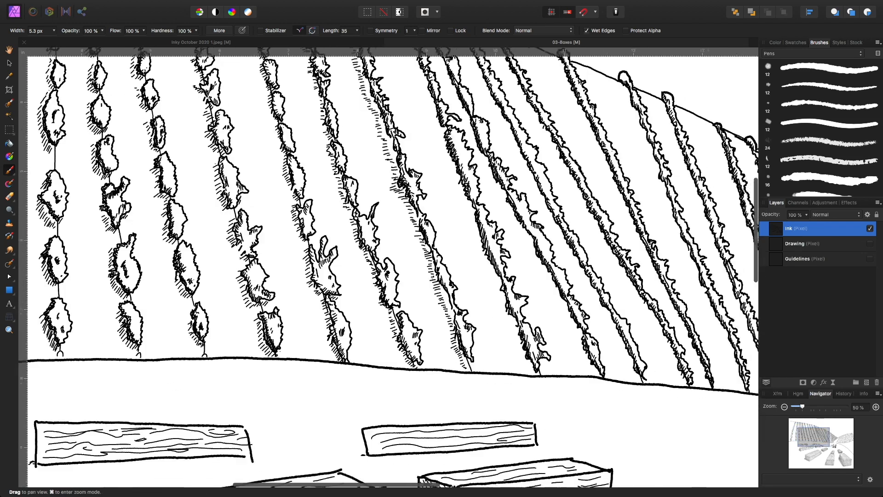
scroll(389, 267, down, 3)
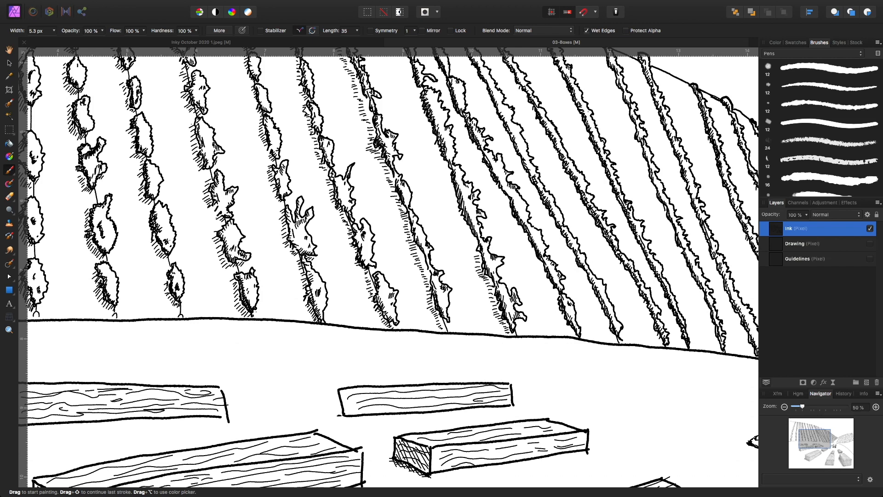
drag(388, 221, 393, 326)
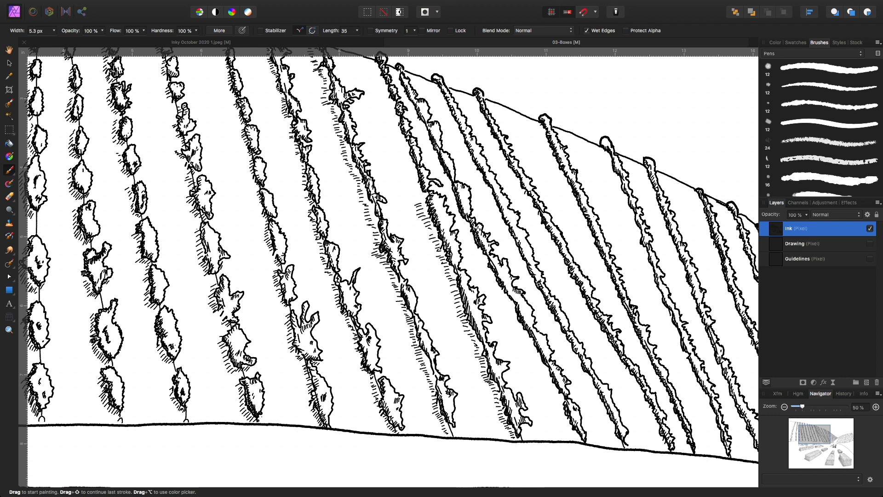
scroll(389, 266, up, 5)
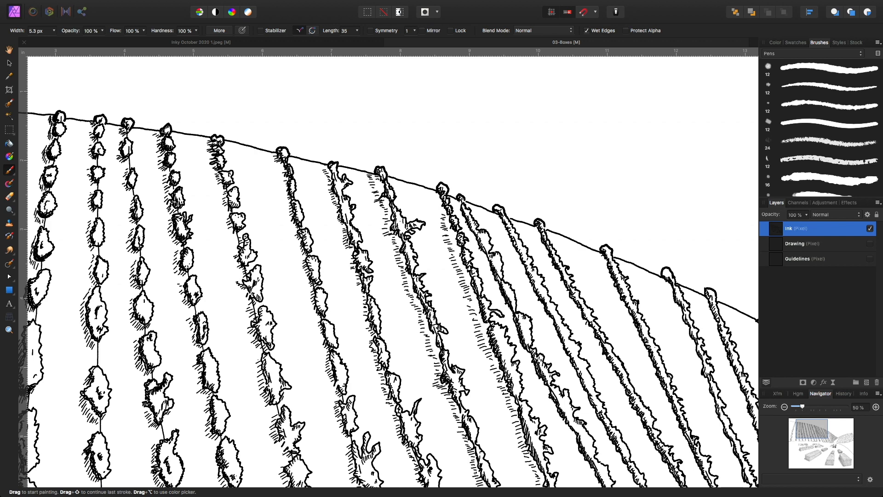
Hatch cast shadows along the left side of the eleventh planted row, working upward from its base to the ridge.
scroll(389, 267, down, 7)
scroll(389, 267, right, 6)
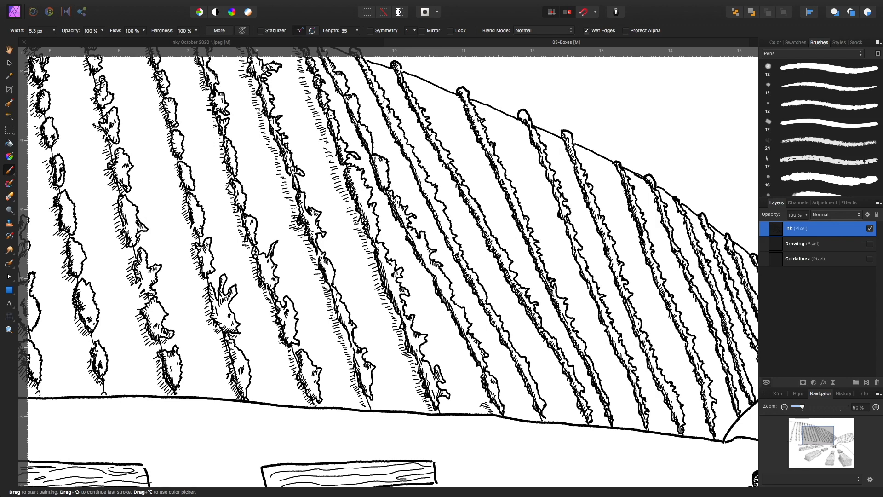
drag(474, 378, 473, 363)
drag(464, 363, 471, 359)
mouse_move(442, 320)
mouse_down()
mouse_move(451, 316)
mouse_move(445, 304)
mouse_up()
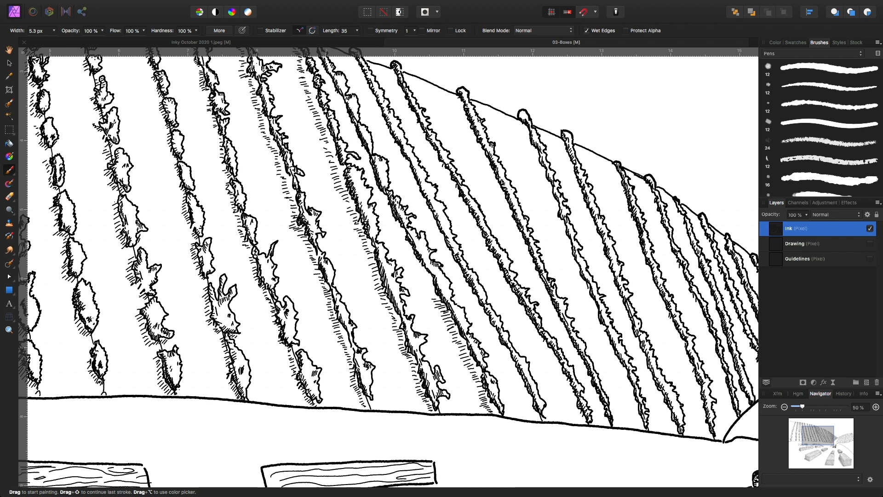
drag(428, 300, 437, 295)
mouse_move(425, 296)
mouse_down()
mouse_move(435, 293)
mouse_move(429, 271)
mouse_move(389, 207)
mouse_up()
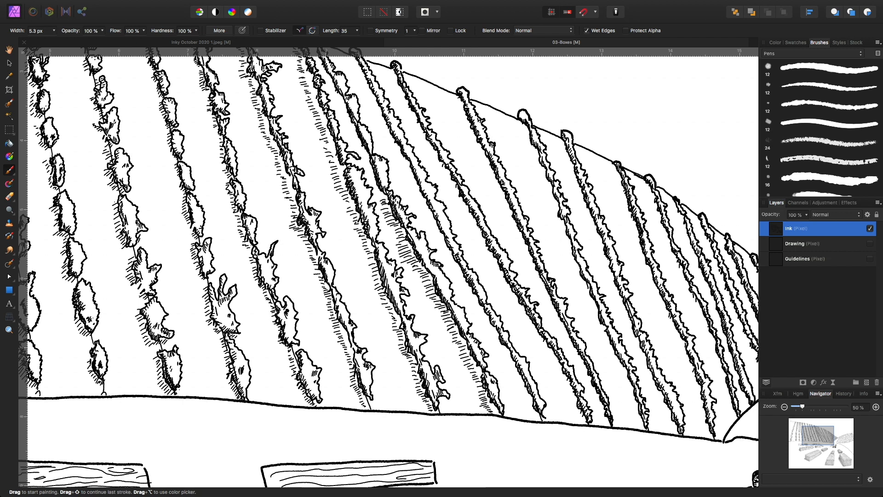
scroll(389, 267, up, 5)
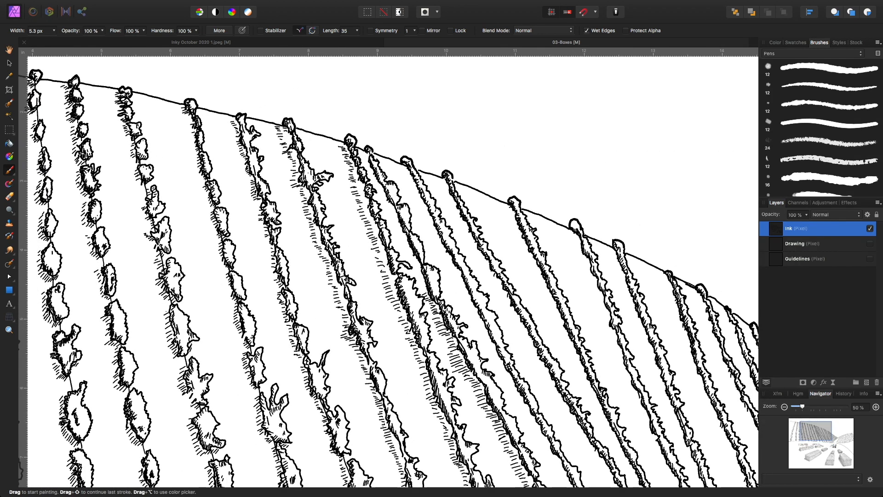
mouse_move(426, 284)
mouse_down()
mouse_move(418, 289)
mouse_move(408, 260)
mouse_up()
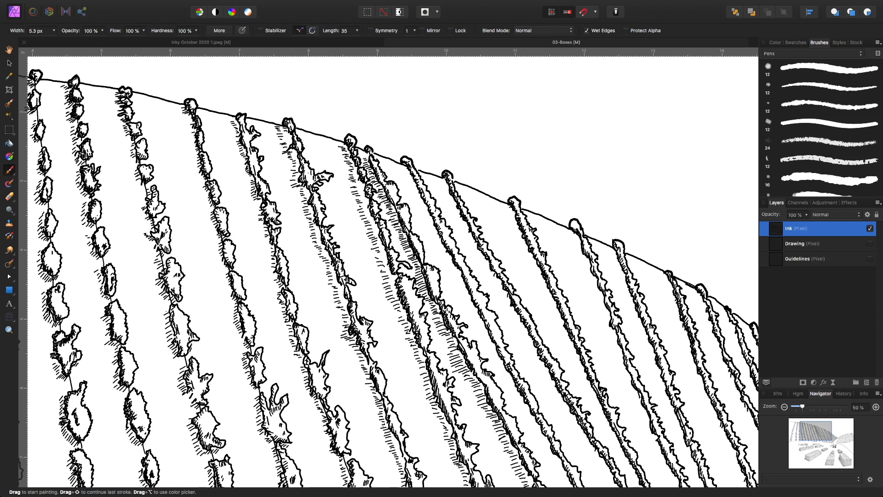
Hatch short cast-shadow strokes along the left side of the twelfth planted row, from the base to the ridge.
scroll(388, 267, down, 5)
scroll(389, 267, right, 3)
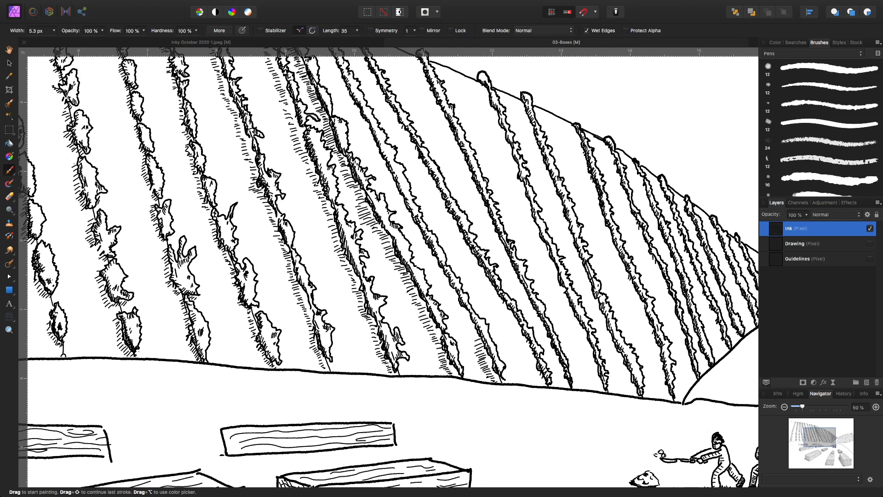
drag(469, 320, 464, 321)
drag(468, 317, 462, 316)
drag(466, 311, 460, 310)
drag(463, 306, 456, 306)
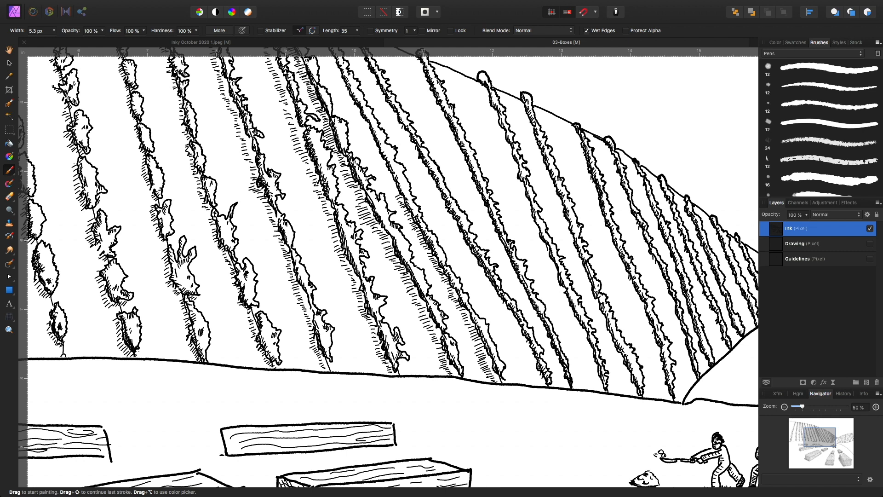
scroll(389, 266, up, 6)
scroll(389, 267, left, 3)
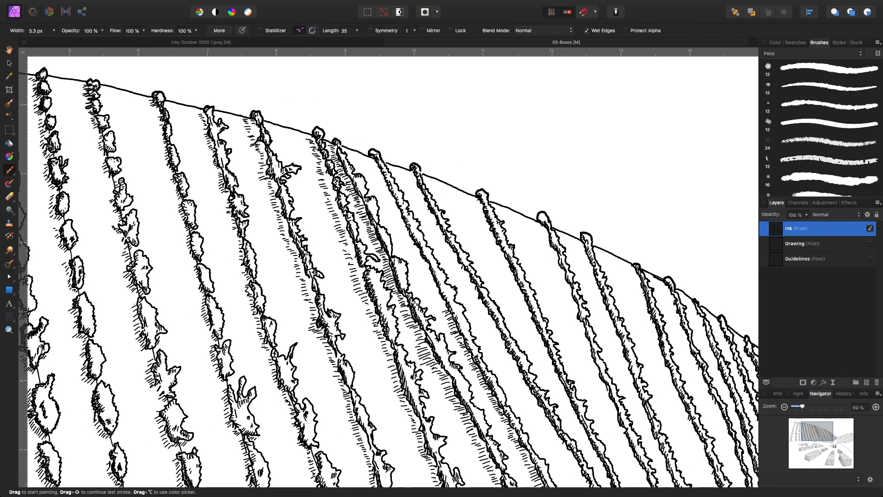
mouse_move(441, 297)
mouse_down()
mouse_move(431, 302)
mouse_move(427, 291)
mouse_up()
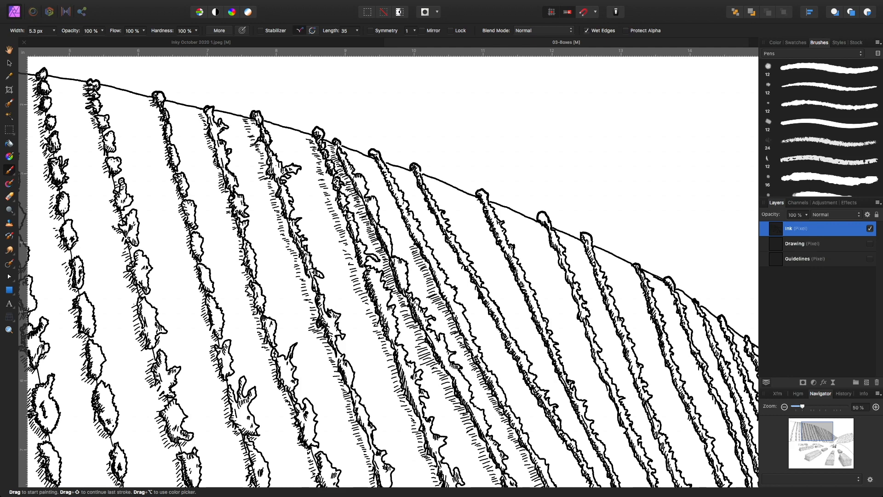
mouse_move(403, 238)
mouse_down()
mouse_move(412, 243)
mouse_move(396, 210)
mouse_up()
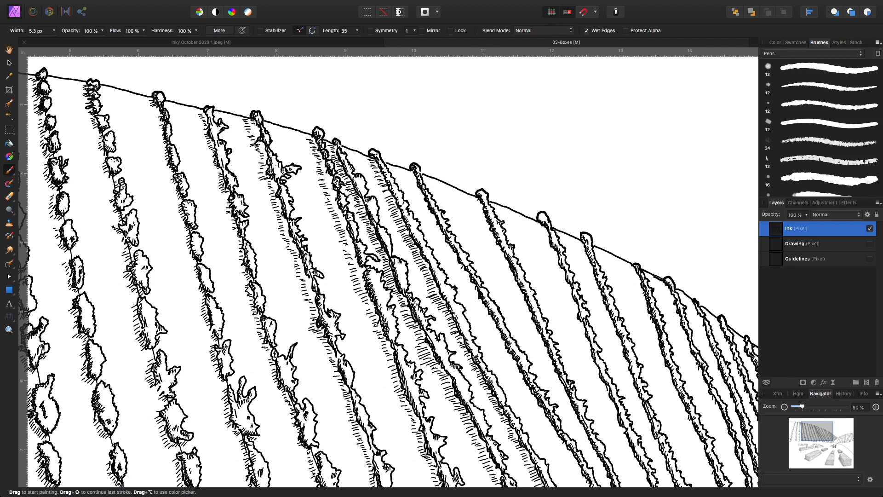
Add hatched cast shadows along the left side of the thirteenth planted row, from the base to the ridge.
scroll(389, 267, down, 10)
scroll(389, 266, right, 6)
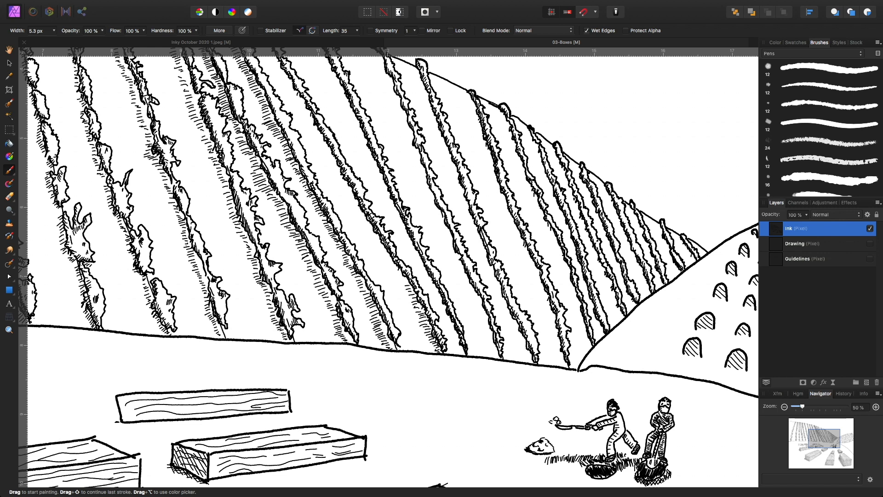
scroll(389, 267, up, 5)
scroll(389, 267, left, 3)
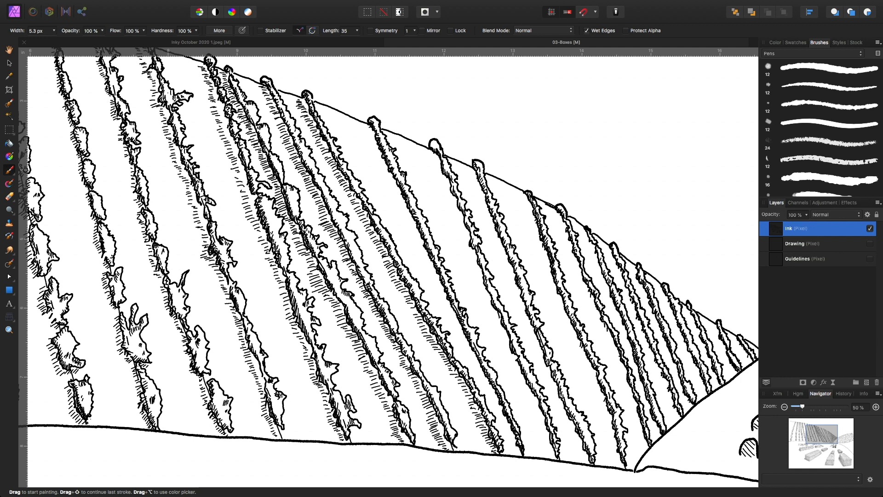
mouse_move(414, 299)
mouse_down()
mouse_move(367, 208)
mouse_move(407, 280)
mouse_up()
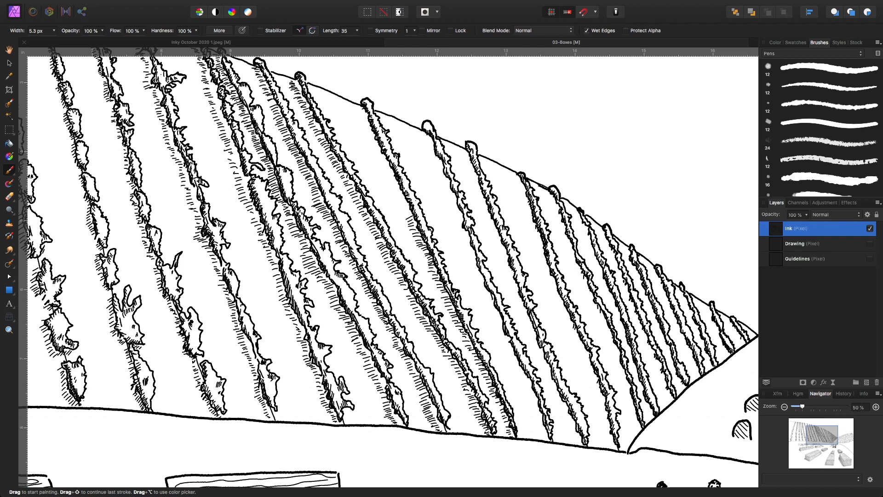
Extend the hatched cast shadow up the left side of the fourteenth planted row to the ridge.
drag(410, 212, 402, 213)
drag(409, 209, 397, 201)
drag(387, 161, 377, 164)
drag(386, 158, 375, 155)
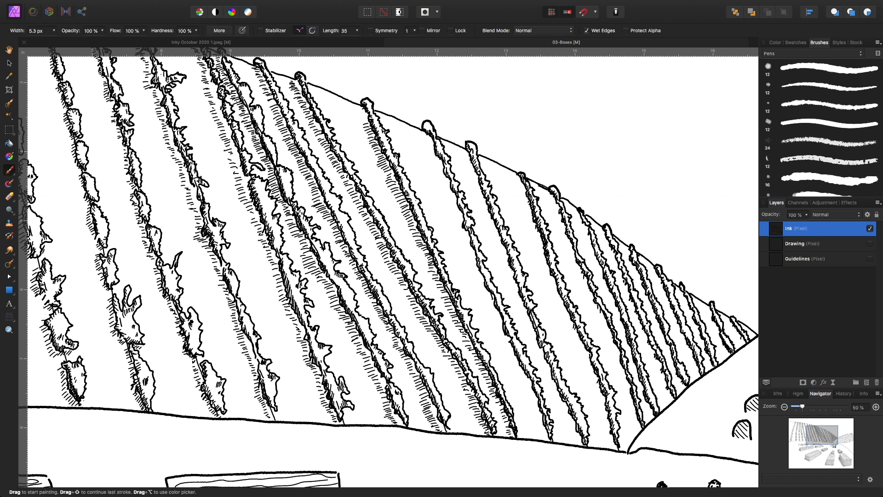
drag(367, 117, 360, 121)
Hatch cast shadows along the left sides of all remaining rows, from the fifteenth to the short ones meeting the right-hand hill.
key(space)
mouse_move(414, 285)
mouse_down()
mouse_move(372, 248)
mouse_move(332, 256)
mouse_up()
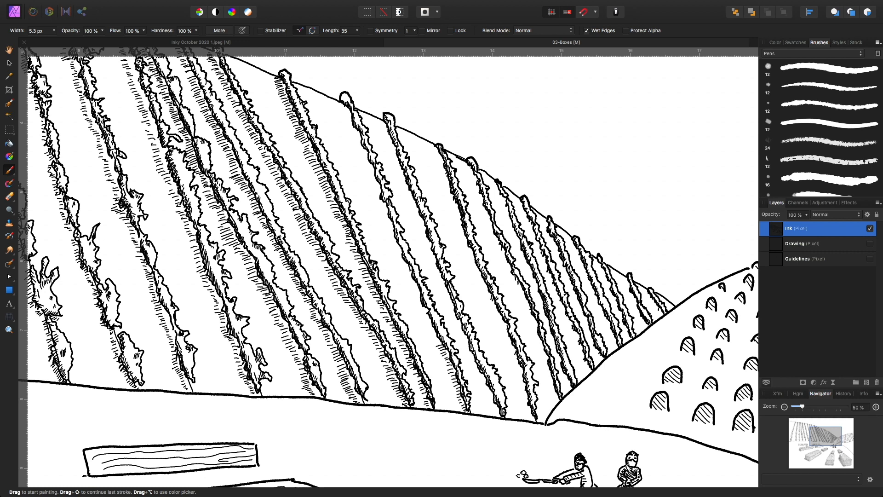
drag(424, 326, 431, 331)
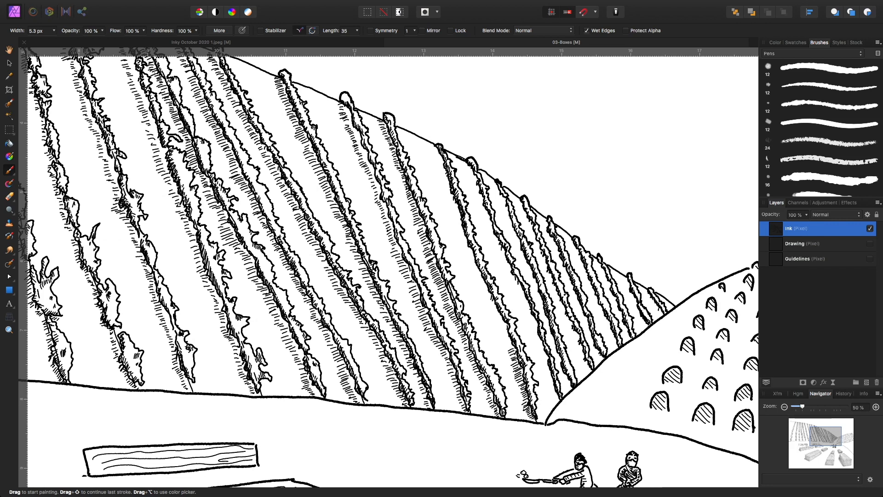
drag(508, 333, 499, 333)
drag(504, 326, 498, 330)
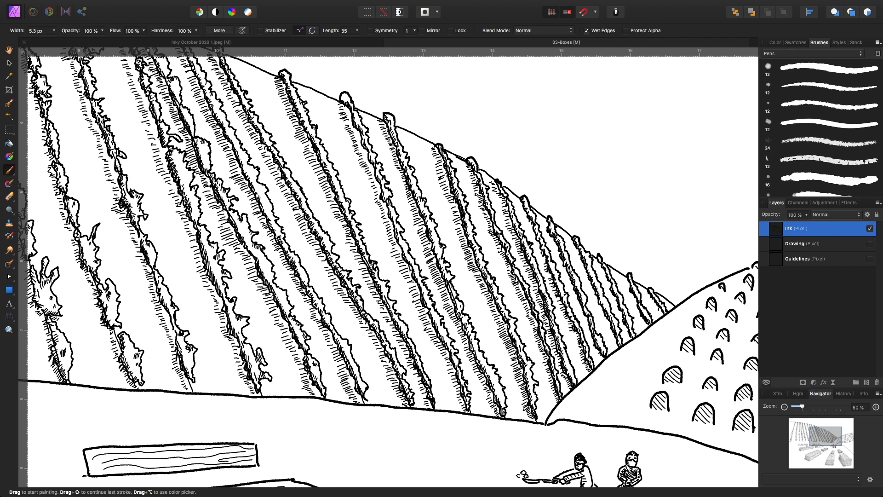
drag(539, 236, 532, 240)
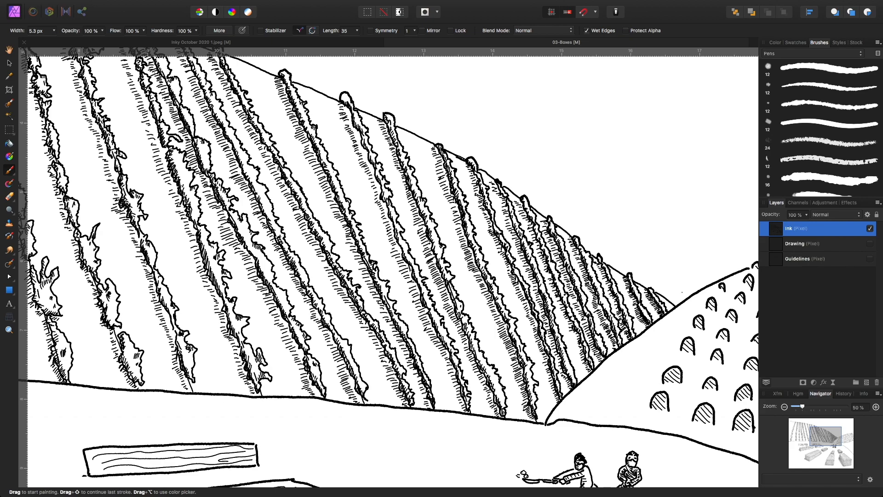
Fill the strip between the first and second planted rows with crossing grass strokes, long near the base and shorter toward the ridge.
key(space)
drag(285, 207, 528, 318)
drag(285, 239, 504, 252)
drag(203, 356, 403, 331)
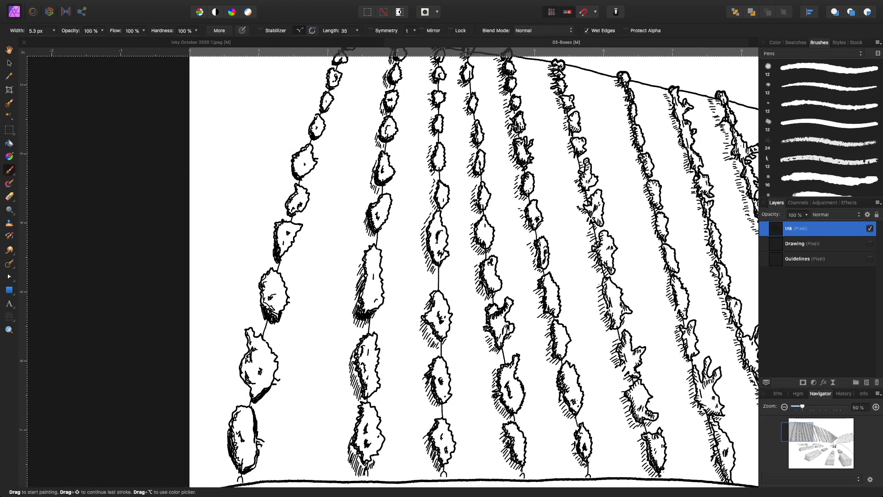
key(super+minus)
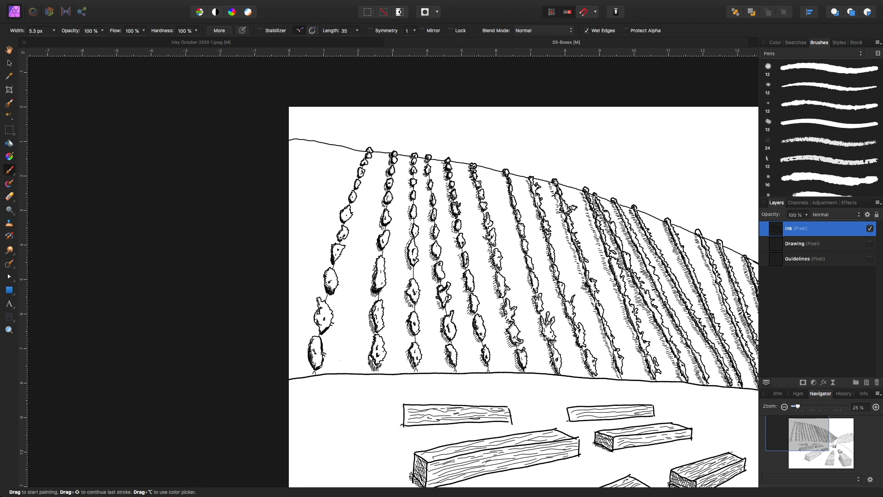
mouse_move(340, 347)
mouse_down()
mouse_move(332, 361)
mouse_move(341, 334)
mouse_up()
mouse_move(349, 309)
mouse_down()
mouse_move(339, 366)
mouse_move(354, 363)
mouse_up()
drag(356, 337, 350, 349)
mouse_move(363, 328)
mouse_down()
mouse_move(355, 346)
mouse_move(349, 333)
mouse_up()
mouse_move(346, 324)
mouse_down()
mouse_move(335, 357)
mouse_move(340, 338)
mouse_up()
drag(346, 302, 341, 323)
mouse_move(352, 298)
mouse_down()
mouse_move(348, 320)
mouse_move(342, 309)
mouse_up()
mouse_move(350, 287)
mouse_down()
mouse_move(346, 309)
mouse_move(356, 320)
mouse_up()
mouse_move(355, 286)
mouse_down()
mouse_move(353, 306)
mouse_move(347, 303)
mouse_up()
drag(346, 281, 339, 299)
drag(360, 264, 348, 292)
mouse_move(345, 268)
mouse_down()
mouse_move(340, 298)
mouse_move(359, 288)
mouse_up()
drag(359, 261, 348, 284)
mouse_move(347, 263)
mouse_down()
mouse_move(341, 282)
mouse_move(354, 274)
mouse_up()
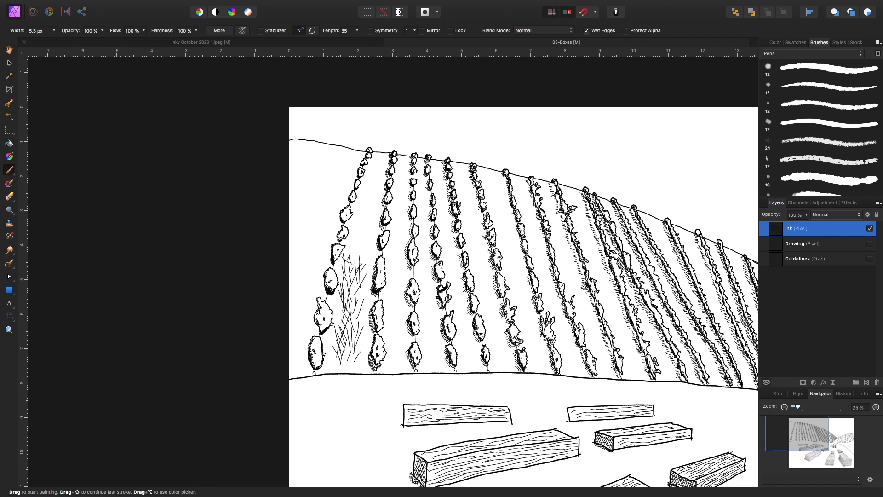
drag(363, 236, 357, 247)
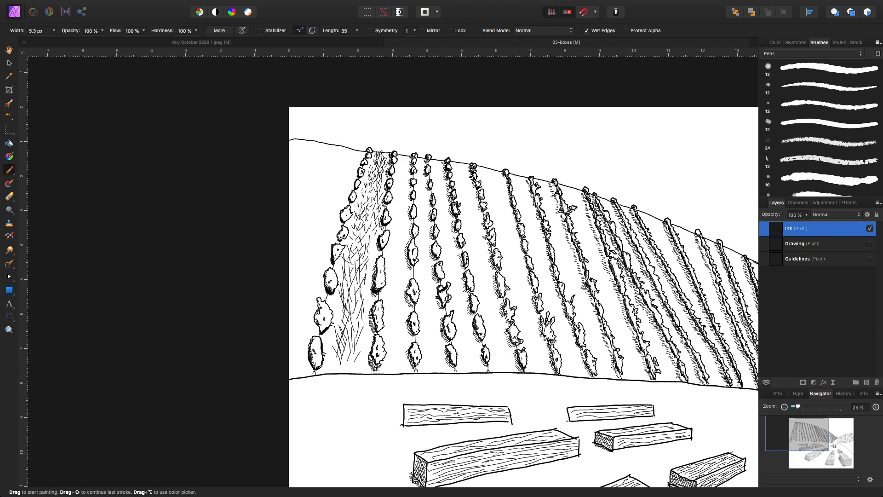
Add short grass strokes along the base and lower right edge of the strip between the first two rows.
key(super+plus)
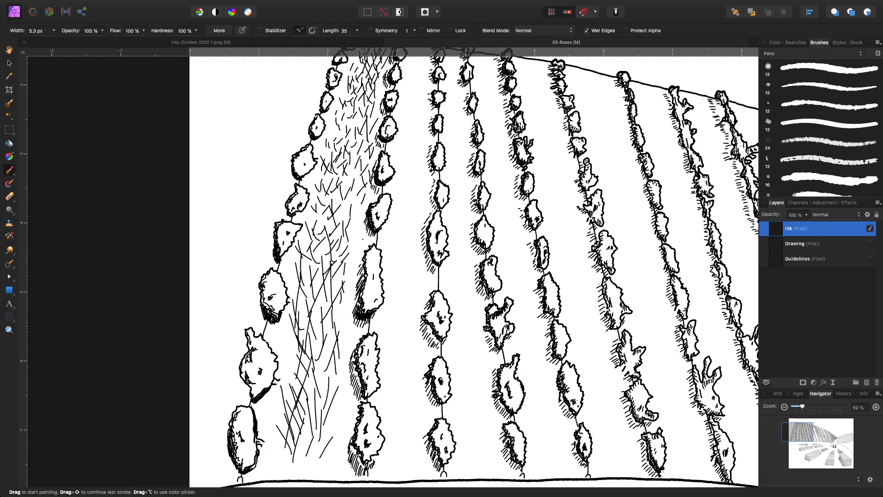
scroll(474, 267, down, 2)
scroll(474, 267, left, 1)
drag(304, 437, 302, 447)
mouse_move(298, 437)
mouse_down()
mouse_move(297, 448)
mouse_move(295, 434)
mouse_move(322, 444)
mouse_up()
mouse_move(336, 430)
mouse_down()
mouse_move(332, 449)
mouse_move(343, 447)
mouse_up()
mouse_move(350, 430)
mouse_down()
mouse_move(348, 446)
mouse_move(351, 427)
mouse_move(341, 426)
mouse_up()
mouse_move(336, 415)
mouse_down()
mouse_move(333, 428)
mouse_move(351, 410)
mouse_up()
mouse_move(361, 393)
mouse_down()
mouse_move(355, 406)
mouse_move(351, 393)
mouse_up()
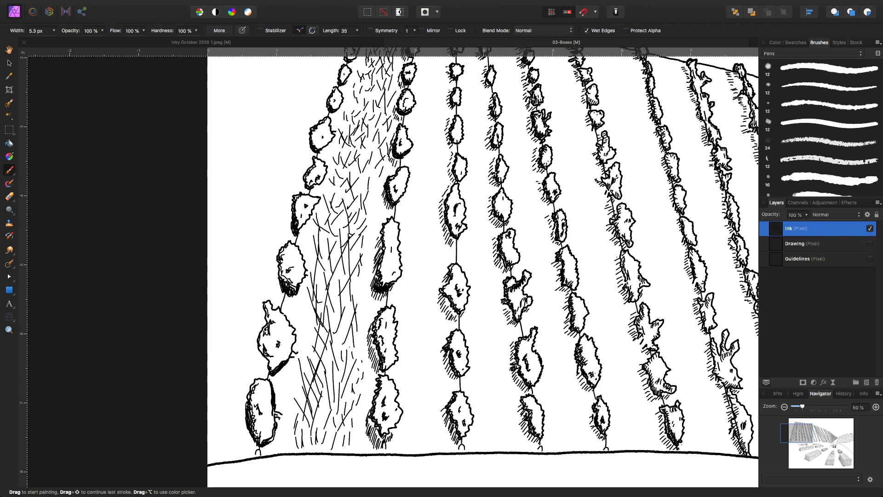
Fill gaps at both sides of the grass strip with short strokes, including beside the first row's lowest bushes.
mouse_move(347, 332)
mouse_down()
mouse_move(341, 346)
mouse_move(355, 346)
mouse_move(360, 330)
mouse_up()
mouse_move(364, 299)
mouse_down()
mouse_move(358, 313)
mouse_move(355, 294)
mouse_up()
mouse_move(307, 317)
mouse_down()
mouse_move(301, 352)
mouse_move(311, 329)
mouse_up()
mouse_move(306, 297)
mouse_down()
mouse_move(302, 313)
mouse_move(304, 302)
mouse_up()
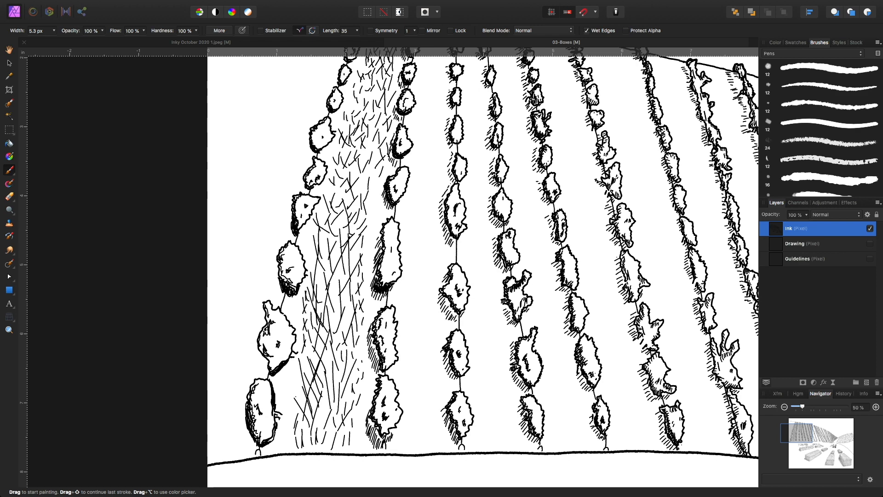
drag(299, 388, 283, 448)
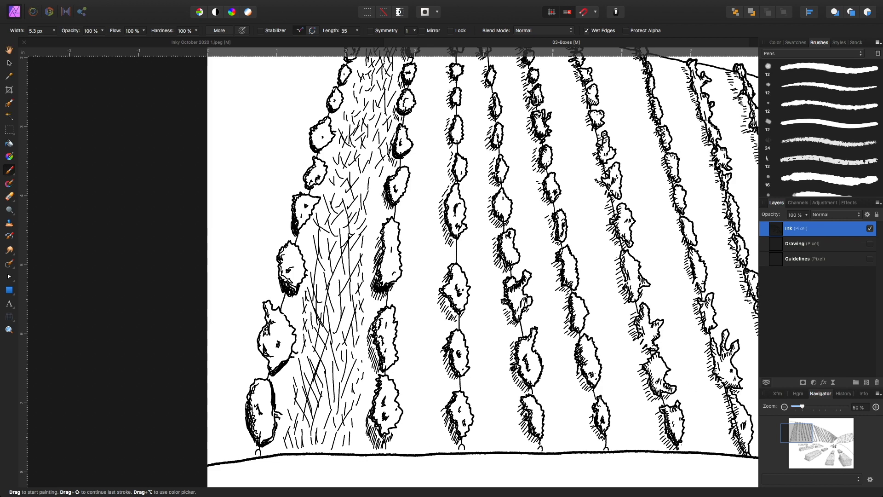
Thicken the grass strip's right edge with short strokes that meet the shadows of the second row's lower bushes.
mouse_move(327, 431)
mouse_down()
mouse_move(322, 449)
mouse_move(338, 437)
mouse_move(354, 446)
mouse_up()
drag(363, 427, 360, 440)
mouse_move(363, 409)
mouse_down()
mouse_move(359, 421)
mouse_move(368, 378)
mouse_move(357, 355)
mouse_move(371, 317)
mouse_up()
drag(378, 299, 366, 309)
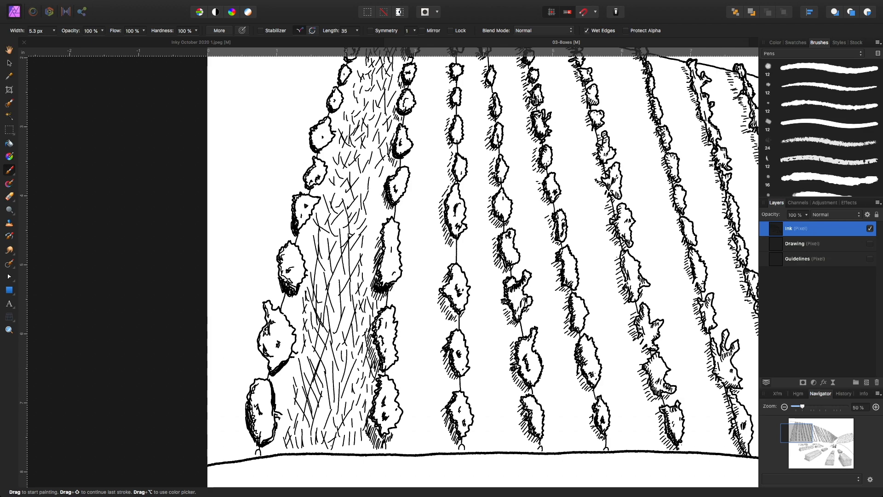
mouse_move(371, 266)
mouse_down()
mouse_move(365, 281)
mouse_move(365, 265)
mouse_up()
mouse_move(372, 249)
mouse_down()
mouse_move(368, 260)
mouse_move(368, 222)
mouse_move(377, 219)
mouse_move(370, 215)
mouse_up()
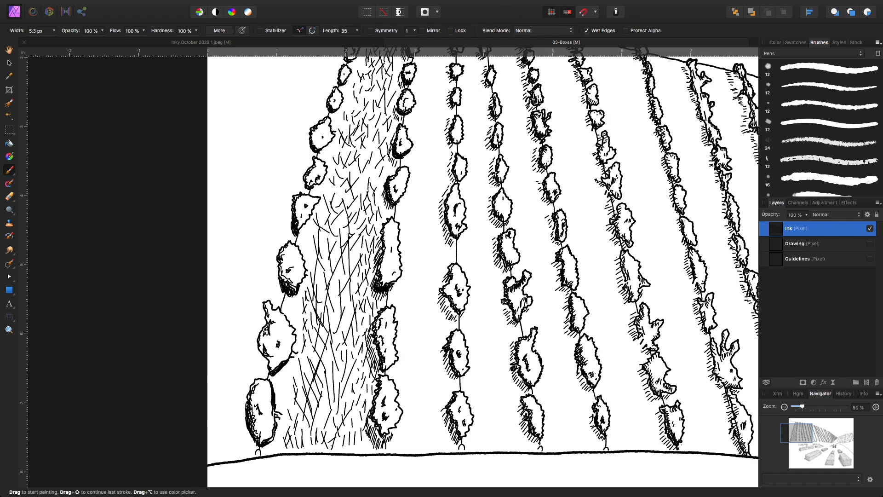
Add short grass strokes in the remaining gaps of the first strip, mainly beside the first row's lower bushes.
drag(370, 165, 361, 181)
drag(324, 208, 310, 269)
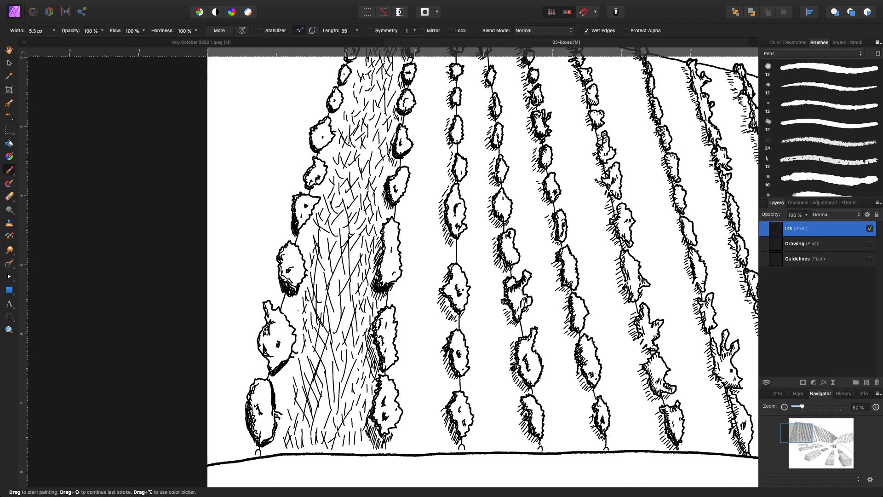
drag(302, 308, 290, 316)
drag(297, 368, 284, 405)
mouse_move(281, 440)
mouse_down()
mouse_move(276, 453)
mouse_move(280, 435)
mouse_up()
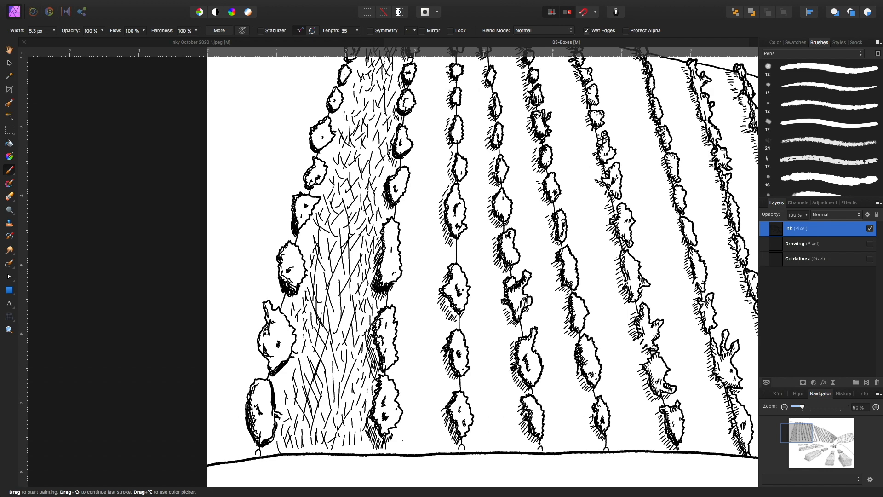
Fill the base of the strip between the second and third planted rows with short grass strokes, up past the lowest bushes.
drag(394, 439, 397, 450)
mouse_move(404, 441)
mouse_down()
mouse_move(399, 454)
mouse_move(417, 449)
mouse_up()
drag(428, 433, 431, 445)
mouse_move(441, 435)
mouse_down()
mouse_move(439, 445)
mouse_move(451, 447)
mouse_move(398, 443)
mouse_move(407, 438)
mouse_up()
mouse_move(412, 425)
mouse_down()
mouse_move(408, 436)
mouse_move(431, 427)
mouse_up()
drag(430, 415, 432, 425)
mouse_move(439, 411)
mouse_down()
mouse_move(437, 427)
mouse_move(408, 429)
mouse_move(405, 421)
mouse_up()
drag(418, 404, 416, 414)
mouse_move(415, 402)
mouse_down()
mouse_move(408, 413)
mouse_move(421, 408)
mouse_up()
mouse_move(427, 395)
mouse_down()
mouse_move(423, 411)
mouse_move(440, 407)
mouse_move(435, 392)
mouse_up()
mouse_move(423, 390)
mouse_down()
mouse_move(409, 409)
mouse_move(402, 392)
mouse_up()
mouse_move(415, 380)
mouse_down()
mouse_move(407, 389)
mouse_move(422, 389)
mouse_up()
mouse_move(431, 376)
mouse_down()
mouse_move(426, 393)
mouse_move(450, 388)
mouse_move(438, 382)
mouse_up()
Continue the short grass strokes up the middle of the strip between the second and third rows.
mouse_move(447, 363)
mouse_down()
mouse_move(433, 379)
mouse_move(400, 376)
mouse_move(409, 378)
mouse_up()
mouse_move(419, 361)
mouse_down()
mouse_move(411, 374)
mouse_move(424, 376)
mouse_up()
mouse_move(436, 353)
mouse_down()
mouse_move(431, 365)
mouse_move(405, 367)
mouse_move(424, 356)
mouse_up()
mouse_move(433, 342)
mouse_down()
mouse_move(432, 357)
mouse_move(435, 345)
mouse_move(419, 348)
mouse_up()
mouse_move(412, 341)
mouse_down()
mouse_move(409, 356)
mouse_move(400, 350)
mouse_move(409, 344)
mouse_up()
mouse_move(420, 333)
mouse_down()
mouse_move(414, 346)
mouse_move(447, 330)
mouse_move(400, 341)
mouse_move(426, 330)
mouse_up()
mouse_move(439, 313)
mouse_down()
mouse_move(436, 332)
mouse_move(429, 315)
mouse_move(398, 321)
mouse_move(408, 308)
mouse_move(391, 301)
mouse_move(441, 317)
mouse_up()
mouse_move(427, 287)
mouse_down()
mouse_move(427, 298)
mouse_move(403, 290)
mouse_up()
mouse_move(415, 275)
mouse_down()
mouse_move(411, 284)
mouse_move(426, 290)
mouse_move(432, 282)
mouse_up()
mouse_move(440, 275)
mouse_down()
mouse_move(435, 287)
mouse_move(445, 264)
mouse_up()
drag(418, 271, 416, 285)
mouse_move(409, 275)
mouse_down()
mouse_move(416, 282)
mouse_move(404, 286)
mouse_move(409, 270)
mouse_up()
mouse_move(420, 258)
mouse_down()
mouse_move(412, 268)
mouse_move(429, 278)
mouse_move(439, 261)
mouse_move(408, 265)
mouse_up()
mouse_move(410, 248)
mouse_down()
mouse_move(407, 263)
mouse_move(432, 252)
mouse_move(414, 256)
mouse_move(403, 244)
mouse_move(441, 246)
mouse_move(430, 236)
mouse_move(407, 240)
mouse_move(432, 224)
mouse_up()
Fill the upper part of the strip between the second and third rows with short grass strokes up to the ridge line.
mouse_move(440, 214)
mouse_down()
mouse_move(437, 225)
mouse_move(402, 235)
mouse_move(409, 220)
mouse_move(433, 211)
mouse_up()
mouse_move(441, 191)
mouse_down()
mouse_move(439, 211)
mouse_move(409, 207)
mouse_up()
mouse_move(421, 178)
mouse_down()
mouse_move(415, 193)
mouse_move(425, 196)
mouse_up()
mouse_move(438, 173)
mouse_down()
mouse_move(433, 189)
mouse_move(431, 182)
mouse_move(438, 187)
mouse_move(409, 187)
mouse_up()
mouse_move(423, 160)
mouse_down()
mouse_move(416, 174)
mouse_move(437, 161)
mouse_move(410, 161)
mouse_move(421, 157)
mouse_move(416, 145)
mouse_move(440, 143)
mouse_move(411, 133)
mouse_move(437, 126)
mouse_move(417, 122)
mouse_move(412, 226)
mouse_move(424, 188)
mouse_move(412, 181)
mouse_move(430, 187)
mouse_up()
key(space)
mouse_move(436, 166)
mouse_down()
mouse_move(433, 173)
mouse_move(408, 163)
mouse_up()
mouse_move(421, 154)
mouse_down()
mouse_move(420, 167)
mouse_move(423, 159)
mouse_move(408, 150)
mouse_move(420, 155)
mouse_up()
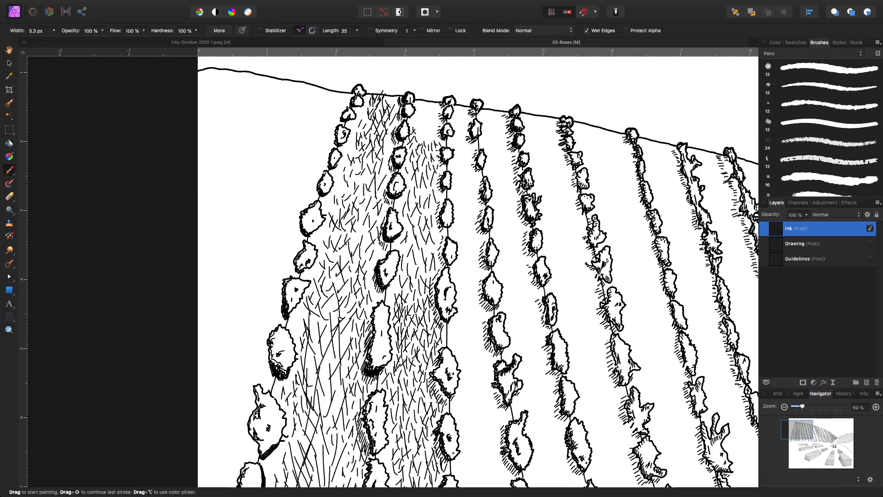
drag(425, 131, 421, 141)
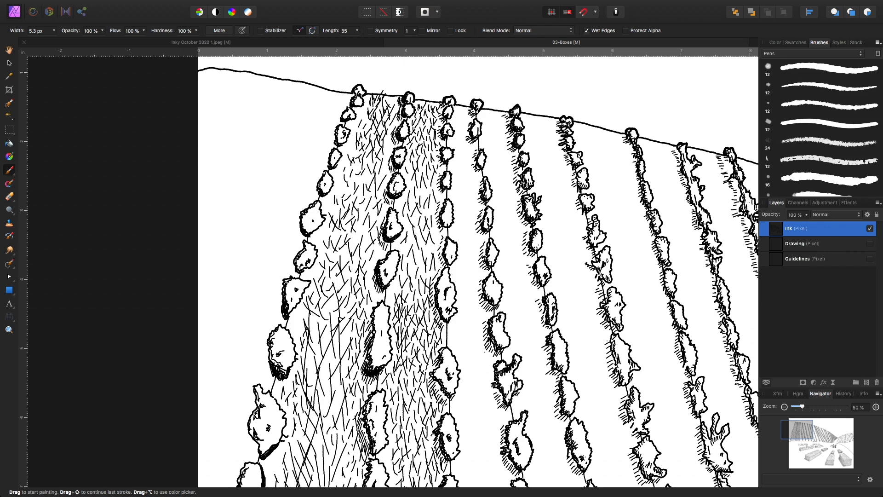
Fill the lower half of the strip between the third and fourth planted rows with short grass strokes, starting at the hill's base.
scroll(459, 266, down, 5)
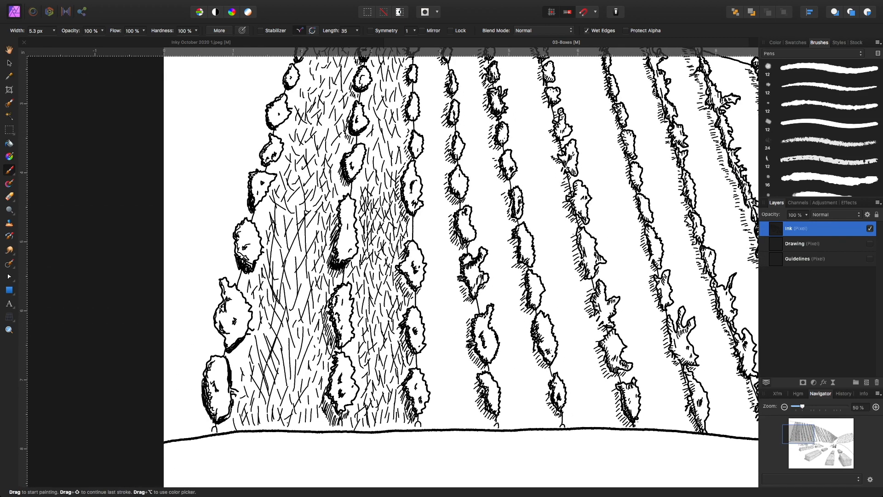
drag(425, 424, 431, 410)
drag(433, 424, 441, 410)
mouse_move(446, 423)
mouse_down()
mouse_move(470, 424)
mouse_move(467, 403)
mouse_up()
mouse_move(469, 422)
mouse_down()
mouse_move(473, 403)
mouse_move(486, 414)
mouse_move(477, 397)
mouse_move(446, 390)
mouse_up()
mouse_move(448, 405)
mouse_down()
mouse_move(427, 375)
mouse_move(450, 368)
mouse_up()
mouse_move(461, 384)
mouse_down()
mouse_move(458, 370)
mouse_move(467, 367)
mouse_move(462, 379)
mouse_move(469, 367)
mouse_up()
mouse_move(477, 374)
mouse_down()
mouse_move(461, 357)
mouse_move(427, 362)
mouse_move(463, 348)
mouse_up()
mouse_move(472, 363)
mouse_down()
mouse_move(457, 344)
mouse_move(422, 348)
mouse_move(448, 335)
mouse_up()
mouse_move(447, 346)
mouse_down()
mouse_move(442, 332)
mouse_move(461, 337)
mouse_move(468, 309)
mouse_move(450, 325)
mouse_move(455, 317)
mouse_move(431, 327)
mouse_move(467, 304)
mouse_move(430, 305)
mouse_up()
mouse_move(431, 312)
mouse_down()
mouse_move(421, 301)
mouse_move(426, 291)
mouse_move(446, 306)
mouse_move(454, 295)
mouse_move(463, 302)
mouse_move(432, 289)
mouse_move(452, 284)
mouse_move(426, 276)
mouse_move(453, 275)
mouse_move(453, 260)
mouse_move(426, 265)
mouse_move(453, 252)
mouse_up()
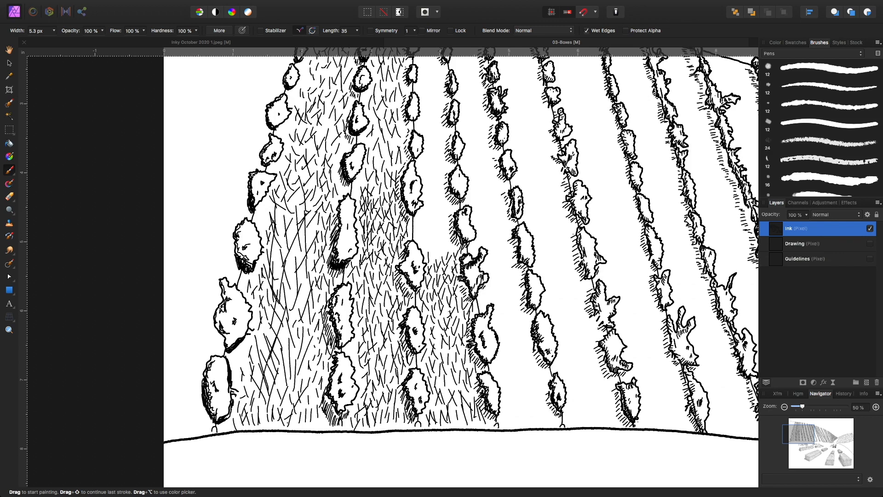
Extend the grass strokes through the middle of the strip between the third and fourth rows, between the smaller bushes.
mouse_move(435, 257)
mouse_down()
mouse_move(432, 244)
mouse_move(442, 246)
mouse_move(433, 242)
mouse_move(450, 243)
mouse_move(422, 233)
mouse_move(430, 235)
mouse_up()
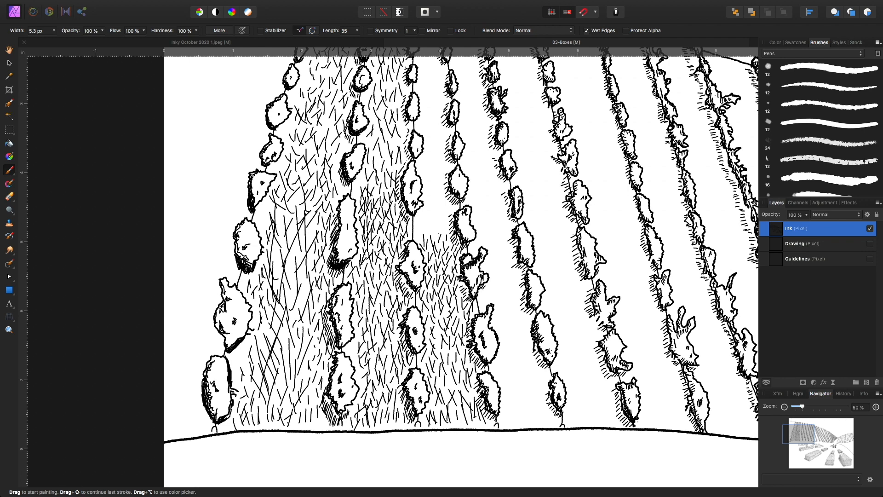
mouse_move(427, 235)
mouse_down()
mouse_move(424, 223)
mouse_move(452, 203)
mouse_move(417, 214)
mouse_move(427, 212)
mouse_up()
mouse_move(425, 222)
mouse_down()
mouse_move(446, 199)
mouse_move(426, 196)
mouse_move(443, 192)
mouse_move(428, 184)
mouse_move(441, 180)
mouse_move(422, 171)
mouse_move(445, 162)
mouse_up()
drag(420, 157, 422, 168)
mouse_move(427, 153)
mouse_down()
mouse_move(422, 167)
mouse_move(436, 161)
mouse_up()
mouse_move(444, 146)
mouse_down()
mouse_move(438, 161)
mouse_move(444, 143)
mouse_move(429, 151)
mouse_up()
mouse_move(436, 136)
mouse_down()
mouse_move(424, 149)
mouse_move(420, 131)
mouse_move(435, 134)
mouse_up()
mouse_move(444, 126)
mouse_down()
mouse_move(440, 136)
mouse_move(431, 121)
mouse_up()
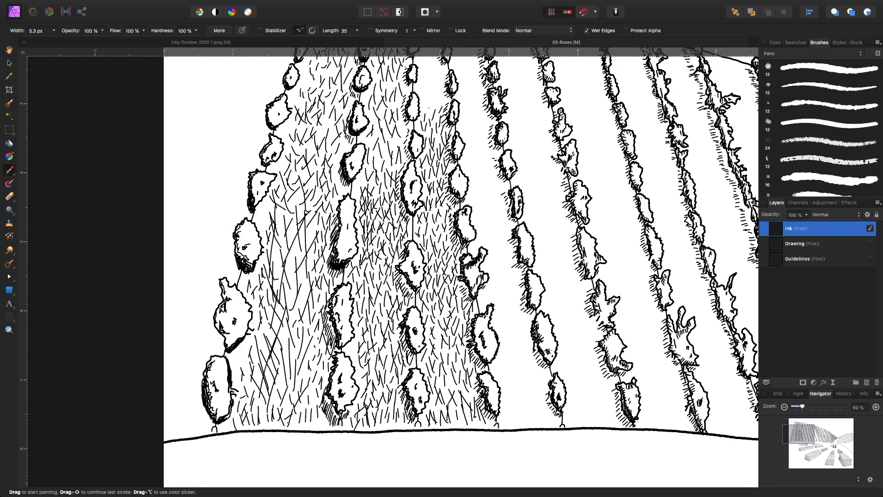
drag(445, 90, 439, 103)
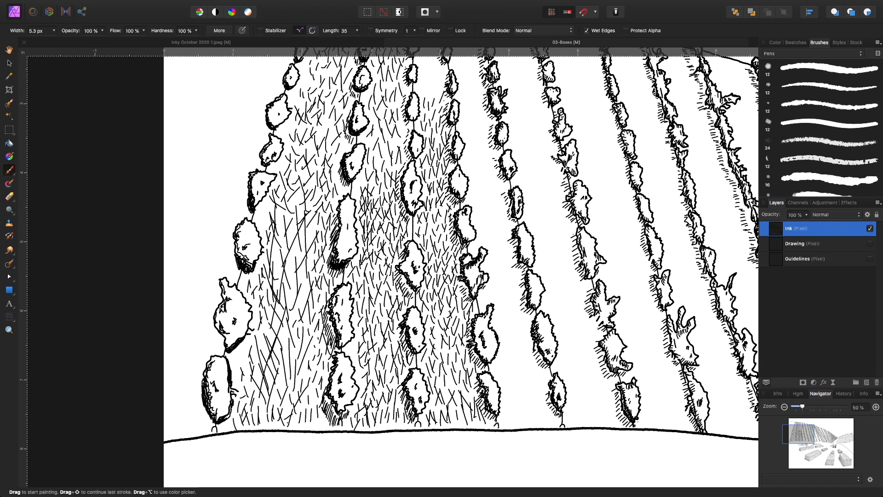
Finish the strip between the third and fourth rows with small grass strokes up to the ridge line.
scroll(460, 271, up, 5)
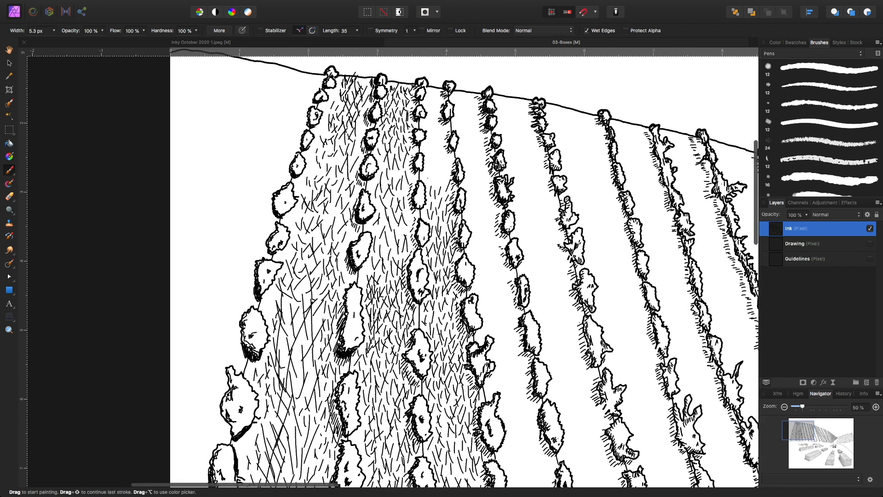
mouse_move(433, 177)
mouse_down()
mouse_move(431, 187)
mouse_move(444, 181)
mouse_move(427, 175)
mouse_move(445, 164)
mouse_move(443, 190)
mouse_up()
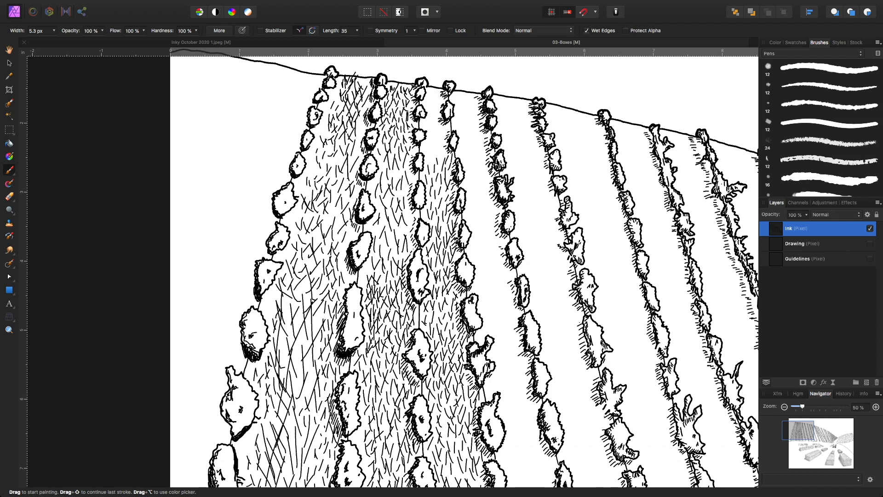
drag(427, 151, 433, 158)
mouse_move(443, 147)
mouse_down()
mouse_move(440, 160)
mouse_move(426, 147)
mouse_move(443, 135)
mouse_move(431, 139)
mouse_move(424, 128)
mouse_move(435, 131)
mouse_move(427, 107)
mouse_move(435, 111)
mouse_up()
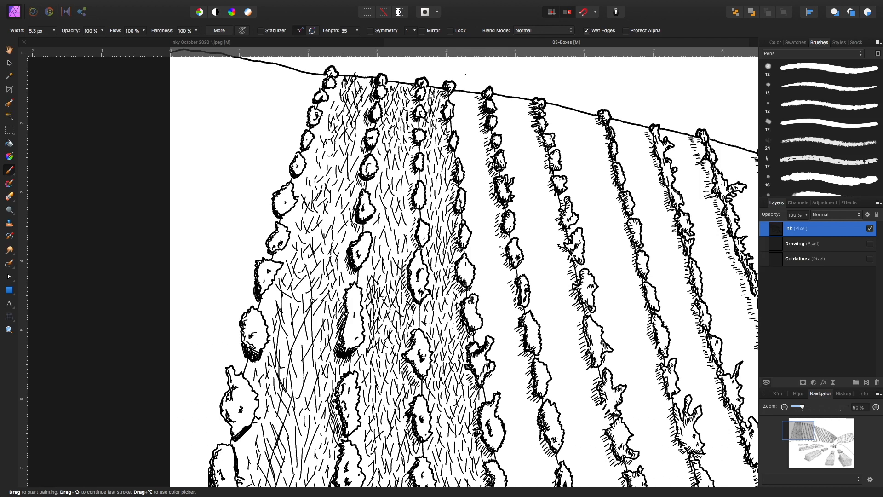
Fill the base of the strip between the fourth and fifth planted rows with short grass strokes, up past the two lowest bushes.
scroll(464, 267, down, 5)
scroll(464, 267, right, 2)
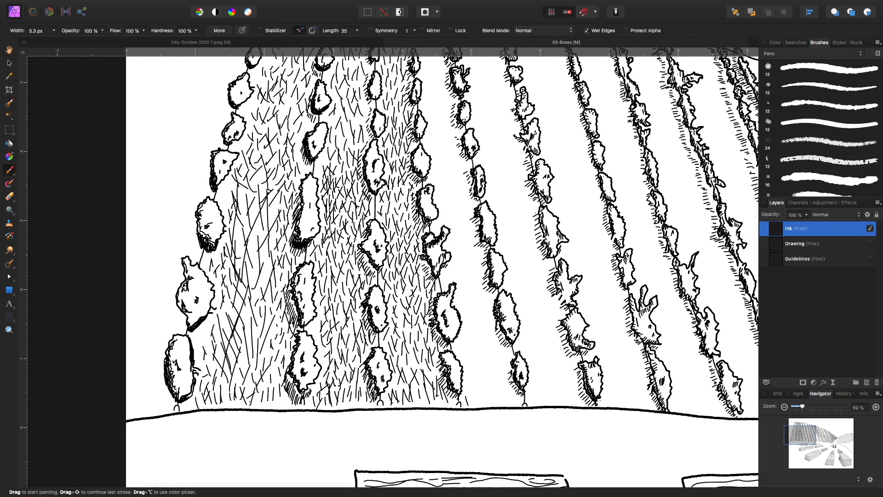
mouse_move(468, 389)
mouse_down()
mouse_move(481, 403)
mouse_move(500, 401)
mouse_up()
mouse_move(494, 376)
mouse_down()
mouse_move(482, 389)
mouse_move(469, 384)
mouse_move(466, 374)
mouse_move(500, 375)
mouse_move(508, 359)
mouse_move(470, 362)
mouse_move(473, 346)
mouse_up()
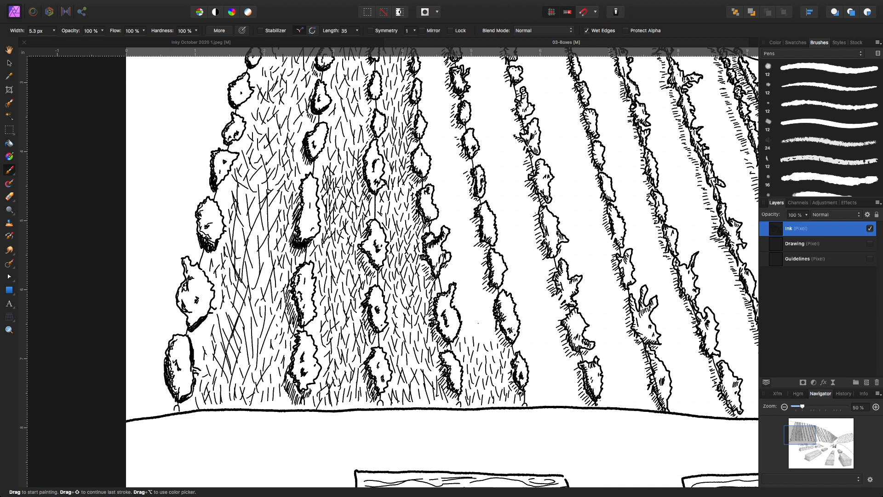
drag(494, 322, 491, 336)
drag(475, 317, 464, 325)
drag(483, 302, 478, 312)
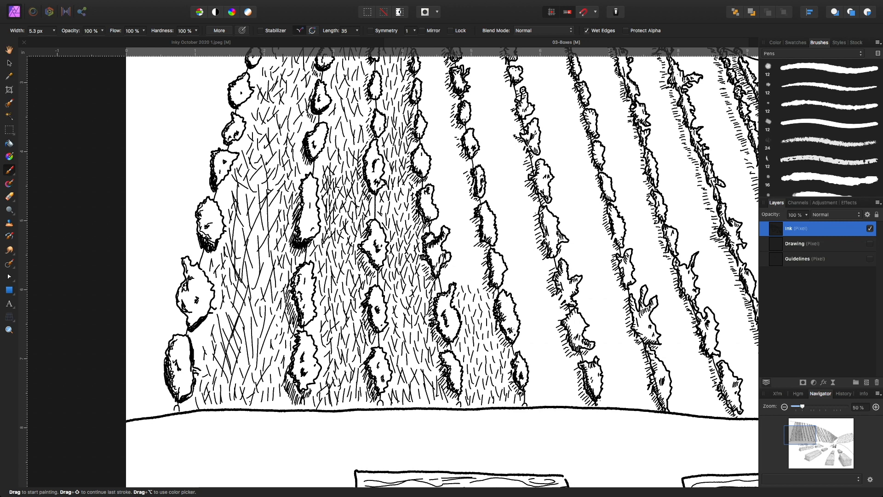
Continue short grass strokes up the middle of the strip between the fourth and fifth rows, around the fourth row's branching bush.
drag(462, 276, 446, 283)
drag(485, 273, 483, 279)
drag(479, 273, 477, 280)
drag(473, 273, 471, 280)
drag(480, 259, 478, 267)
mouse_move(462, 237)
mouse_down()
mouse_move(461, 246)
mouse_move(453, 238)
mouse_move(464, 232)
mouse_move(461, 268)
mouse_move(468, 263)
mouse_move(450, 230)
mouse_up()
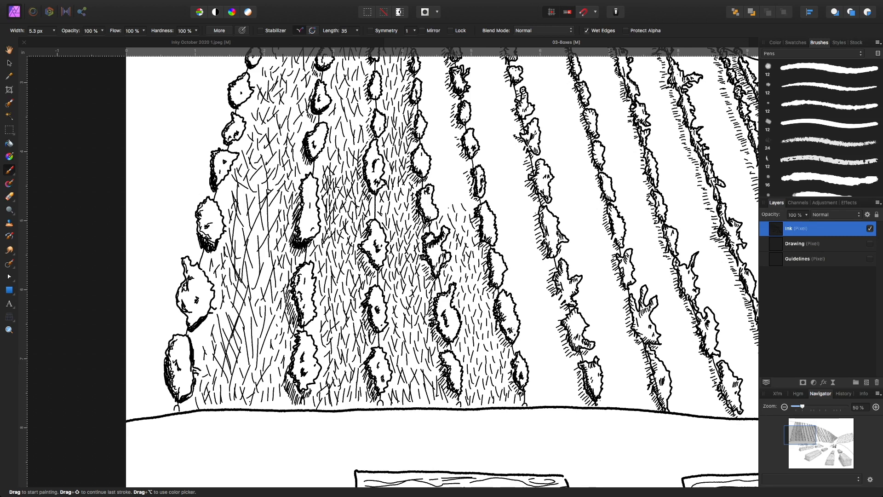
Extend the grass strokes into the narrower upper part of the strip between the fourth and fifth rows.
mouse_move(460, 202)
mouse_down()
mouse_move(457, 214)
mouse_move(451, 203)
mouse_move(466, 206)
mouse_move(456, 192)
mouse_move(442, 207)
mouse_up()
click(457, 191)
mouse_move(436, 172)
mouse_down()
mouse_move(438, 182)
mouse_move(441, 169)
mouse_up()
mouse_move(443, 157)
mouse_down()
mouse_move(445, 165)
mouse_move(435, 150)
mouse_move(452, 138)
mouse_up()
drag(431, 135, 440, 180)
drag(439, 170, 444, 180)
mouse_move(456, 150)
mouse_down()
mouse_move(460, 161)
mouse_move(434, 135)
mouse_move(443, 135)
mouse_move(442, 122)
mouse_move(434, 125)
mouse_up()
mouse_move(436, 105)
mouse_down()
mouse_move(441, 117)
mouse_move(451, 104)
mouse_move(435, 111)
mouse_move(439, 105)
mouse_up()
drag(430, 99, 433, 107)
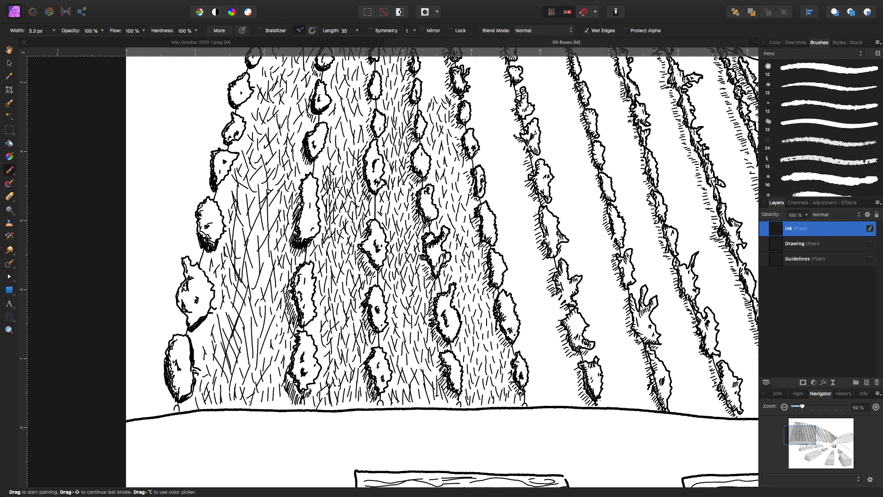
Complete the strip between the fourth and fifth rows with small grass strokes up to the ridge line.
scroll(387, 268, down, 2)
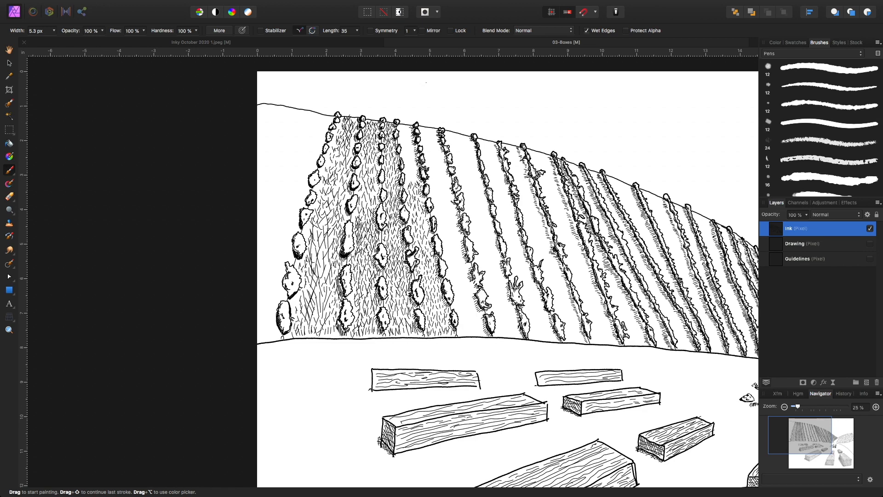
scroll(388, 268, up, 2)
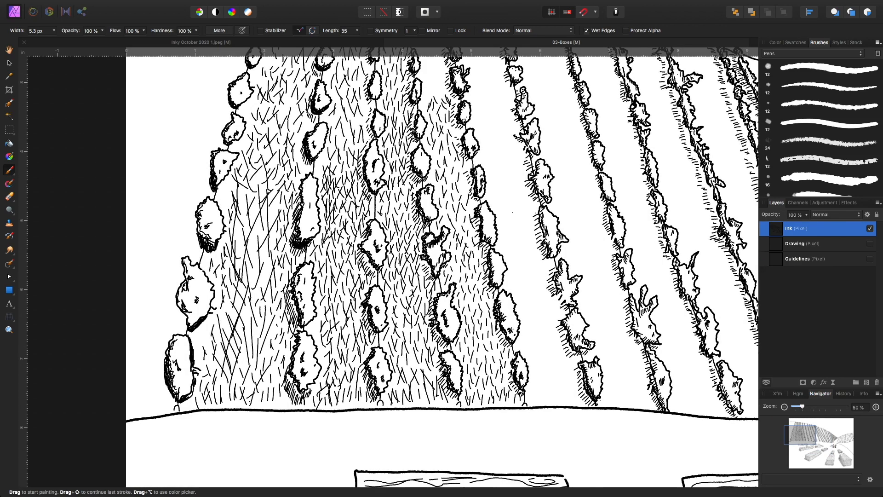
key(space)
mouse_move(522, 200)
mouse_down()
mouse_move(475, 269)
mouse_move(467, 298)
mouse_up()
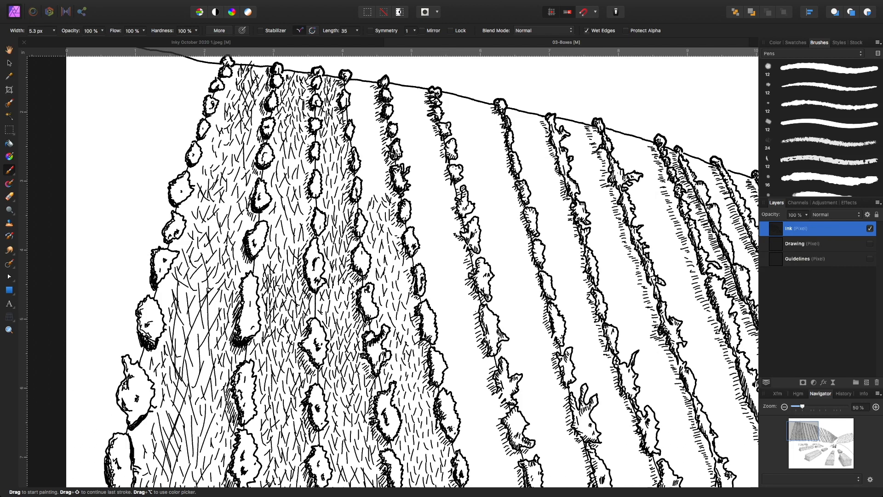
drag(438, 205, 441, 268)
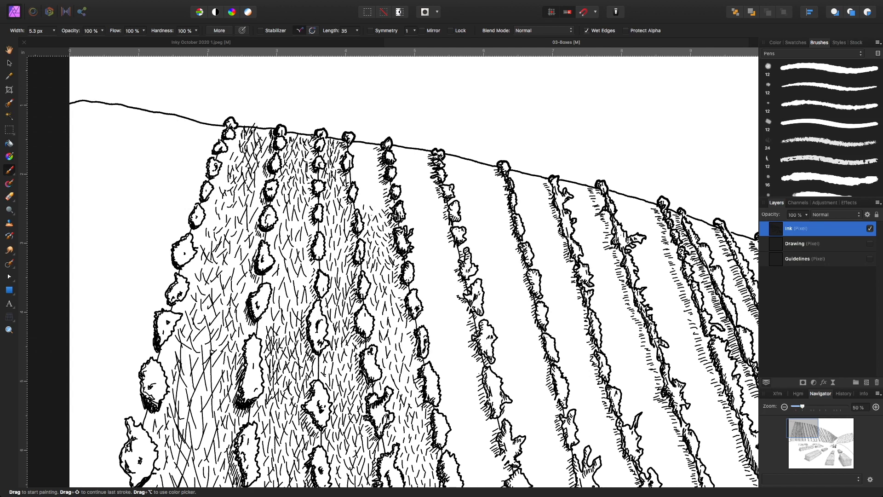
drag(361, 198, 358, 206)
mouse_move(370, 189)
mouse_down()
mouse_move(365, 195)
mouse_move(363, 184)
mouse_up()
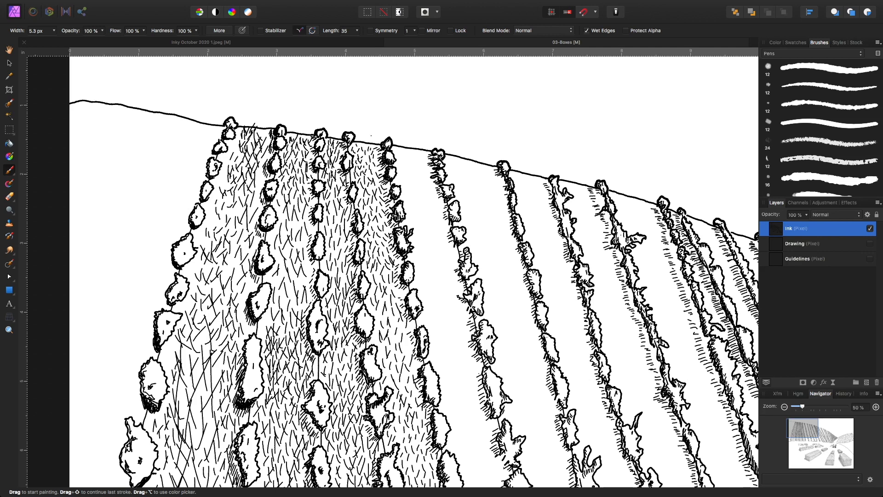
Fill the lower half of the strip between the fifth and sixth planted rows with short grass strokes from the hill's base upward.
drag(437, 322, 308, 137)
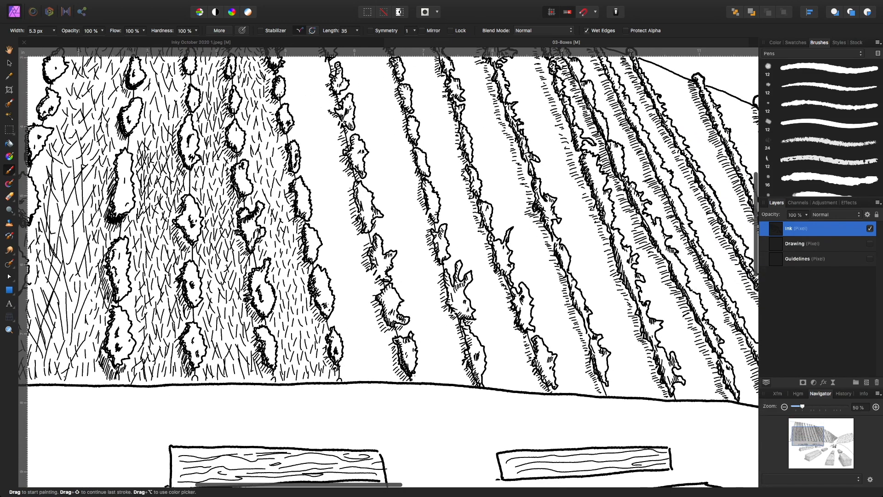
drag(346, 369, 355, 376)
drag(363, 370, 381, 370)
drag(386, 364, 345, 372)
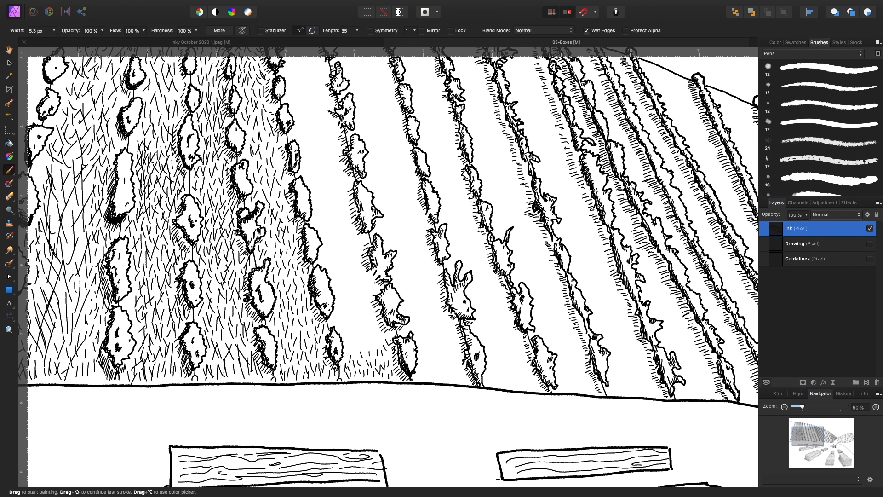
drag(370, 339, 372, 347)
drag(377, 333, 379, 342)
mouse_move(358, 320)
mouse_down()
mouse_move(359, 329)
mouse_move(366, 322)
mouse_move(359, 318)
mouse_up()
mouse_move(349, 310)
mouse_down()
mouse_move(338, 320)
mouse_move(344, 300)
mouse_move(361, 295)
mouse_move(335, 287)
mouse_move(350, 275)
mouse_up()
mouse_move(359, 260)
mouse_down()
mouse_move(355, 271)
mouse_move(324, 266)
mouse_move(349, 261)
mouse_move(356, 248)
mouse_move(349, 230)
mouse_move(321, 234)
mouse_move(336, 212)
mouse_up()
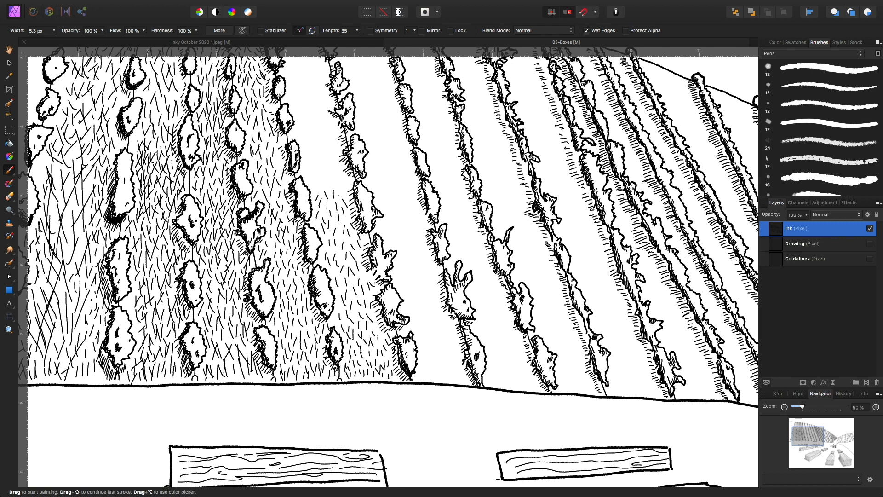
Fill the upper half of the strip between the fifth and sixth rows with small grass strokes up to the ridge line.
drag(345, 183, 330, 192)
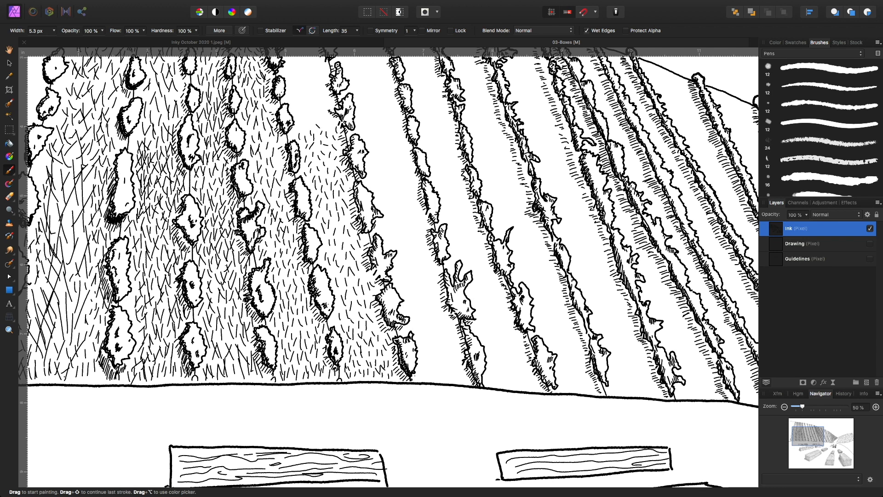
drag(303, 118, 327, 115)
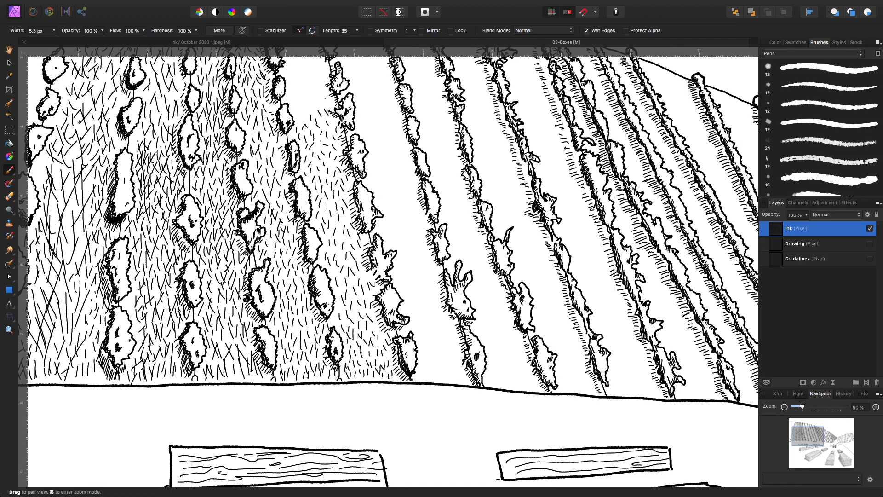
scroll(388, 267, up, 5)
scroll(388, 266, left, 2)
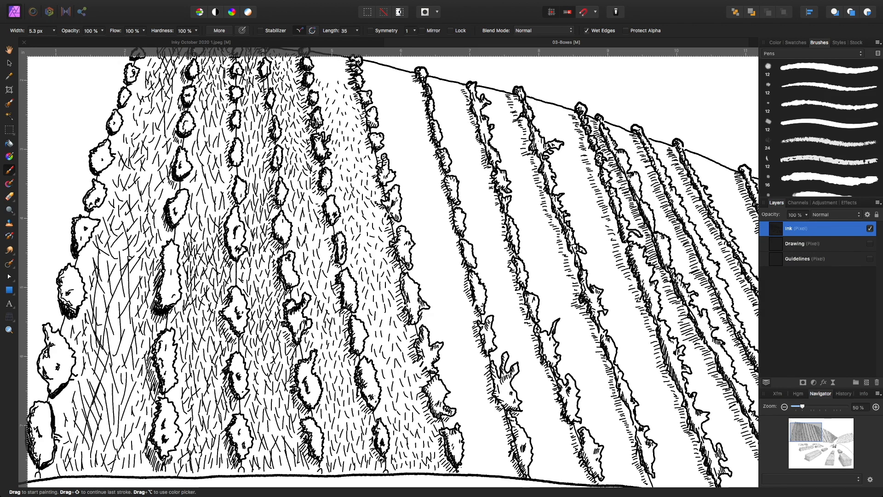
scroll(388, 266, up, 3)
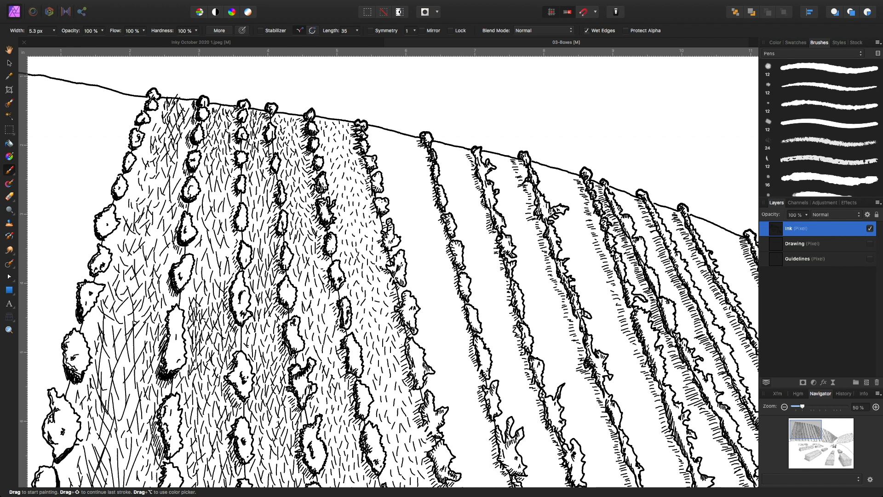
Fill the strip between the sixth and seventh planted rows with short grass strokes, from the hill's base through its middle.
scroll(389, 267, down, 5)
scroll(388, 267, right, 5)
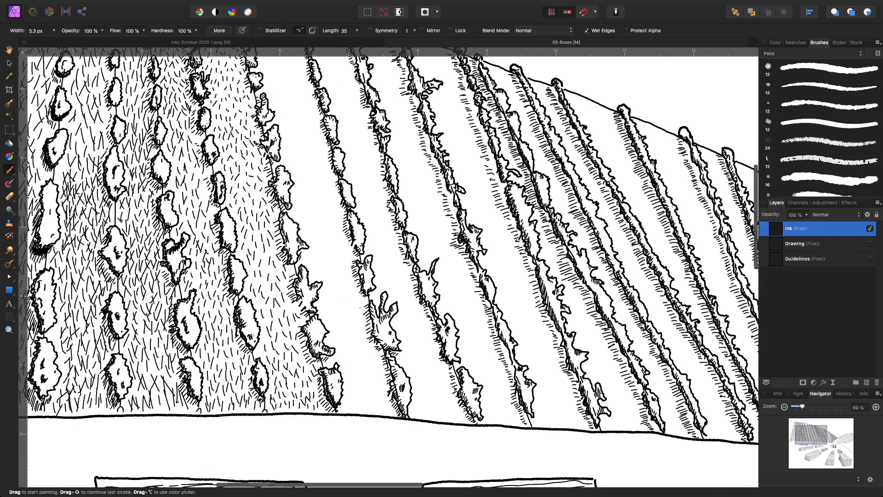
drag(345, 405, 359, 410)
mouse_move(366, 407)
mouse_down()
mouse_move(374, 412)
mouse_move(367, 401)
mouse_up()
mouse_move(359, 395)
mouse_down()
mouse_move(362, 401)
mouse_move(346, 402)
mouse_up()
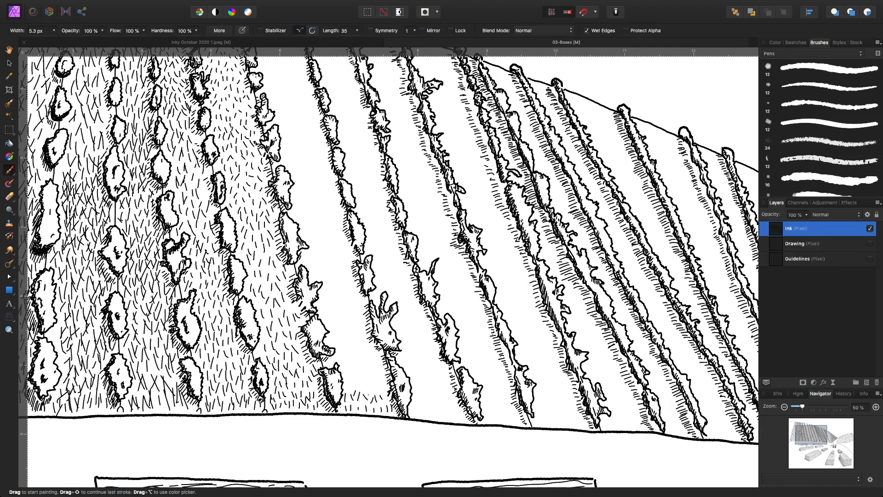
mouse_move(380, 376)
mouse_down()
mouse_move(382, 386)
mouse_move(360, 386)
mouse_up()
drag(337, 307, 334, 316)
drag(334, 315, 330, 322)
drag(346, 288, 344, 299)
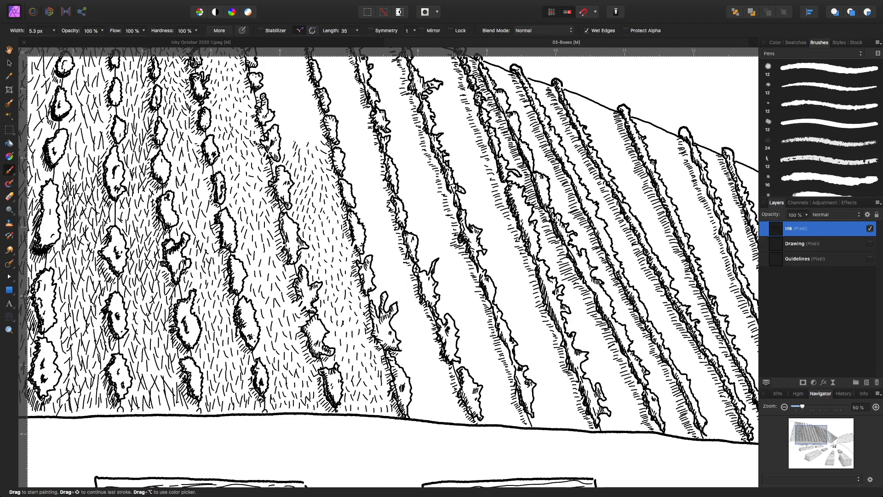
Fill the upper part of the strip between the sixth and seventh rows with small grass strokes up to the ridge line.
mouse_move(287, 149)
mouse_down()
mouse_move(290, 156)
mouse_move(314, 146)
mouse_move(316, 157)
mouse_move(312, 140)
mouse_up()
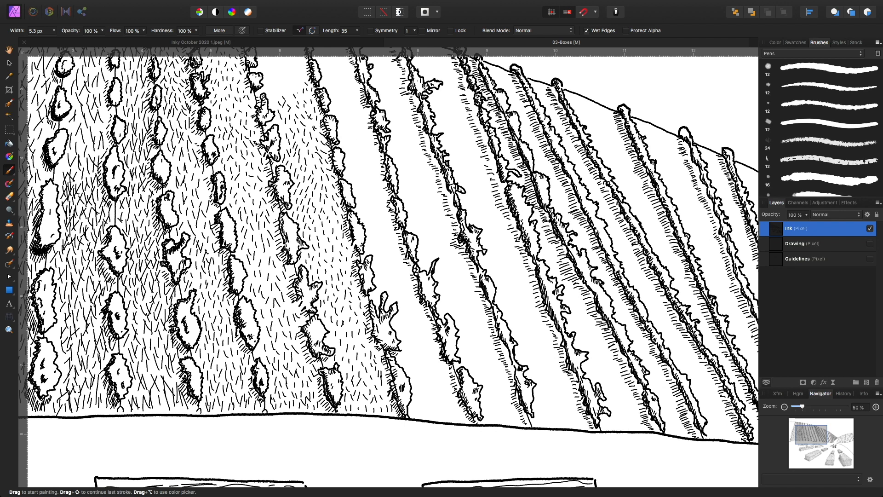
scroll(391, 267, up, 5)
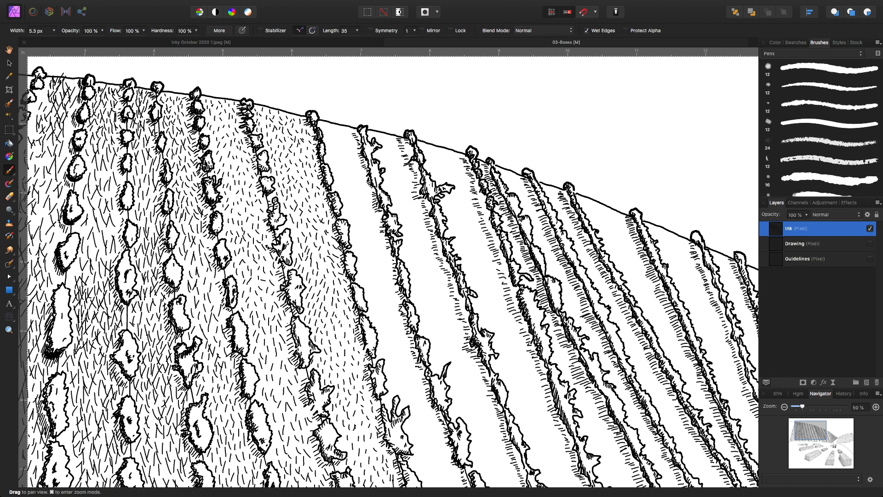
scroll(390, 271, down, 5)
scroll(391, 271, right, 3)
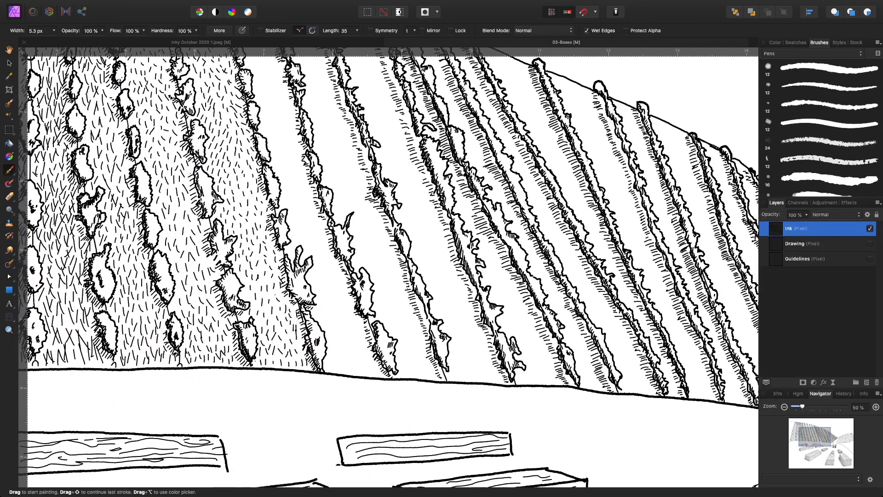
Fill the strip between the seventh and eighth planted rows with short grass strokes from the hill's base through its middle.
drag(329, 365, 331, 370)
drag(334, 365, 350, 372)
drag(353, 366, 376, 376)
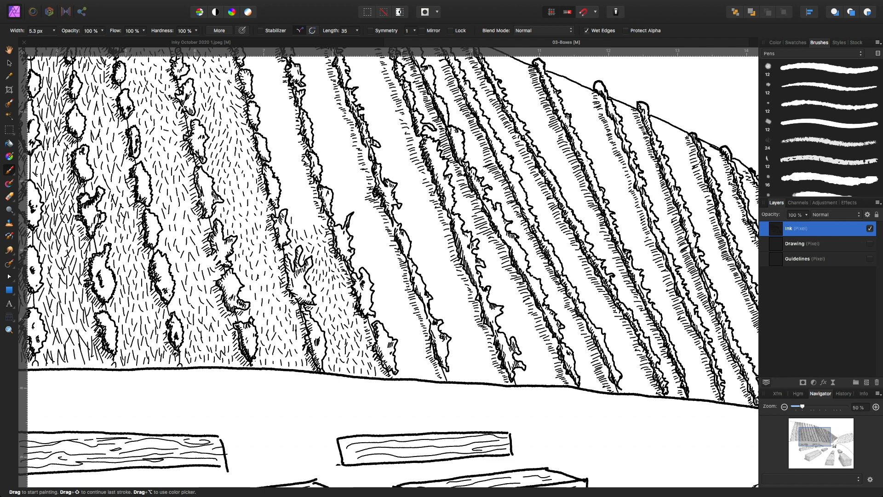
drag(305, 220, 308, 228)
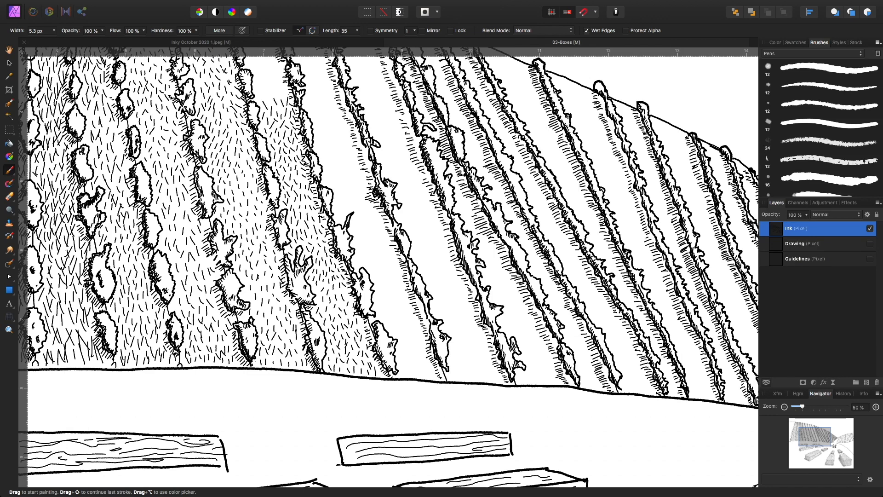
Fill the upper part of the strip between the seventh and eighth planted rows with small grass strokes up to the ridge line.
mouse_move(281, 89)
mouse_down()
mouse_move(284, 99)
mouse_move(271, 103)
mouse_move(261, 104)
mouse_move(286, 87)
mouse_move(257, 95)
mouse_up()
scroll(389, 266, up, 3)
scroll(389, 267, left, 1)
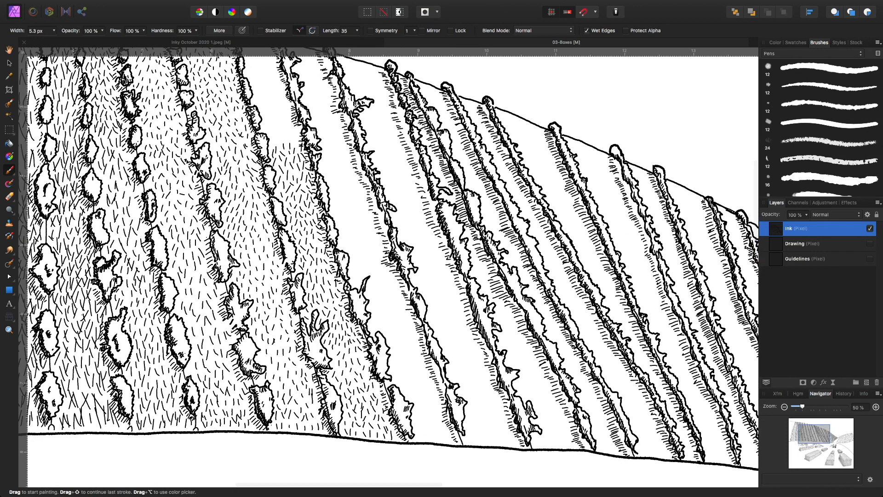
mouse_move(293, 125)
mouse_down()
mouse_move(297, 134)
mouse_move(274, 147)
mouse_up()
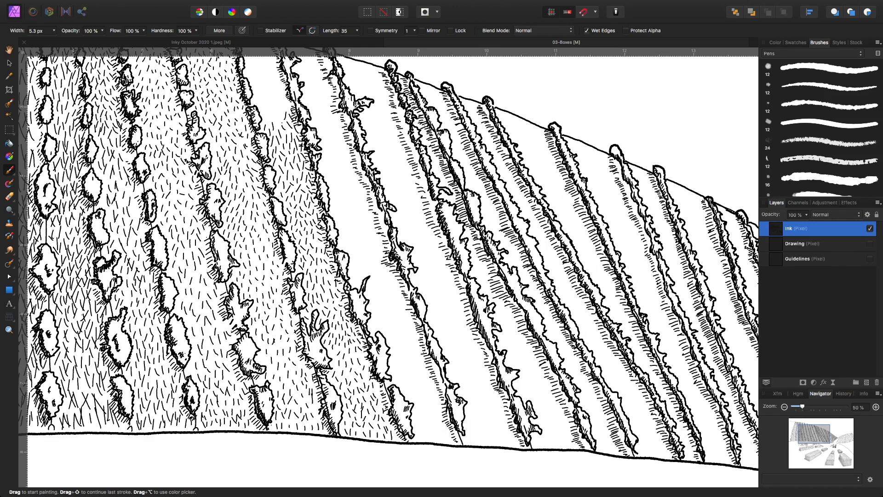
drag(265, 114, 276, 121)
drag(283, 97, 282, 105)
scroll(388, 267, up, 3)
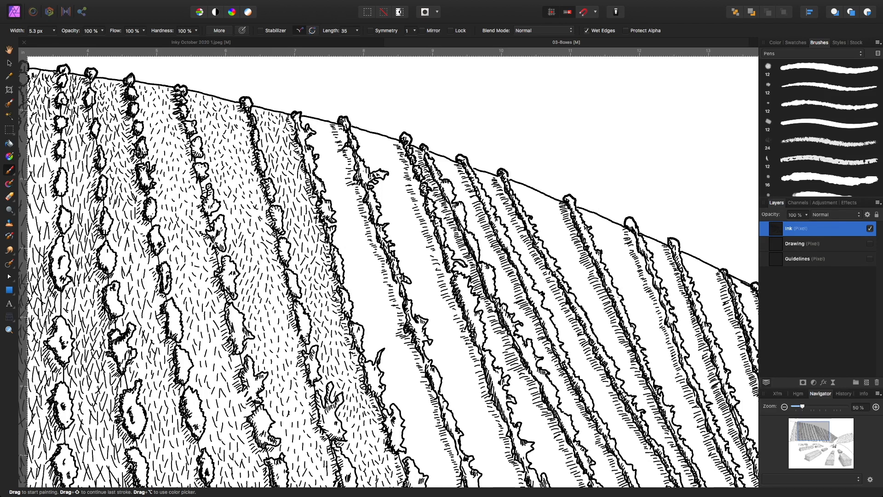
Fill the lower half of the strip between the eighth and ninth planted rows with short grass strokes from the hill's base upward.
mouse_move(285, 138)
mouse_down()
mouse_move(235, 21)
mouse_move(235, 35)
mouse_up()
drag(377, 267, 313, 180)
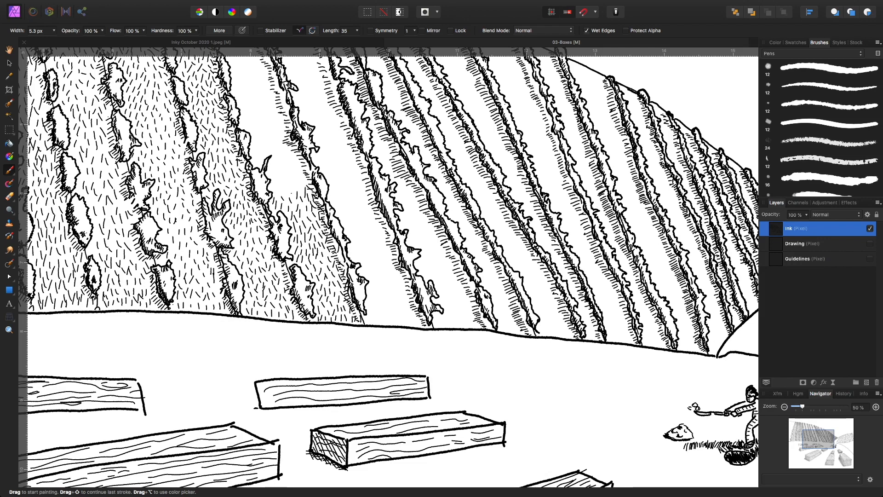
drag(280, 185, 276, 196)
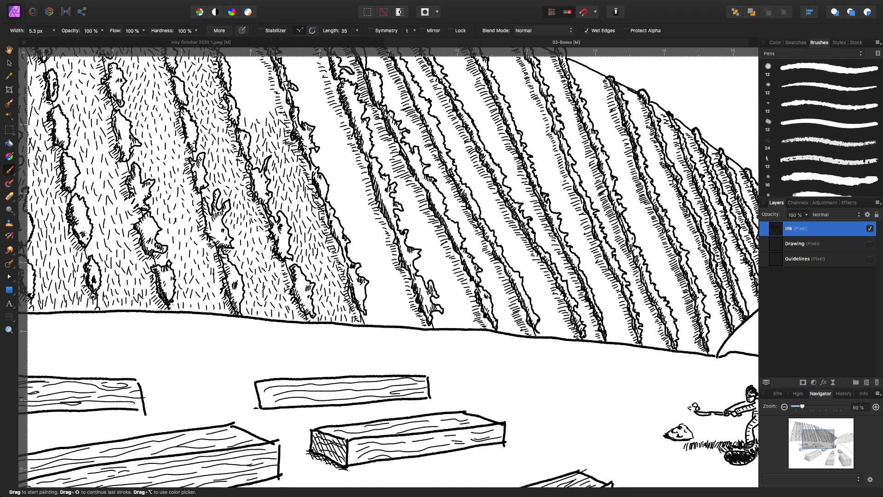
Fill the upper half of the strip between the eighth and ninth planted rows with small grass strokes up to the ridge line.
scroll(389, 267, up, 4)
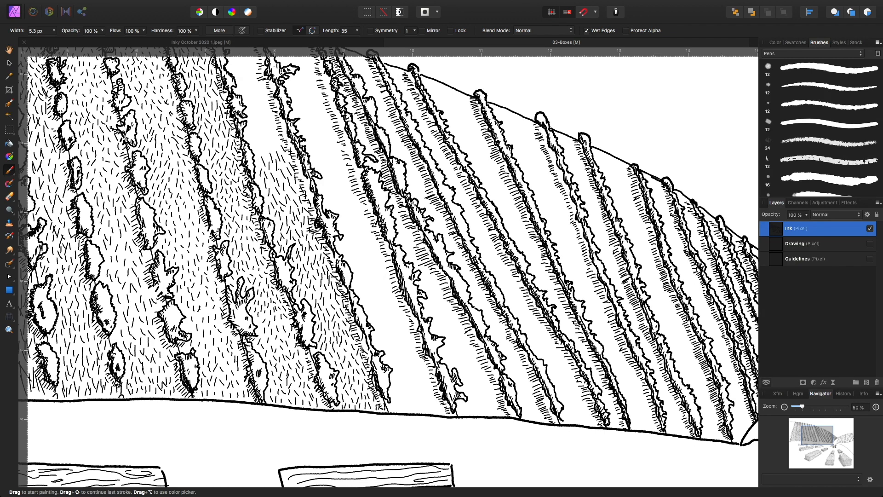
mouse_move(263, 146)
mouse_down()
mouse_move(267, 153)
mouse_move(284, 142)
mouse_move(258, 148)
mouse_move(283, 126)
mouse_move(256, 129)
mouse_move(274, 119)
mouse_move(260, 144)
mouse_move(274, 175)
mouse_up()
key(space)
drag(279, 169, 281, 179)
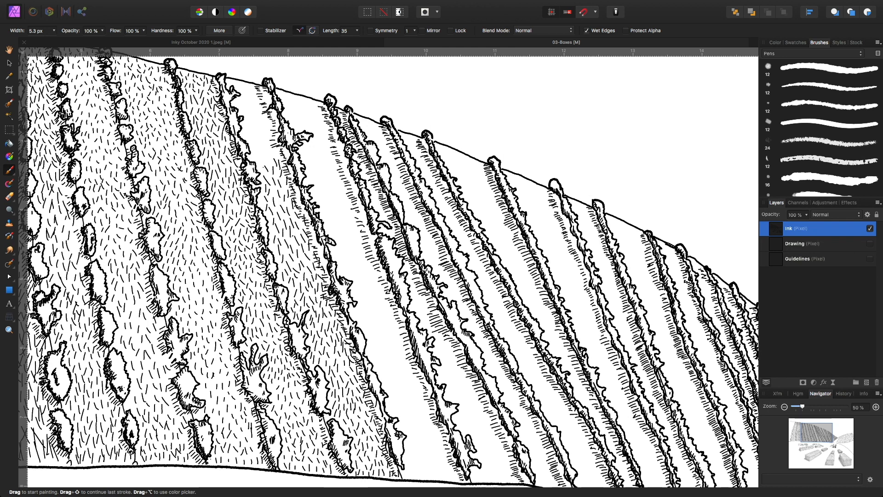
mouse_move(266, 155)
mouse_down()
mouse_move(270, 163)
mouse_move(268, 142)
mouse_move(247, 137)
mouse_up()
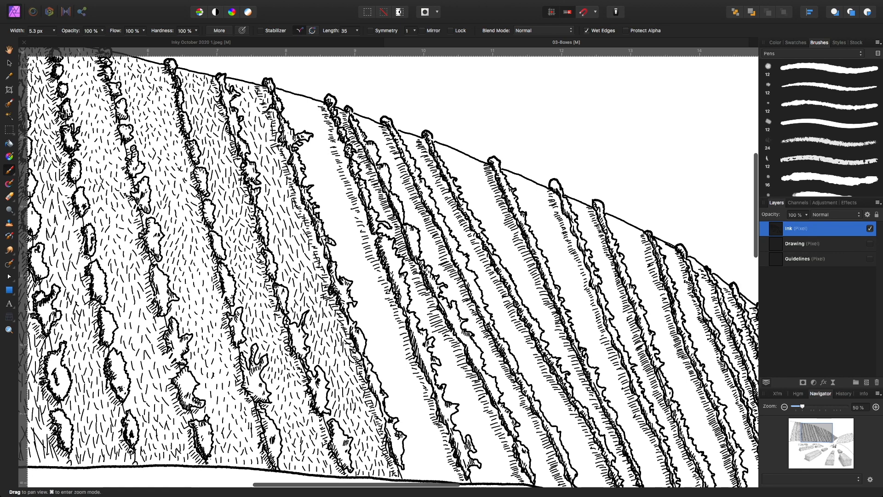
Fill the strip between the ninth and tenth planted rows with short grass strokes from the hill's base to about halfway up.
scroll(389, 271, down, 5)
scroll(388, 271, right, 3)
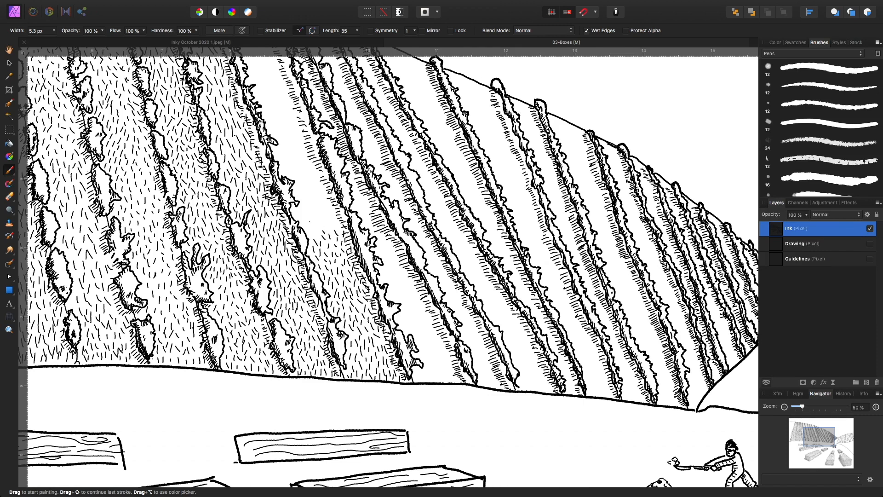
drag(331, 219, 336, 227)
drag(336, 216, 337, 225)
drag(308, 218, 320, 223)
mouse_move(323, 214)
mouse_down()
mouse_move(331, 215)
mouse_move(307, 215)
mouse_up()
mouse_move(313, 206)
mouse_down()
mouse_move(320, 211)
mouse_move(329, 195)
mouse_move(300, 198)
mouse_move(310, 200)
mouse_up()
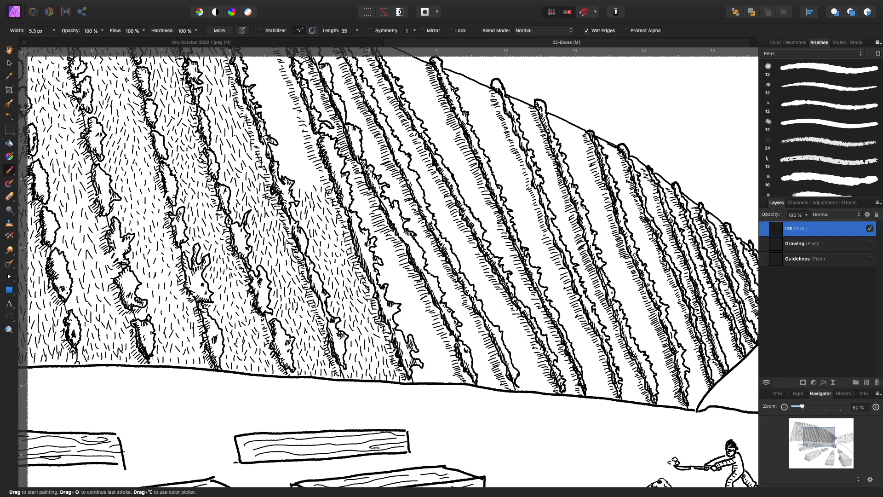
Fill the upper part of the strip between the ninth and tenth planted rows with small grass strokes up to the ridge line.
drag(322, 174, 324, 184)
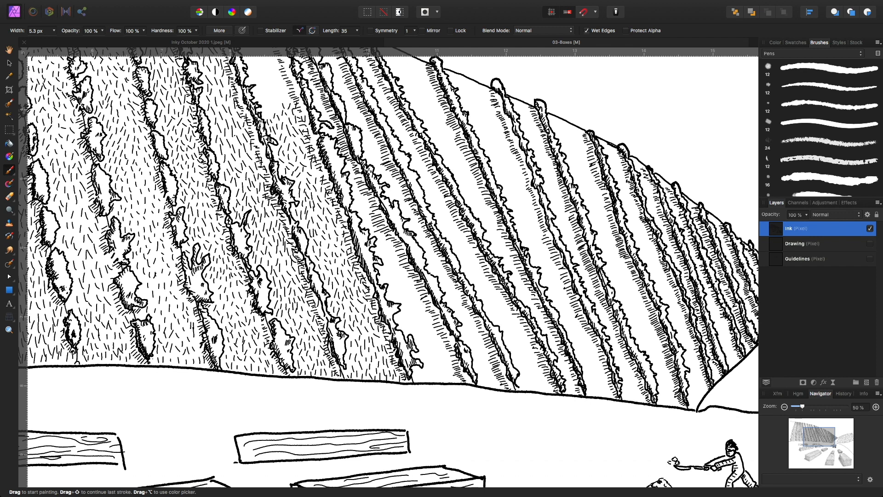
drag(264, 105, 268, 109)
scroll(389, 266, up, 5)
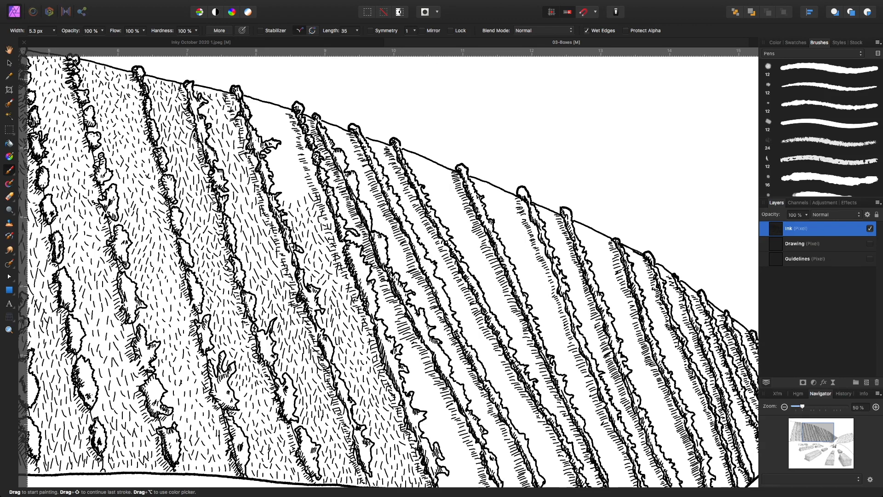
drag(293, 188, 292, 200)
drag(313, 172, 300, 174)
drag(307, 152, 303, 159)
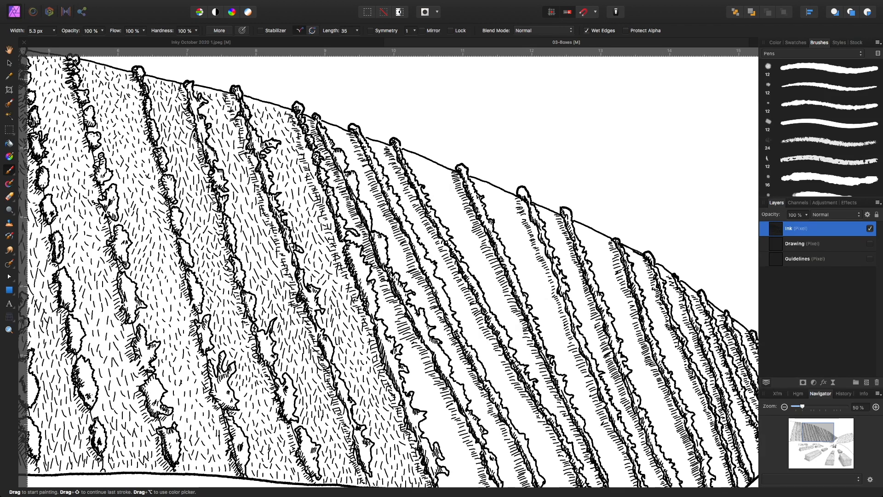
Fill the narrowing strip between the tenth and eleventh planted rows with short grass strokes from the hill's base to the ridge.
scroll(391, 266, down, 5)
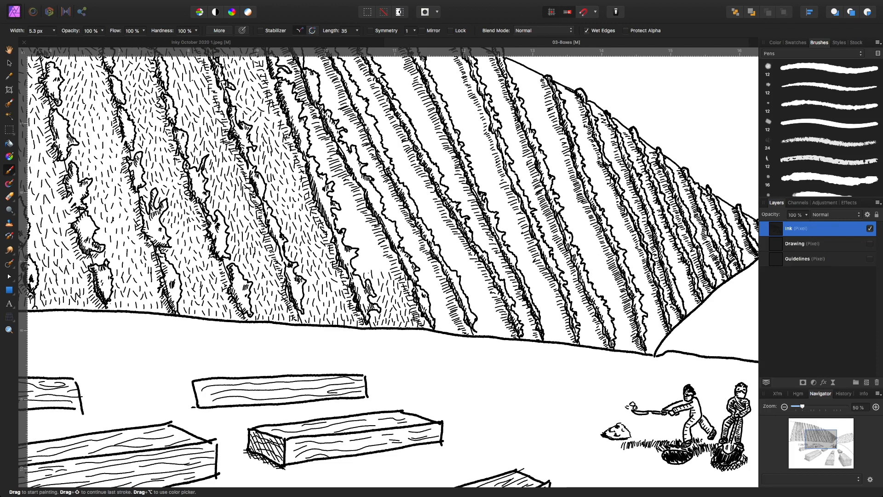
mouse_move(398, 266)
mouse_down()
mouse_move(397, 274)
mouse_move(380, 267)
mouse_up()
key(space)
drag(348, 231, 406, 299)
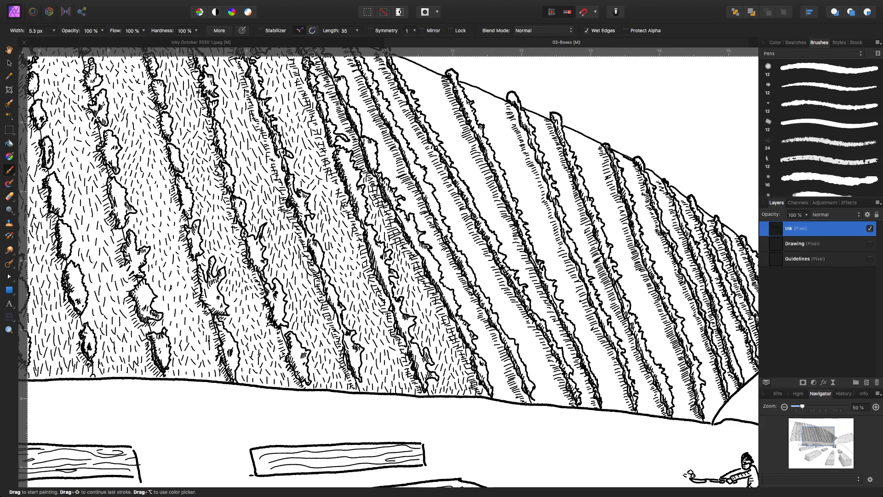
scroll(389, 267, up, 5)
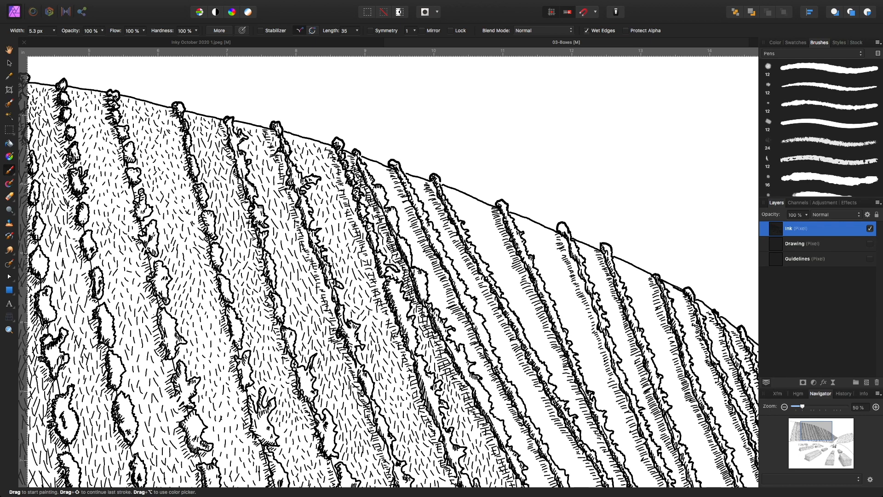
Fill the strip between the eleventh and twelfth planted rows with short grass strokes from the hill's base up to the ridge line.
key(space)
drag(460, 322, 336, 167)
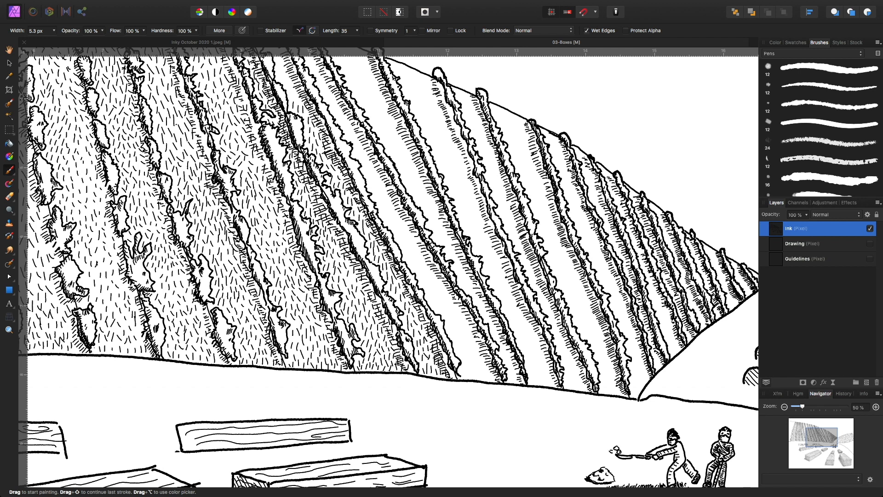
drag(391, 230, 427, 317)
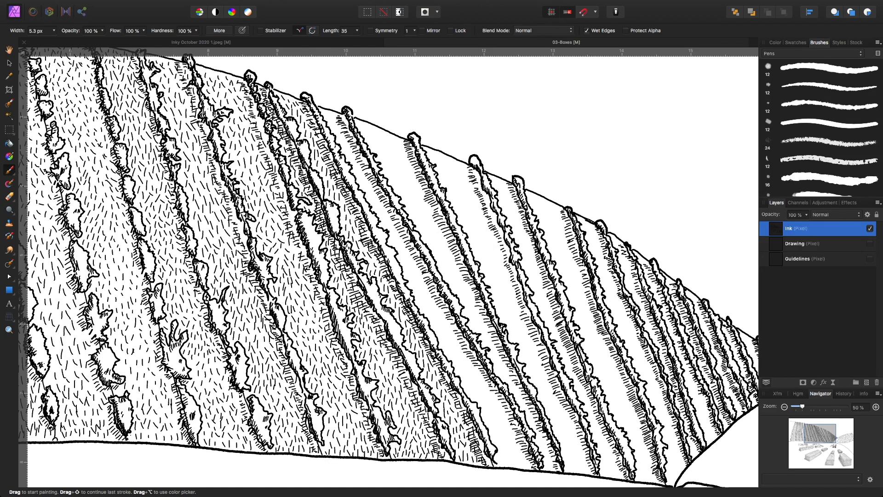
Fill the strip between the twelfth and thirteenth planted rows with short grass strokes, working from the hill's base up to the ridge.
scroll(388, 267, down, 3)
scroll(389, 267, right, 4)
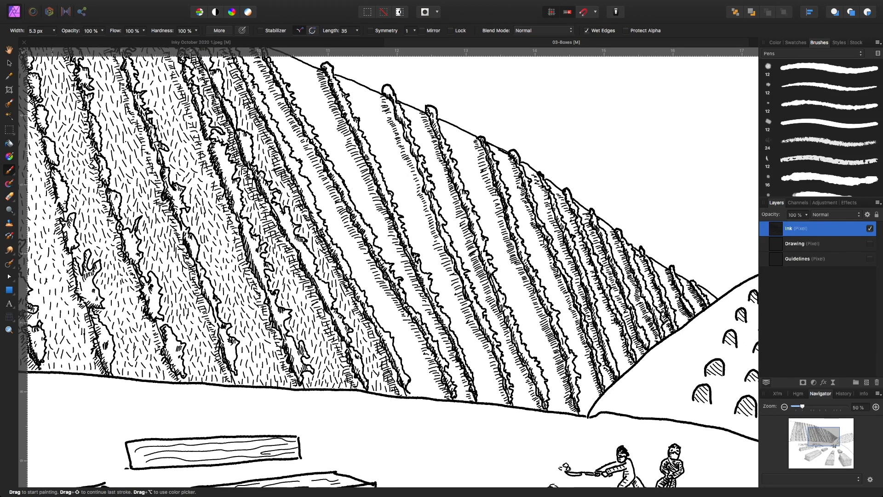
scroll(389, 267, down, 2)
scroll(389, 266, right, 3)
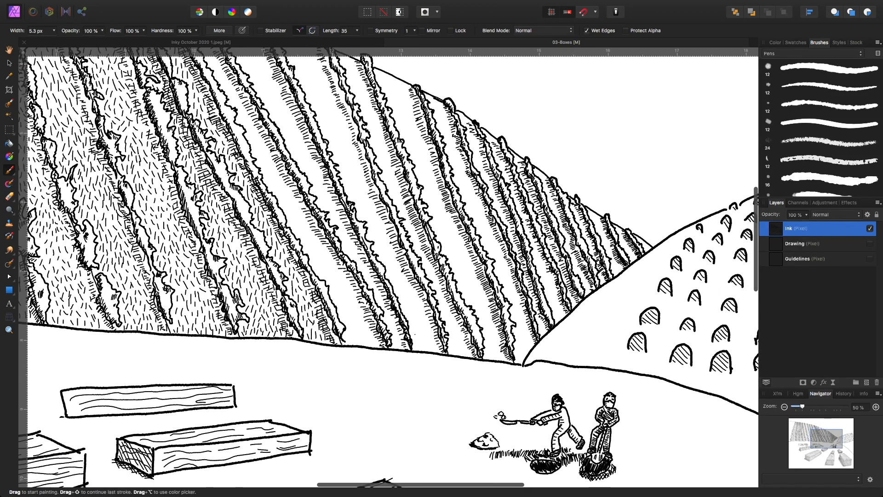
drag(353, 335, 375, 347)
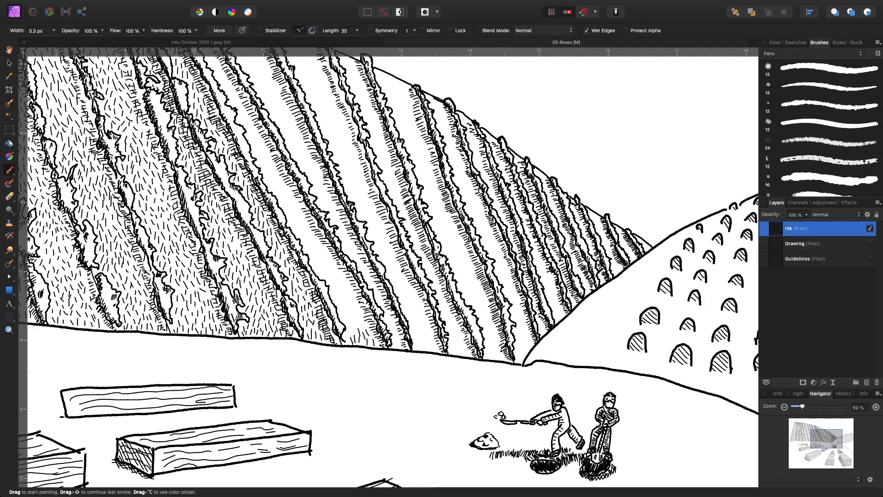
drag(368, 316, 372, 325)
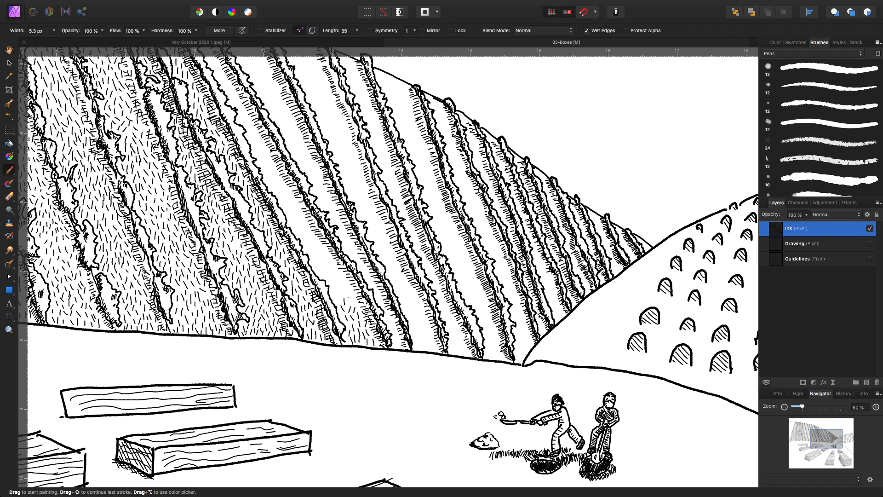
mouse_move(348, 287)
mouse_down()
mouse_move(353, 295)
mouse_move(337, 295)
mouse_up()
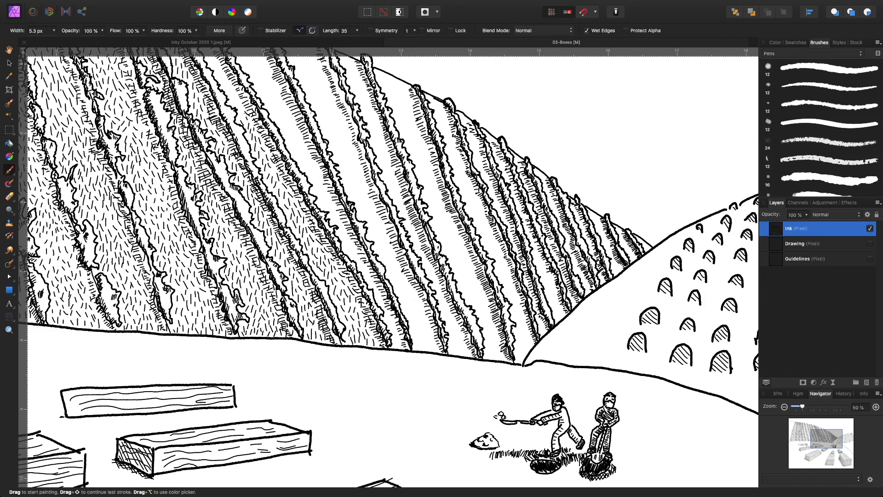
scroll(389, 267, up, 4)
scroll(388, 267, left, 2)
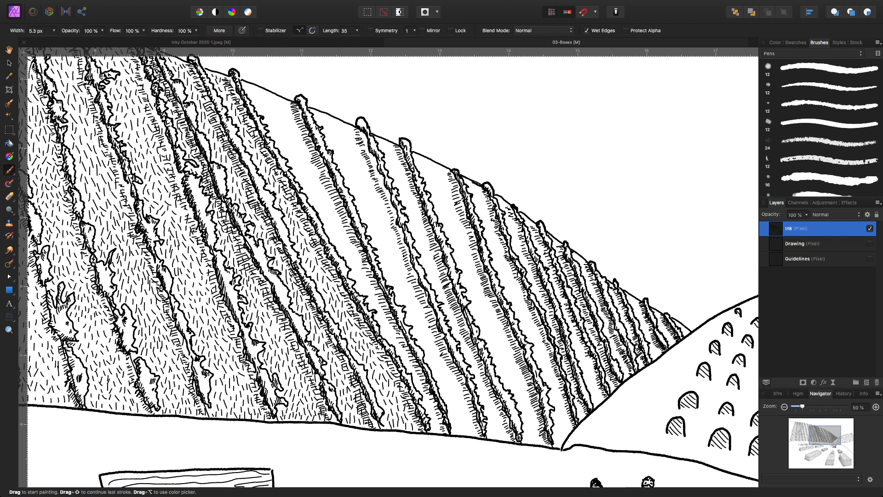
Fill the strip between the thirteenth and fourteenth planted rows with small grass strokes up to the ridge line.
scroll(388, 266, down, 5)
scroll(389, 266, right, 5)
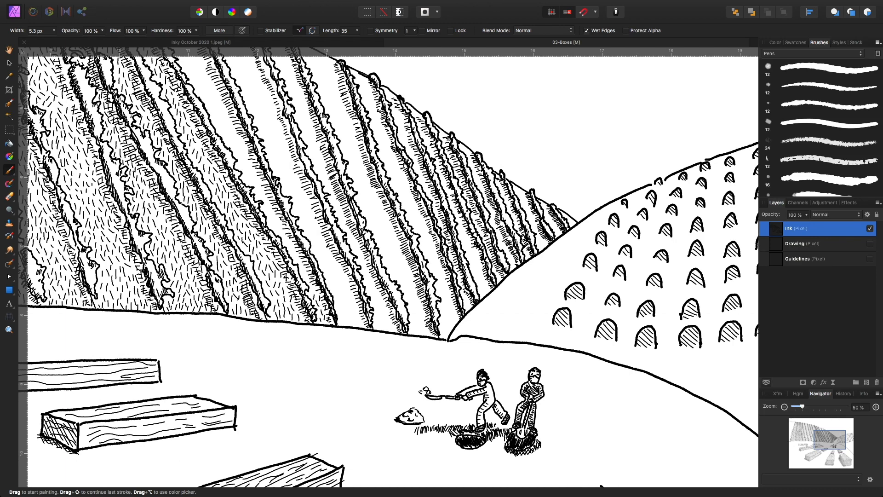
mouse_move(306, 265)
mouse_down()
mouse_move(308, 274)
mouse_move(288, 247)
mouse_up()
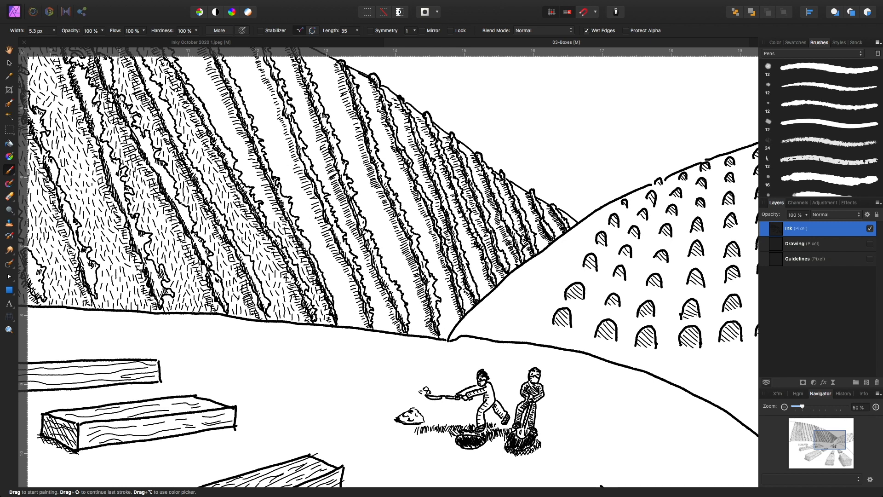
drag(269, 198, 272, 208)
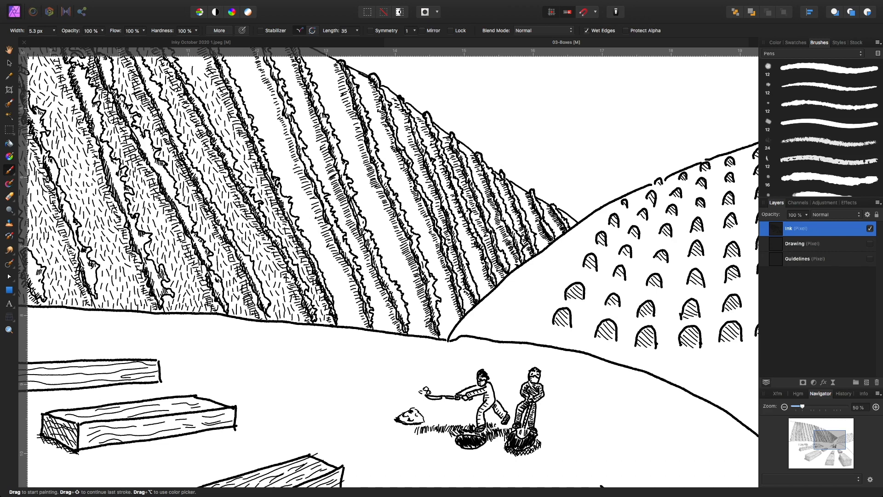
scroll(389, 267, up, 5)
scroll(388, 267, left, 3)
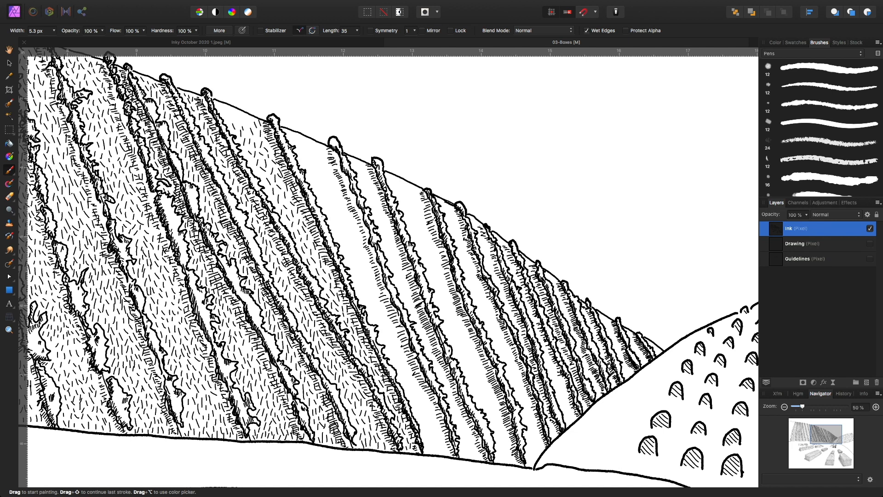
drag(241, 116, 239, 125)
Fill the strip between the fourteenth and fifteenth planted rows with short grass strokes from the hill's base to the ridge line.
scroll(388, 266, down, 5)
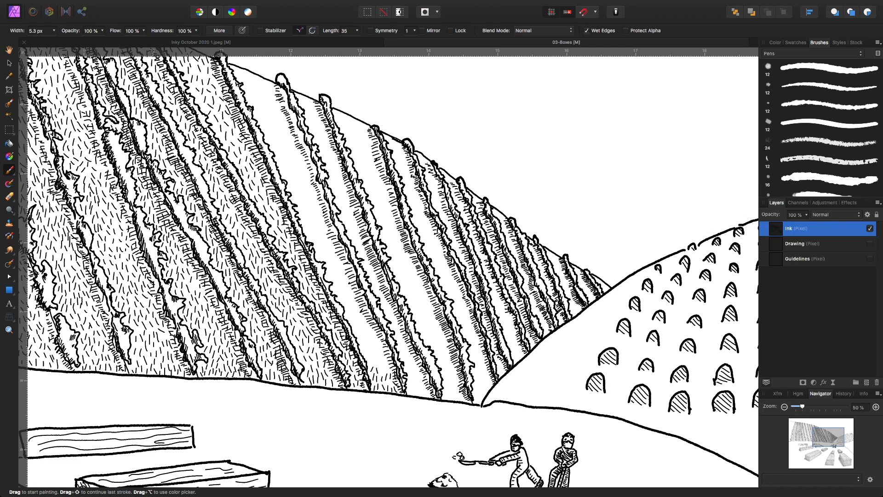
drag(387, 362, 385, 371)
drag(376, 349, 380, 353)
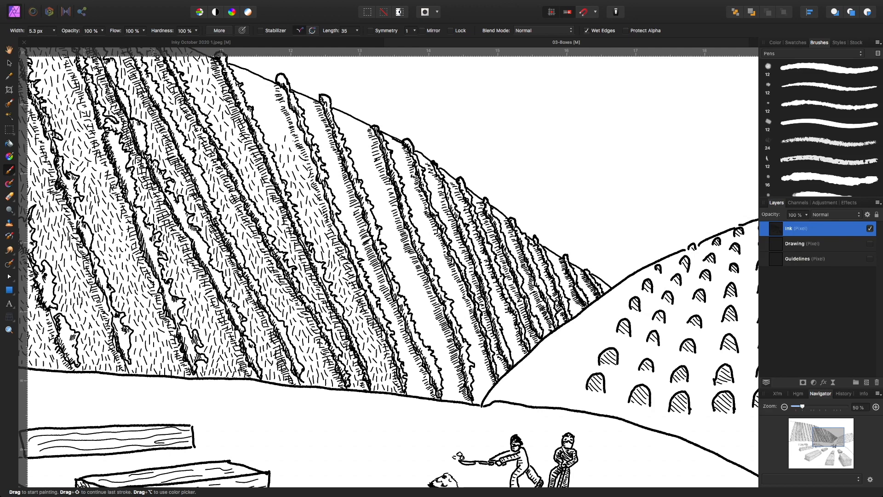
drag(291, 122, 295, 129)
drag(265, 98, 264, 105)
drag(245, 80, 247, 87)
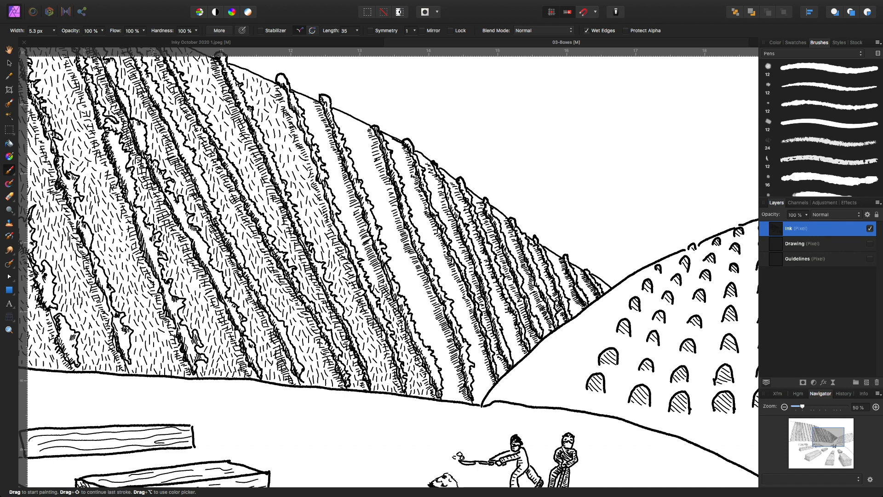
Fill the next two narrow strips, beyond the fifteenth planted row, with short grass strokes.
drag(375, 276, 377, 280)
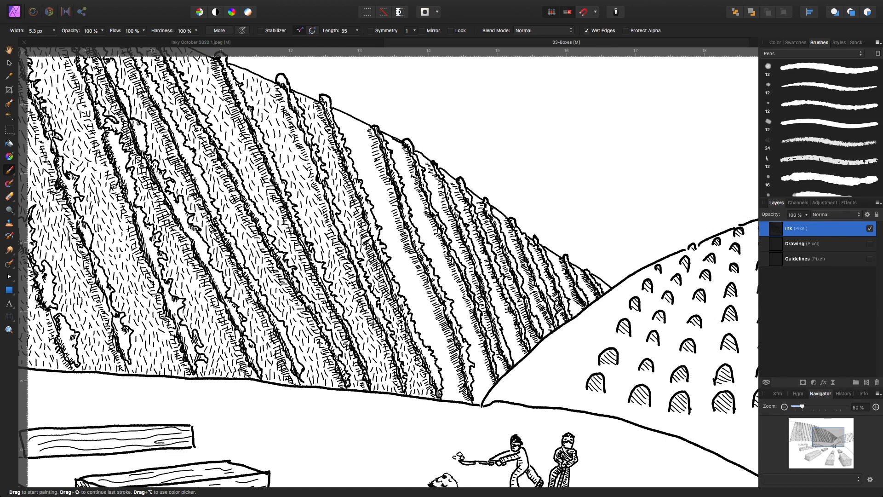
key(space)
mouse_move(468, 332)
mouse_down()
mouse_move(420, 286)
mouse_move(343, 238)
mouse_up()
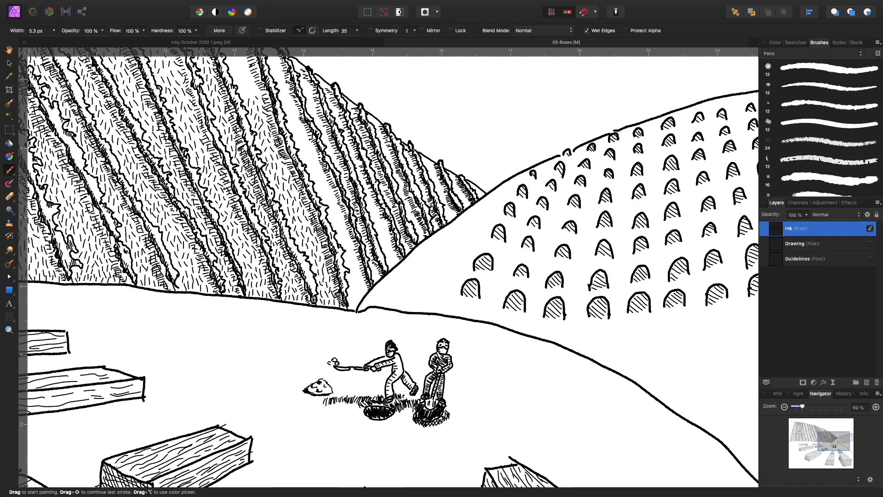
Fill the remaining narrow strips between the planted rows where the left-hand hill meets the right-hand hill with short grass strokes.
key(space)
drag(389, 241, 401, 302)
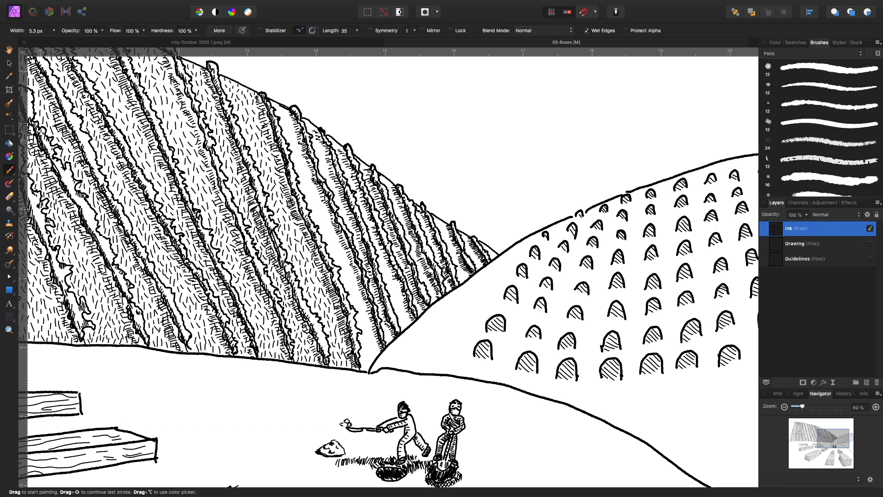
scroll(391, 266, right, 3)
scroll(391, 266, down, 2)
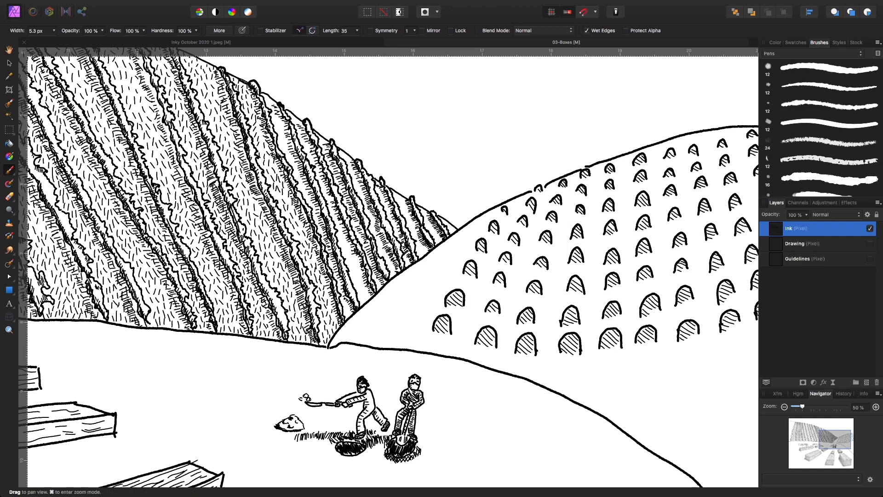
scroll(395, 360, down, 2)
scroll(395, 360, right, 3)
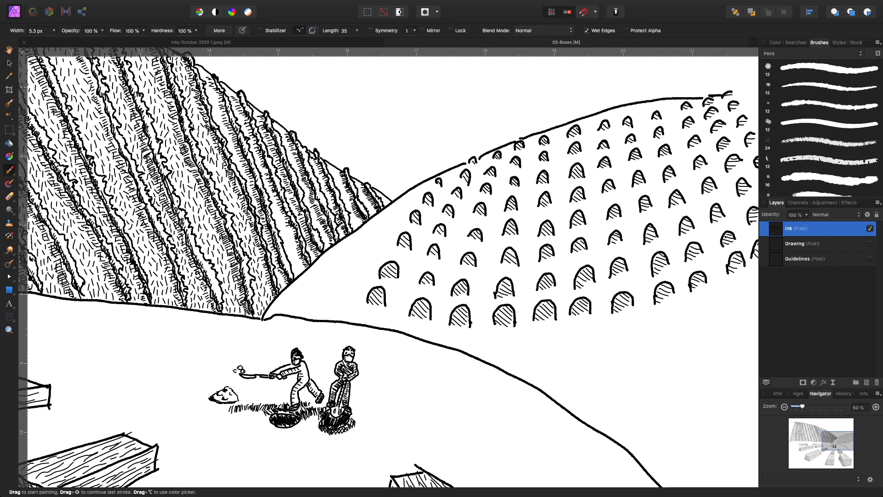
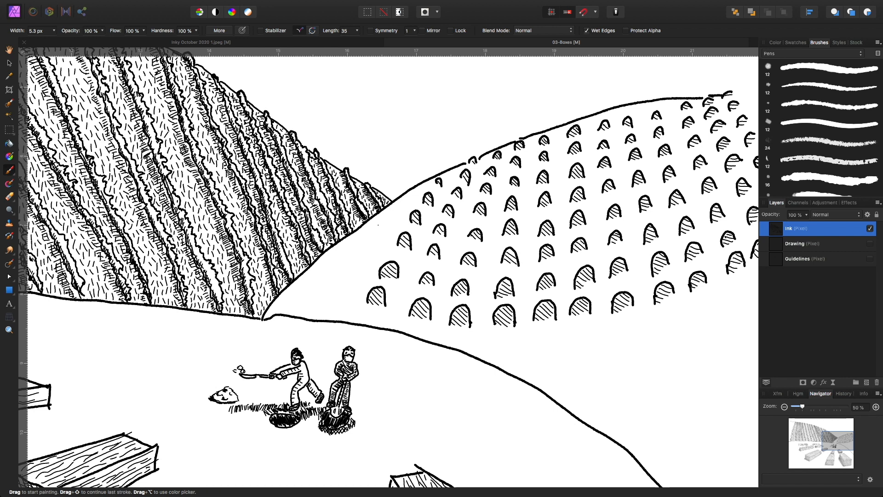
Cover the blank slope between the canvas's left edge and the left-hand hill's first planted row with longer grass strokes, working up from the base.
key(super+minus)
key(super+minus)
key(super+minus)
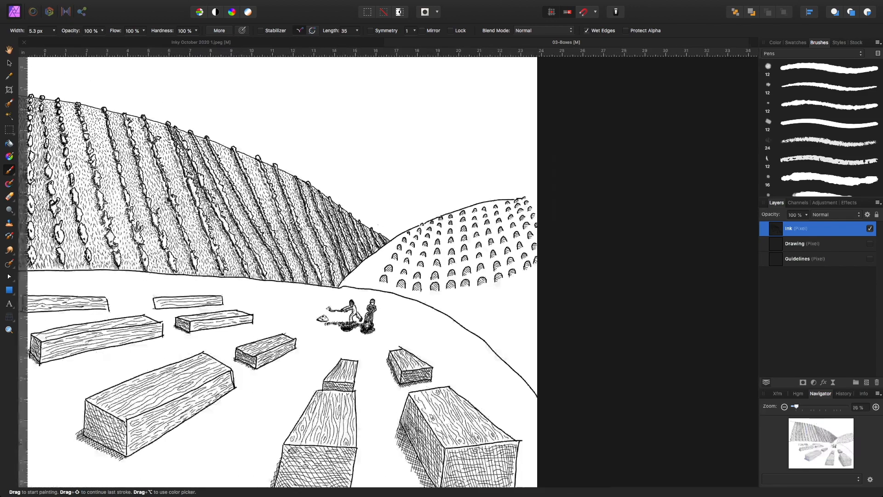
key(super+plus)
key(super+plus)
key(super+plus)
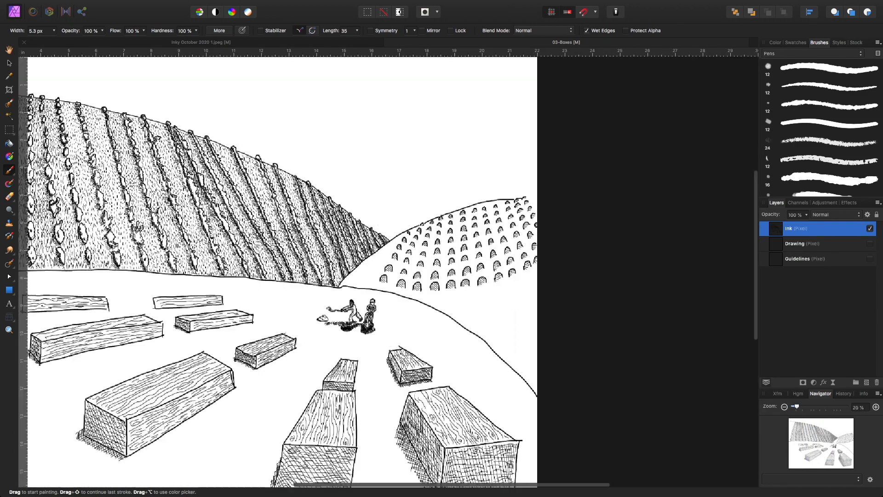
drag(378, 225, 738, 350)
drag(275, 221, 656, 248)
drag(322, 230, 505, 261)
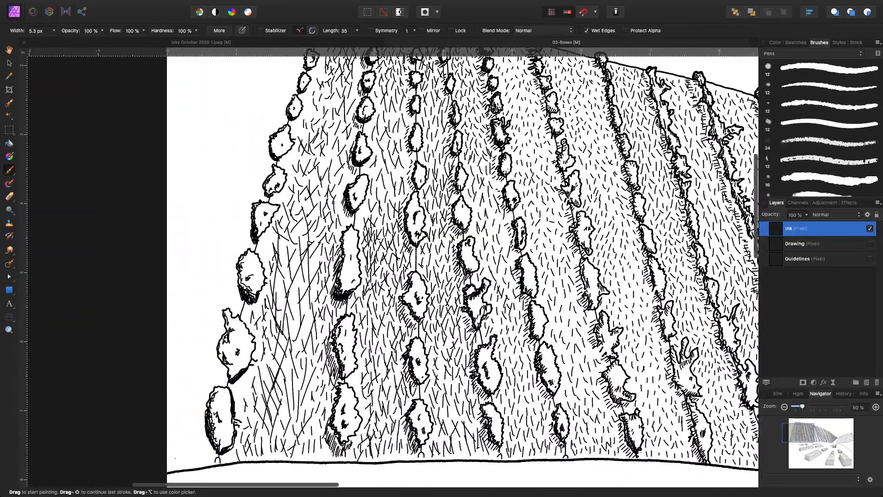
drag(173, 461, 175, 468)
mouse_move(180, 459)
mouse_down()
mouse_move(178, 469)
mouse_move(185, 465)
mouse_up()
mouse_move(194, 454)
mouse_down()
mouse_move(194, 463)
mouse_move(172, 457)
mouse_move(182, 451)
mouse_up()
mouse_move(196, 436)
mouse_down()
mouse_move(194, 450)
mouse_move(199, 443)
mouse_up()
drag(186, 427, 174, 436)
mouse_move(184, 414)
mouse_down()
mouse_move(178, 431)
mouse_move(189, 429)
mouse_up()
mouse_move(199, 404)
mouse_down()
mouse_move(196, 417)
mouse_move(181, 408)
mouse_up()
mouse_move(177, 394)
mouse_down()
mouse_move(174, 415)
mouse_move(194, 400)
mouse_up()
drag(204, 381, 199, 394)
drag(183, 364, 174, 388)
mouse_move(187, 351)
mouse_down()
mouse_move(186, 369)
mouse_move(198, 374)
mouse_up()
drag(214, 365, 210, 377)
mouse_move(212, 346)
mouse_down()
mouse_move(207, 363)
mouse_move(182, 351)
mouse_up()
mouse_move(176, 323)
mouse_down()
mouse_move(173, 348)
mouse_move(191, 335)
mouse_up()
drag(211, 318, 205, 338)
drag(217, 300, 211, 327)
mouse_move(207, 282)
mouse_down()
mouse_move(200, 307)
mouse_move(191, 304)
mouse_up()
mouse_move(183, 293)
mouse_down()
mouse_move(180, 313)
mouse_move(168, 305)
mouse_up()
drag(192, 289, 184, 311)
mouse_move(218, 282)
mouse_down()
mouse_move(211, 299)
mouse_move(232, 308)
mouse_up()
drag(230, 265, 223, 280)
drag(220, 259, 202, 272)
mouse_move(196, 247)
mouse_down()
mouse_move(190, 269)
mouse_move(178, 275)
mouse_up()
drag(178, 251, 173, 280)
drag(194, 234, 181, 263)
mouse_move(220, 242)
mouse_down()
mouse_move(215, 254)
mouse_move(234, 249)
mouse_up()
mouse_move(245, 217)
mouse_down()
mouse_move(236, 244)
mouse_move(204, 230)
mouse_up()
mouse_move(198, 213)
mouse_down()
mouse_move(193, 230)
mouse_move(180, 235)
mouse_up()
drag(228, 185, 215, 209)
mouse_move(242, 186)
mouse_down()
mouse_move(233, 207)
mouse_move(246, 205)
mouse_up()
drag(254, 171, 248, 194)
drag(235, 189, 206, 210)
mouse_move(204, 188)
mouse_down()
mouse_move(195, 207)
mouse_move(182, 204)
mouse_up()
drag(178, 176, 180, 191)
mouse_move(220, 161)
mouse_down()
mouse_move(205, 189)
mouse_move(221, 186)
mouse_up()
drag(248, 156, 237, 182)
mouse_move(255, 140)
mouse_down()
mouse_move(247, 175)
mouse_move(232, 167)
mouse_up()
mouse_move(232, 153)
mouse_down()
mouse_move(214, 182)
mouse_move(202, 175)
mouse_up()
mouse_move(210, 144)
mouse_down()
mouse_move(193, 168)
mouse_move(177, 168)
mouse_move(184, 159)
mouse_up()
mouse_move(204, 126)
mouse_down()
mouse_move(200, 142)
mouse_move(222, 151)
mouse_up()
mouse_move(245, 118)
mouse_down()
mouse_move(247, 149)
mouse_move(243, 140)
mouse_up()
mouse_move(267, 109)
mouse_down()
mouse_move(253, 167)
mouse_move(255, 141)
mouse_up()
mouse_move(278, 89)
mouse_down()
mouse_move(231, 132)
mouse_move(211, 137)
mouse_up()
mouse_move(185, 115)
mouse_down()
mouse_move(194, 140)
mouse_move(171, 167)
mouse_up()
drag(174, 205, 171, 250)
drag(187, 311, 180, 328)
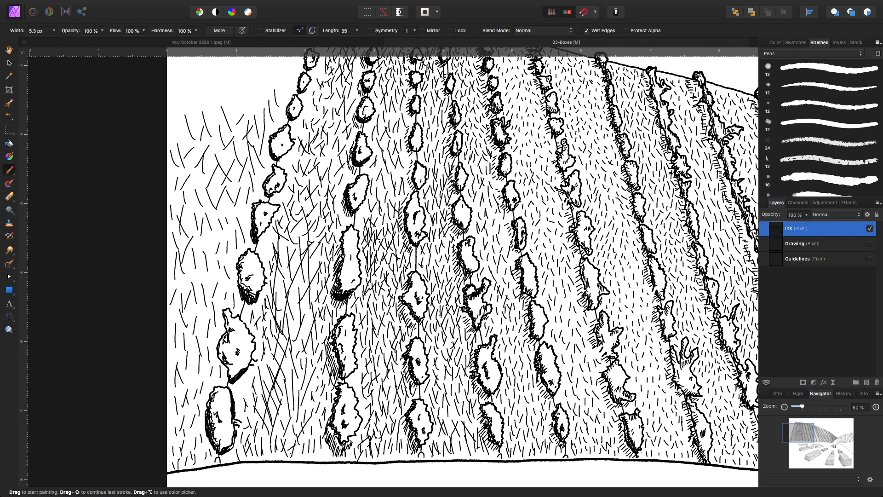
Continue the grass strokes up the outer slope beside the first planted row, filling the next band below the ridge.
scroll(462, 267, up, 5)
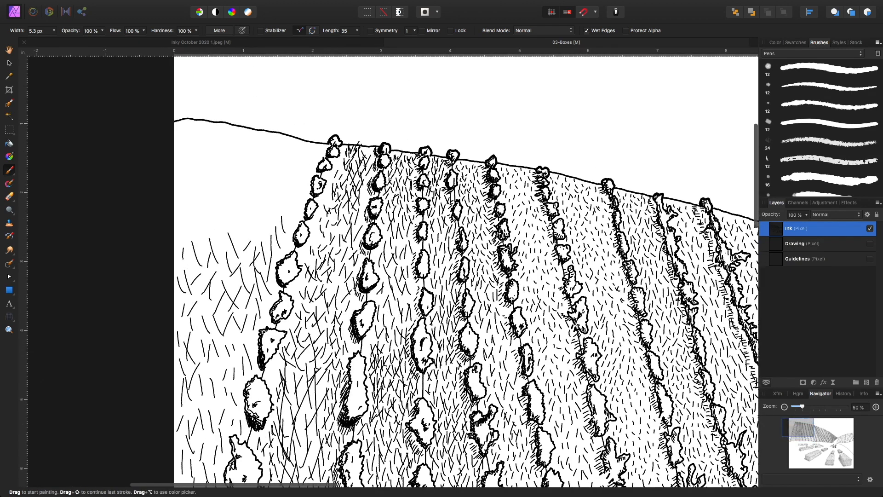
drag(206, 228, 201, 242)
mouse_move(222, 224)
mouse_down()
mouse_move(220, 241)
mouse_move(239, 236)
mouse_up()
mouse_move(255, 219)
mouse_down()
mouse_move(253, 231)
mouse_move(277, 233)
mouse_up()
mouse_move(292, 217)
mouse_down()
mouse_move(285, 230)
mouse_move(288, 218)
mouse_move(252, 223)
mouse_up()
drag(241, 219, 198, 231)
drag(190, 227, 180, 239)
mouse_move(192, 223)
mouse_down()
mouse_move(184, 232)
mouse_move(223, 224)
mouse_up()
mouse_move(244, 208)
mouse_down()
mouse_move(237, 220)
mouse_move(251, 216)
mouse_up()
mouse_move(270, 197)
mouse_down()
mouse_move(264, 211)
mouse_move(274, 208)
mouse_up()
mouse_move(286, 200)
mouse_down()
mouse_move(280, 211)
mouse_move(295, 208)
mouse_move(298, 197)
mouse_up()
drag(294, 186, 281, 199)
mouse_move(273, 188)
mouse_down()
mouse_move(270, 203)
mouse_move(257, 204)
mouse_up()
drag(252, 196, 180, 218)
mouse_move(217, 194)
mouse_down()
mouse_move(210, 204)
mouse_move(250, 195)
mouse_up()
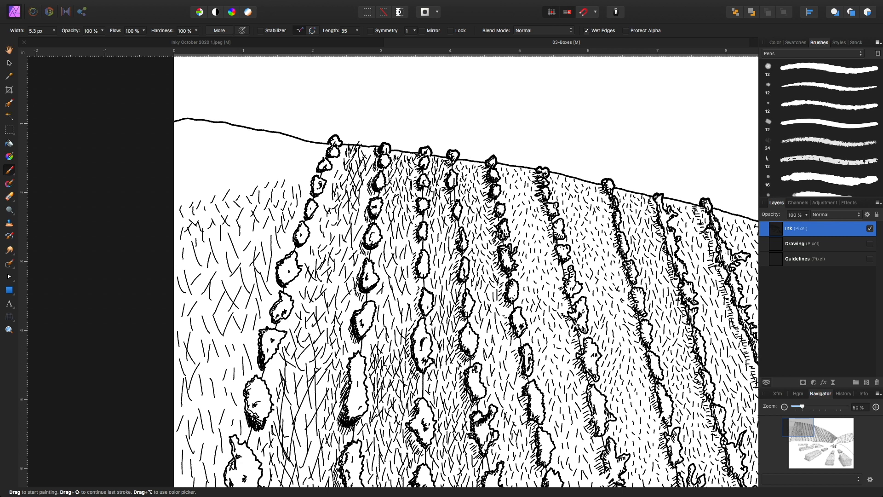
Complete the grass on the outer slope up to the ridge line and fill the gaps left beside the first planted row.
drag(303, 175, 299, 186)
mouse_move(309, 164)
mouse_down()
mouse_move(307, 174)
mouse_move(279, 176)
mouse_up()
mouse_move(271, 163)
mouse_down()
mouse_move(269, 182)
mouse_move(262, 179)
mouse_up()
drag(273, 161, 248, 188)
mouse_move(256, 167)
mouse_down()
mouse_move(253, 179)
mouse_move(202, 197)
mouse_up()
mouse_move(212, 176)
mouse_down()
mouse_move(205, 194)
mouse_move(178, 194)
mouse_up()
drag(182, 158, 179, 173)
mouse_move(195, 153)
mouse_down()
mouse_move(184, 174)
mouse_move(203, 159)
mouse_up()
mouse_move(217, 152)
mouse_down()
mouse_move(208, 165)
mouse_move(233, 167)
mouse_up()
mouse_move(247, 155)
mouse_down()
mouse_move(242, 163)
mouse_move(258, 173)
mouse_up()
mouse_move(304, 152)
mouse_down()
mouse_move(296, 167)
mouse_move(303, 160)
mouse_up()
mouse_move(314, 148)
mouse_down()
mouse_move(308, 159)
mouse_move(299, 153)
mouse_up()
mouse_move(297, 150)
mouse_down()
mouse_move(292, 161)
mouse_move(248, 161)
mouse_up()
mouse_move(247, 153)
mouse_down()
mouse_move(212, 180)
mouse_move(191, 176)
mouse_up()
mouse_move(184, 147)
mouse_down()
mouse_move(178, 160)
mouse_move(182, 149)
mouse_move(229, 159)
mouse_move(244, 148)
mouse_move(274, 151)
mouse_up()
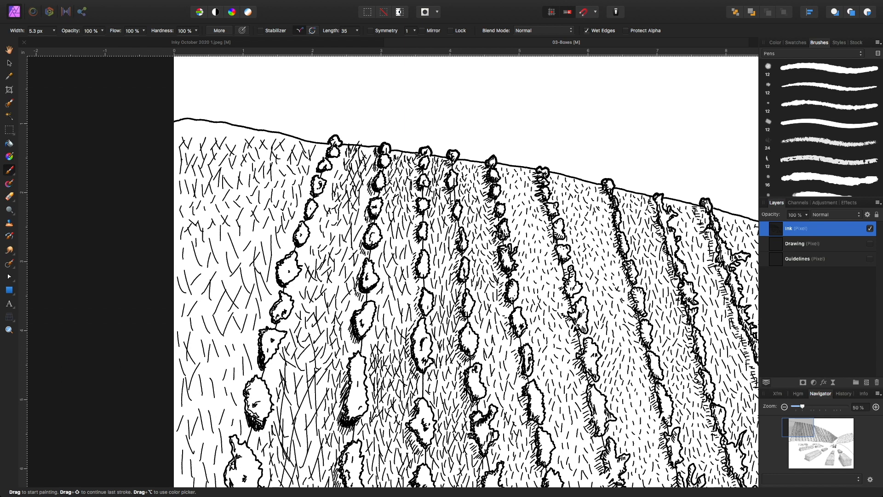
drag(309, 184, 304, 197)
drag(287, 229, 283, 245)
mouse_move(237, 129)
mouse_down()
mouse_move(234, 144)
mouse_move(179, 131)
mouse_move(177, 164)
mouse_up()
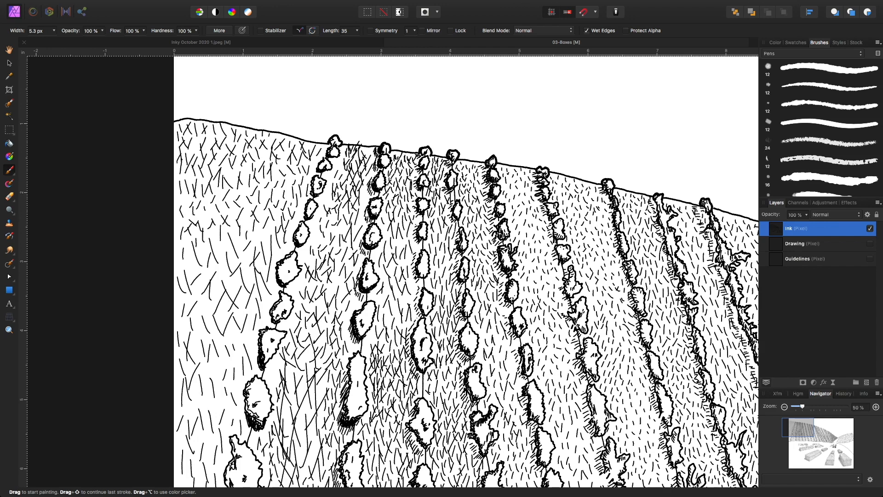
Hatch the bare near flank of the right-hand hill with long curved vertical lines, from the junction of the hills to the first arches.
drag(439, 302, 347, 241)
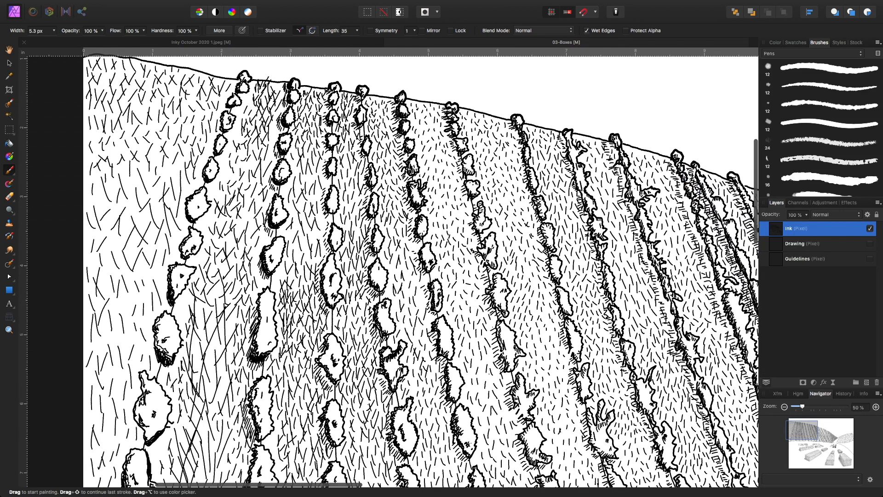
key(super+minus)
key(super+minus)
drag(460, 304, 322, 218)
drag(414, 285, 373, 256)
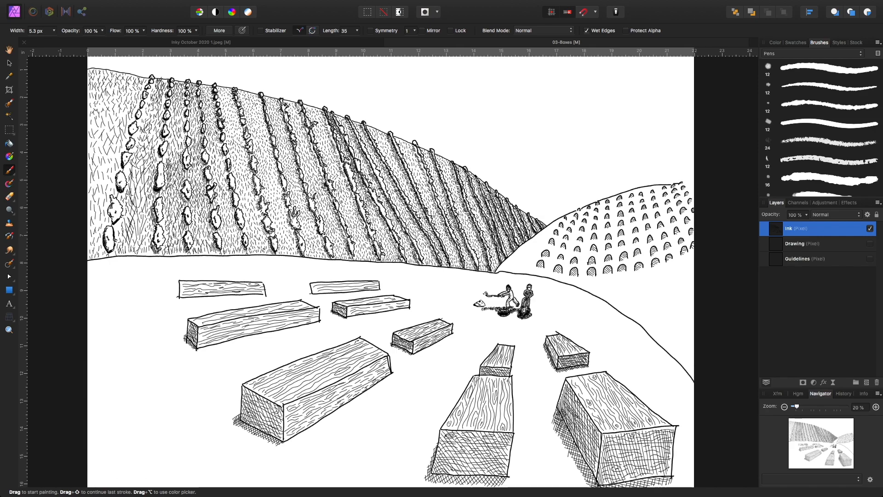
key(super+plus)
key(super+plus)
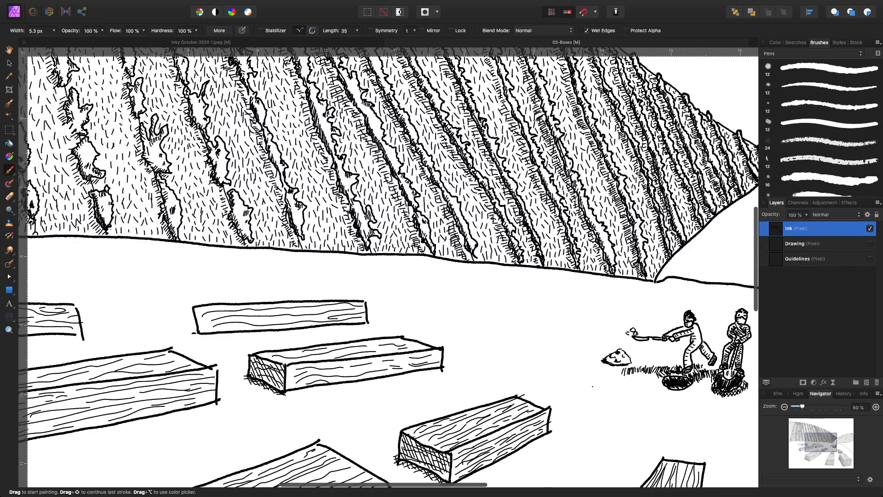
key(super+plus)
drag(592, 386, 309, 349)
scroll(309, 349, right, 7)
scroll(309, 349, up, 2)
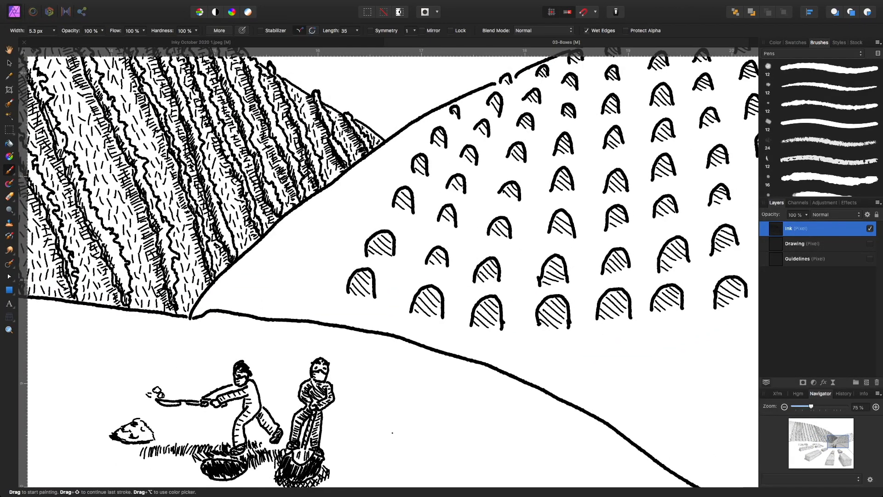
key(super+minus)
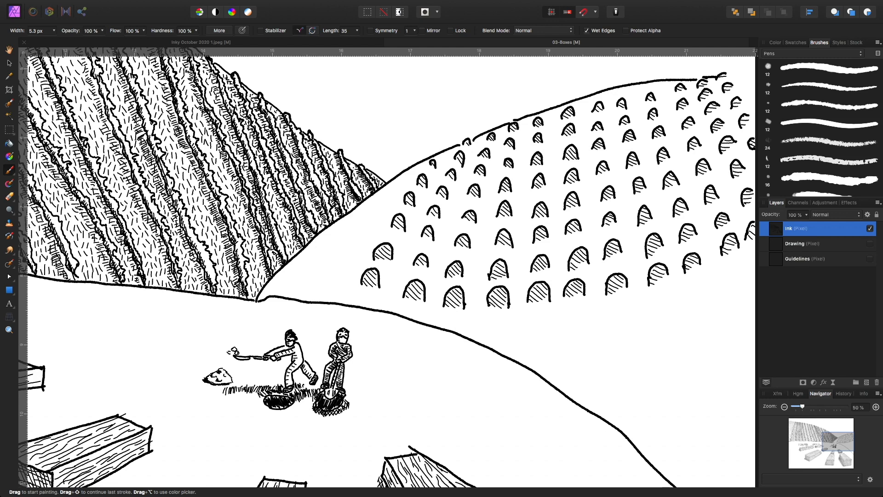
mouse_move(265, 288)
mouse_down()
mouse_move(262, 299)
mouse_move(280, 279)
mouse_move(284, 296)
mouse_up()
drag(290, 262, 289, 287)
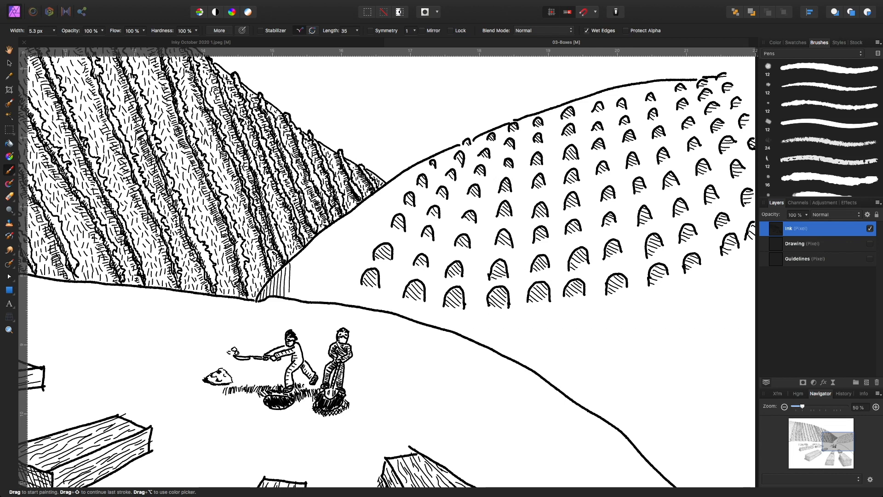
drag(304, 251, 297, 295)
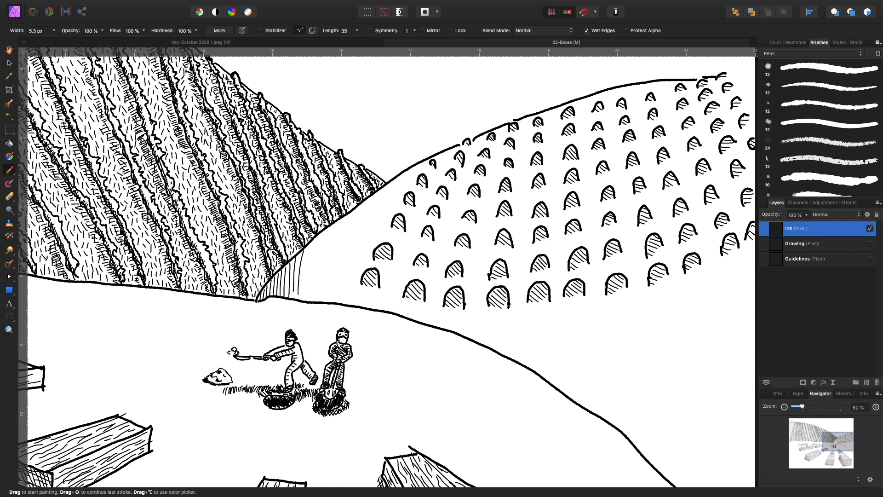
drag(309, 245, 303, 296)
drag(317, 238, 311, 293)
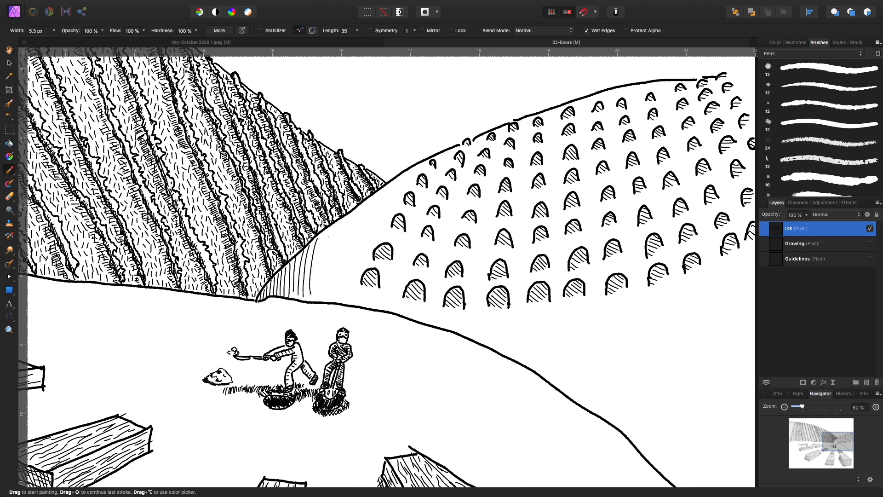
drag(326, 231, 318, 297)
drag(333, 225, 323, 297)
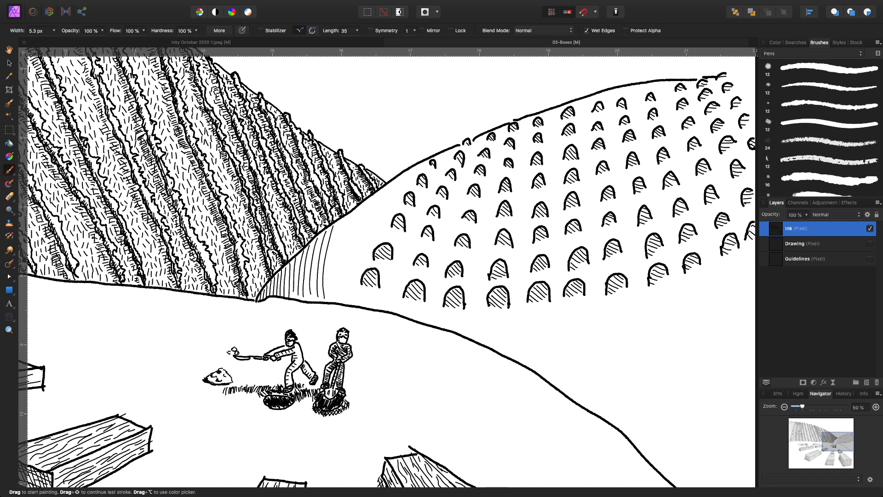
drag(340, 220, 329, 295)
drag(348, 216, 336, 293)
drag(355, 211, 345, 304)
drag(363, 205, 350, 299)
drag(371, 198, 354, 305)
drag(377, 191, 361, 302)
drag(383, 189, 369, 264)
drag(391, 185, 380, 224)
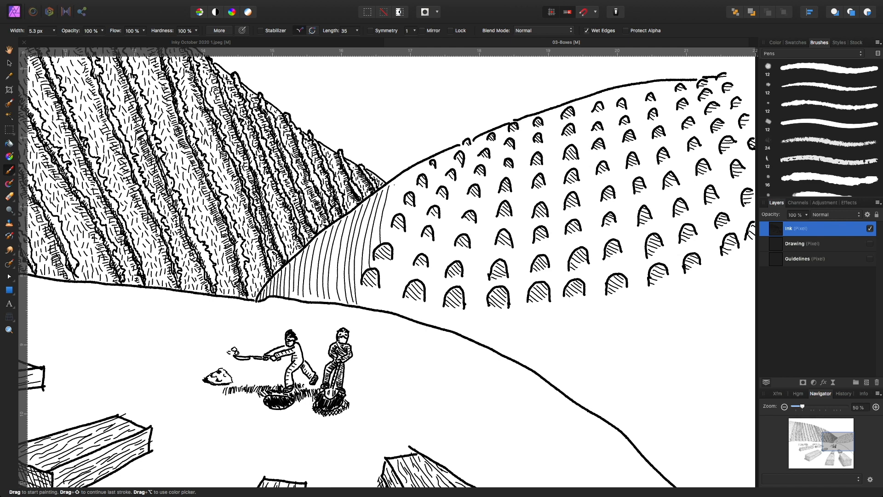
Extend the vertical hatching below the right-hand hill's ridge, running the lines between and around its first small arches.
drag(394, 185, 384, 243)
drag(404, 174, 393, 213)
mouse_move(412, 169)
mouse_down()
mouse_move(405, 191)
mouse_move(422, 174)
mouse_up()
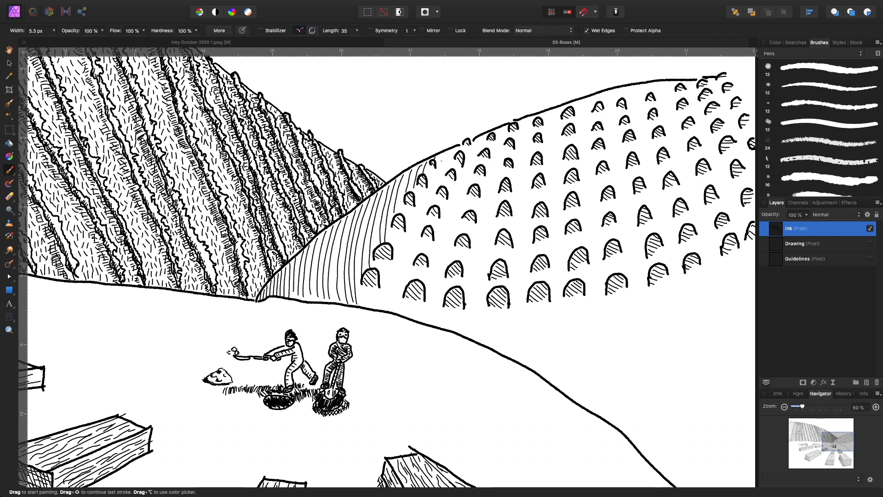
drag(441, 157, 435, 193)
drag(445, 153, 439, 187)
mouse_move(450, 151)
mouse_down()
mouse_move(446, 172)
mouse_move(466, 158)
mouse_move(461, 212)
mouse_up()
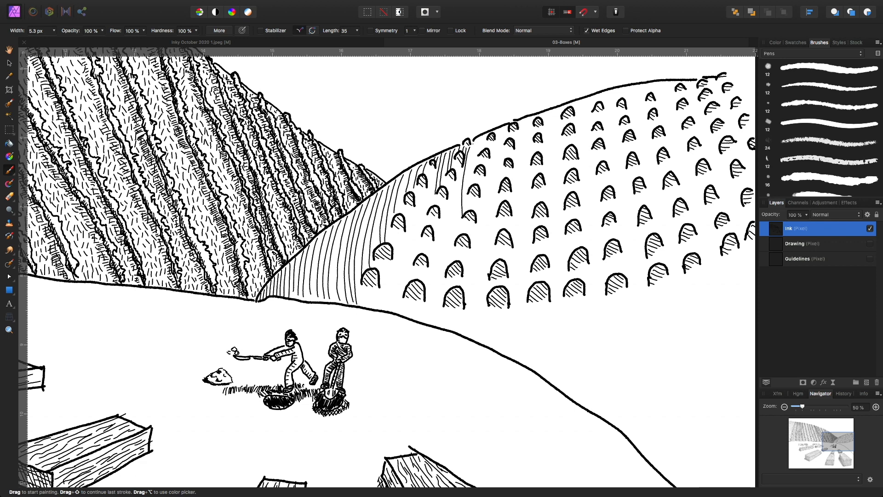
drag(474, 141, 464, 198)
drag(477, 145, 469, 187)
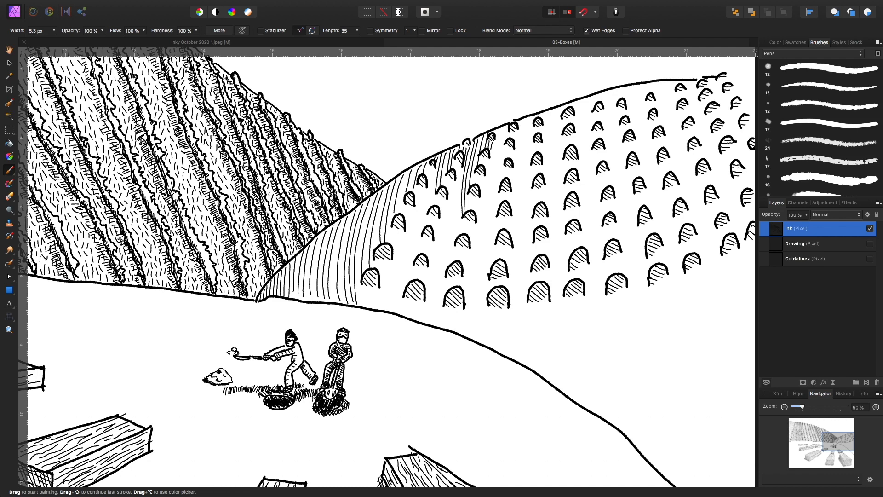
Draw long contour lines from the right-hand hill's ridge down both sides of the first full-height column of arches.
drag(496, 131, 488, 292)
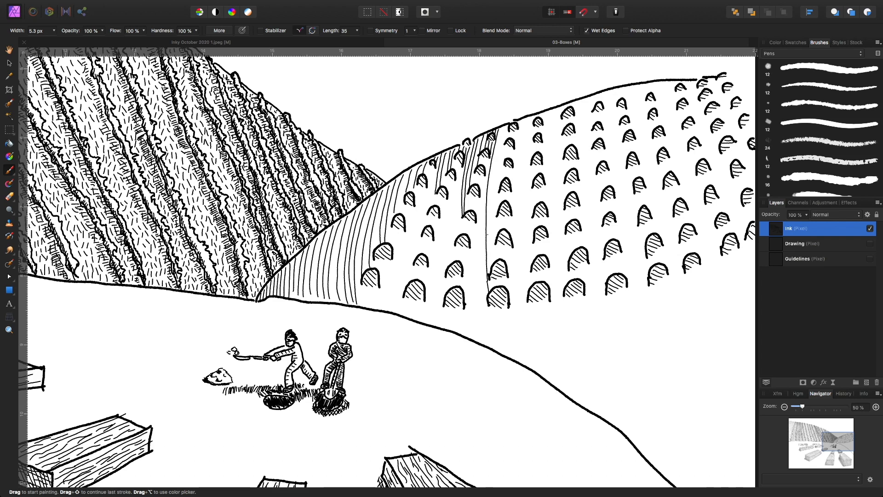
drag(500, 132, 491, 265)
drag(504, 132, 495, 259)
drag(507, 149, 503, 158)
drag(521, 121, 511, 203)
mouse_move(525, 118)
mouse_down()
mouse_move(513, 236)
mouse_move(521, 300)
mouse_up()
drag(528, 119, 524, 298)
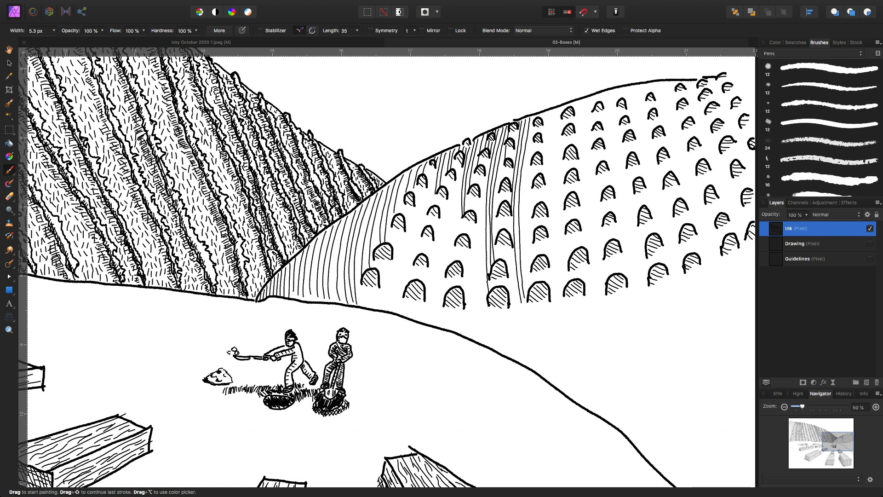
Add long contour lines from the ridge down both sides of the second full-height column of arches.
drag(533, 117, 526, 291)
drag(547, 111, 543, 176)
drag(550, 109, 547, 204)
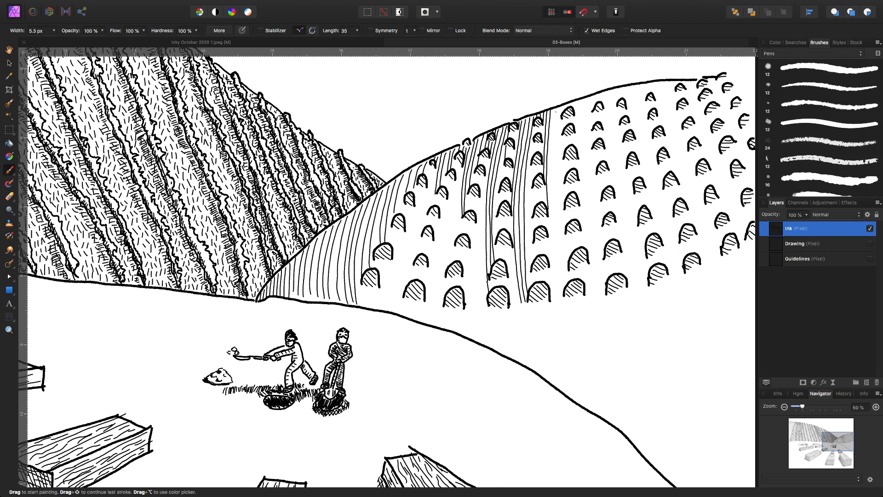
mouse_move(553, 109)
mouse_down()
mouse_move(552, 220)
mouse_move(563, 290)
mouse_up()
mouse_move(557, 108)
mouse_down()
mouse_move(553, 183)
mouse_move(565, 285)
mouse_up()
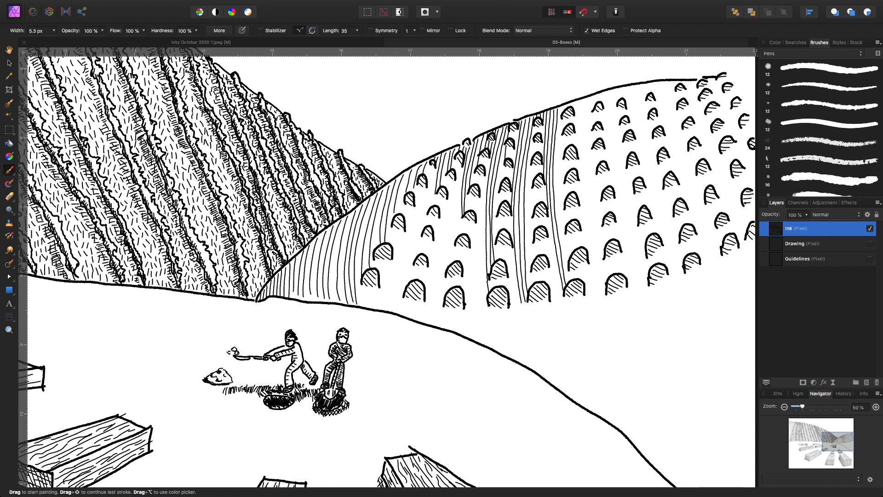
drag(560, 117, 565, 264)
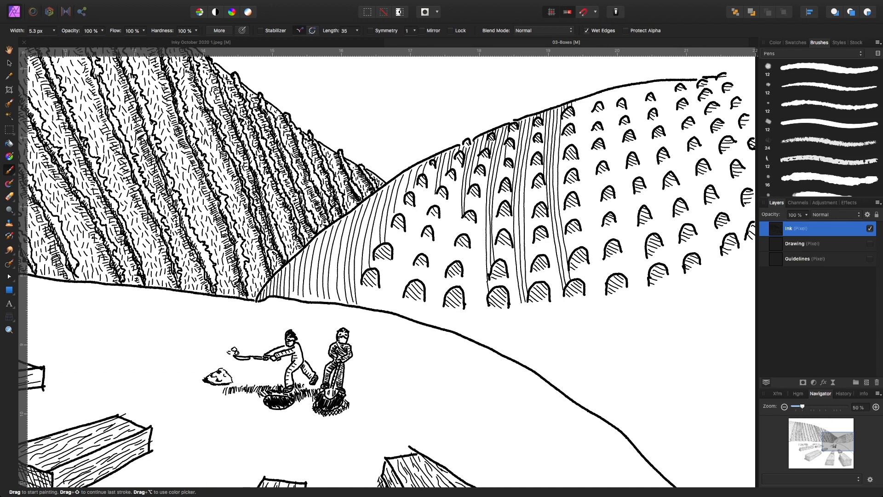
Draw contour lines from the right-hand hill's ridge down to the far side of the third full-height column of arches, carrying one to the base.
drag(578, 101, 577, 156)
drag(582, 99, 579, 177)
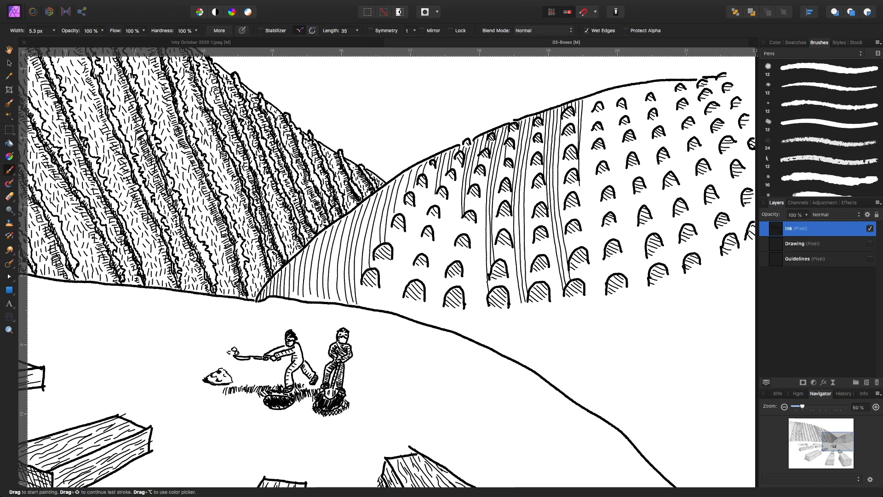
drag(584, 105, 584, 245)
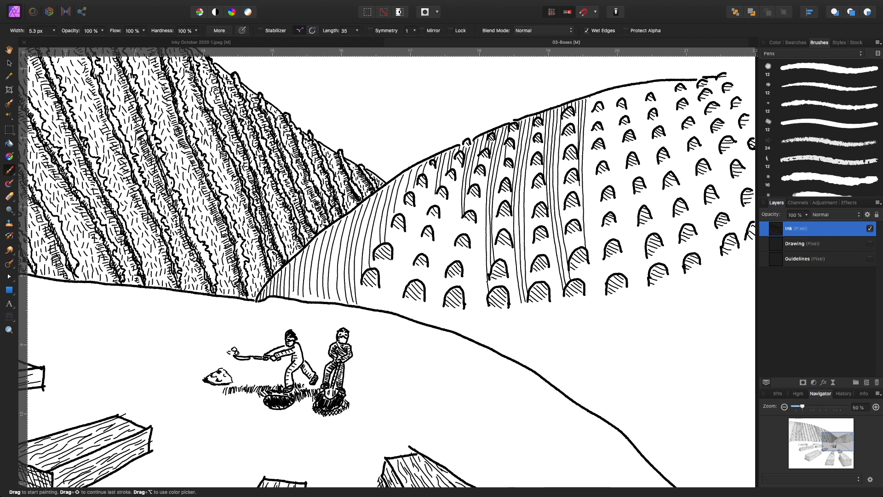
drag(588, 108, 598, 294)
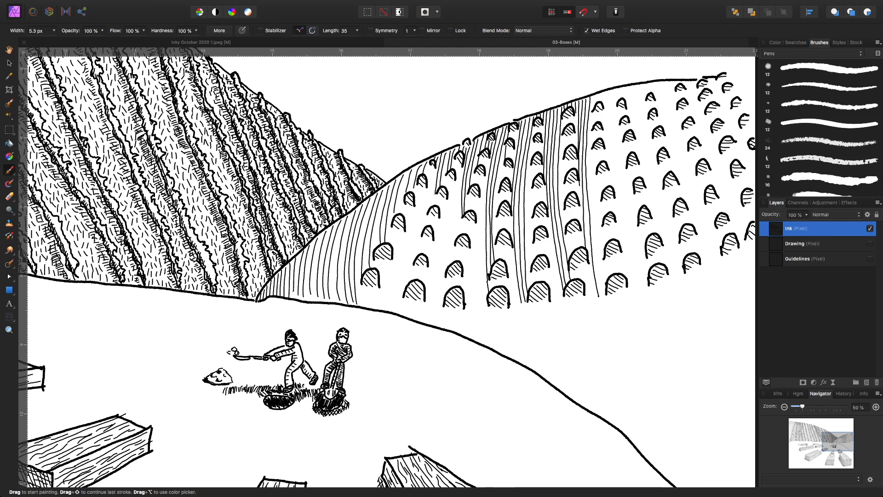
drag(598, 296, 614, 419)
drag(594, 96, 608, 159)
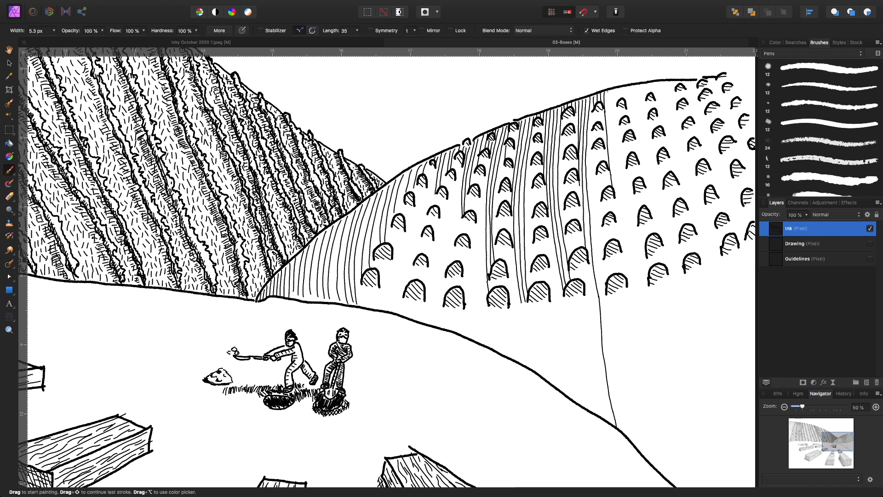
Draw three closely spaced contour lines from the ridge to the hill's base, just beyond the fourth full-height column of arches.
drag(607, 94, 653, 459)
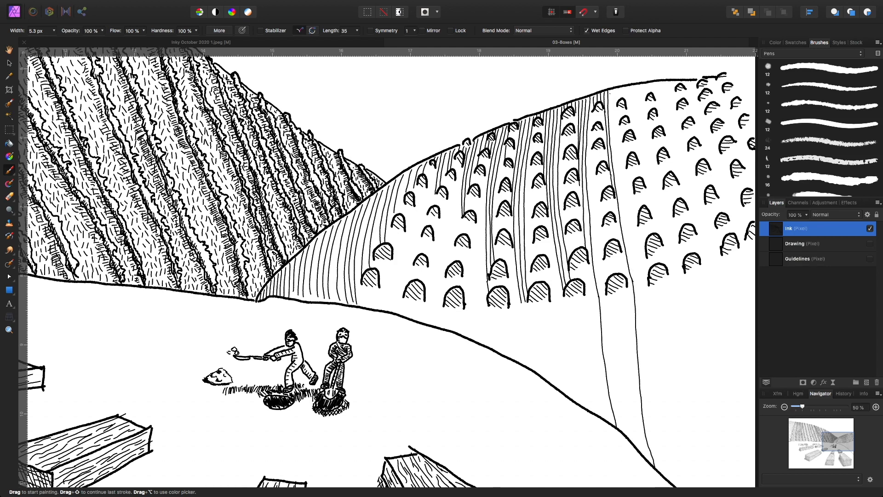
drag(611, 95, 661, 471)
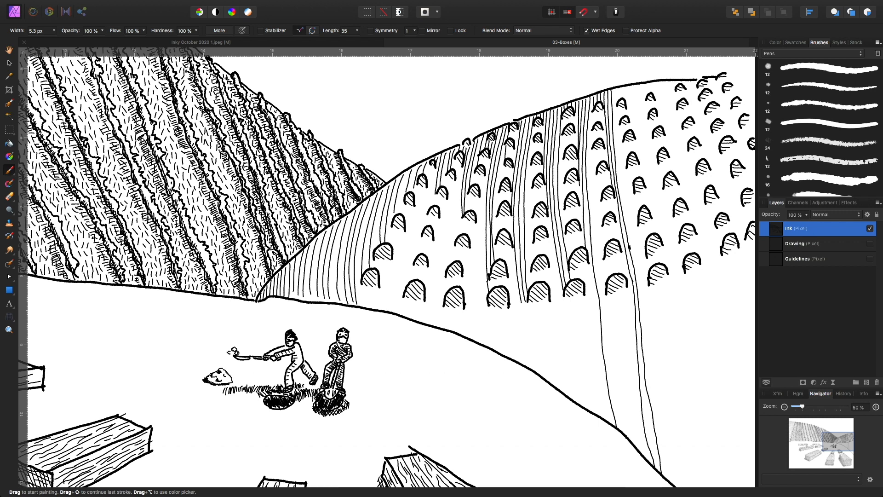
mouse_move(614, 90)
mouse_down()
mouse_move(623, 204)
mouse_move(667, 479)
mouse_up()
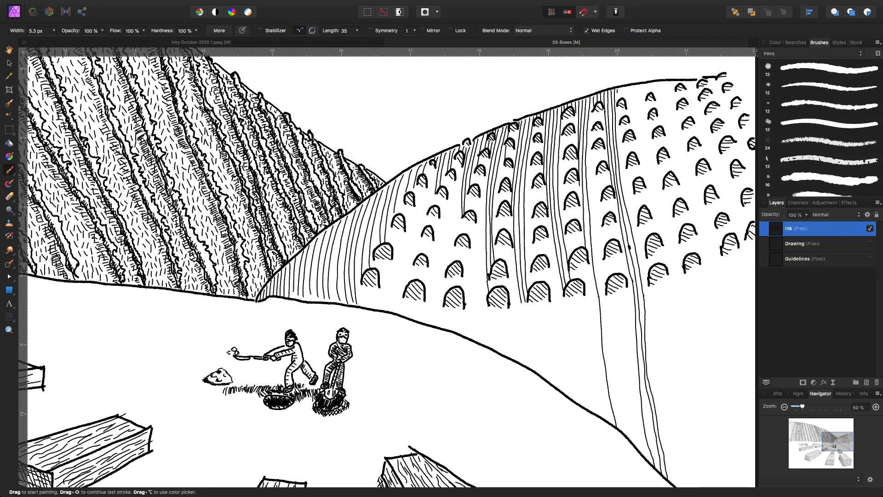
Draw contour lines of increasing length from the ridge down both sides of the fifth column's upper arches.
drag(627, 92, 631, 124)
drag(632, 85, 634, 134)
drag(635, 87, 642, 167)
drag(639, 85, 650, 204)
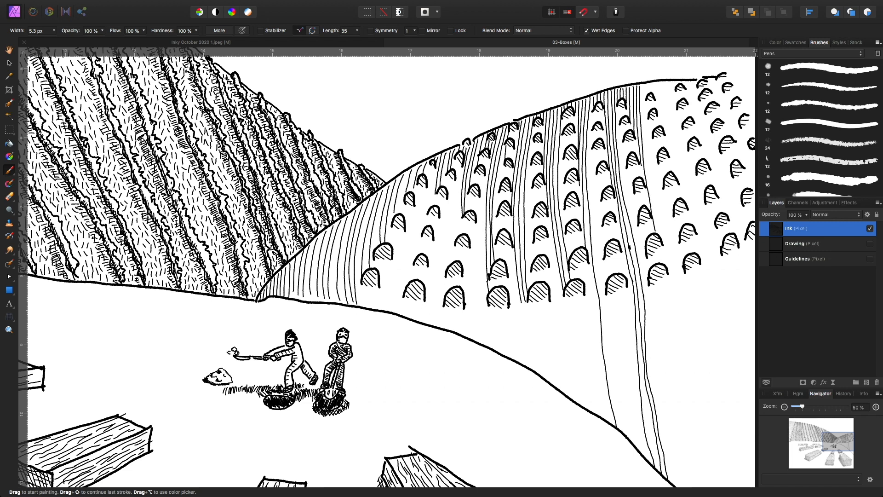
drag(644, 86, 663, 242)
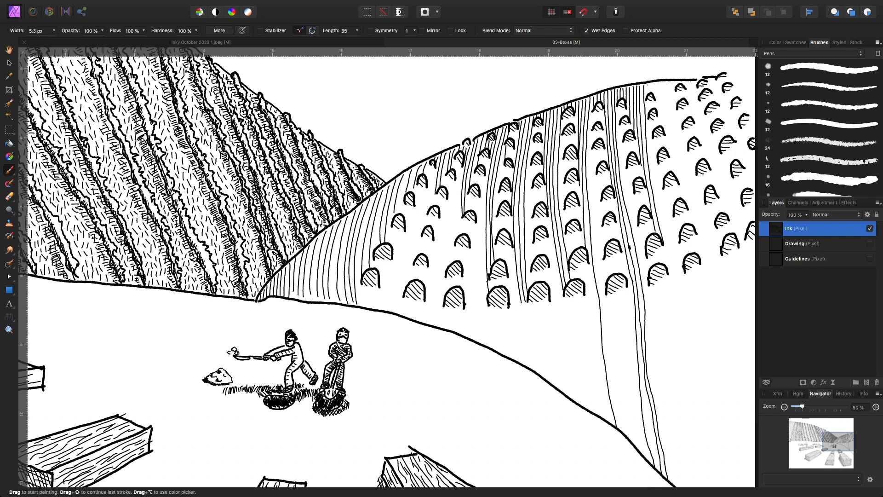
drag(650, 85, 661, 125)
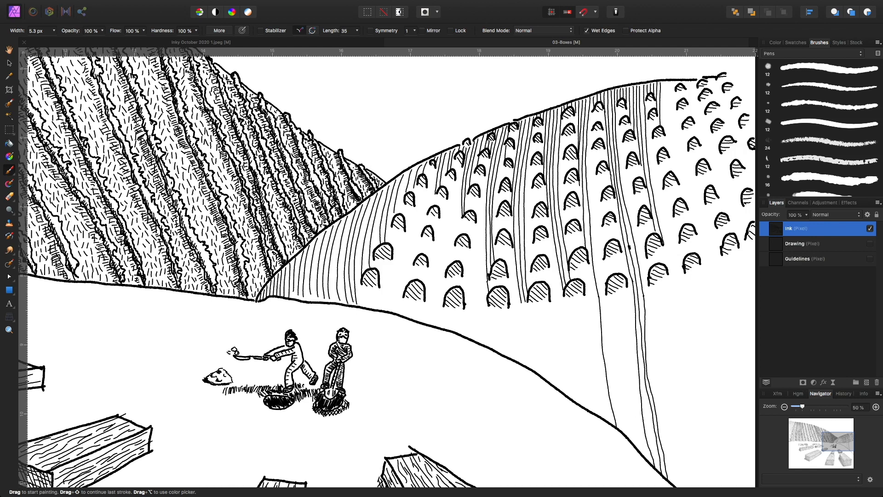
Continue the contour lines below the ridge among the small upper arches at the hill's far end.
drag(662, 83, 665, 125)
drag(667, 82, 665, 148)
drag(670, 83, 668, 147)
drag(672, 85, 674, 170)
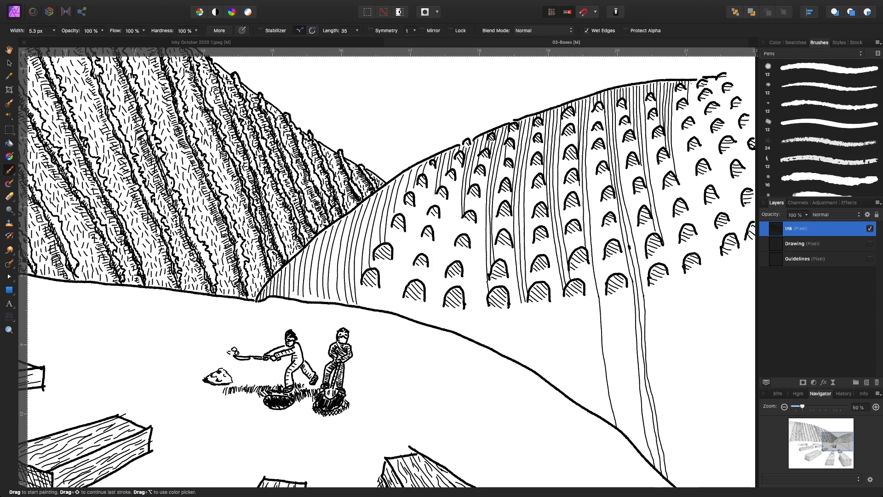
drag(691, 82, 692, 116)
drag(694, 81, 705, 155)
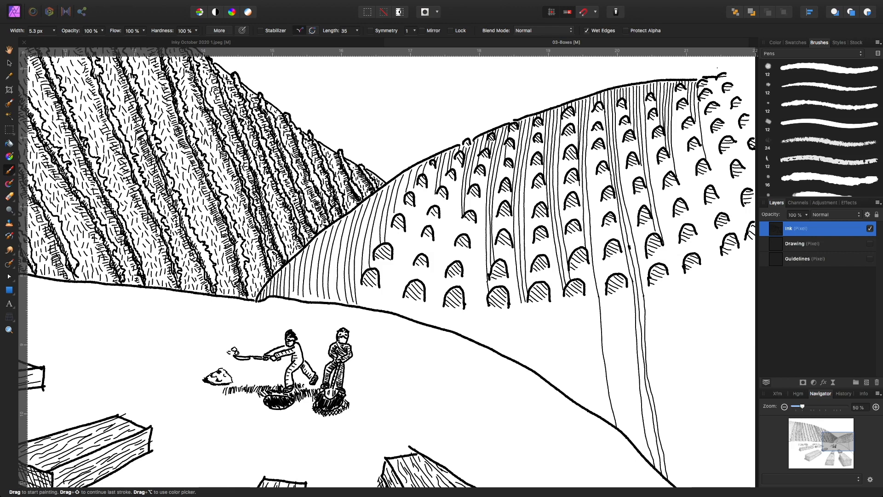
drag(710, 78, 729, 130)
Extend the near-flank hatching between and below the first column's lowest arches down to the hill's base outline.
drag(368, 288, 378, 308)
drag(378, 260, 390, 312)
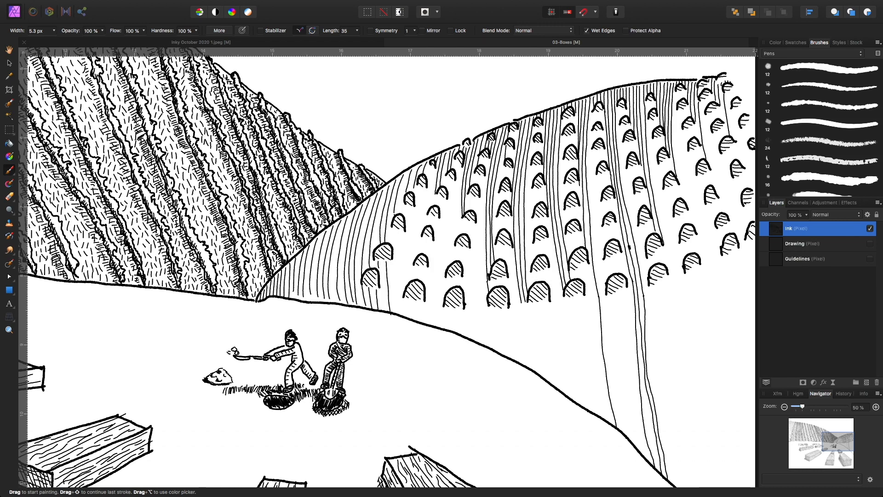
drag(392, 227, 399, 313)
drag(381, 266, 385, 309)
drag(389, 267, 395, 313)
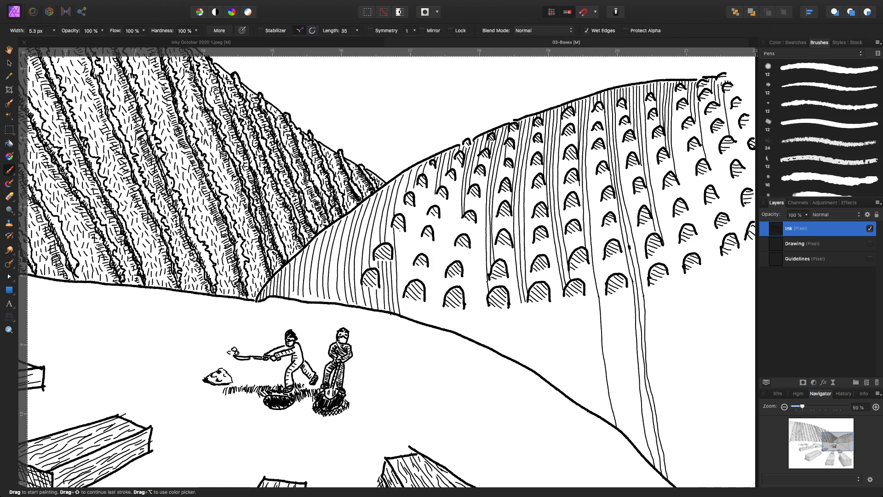
drag(398, 229, 408, 317)
drag(407, 170, 403, 309)
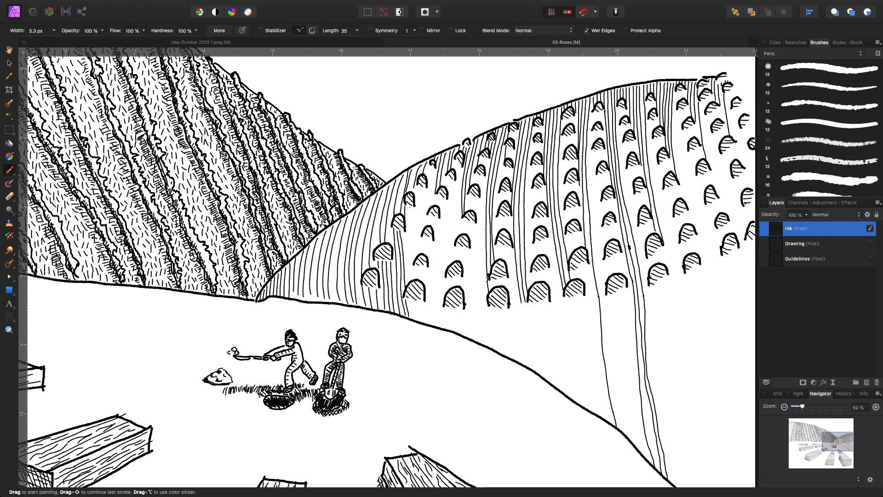
Hatch the gaps around the second slanting column of arches, continuing the lines past its bottom arch to the base.
drag(408, 216, 412, 280)
mouse_move(405, 243)
mouse_down()
mouse_move(413, 316)
mouse_move(425, 322)
mouse_move(426, 314)
mouse_move(429, 323)
mouse_up()
drag(414, 265, 425, 285)
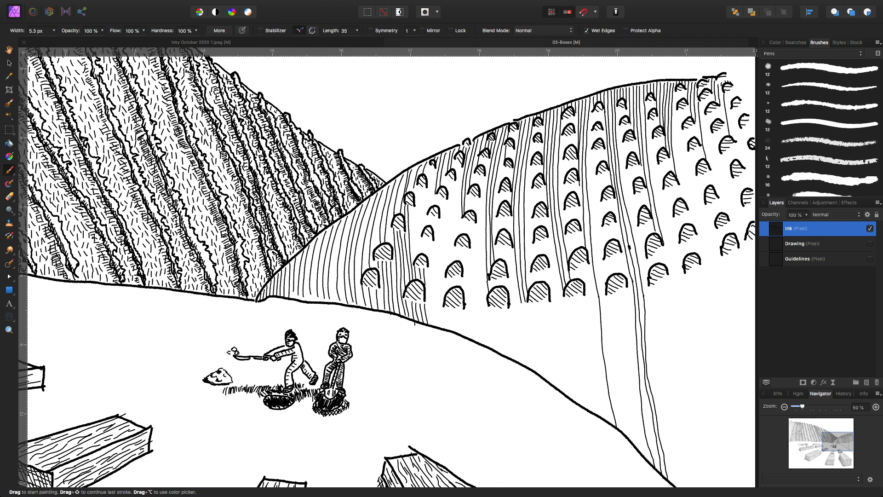
drag(412, 243, 416, 259)
drag(412, 220, 415, 244)
mouse_move(416, 185)
mouse_down()
mouse_move(423, 253)
mouse_move(422, 189)
mouse_up()
mouse_move(425, 227)
mouse_down()
mouse_move(429, 176)
mouse_move(431, 206)
mouse_up()
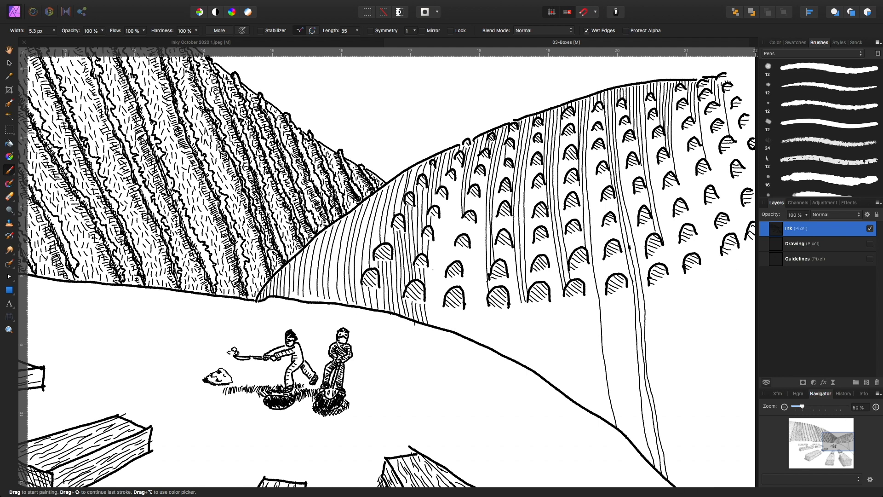
Fill the strip between the second and third slanting columns of arches with long contour lines reaching the hill's base.
drag(427, 267, 428, 320)
drag(438, 221, 440, 322)
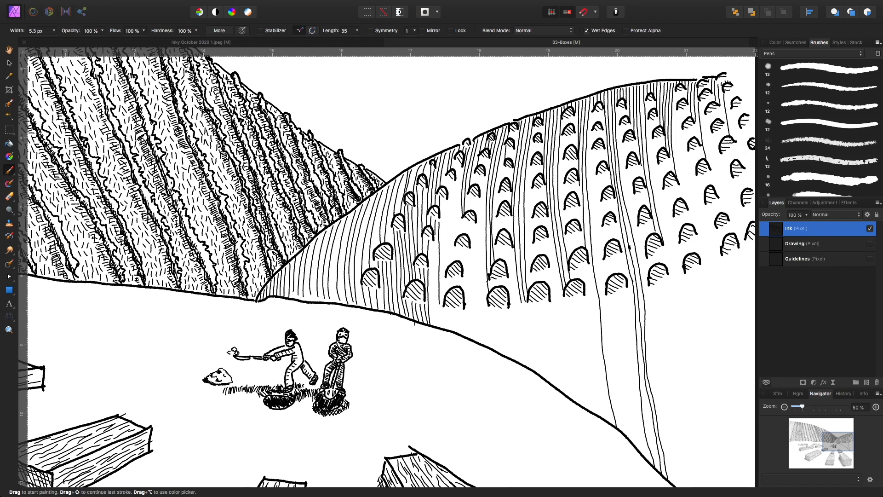
drag(434, 240, 435, 326)
drag(446, 177, 446, 267)
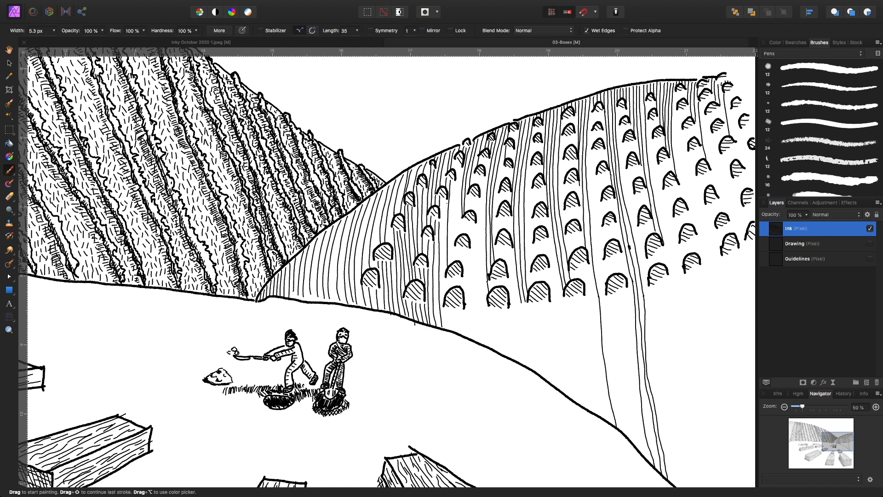
mouse_move(444, 218)
mouse_down()
mouse_move(445, 328)
mouse_move(468, 336)
mouse_up()
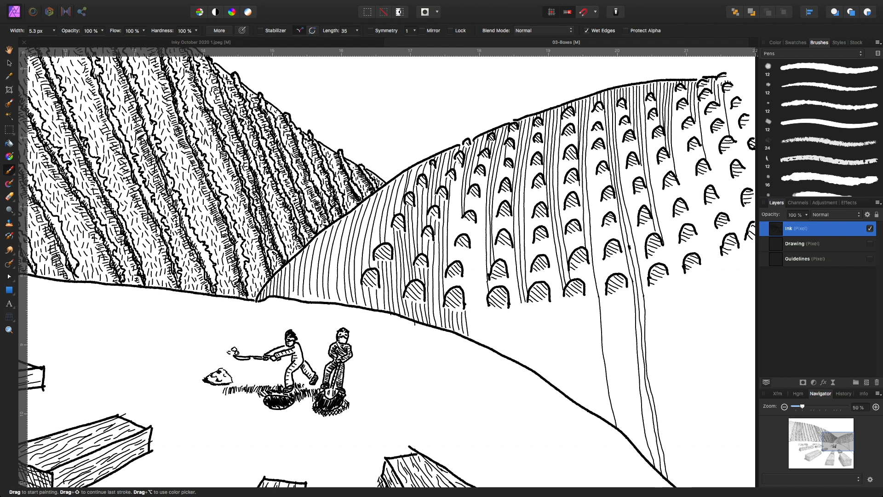
Add short contour strokes in the gaps between the stacked arches of the third slanting column.
drag(458, 171, 455, 238)
drag(453, 193, 452, 256)
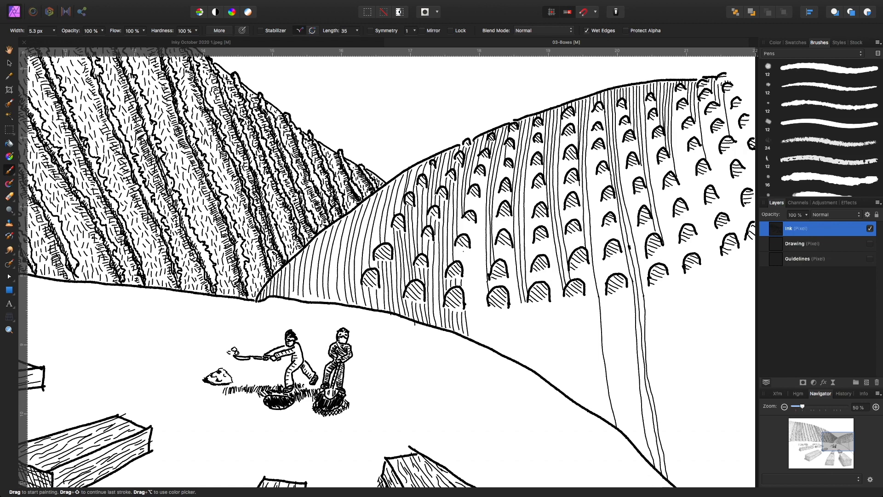
drag(458, 245, 458, 260)
drag(460, 220, 466, 234)
drag(476, 174, 476, 183)
Hatch the strip beyond the third slanting column with long contour lines down to the hill's base outline.
mouse_move(489, 160)
mouse_down()
mouse_move(482, 267)
mouse_move(491, 345)
mouse_up()
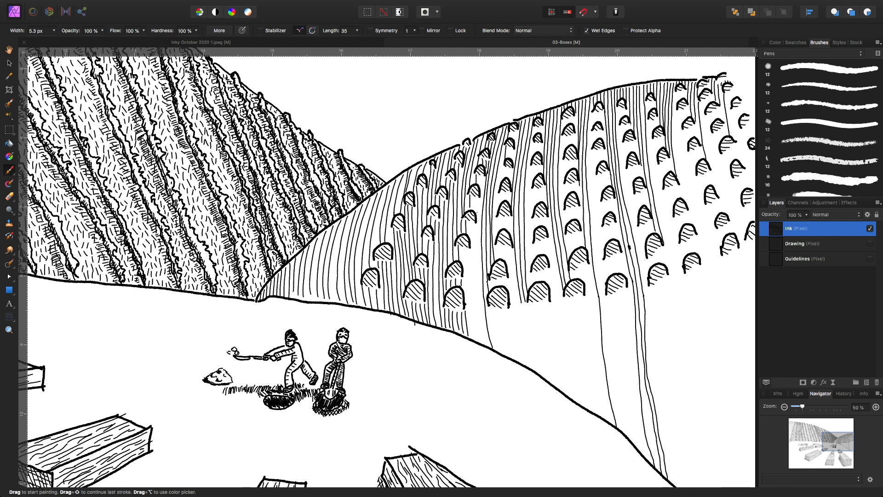
mouse_move(483, 178)
mouse_down()
mouse_move(476, 221)
mouse_move(473, 211)
mouse_up()
drag(472, 264, 480, 344)
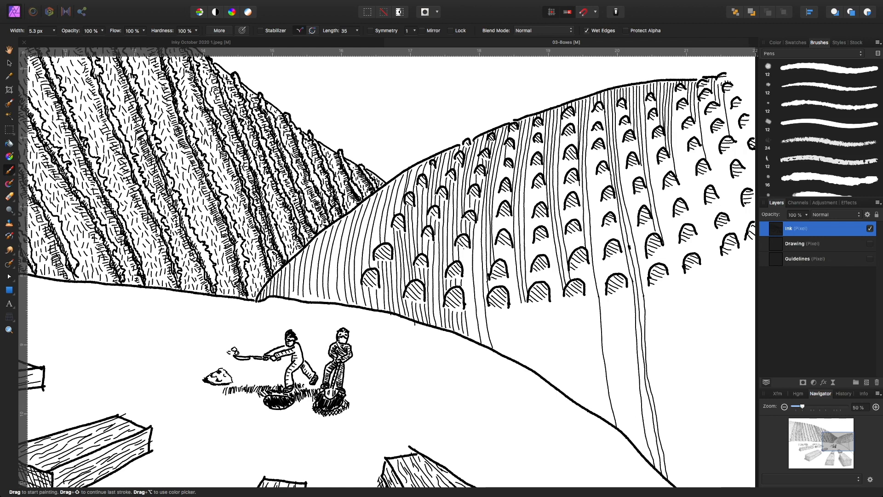
drag(462, 247, 474, 340)
drag(478, 222, 485, 344)
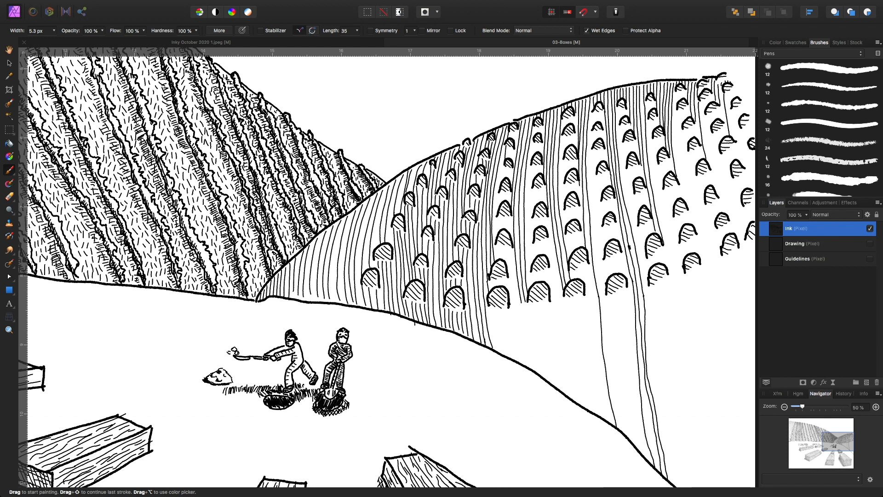
Hatch below the bottom arch of the first full-height column with contour lines running down to the hill's base.
key(super+minus)
key(super+minus)
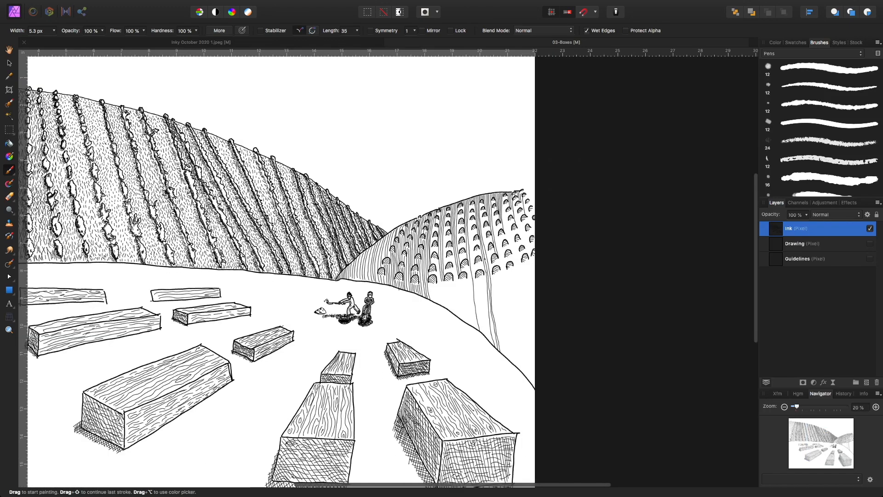
key(super+plus)
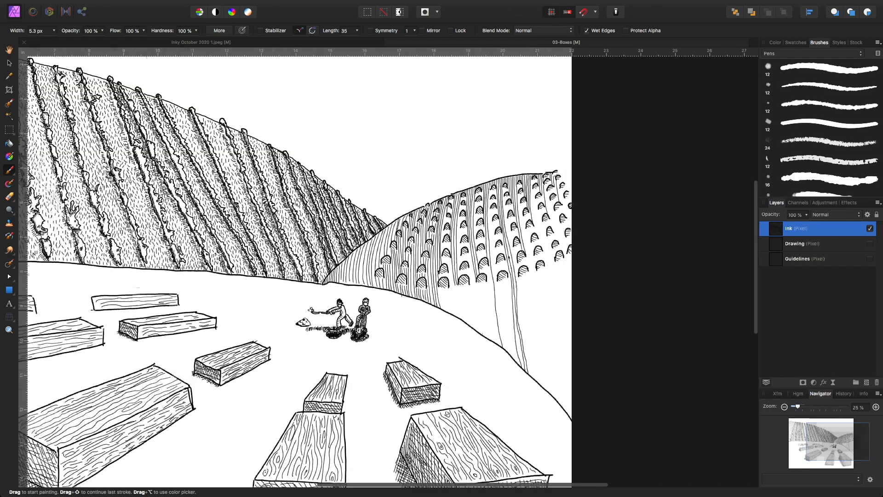
key(super+plus)
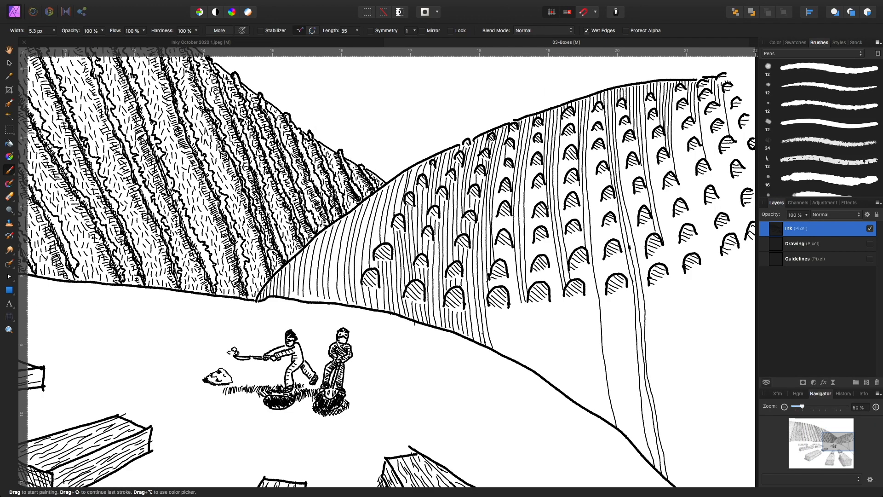
scroll(387, 267, right, 5)
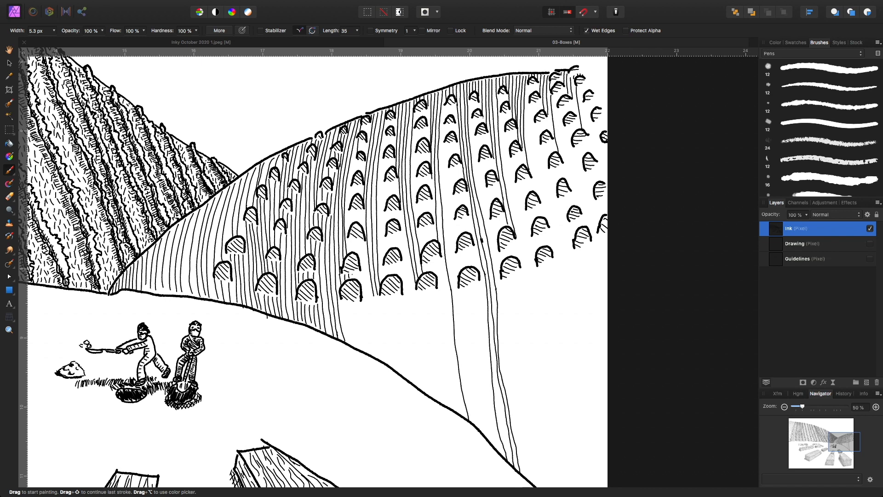
drag(359, 272, 349, 340)
drag(349, 300, 358, 346)
drag(352, 302, 361, 344)
drag(360, 302, 367, 348)
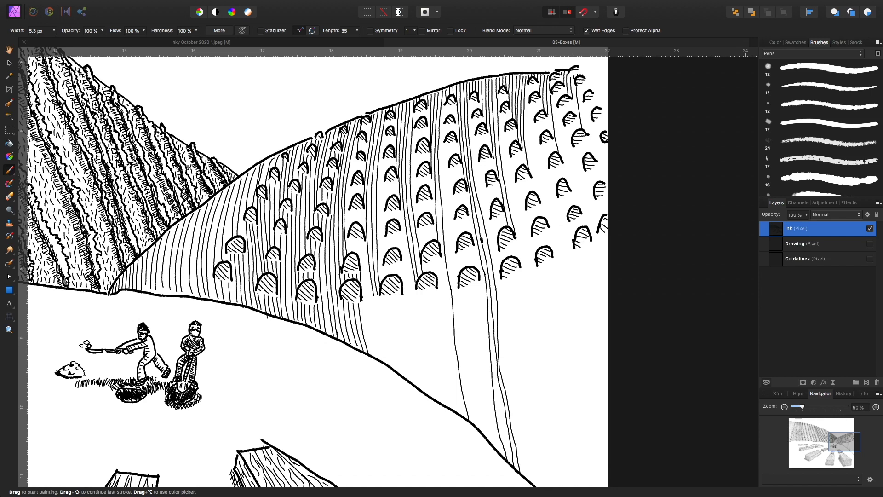
drag(364, 306, 374, 356)
Fill the gaps between the first full-height column's arches and draw another contour line beside it to the base.
drag(352, 209, 354, 252)
drag(353, 144, 350, 207)
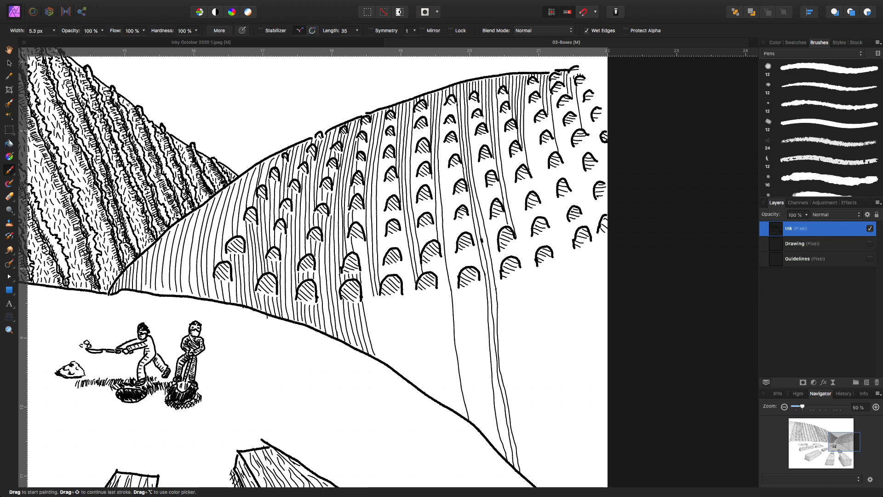
drag(353, 239, 377, 351)
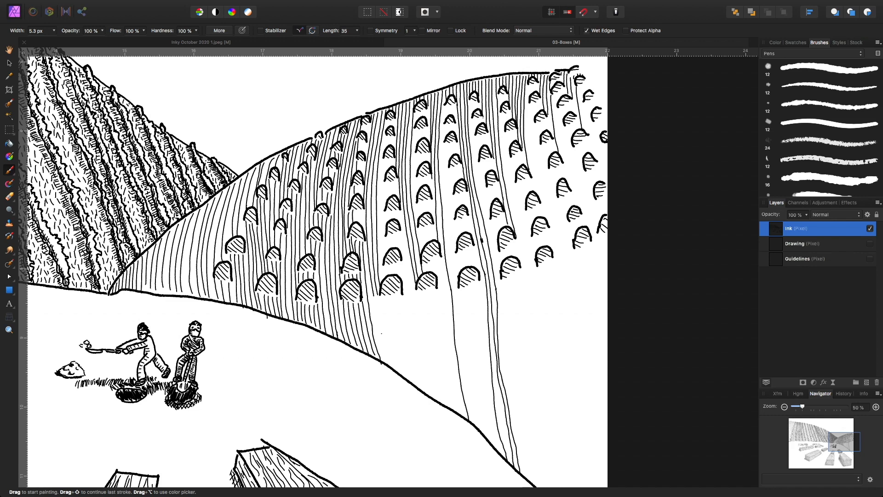
Hatch below the second full-height column's bottom arch with curved contour lines down to the hill's base.
drag(375, 294, 385, 362)
drag(377, 294, 389, 362)
drag(383, 296, 395, 368)
drag(387, 297, 399, 366)
drag(391, 296, 409, 379)
drag(397, 295, 414, 385)
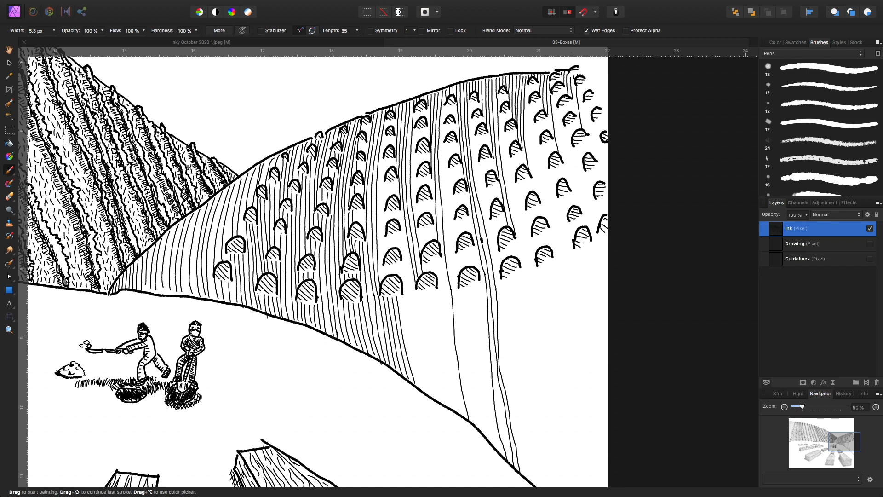
drag(400, 295, 422, 388)
Add short contour strokes in the gaps between the second full-height column's stacked arches.
drag(390, 119, 382, 270)
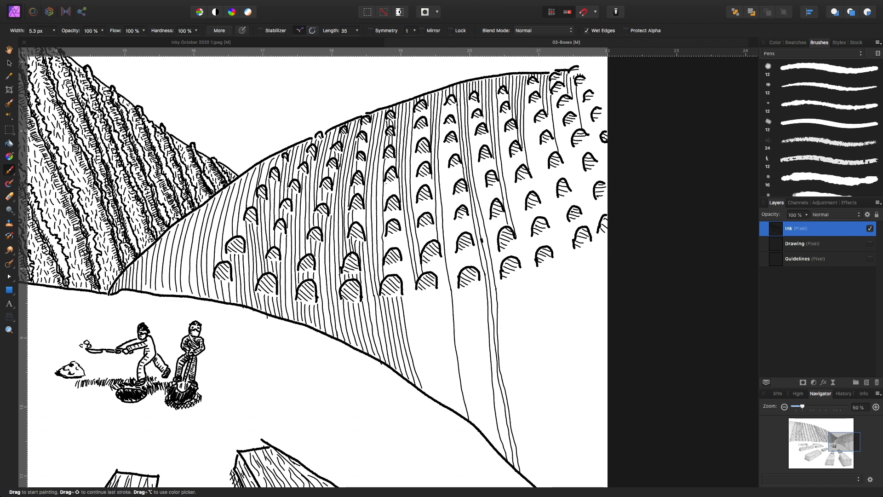
drag(389, 182, 389, 197)
drag(389, 235, 389, 247)
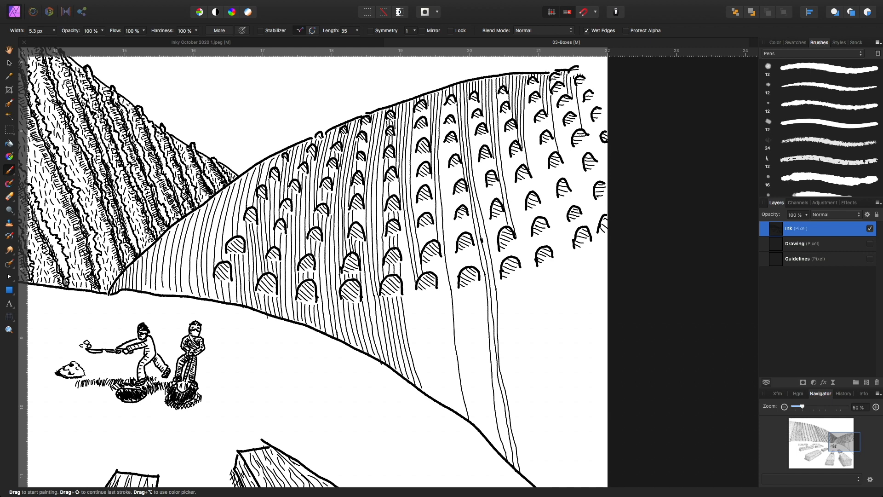
Hatch below the third full-height column's bottom arch with long curved contour lines reaching the hill's base.
drag(400, 227, 429, 391)
drag(414, 288, 440, 402)
drag(423, 299, 444, 404)
drag(429, 291, 450, 407)
drag(436, 290, 457, 411)
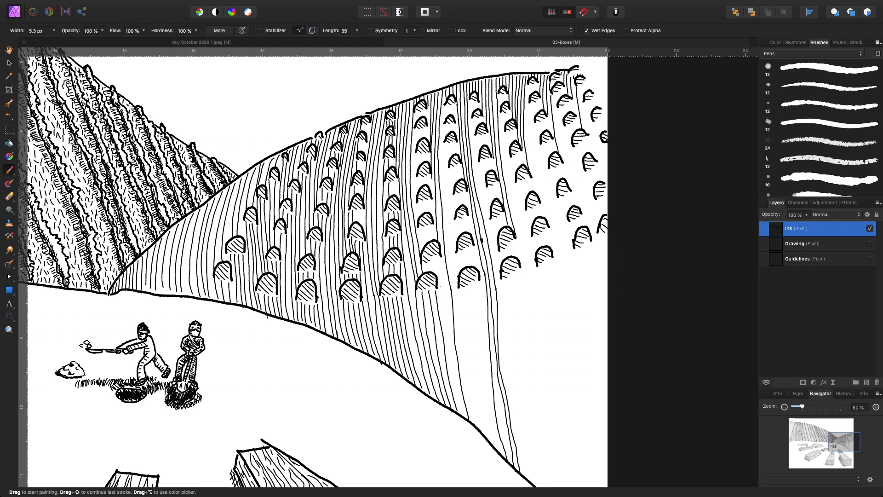
Finish hatching below the third full-height column with another contour line and add short strokes in the gaps between its arches.
drag(444, 286, 462, 414)
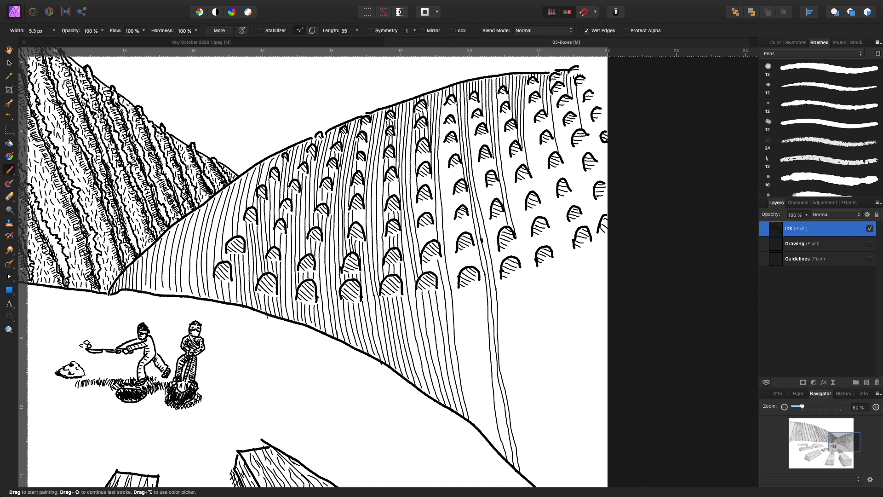
drag(419, 153, 420, 165)
mouse_move(420, 177)
mouse_down()
mouse_move(432, 190)
mouse_move(434, 236)
mouse_up()
mouse_move(423, 200)
mouse_down()
mouse_move(421, 247)
mouse_move(432, 240)
mouse_up()
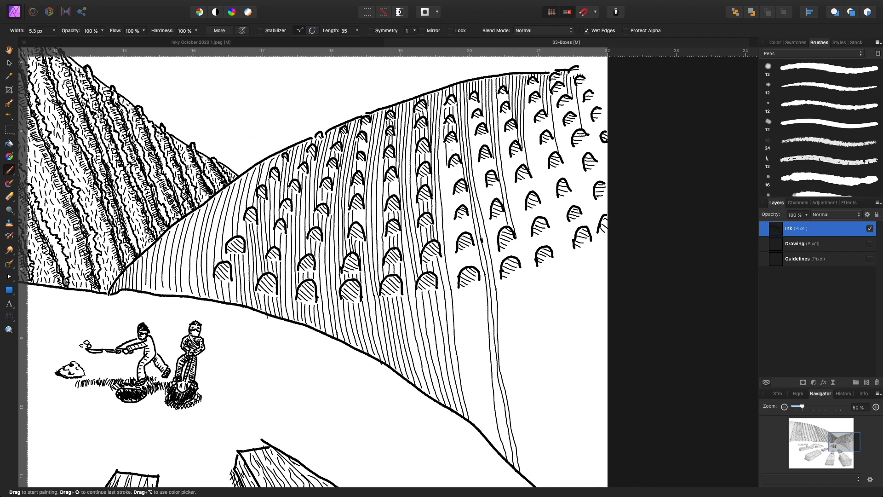
Fill the gaps between the fourth full-height column's arches and hatch below its bottom arch down to the hill's base.
drag(446, 164, 474, 421)
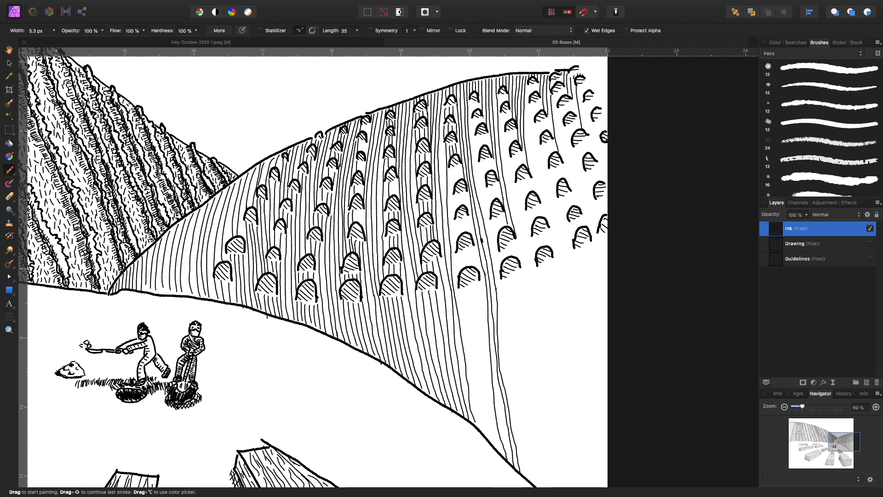
mouse_move(450, 170)
mouse_down()
mouse_move(452, 189)
mouse_move(459, 181)
mouse_move(454, 220)
mouse_move(464, 204)
mouse_move(469, 212)
mouse_move(455, 243)
mouse_move(465, 232)
mouse_move(460, 273)
mouse_move(465, 262)
mouse_move(476, 269)
mouse_move(464, 305)
mouse_move(483, 435)
mouse_up()
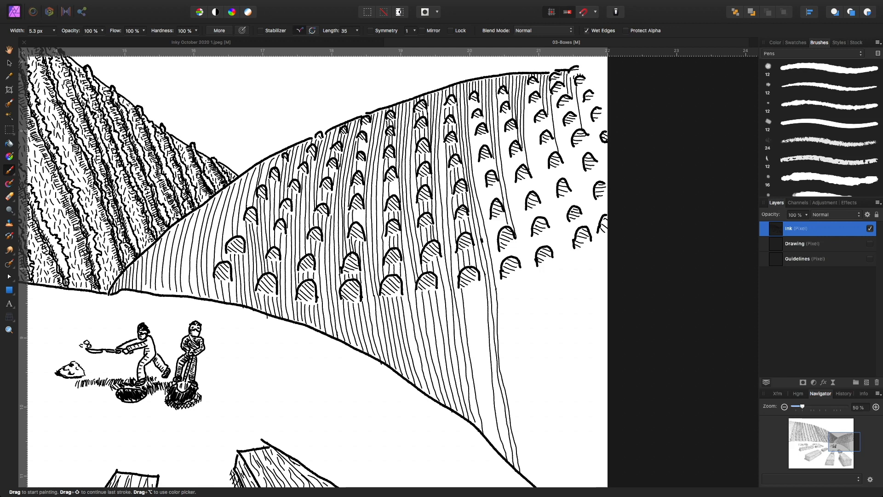
drag(468, 290, 491, 444)
drag(474, 288, 497, 450)
drag(480, 281, 500, 452)
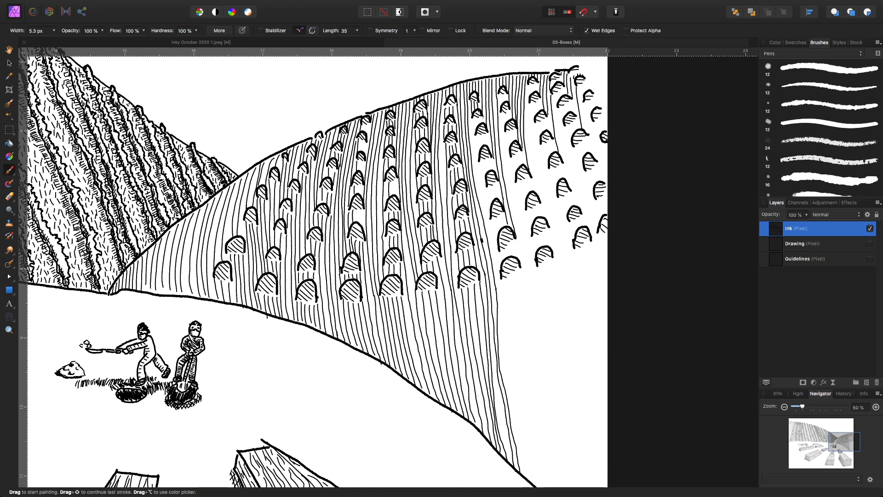
Draw contour lines along the fifth full-height column down to the hill's base and fill the gaps between its arches.
drag(473, 117, 532, 480)
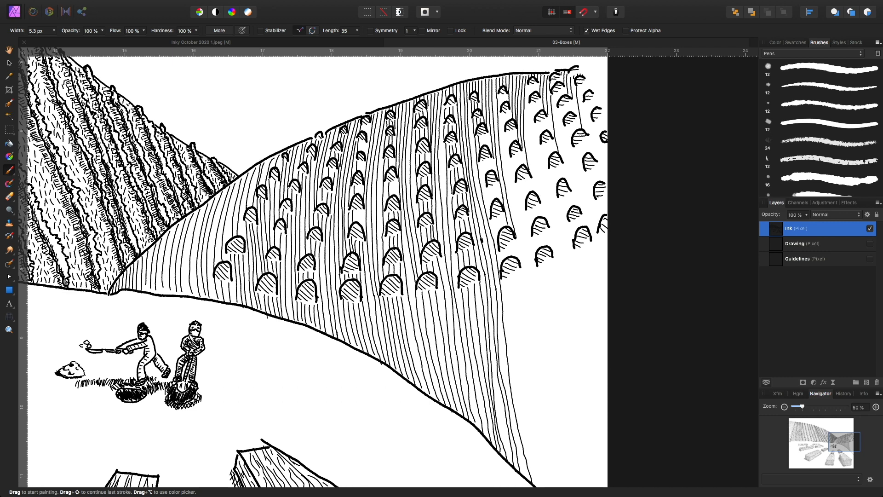
drag(486, 188, 496, 238)
drag(506, 282, 542, 484)
scroll(313, 267, down, 3)
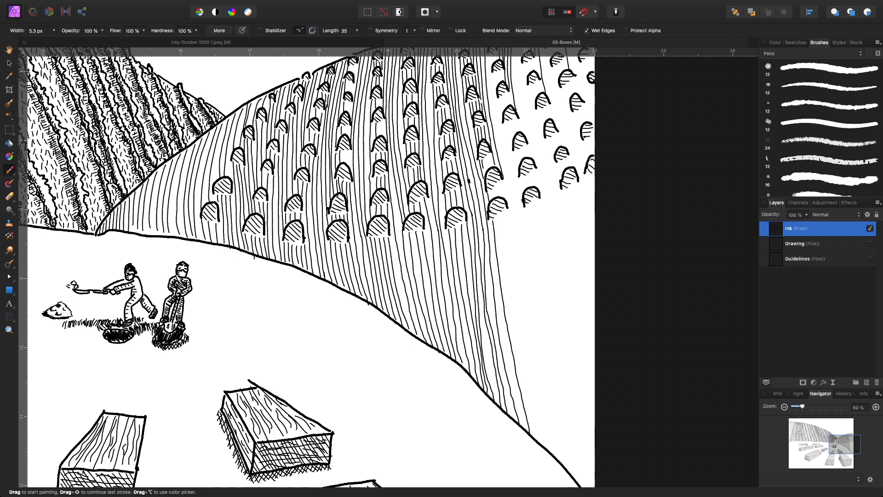
drag(485, 158, 488, 171)
drag(497, 186, 507, 200)
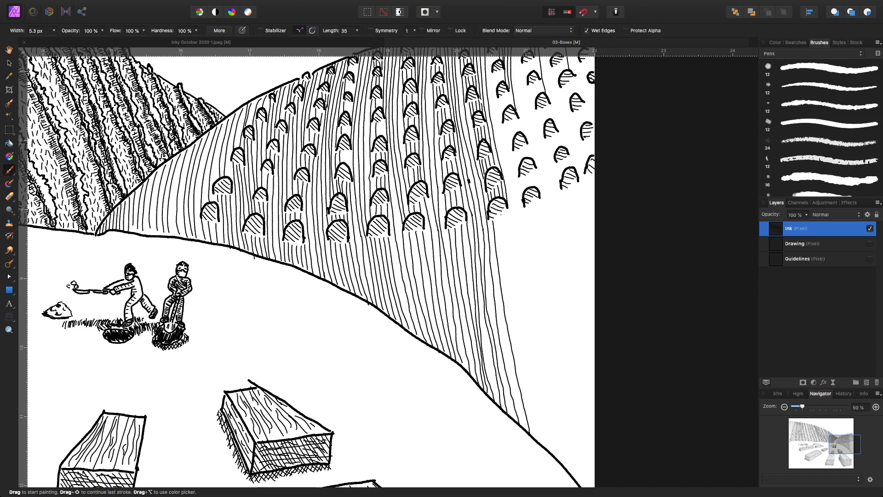
Hatch below the fifth full-height column's bottom arch with long curved contour lines reaching the hill's base.
scroll(301, 266, right, 5)
scroll(302, 267, up, 2)
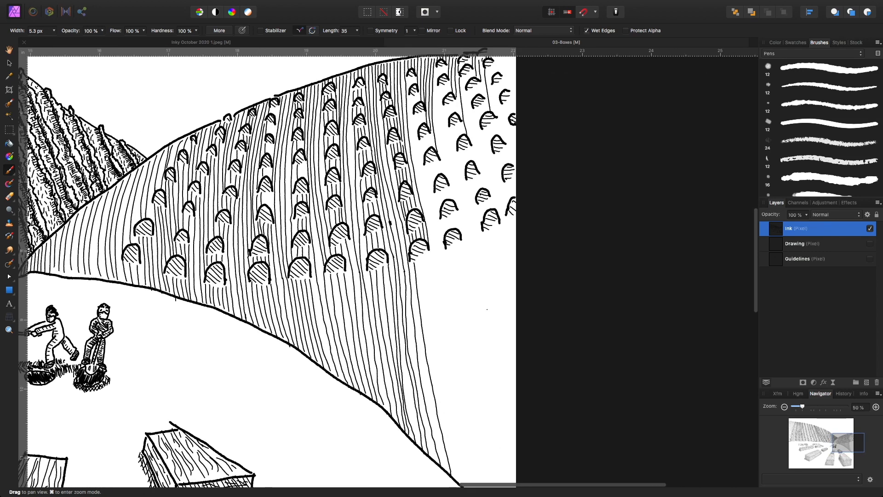
scroll(463, 319, down, 2)
scroll(463, 318, right, 2)
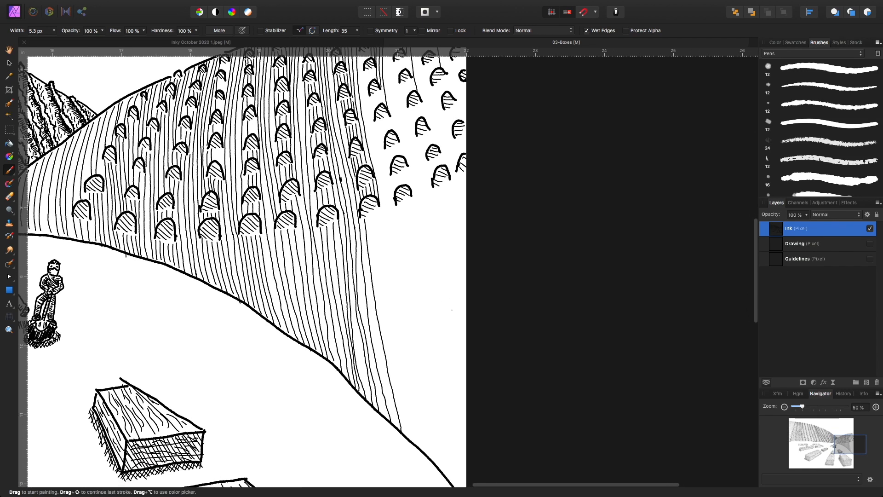
drag(369, 214, 409, 438)
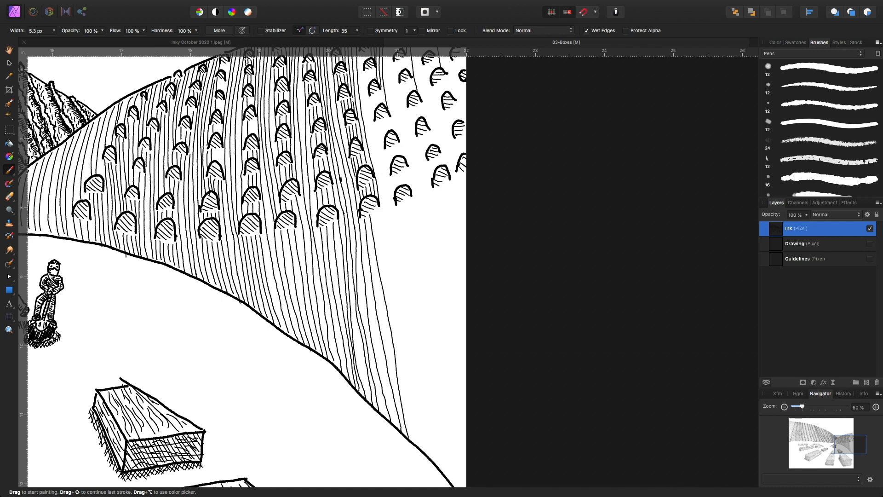
drag(374, 216, 415, 437)
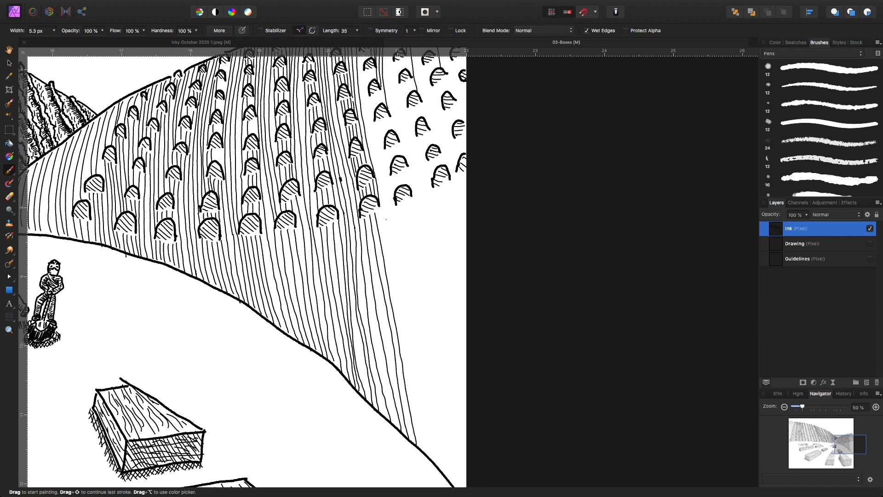
drag(378, 208, 425, 450)
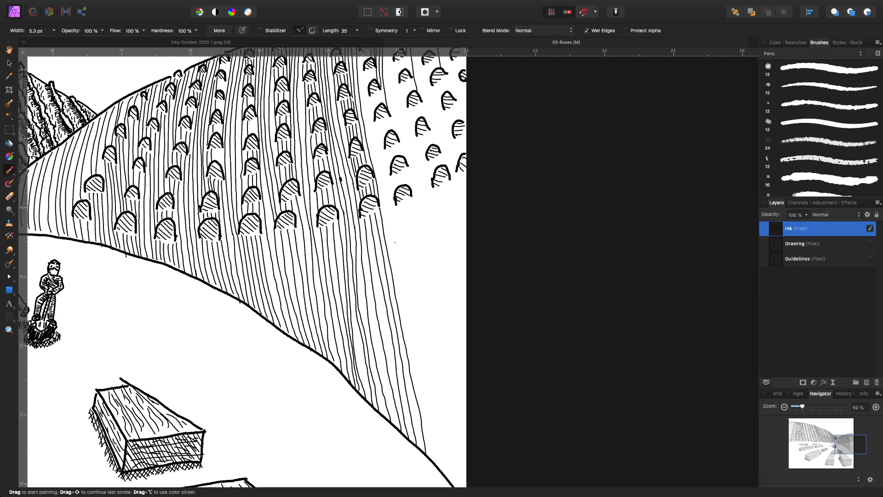
Draw long contour lines between the fifth and sixth full-height columns, running from the upper arches to the hill's base.
scroll(244, 266, up, 5)
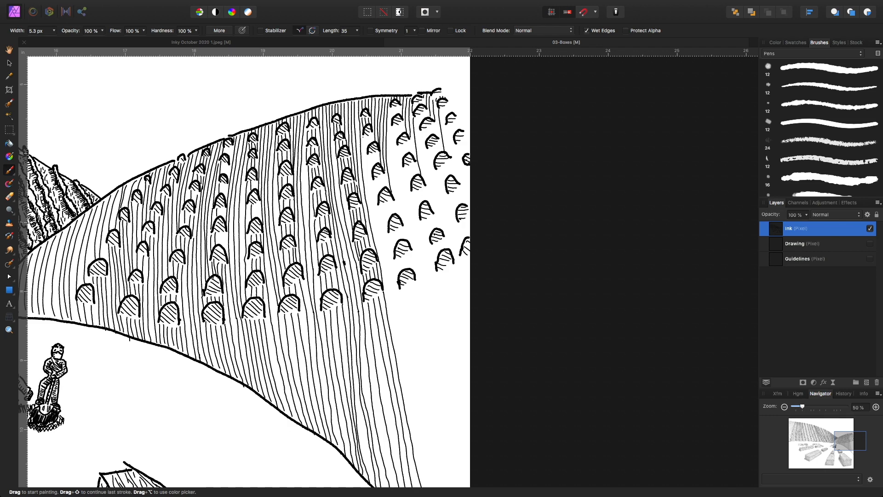
mouse_move(364, 142)
mouse_down()
mouse_move(428, 486)
mouse_move(416, 389)
mouse_move(419, 451)
mouse_up()
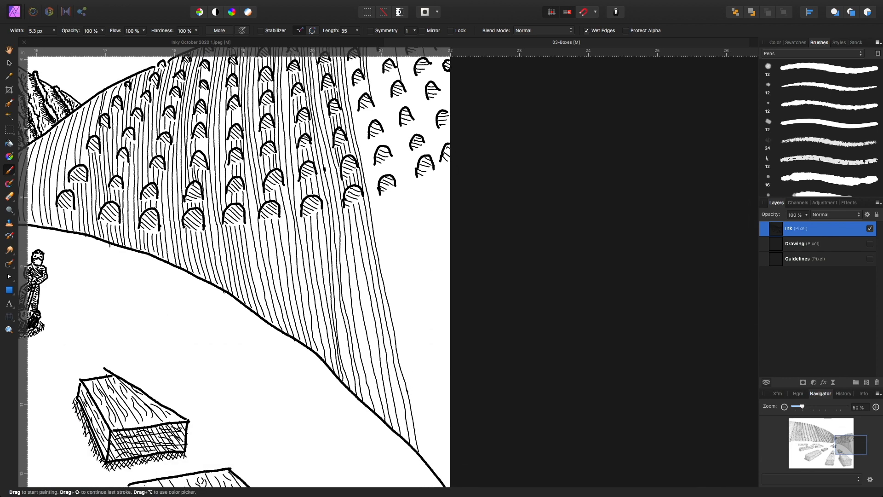
drag(416, 248, 432, 379)
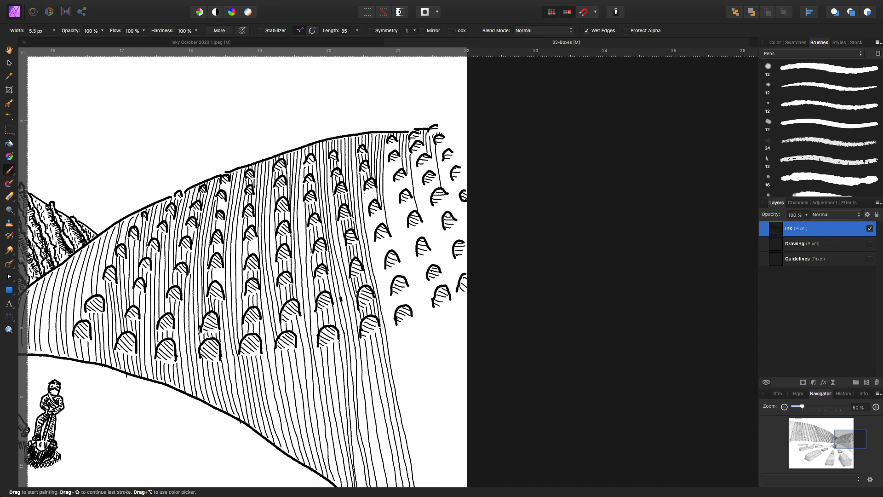
mouse_move(364, 191)
mouse_down()
mouse_move(399, 376)
mouse_move(365, 228)
mouse_move(360, 246)
mouse_move(404, 446)
mouse_up()
key(space)
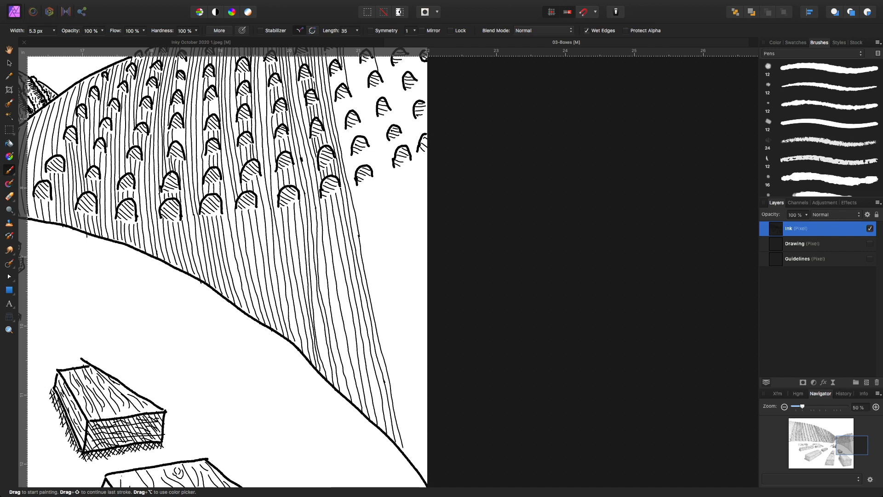
key(space)
drag(389, 216, 400, 372)
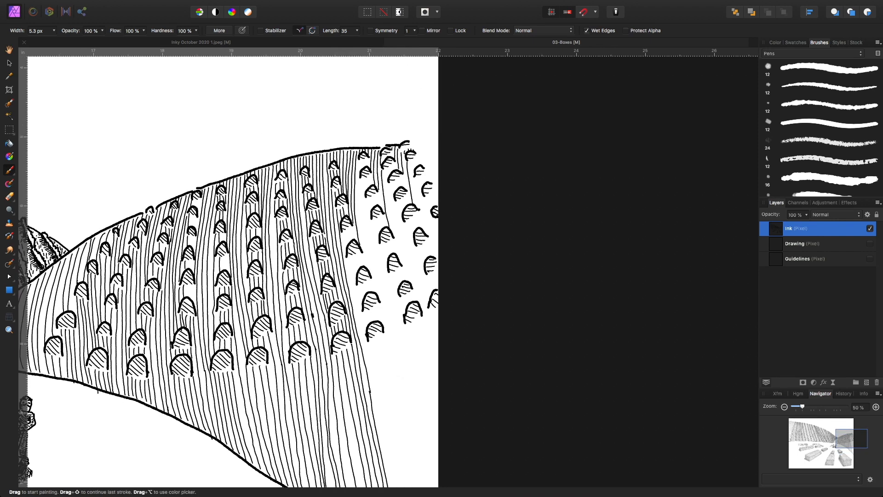
mouse_move(345, 205)
mouse_down()
mouse_move(343, 250)
mouse_move(352, 241)
mouse_move(367, 355)
mouse_up()
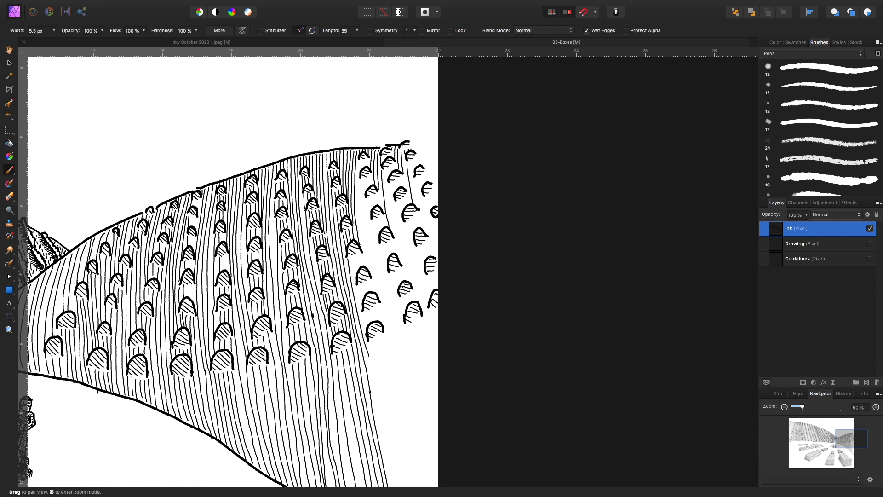
scroll(230, 267, down, 8)
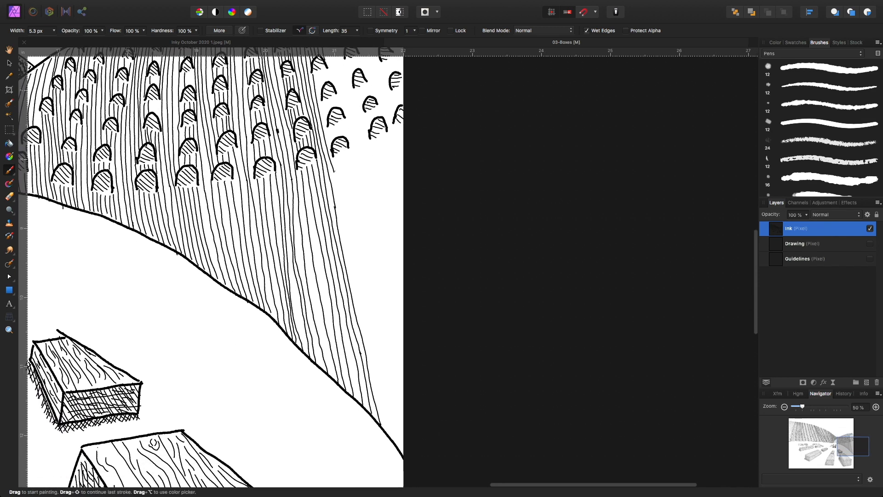
drag(336, 184, 385, 428)
drag(385, 264, 429, 420)
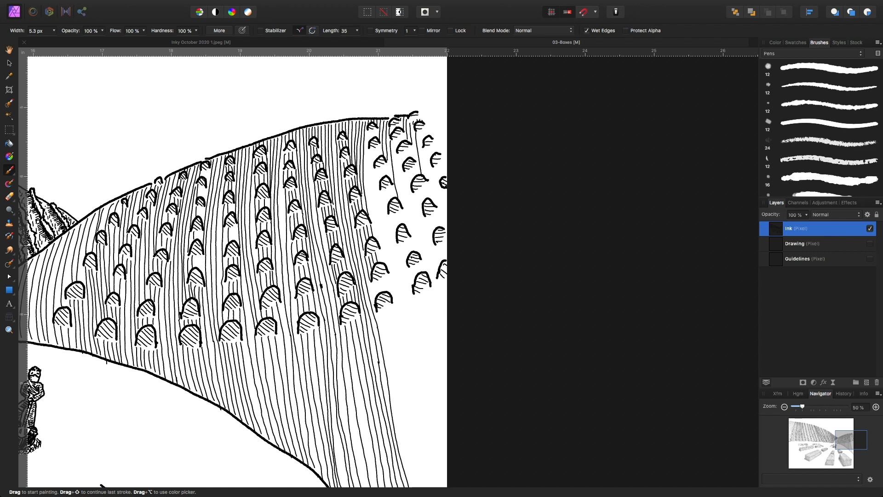
Fill the gap above the sixth full-height column's bottom arch and hatch below it down to the base and page edge.
mouse_move(374, 283)
mouse_down()
mouse_move(371, 299)
mouse_move(379, 290)
mouse_move(390, 299)
mouse_up()
scroll(233, 272, down, 6)
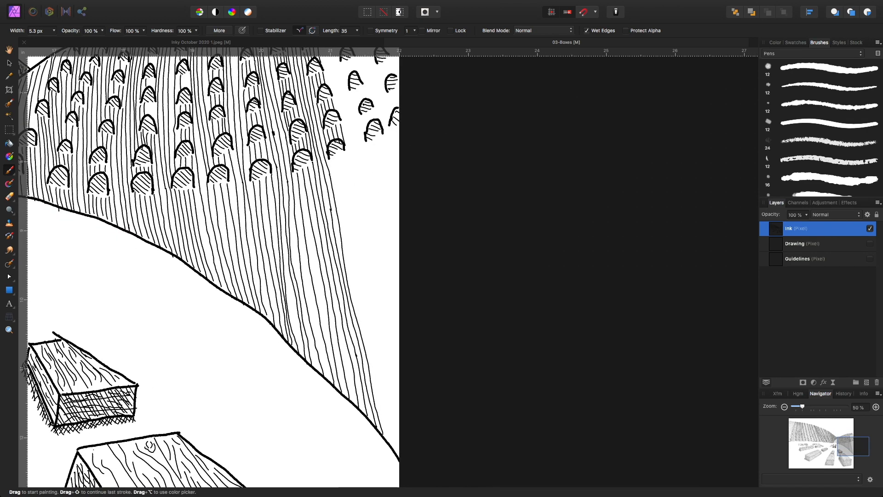
drag(330, 159, 391, 445)
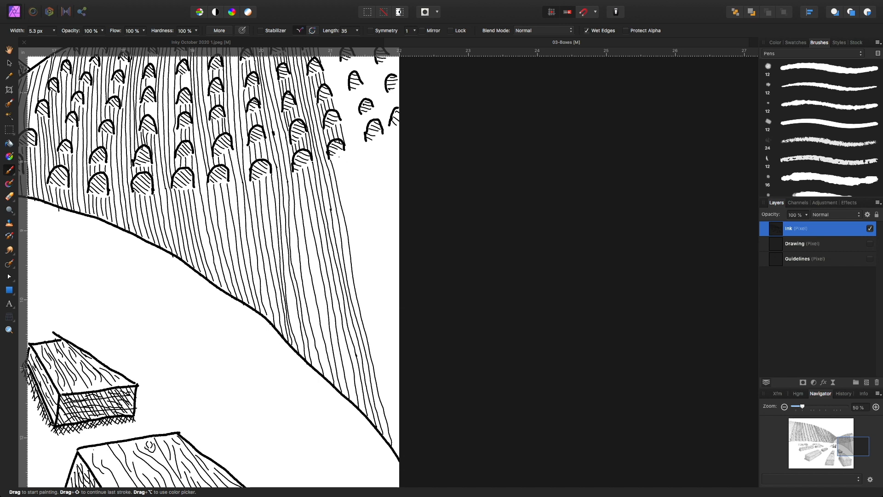
drag(334, 156, 398, 440)
drag(337, 156, 399, 406)
drag(345, 160, 399, 366)
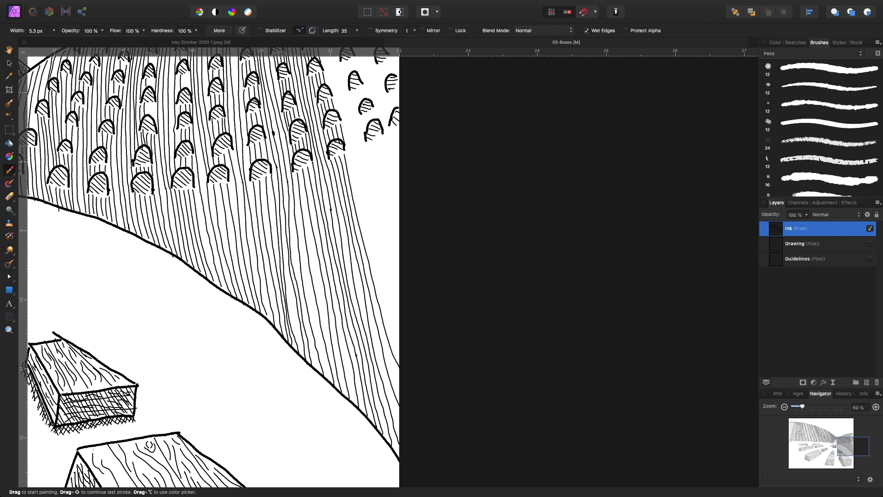
drag(345, 145, 397, 335)
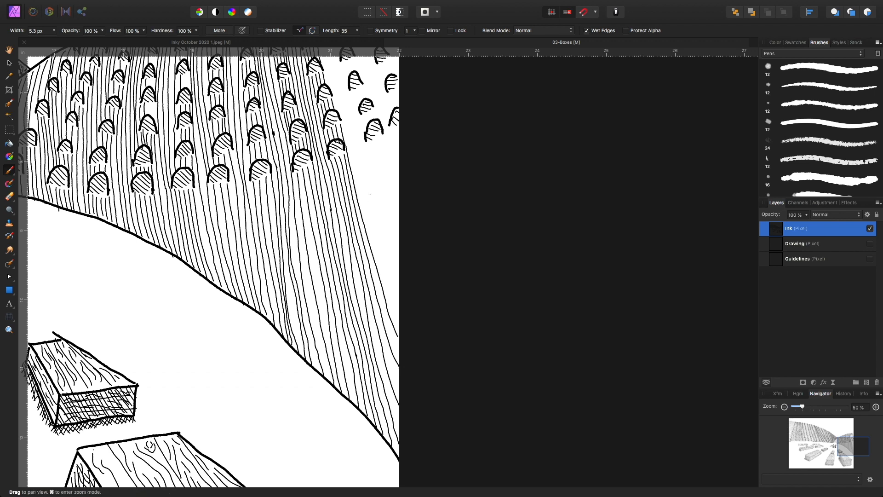
Draw long contour lines between the sixth and seventh full-height columns, curving down to the page's right edge.
scroll(395, 336, up, 5)
scroll(395, 335, left, 1)
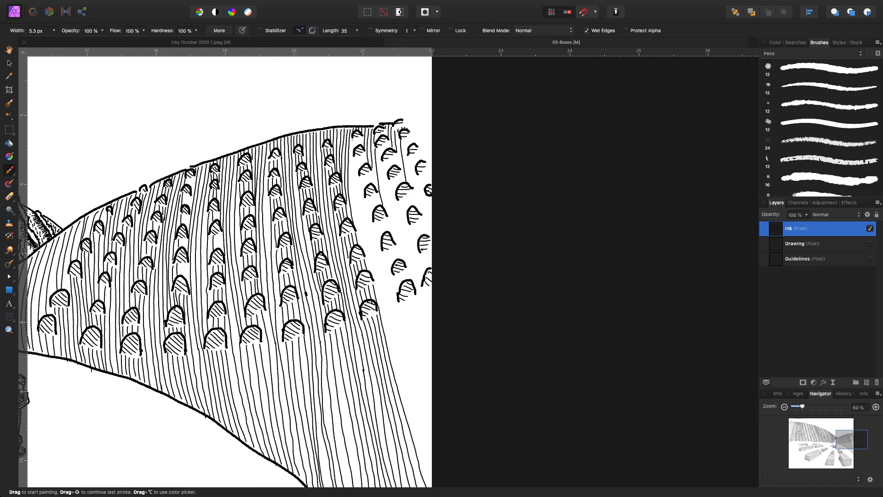
drag(351, 148, 368, 269)
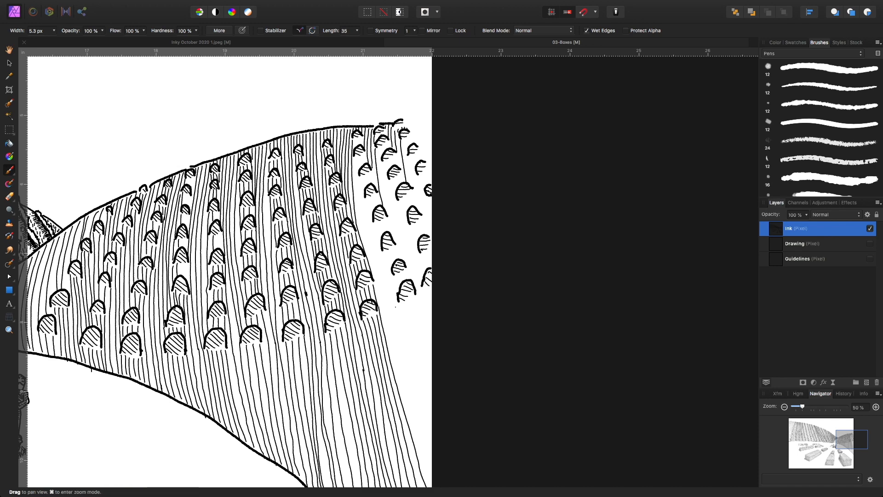
scroll(225, 267, down, 5)
scroll(226, 267, right, 2)
drag(333, 187, 386, 379)
scroll(212, 267, up, 4)
scroll(212, 267, left, 1)
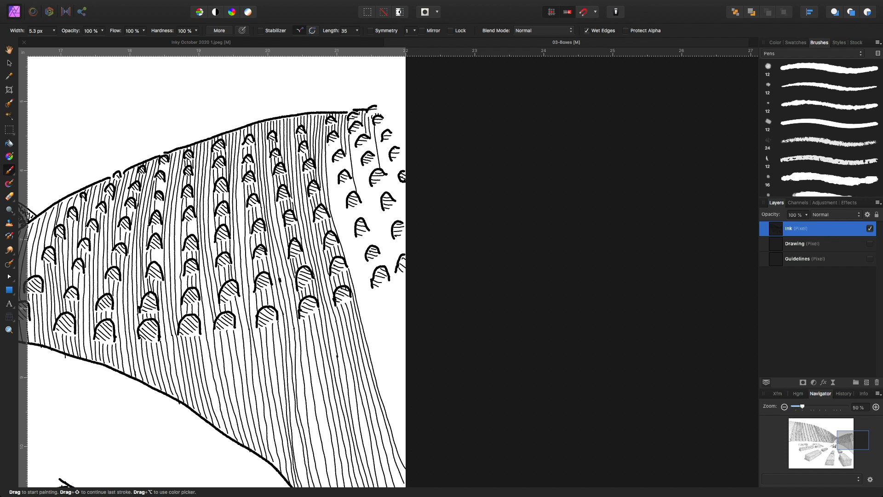
mouse_move(330, 152)
mouse_down()
mouse_move(334, 220)
mouse_move(404, 448)
mouse_up()
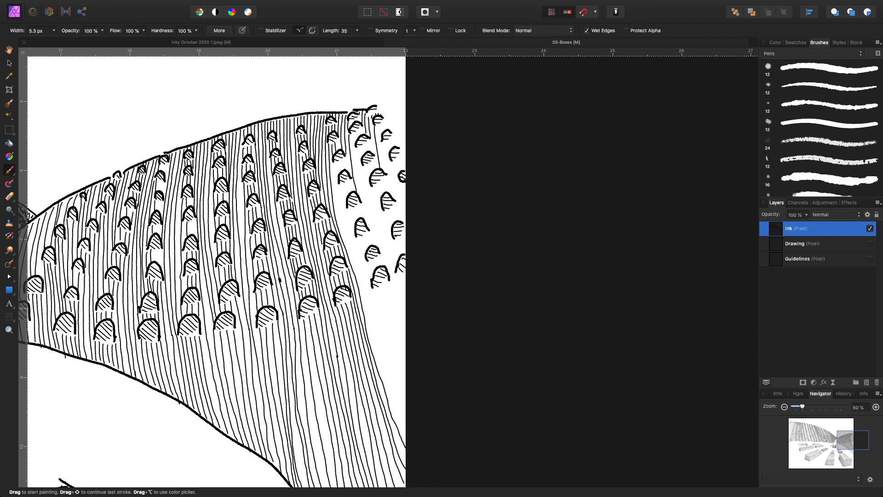
drag(334, 171, 404, 420)
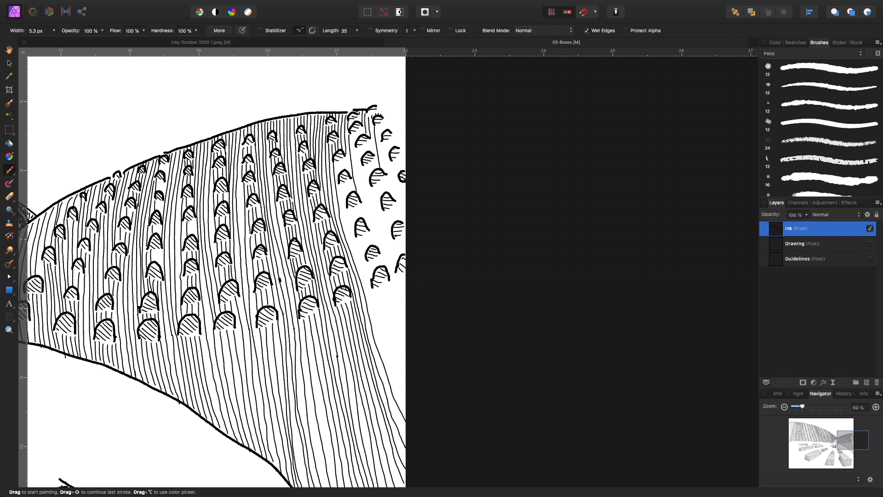
mouse_move(336, 164)
mouse_down()
mouse_move(338, 175)
mouse_move(348, 168)
mouse_move(346, 224)
mouse_move(406, 402)
mouse_up()
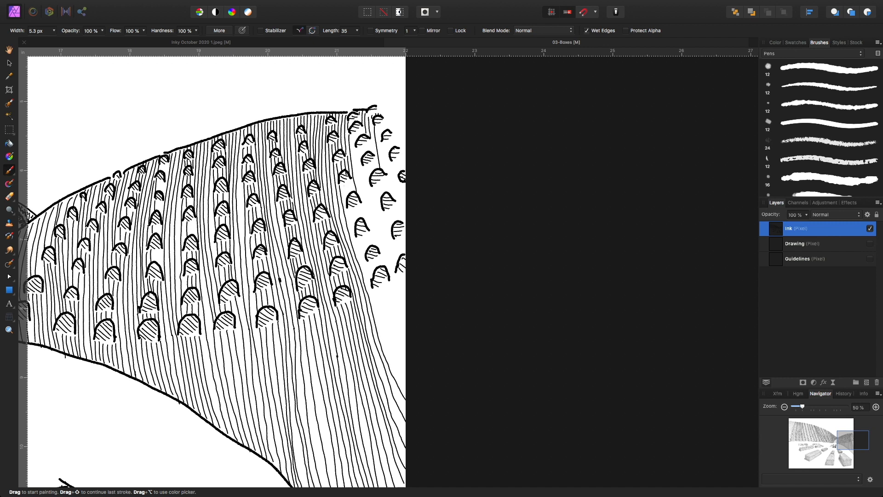
Fill the gaps between the seventh full-height column's arches with contour strokes and extend the lines beside it to the page edge.
drag(346, 182, 350, 193)
drag(350, 231, 403, 378)
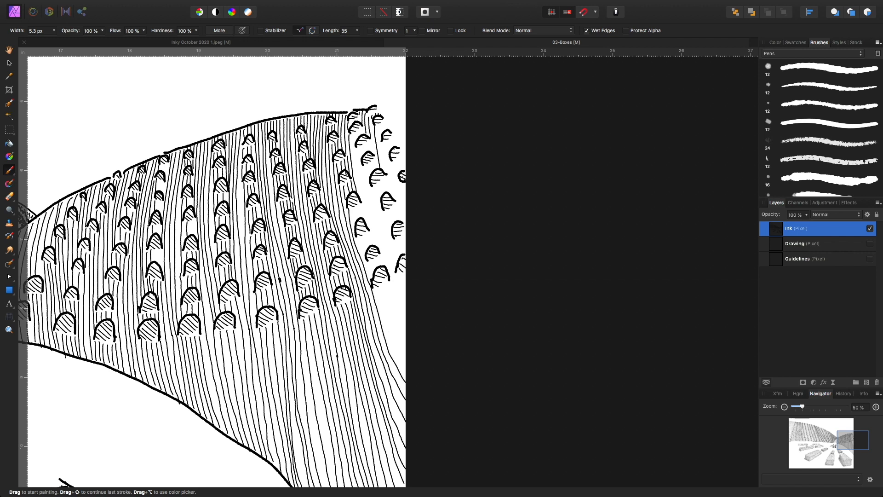
drag(354, 207, 372, 278)
mouse_move(361, 236)
mouse_down()
mouse_move(365, 248)
mouse_move(373, 243)
mouse_up()
mouse_move(380, 254)
mouse_down()
mouse_move(381, 305)
mouse_move(403, 362)
mouse_up()
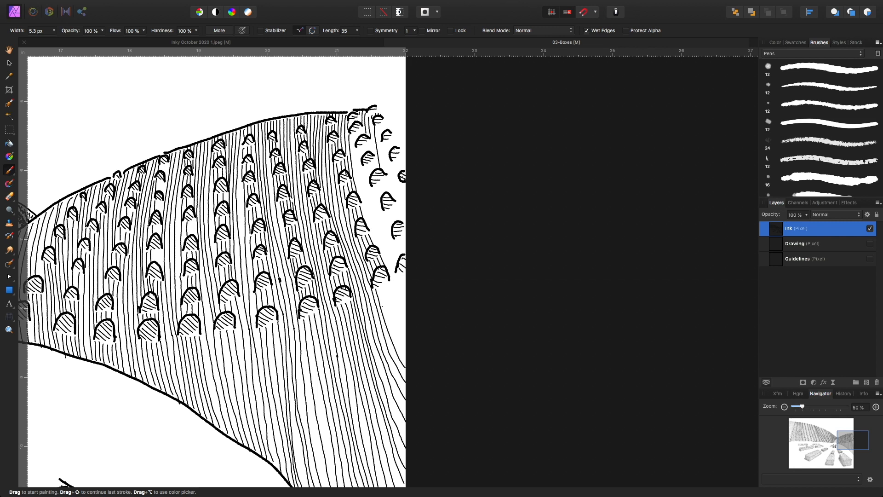
Hatch below the seventh full-height column's bottom arch and draw curved contour lines along its right side to the page edge.
drag(379, 288, 405, 356)
drag(384, 294, 401, 337)
drag(387, 284, 405, 330)
drag(391, 282, 402, 311)
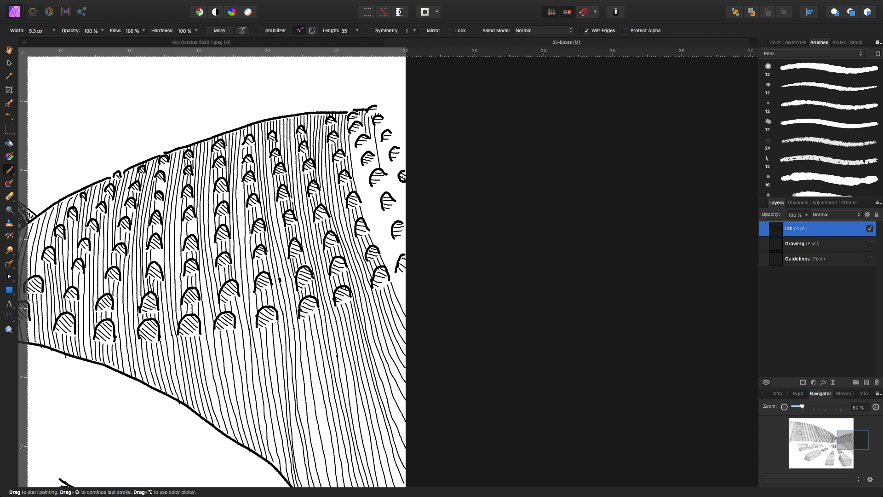
mouse_move(352, 133)
mouse_down()
mouse_move(375, 231)
mouse_move(405, 300)
mouse_up()
drag(359, 164, 404, 288)
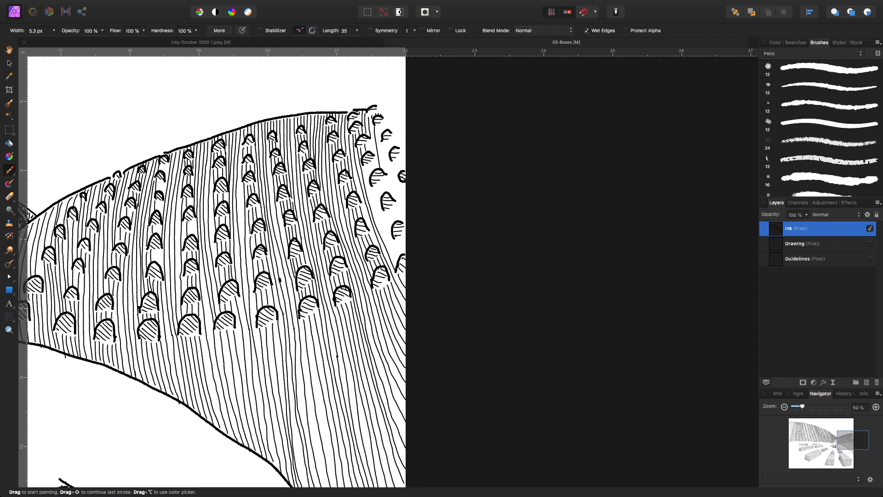
Draw curved contour lines down between the arches nearest the page's right edge on the right-hand hill.
mouse_move(371, 139)
mouse_down()
mouse_move(370, 189)
mouse_move(398, 265)
mouse_up()
drag(373, 189, 400, 255)
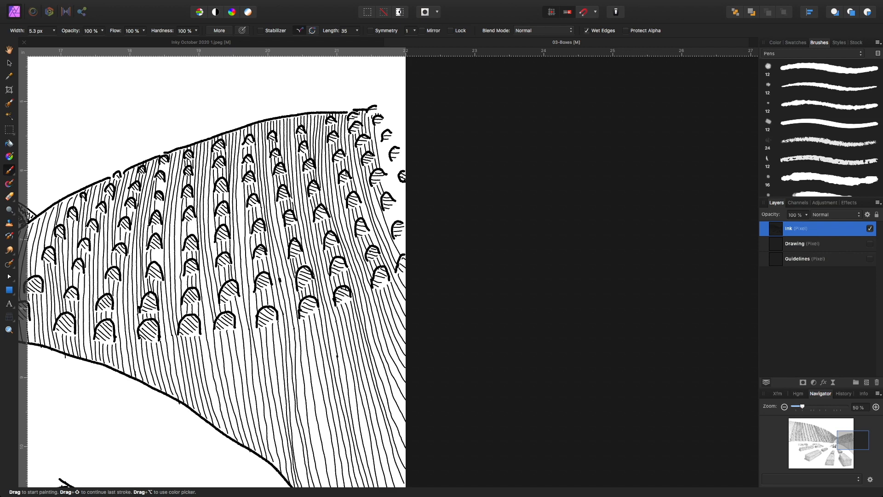
mouse_move(386, 210)
mouse_down()
mouse_move(391, 226)
mouse_move(403, 220)
mouse_move(405, 254)
mouse_up()
drag(377, 124, 404, 216)
drag(384, 143, 402, 202)
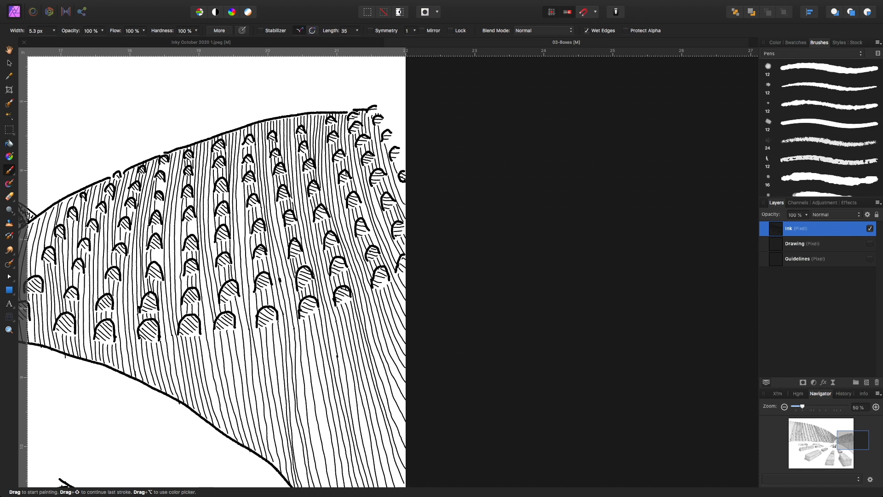
Fill the hill's upper right corner with short contour strokes and extend its crest outline to the page edge.
drag(396, 160, 404, 170)
drag(394, 136, 397, 146)
drag(394, 126, 405, 160)
drag(388, 115, 406, 137)
drag(380, 106, 405, 109)
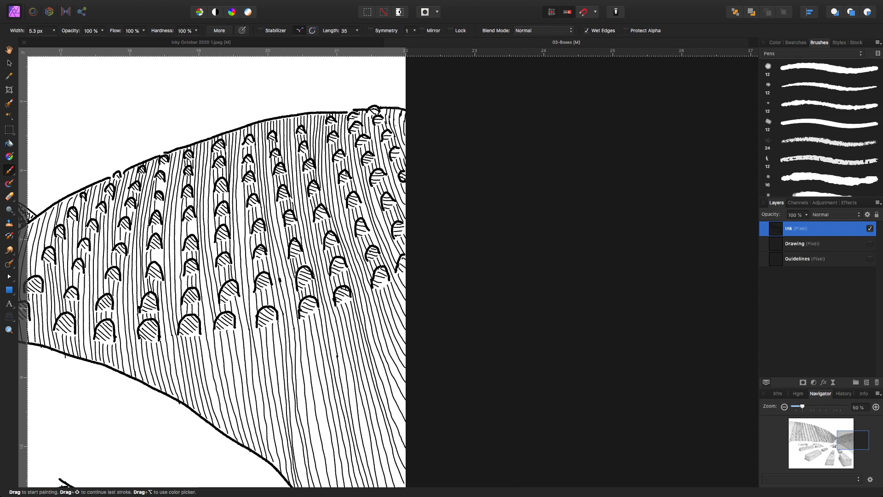
Add short contour strokes in the remaining gaps between the arches in the hill's left-middle column.
scroll(388, 267, left, 10)
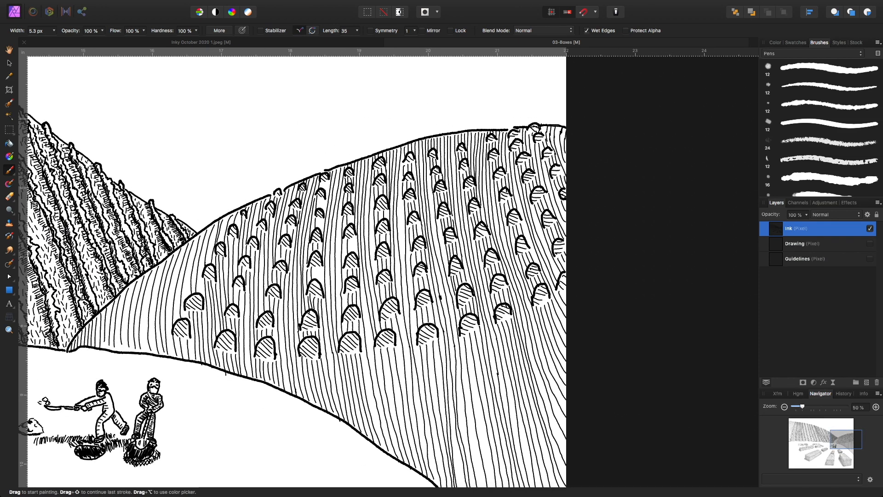
drag(316, 268, 321, 283)
drag(319, 218, 322, 231)
mouse_move(320, 196)
mouse_down()
mouse_move(323, 209)
mouse_move(327, 193)
mouse_move(326, 215)
mouse_up()
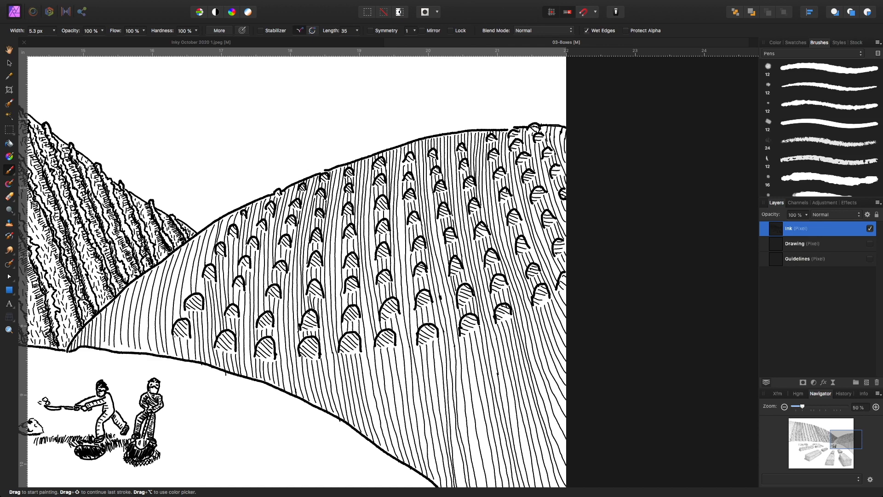
Hatch short diagonal shadow strokes beneath the bottom arches, working from the hill's leftmost arches toward its right side.
drag(177, 345, 184, 337)
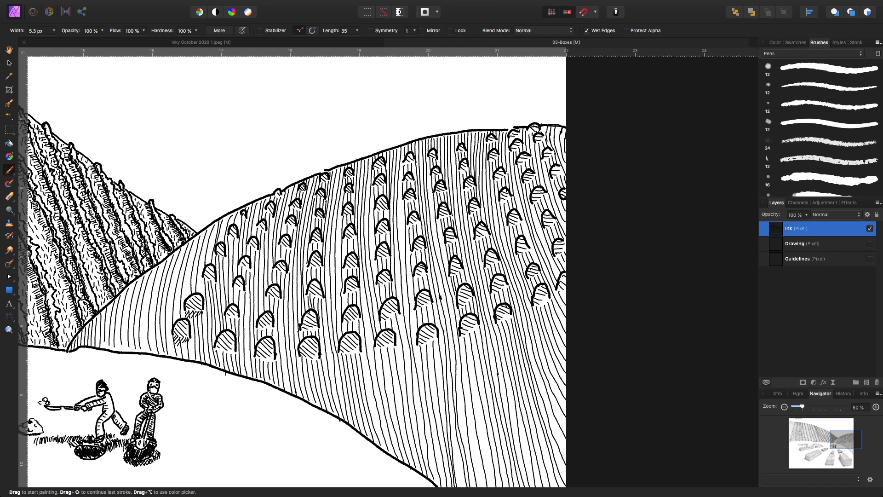
drag(220, 349, 213, 359)
drag(223, 350, 217, 360)
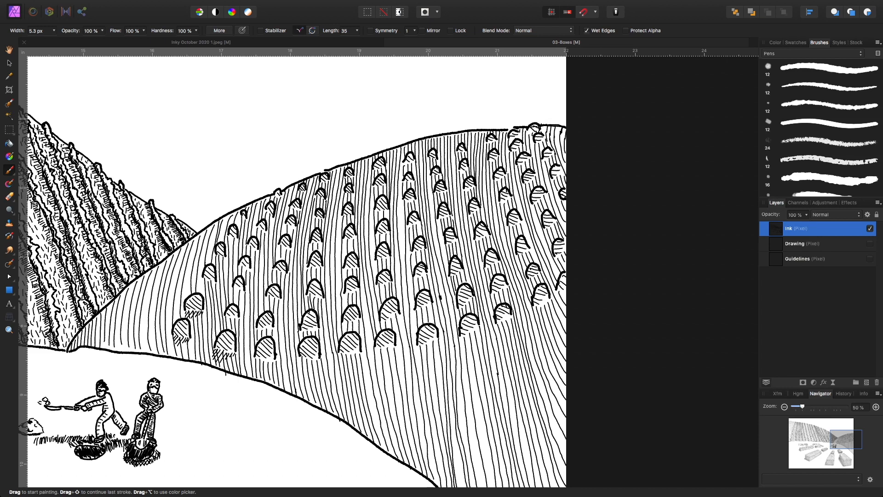
mouse_move(261, 358)
mouse_down()
mouse_move(253, 369)
mouse_move(261, 372)
mouse_up()
drag(307, 356, 300, 370)
mouse_move(309, 358)
mouse_down()
mouse_move(303, 371)
mouse_move(348, 366)
mouse_up()
mouse_move(357, 354)
mouse_down()
mouse_move(352, 363)
mouse_move(380, 365)
mouse_move(420, 352)
mouse_up()
mouse_move(428, 341)
mouse_down()
mouse_move(424, 357)
mouse_move(459, 346)
mouse_move(468, 354)
mouse_up()
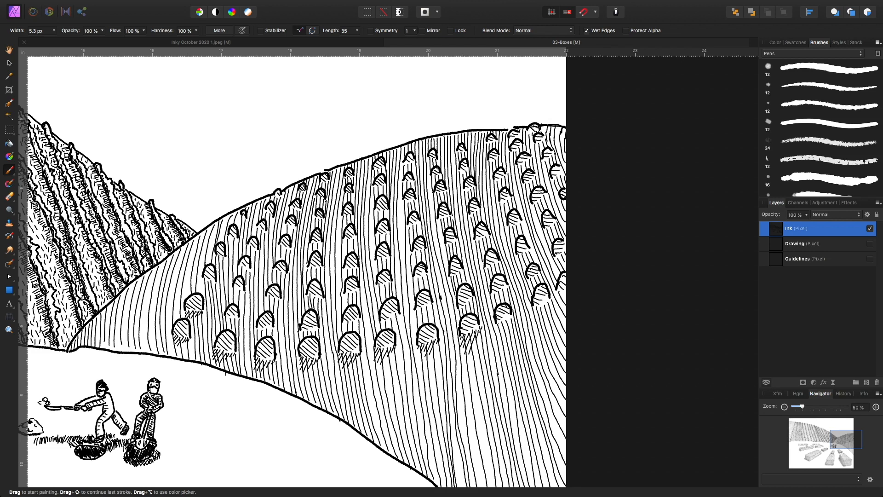
Hatch shadow strokes beneath the lowest arches near the page's right edge and the second row of arches.
drag(503, 320, 502, 334)
drag(511, 319, 507, 333)
drag(540, 304, 540, 318)
drag(565, 291, 562, 301)
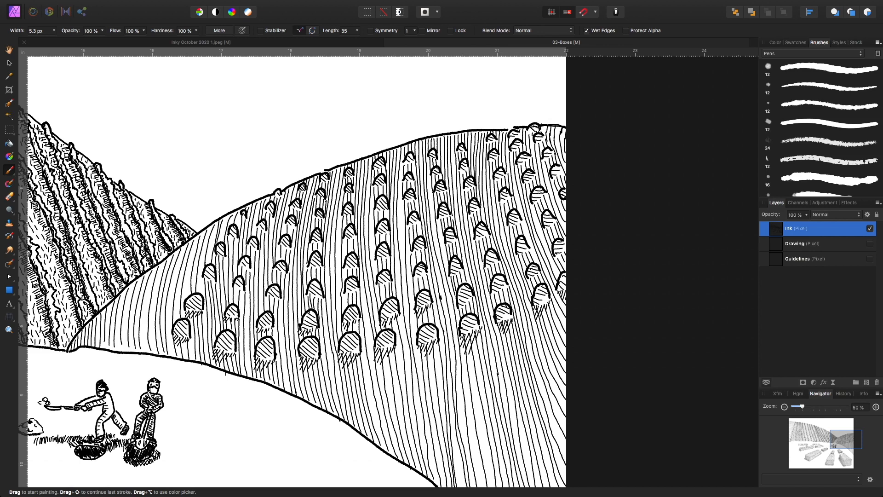
Add diagonal shadow strokes under the next arches up on the hill's right side.
drag(465, 305, 461, 312)
mouse_move(469, 304)
mouse_down()
mouse_move(465, 314)
mouse_move(493, 304)
mouse_up()
drag(502, 291, 501, 300)
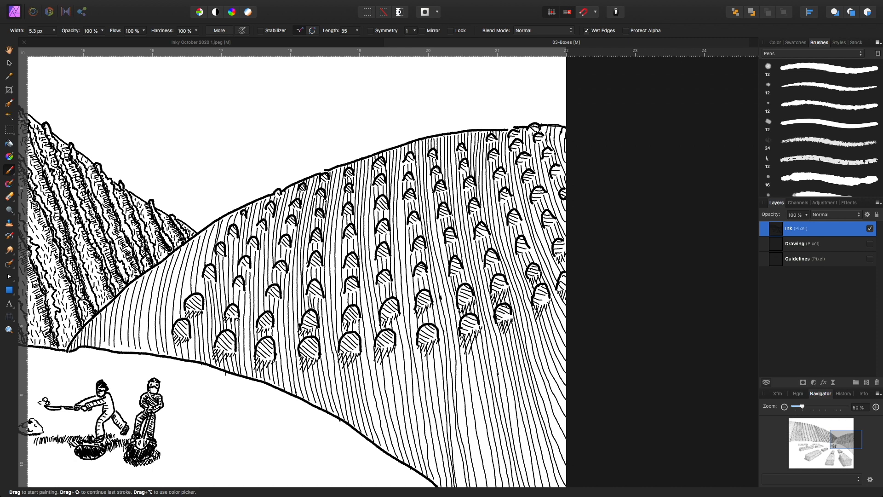
drag(555, 223, 520, 265)
drag(493, 267, 487, 279)
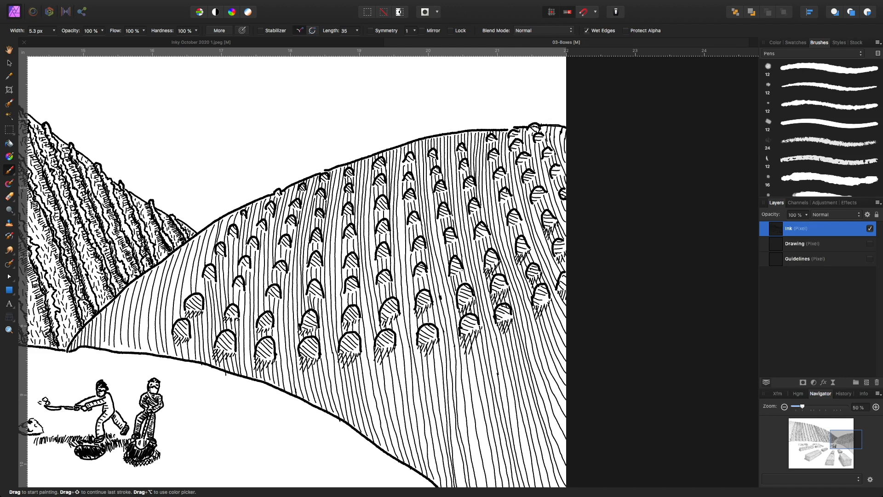
Hatch shadows beneath the third row of arches, working leftward across the hill to its left slope.
drag(461, 272, 456, 281)
mouse_move(458, 273)
mouse_down()
mouse_move(448, 287)
mouse_move(418, 282)
mouse_up()
drag(421, 275, 415, 284)
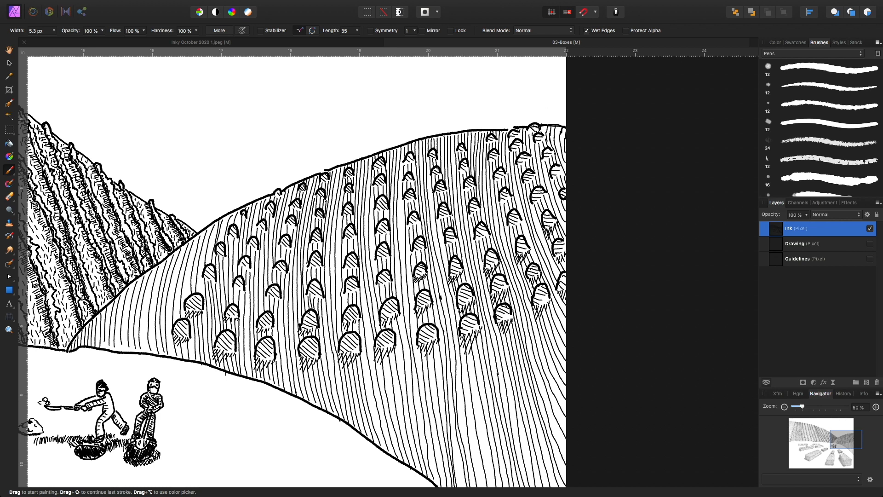
drag(387, 284, 345, 301)
drag(350, 293, 342, 301)
drag(319, 297, 273, 304)
drag(277, 300, 267, 305)
drag(275, 296, 264, 305)
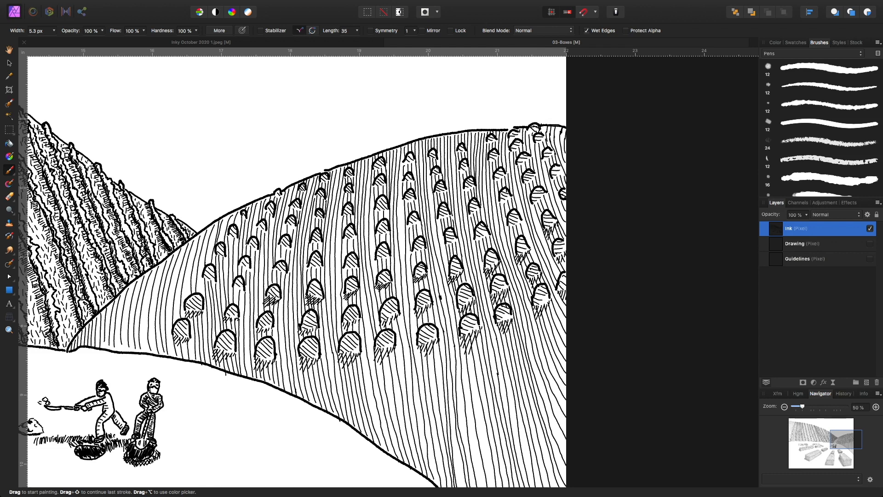
drag(240, 291, 227, 294)
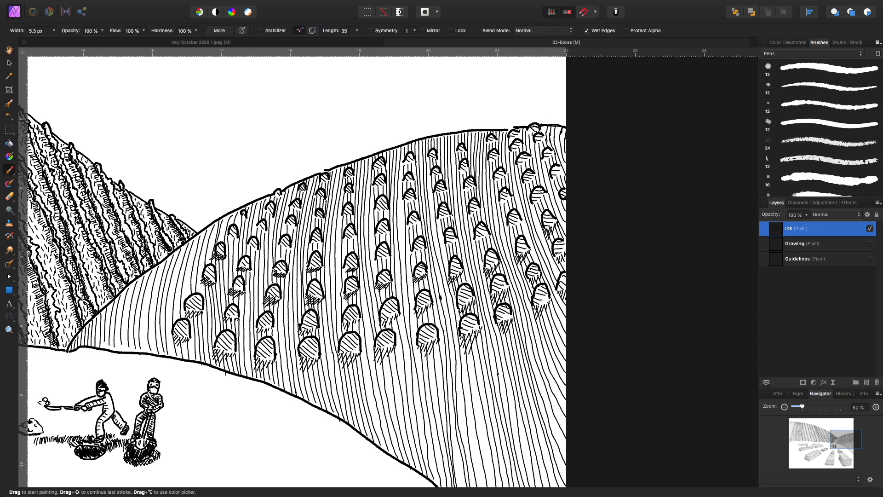
Add small diagonal shadow strokes under the remaining arches in the upper rows up to the hill's crest.
drag(387, 257, 380, 265)
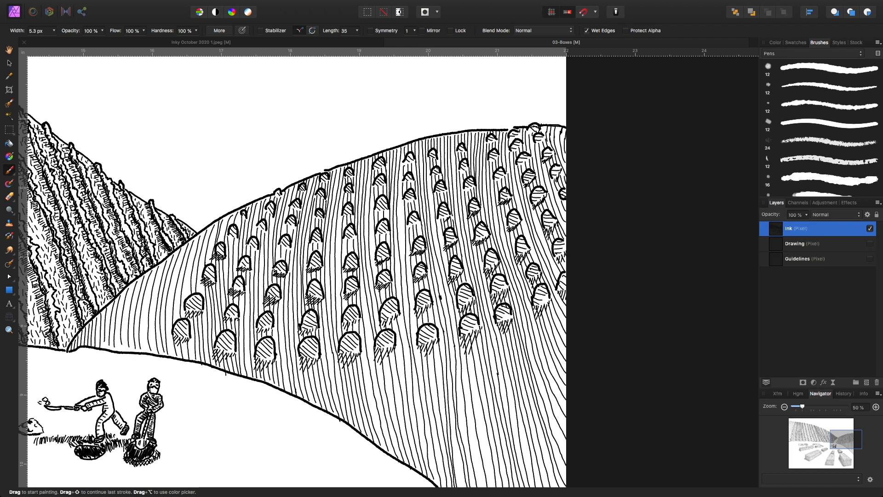
drag(436, 227, 442, 220)
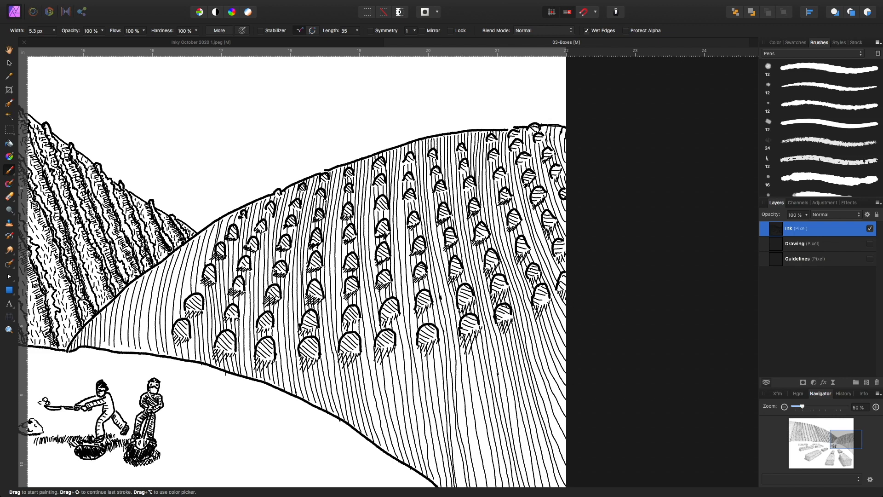
drag(380, 211, 374, 217)
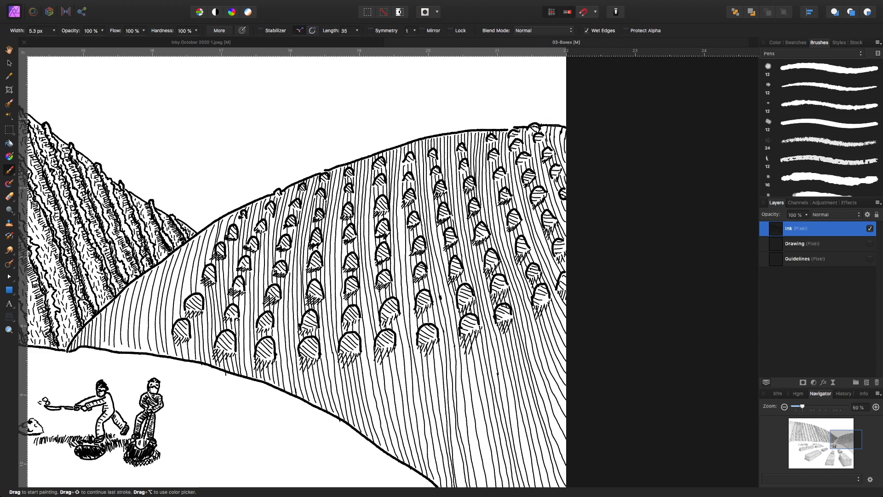
drag(498, 180, 495, 189)
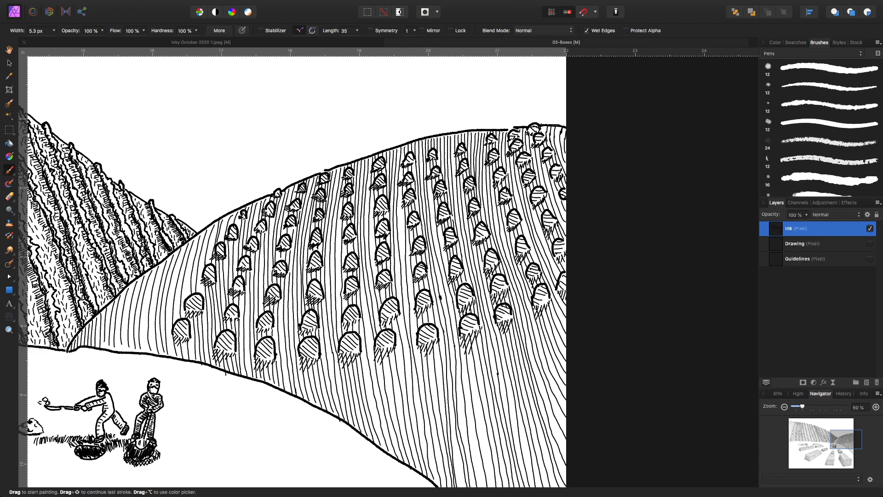
Cross-hatch the hill's lower right slope with long curved diagonal lines running from the page edge down to the base outline.
scroll(296, 271, down, 5)
scroll(296, 272, left, 5)
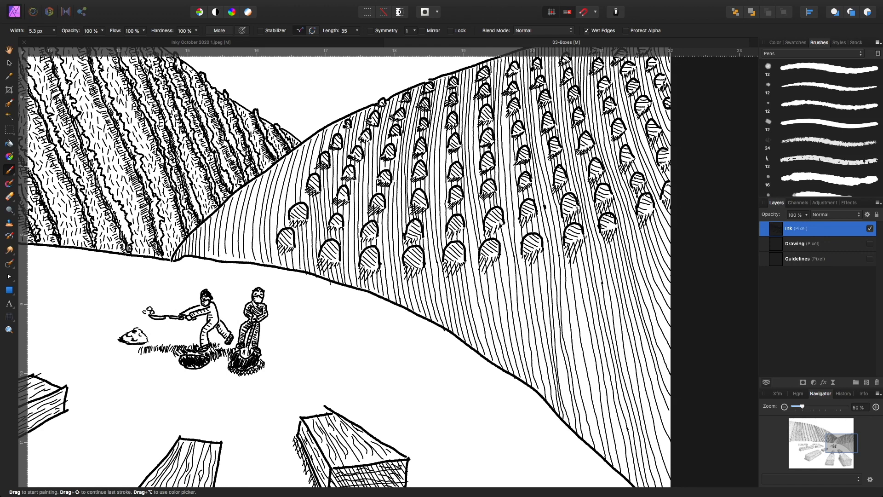
drag(670, 276, 514, 375)
drag(669, 279, 520, 378)
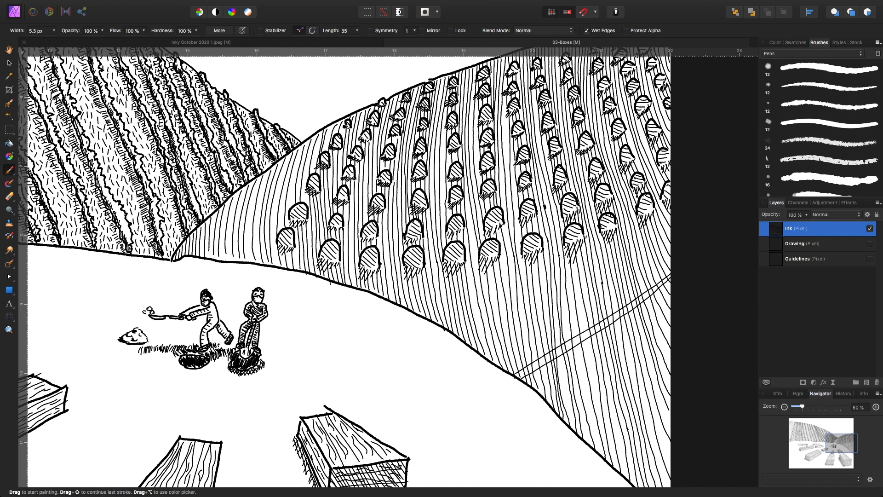
drag(670, 286, 527, 383)
drag(667, 293, 533, 388)
drag(667, 302, 538, 393)
drag(670, 301, 545, 397)
mouse_move(668, 313)
mouse_down()
mouse_move(593, 374)
mouse_move(545, 402)
mouse_up()
drag(670, 312, 555, 404)
drag(670, 316, 553, 416)
mouse_move(670, 322)
mouse_down()
mouse_move(610, 386)
mouse_move(563, 418)
mouse_up()
mouse_move(670, 324)
mouse_down()
mouse_move(636, 370)
mouse_move(570, 426)
mouse_up()
mouse_move(670, 336)
mouse_down()
mouse_move(609, 408)
mouse_move(574, 432)
mouse_up()
mouse_move(670, 339)
mouse_down()
mouse_move(612, 409)
mouse_move(578, 432)
mouse_up()
mouse_move(669, 351)
mouse_down()
mouse_move(622, 401)
mouse_move(581, 437)
mouse_up()
drag(670, 352, 588, 441)
drag(669, 361, 598, 442)
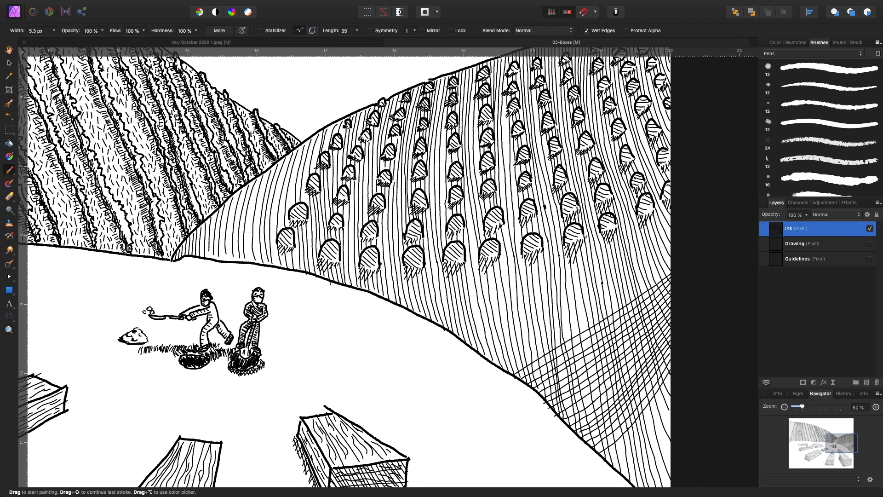
drag(670, 376, 604, 457)
drag(670, 387, 616, 457)
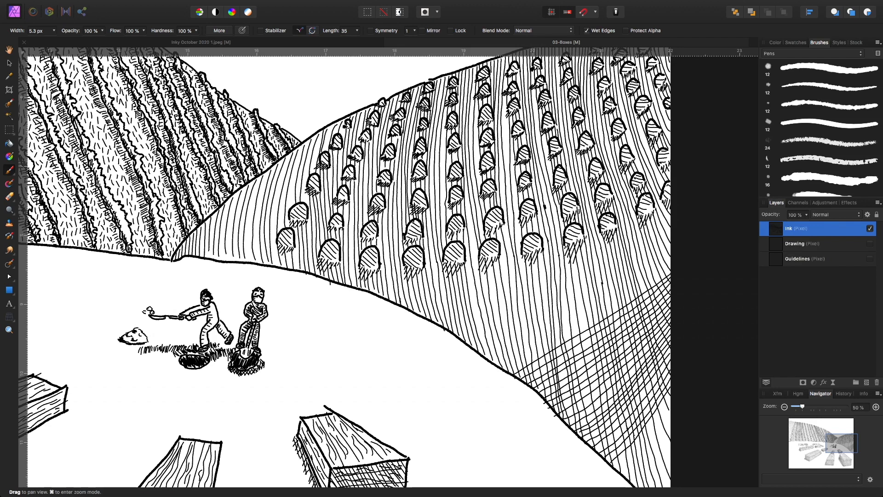
Continue the diagonal cross-hatching into the hill's narrow bottom corner where the base outline meets the page edge.
scroll(345, 267, down, 5)
scroll(345, 266, right, 4)
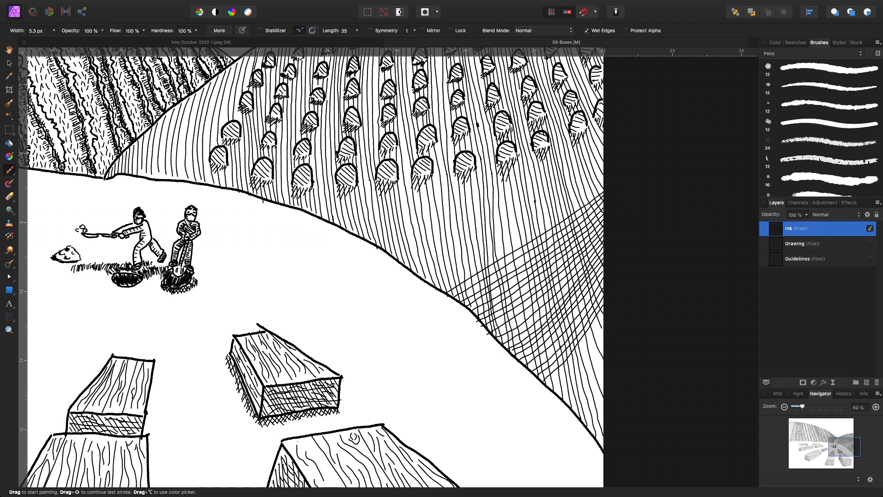
drag(594, 330, 551, 383)
drag(601, 328, 552, 390)
drag(603, 335, 558, 393)
drag(600, 342, 563, 398)
drag(603, 347, 566, 402)
drag(603, 356, 572, 405)
drag(601, 369, 574, 408)
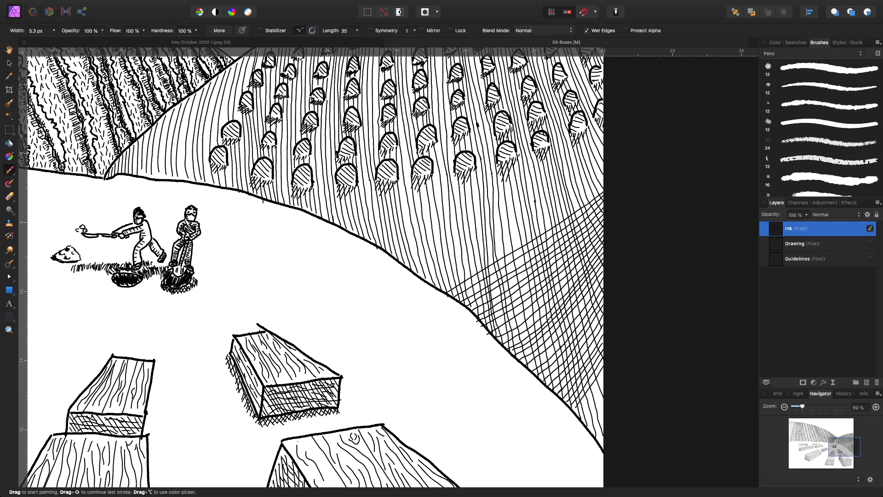
drag(604, 373, 579, 412)
mouse_move(602, 387)
mouse_down()
mouse_move(585, 412)
mouse_move(585, 421)
mouse_move(597, 410)
mouse_move(590, 425)
mouse_move(597, 439)
mouse_up()
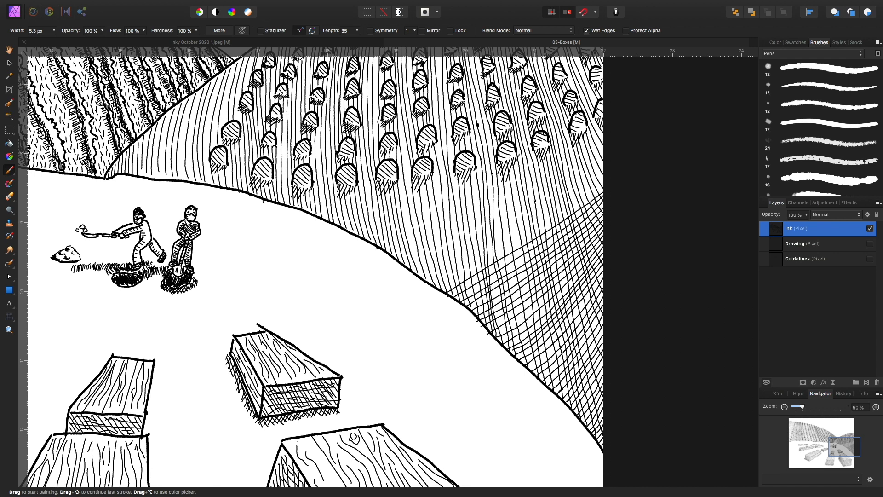
Extend the cross-hatching upward with four long, widely spaced curves from the page edge to the base outline.
drag(596, 193, 441, 285)
drag(602, 178, 427, 274)
drag(603, 162, 405, 261)
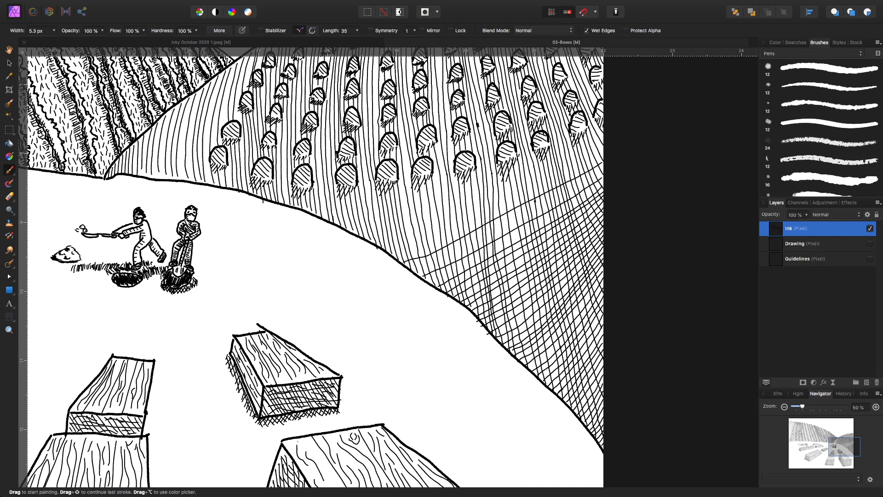
mouse_move(603, 150)
mouse_down()
mouse_move(439, 231)
mouse_move(382, 248)
mouse_up()
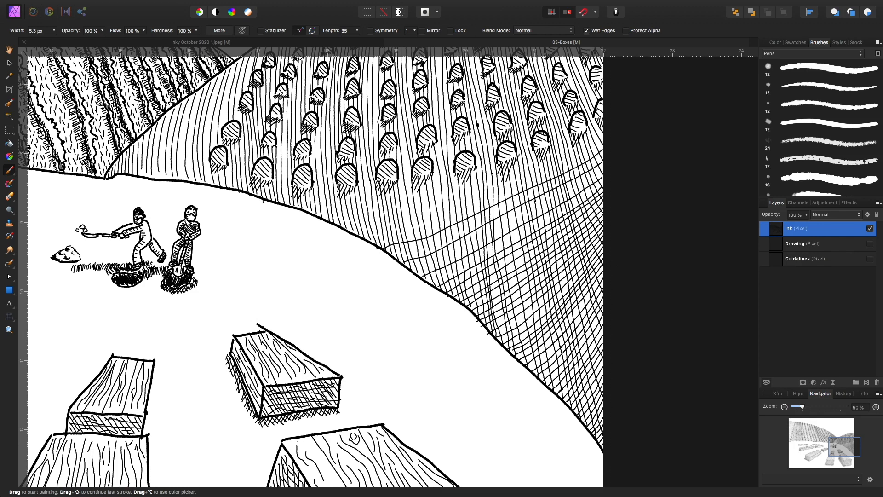
Layer a second set of hatching lines over the hill's bottom corner, sloping down from the base outline to the page edge.
mouse_move(591, 430)
mouse_down()
mouse_move(603, 438)
mouse_move(601, 419)
mouse_up()
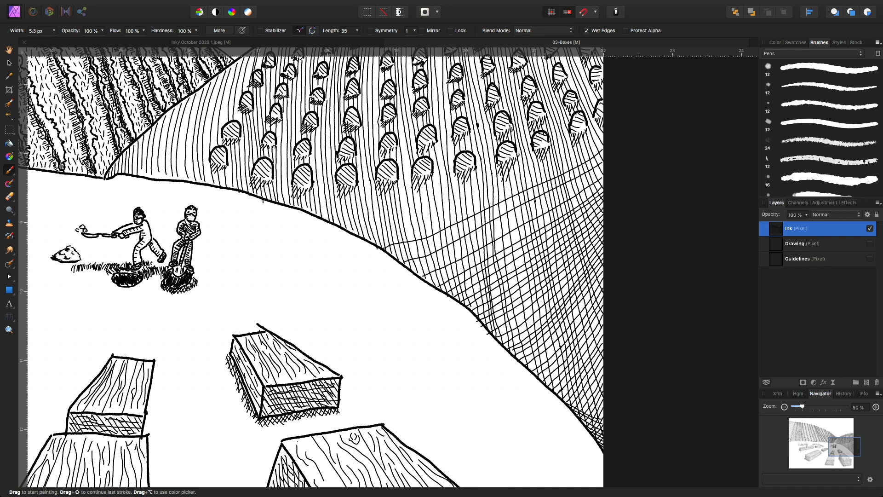
drag(561, 396, 596, 413)
drag(549, 385, 603, 408)
drag(536, 373, 603, 401)
drag(529, 368, 603, 394)
drag(526, 359, 593, 380)
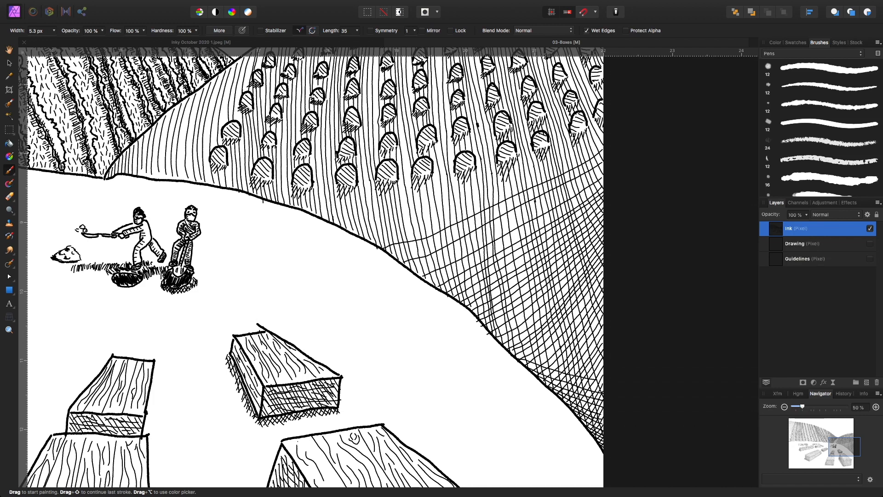
drag(507, 349, 593, 371)
drag(495, 337, 602, 360)
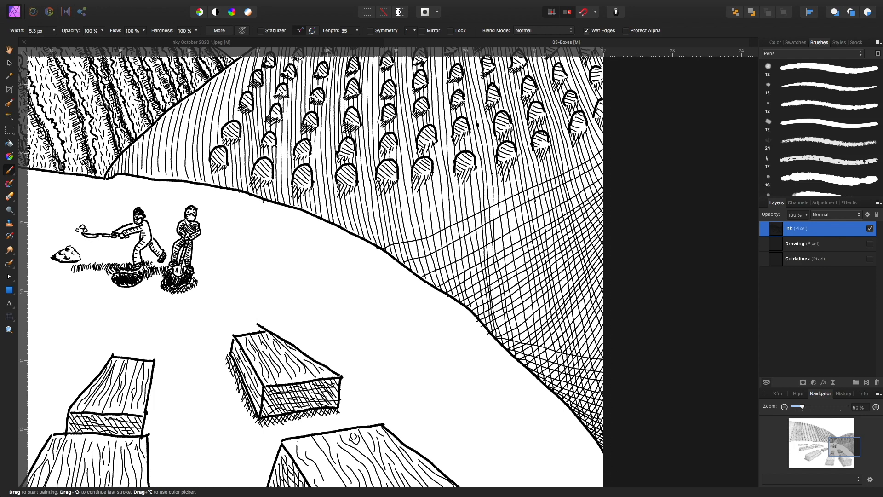
Carry the second hatching layer up the shaded slope with flatter lines from the base outline to the page edge.
drag(482, 321, 600, 348)
mouse_move(476, 315)
mouse_down()
mouse_move(555, 335)
mouse_move(602, 336)
mouse_up()
drag(461, 302, 603, 316)
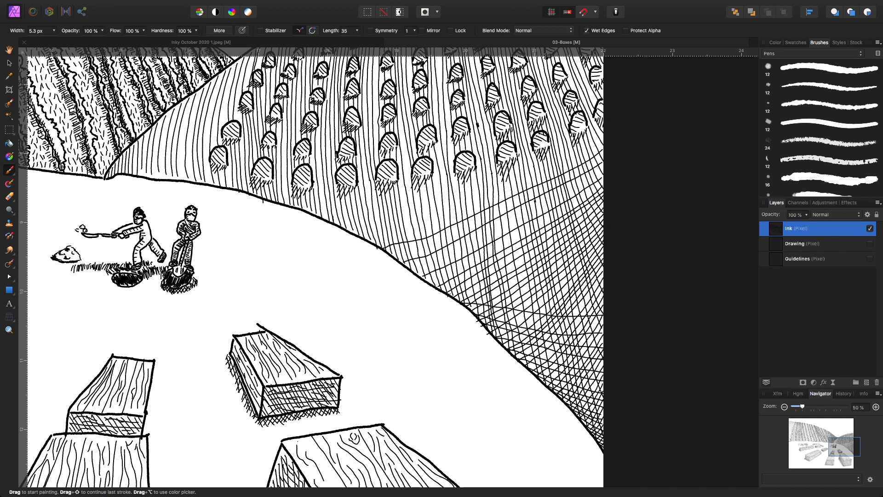
drag(441, 288, 594, 295)
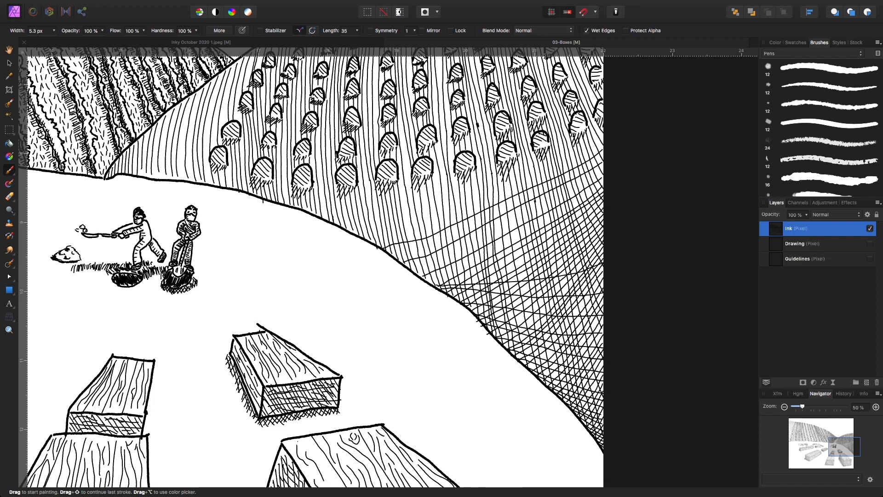
drag(443, 284, 603, 244)
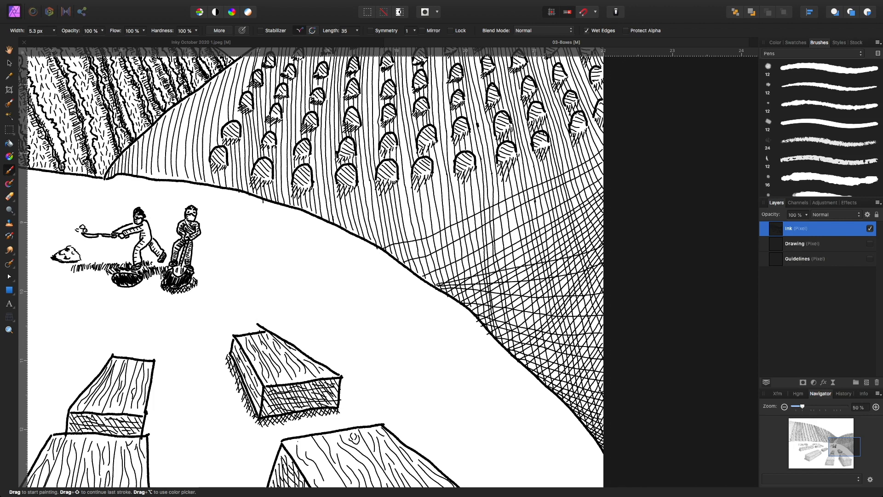
key(super+minus)
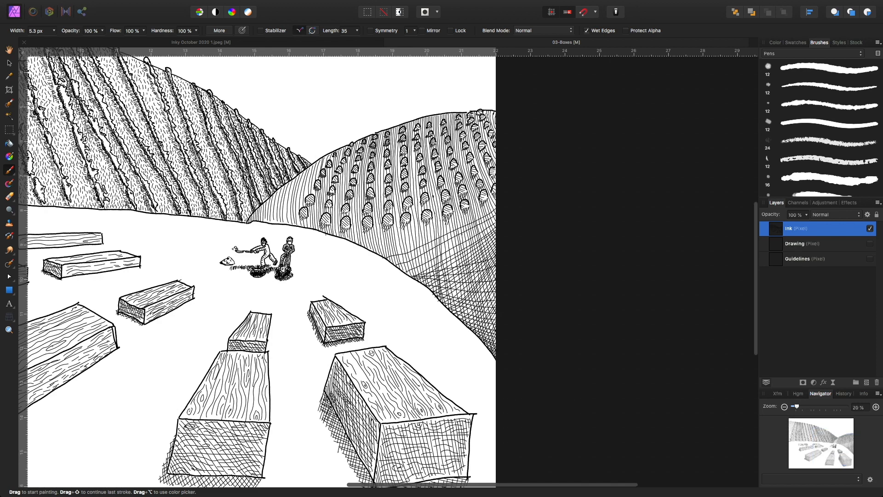
key(super+minus)
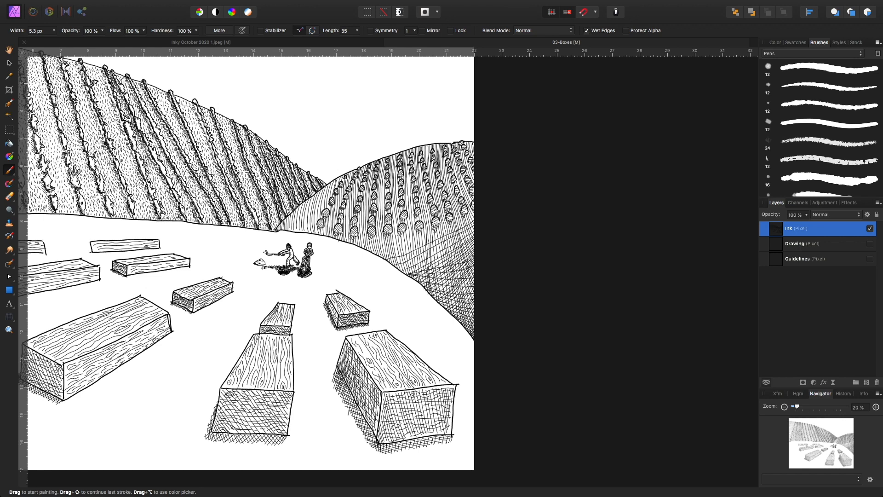
Add a few short diagonal cross-hatching lines in the right-hand hill's narrow left corner, where it meets the larger hill and base outline.
drag(295, 257, 444, 305)
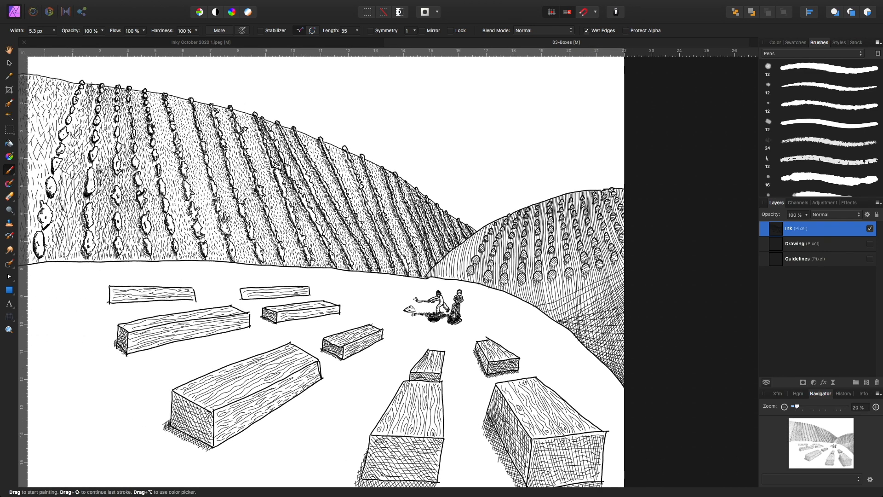
key(super+plus)
key(super+plus)
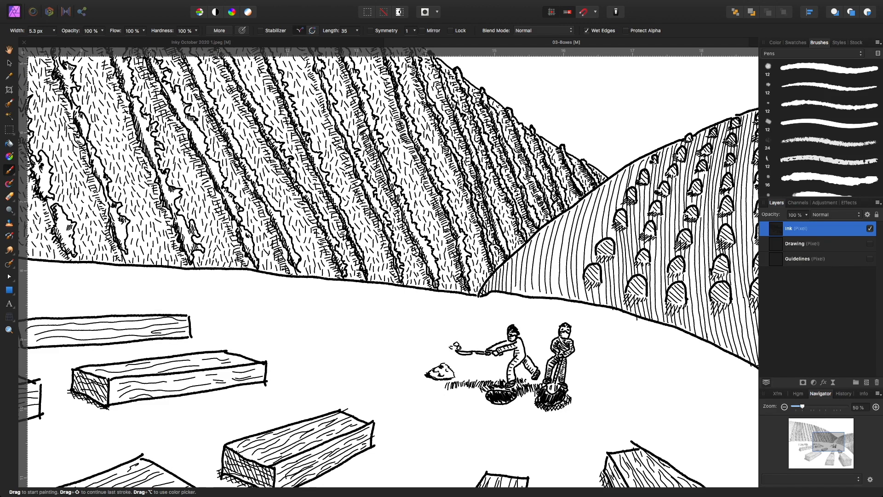
drag(490, 281, 506, 287)
drag(505, 285, 518, 294)
drag(505, 265, 538, 295)
key(super+bracketleft)
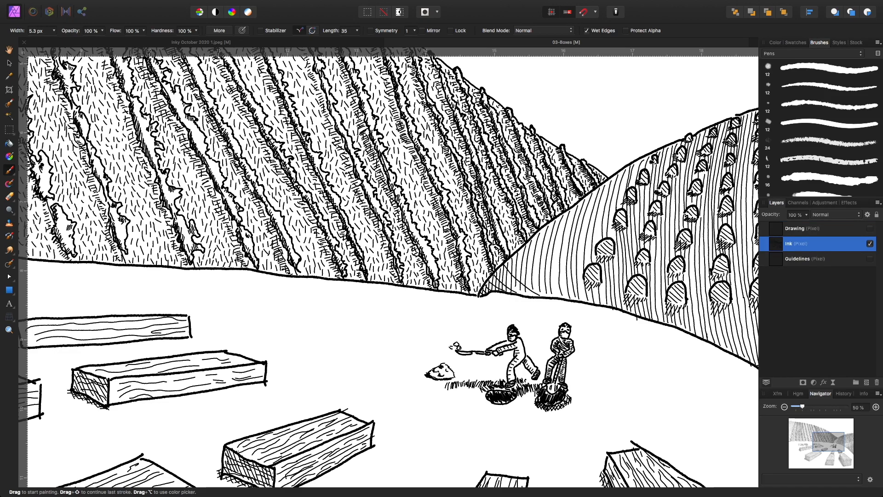
key(super+bracketright)
Scatter small, sparse dashes as ground texture across the empty foreground field around the wooden boxes.
key(super+minus)
key(super+minus)
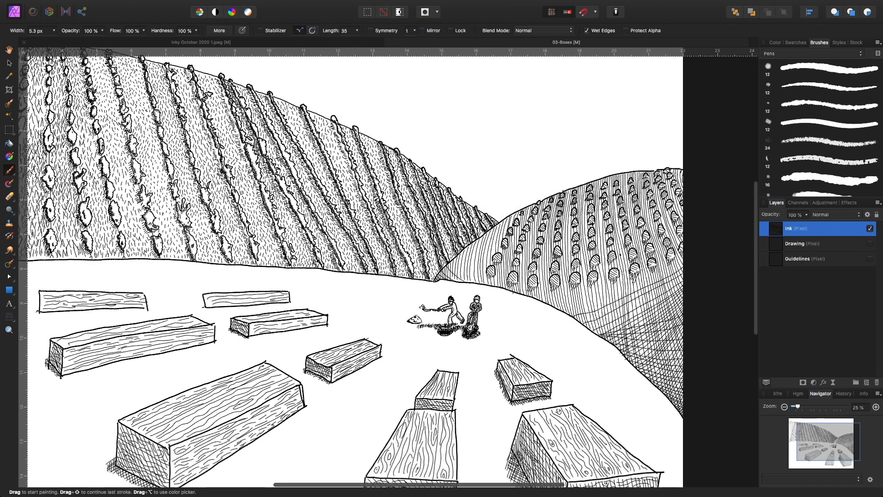
key(super+minus)
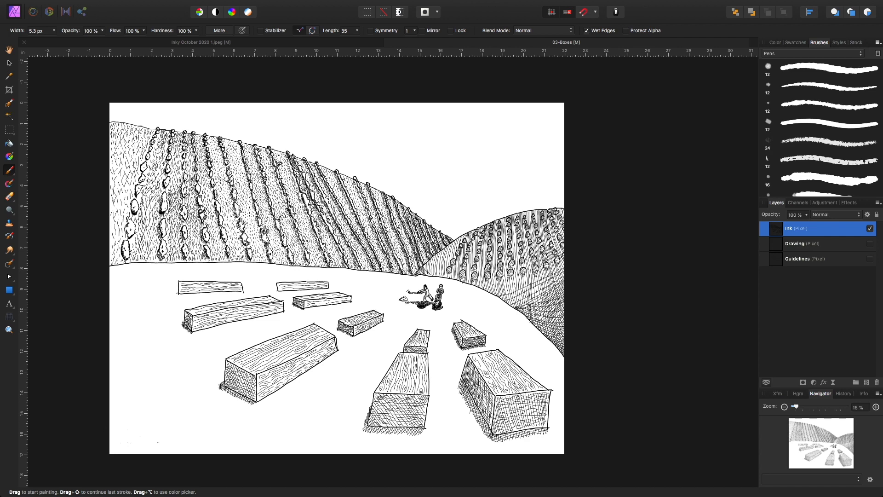
key(super+plus)
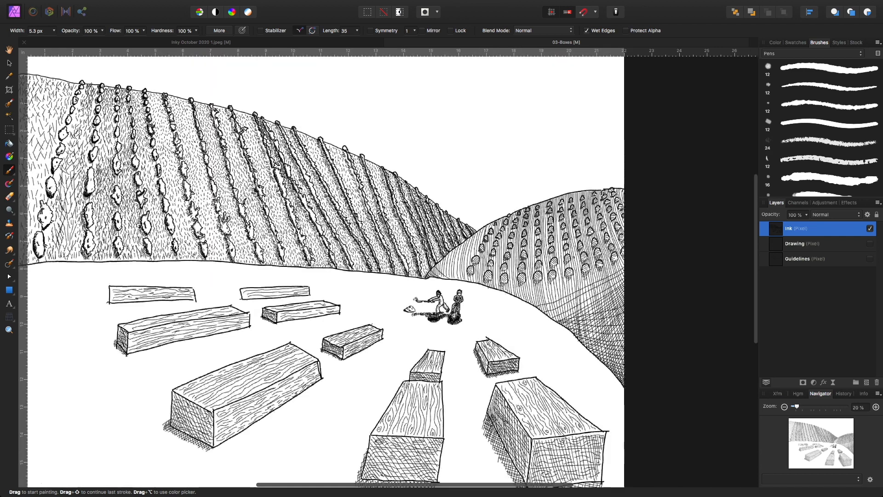
key(space)
drag(308, 442, 402, 380)
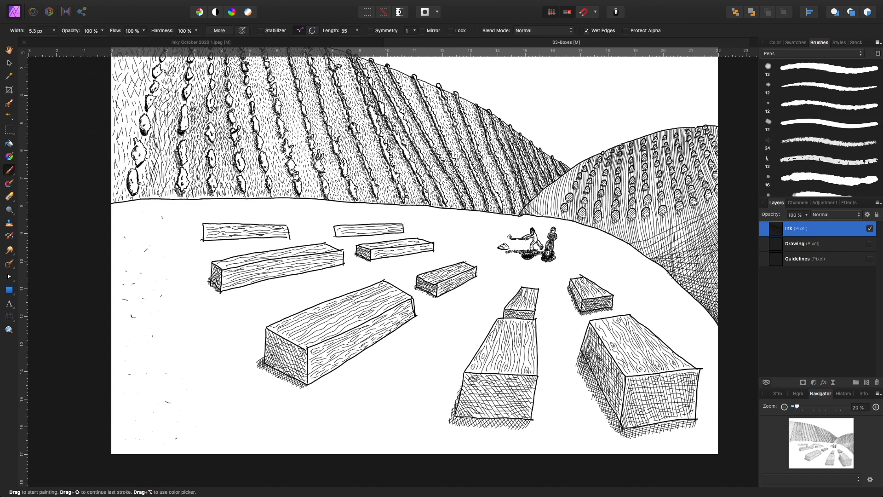
drag(178, 328, 182, 326)
drag(209, 374, 211, 379)
drag(397, 432, 396, 436)
drag(419, 432, 417, 433)
drag(476, 433, 496, 441)
drag(238, 406, 235, 409)
Save the inked landscape document.
key(super+minus)
key(super+s)
mouse_move(404, 229)
mouse_down()
mouse_move(412, 296)
mouse_move(394, 279)
mouse_up()
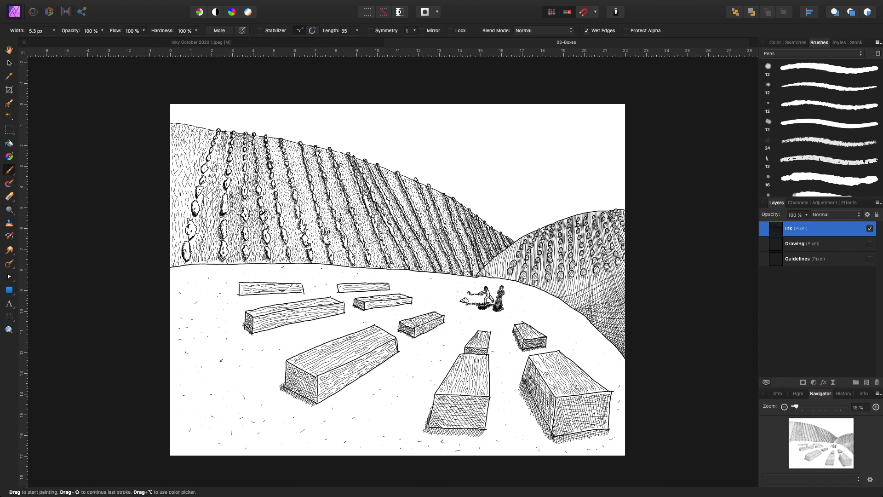